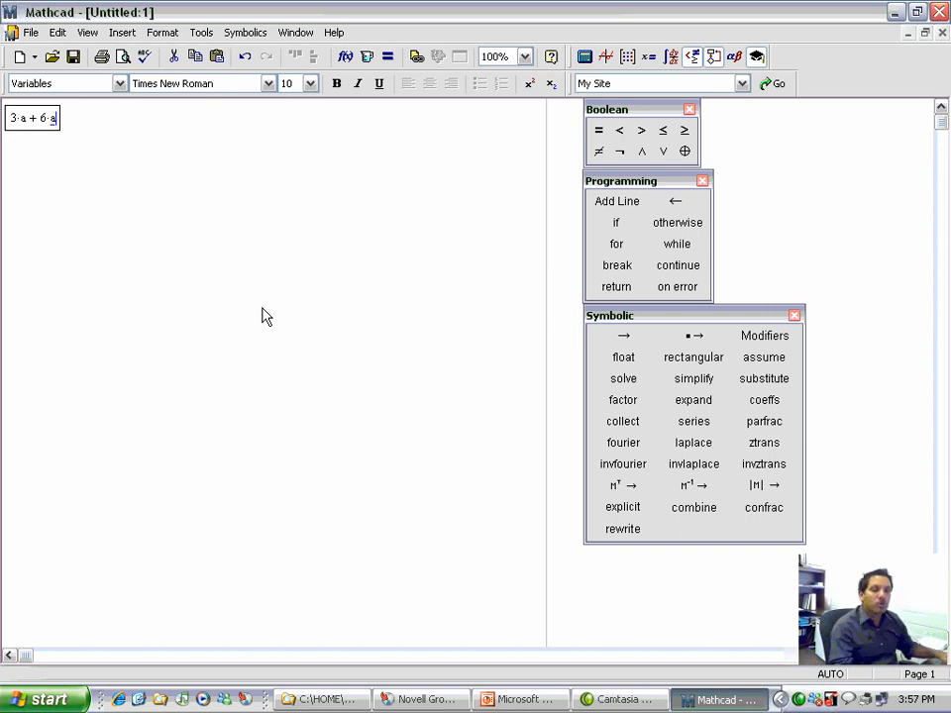
Move the 3·a + 6·a expression slightly lower on the worksheet and evaluate the whole expression symbolically.
mouse_move(39, 145)
left_mouse_down()
mouse_move(44, 120)
mouse_move(54, 129)
left_mouse_up()
left_click(47, 145)
left_click(54, 135)
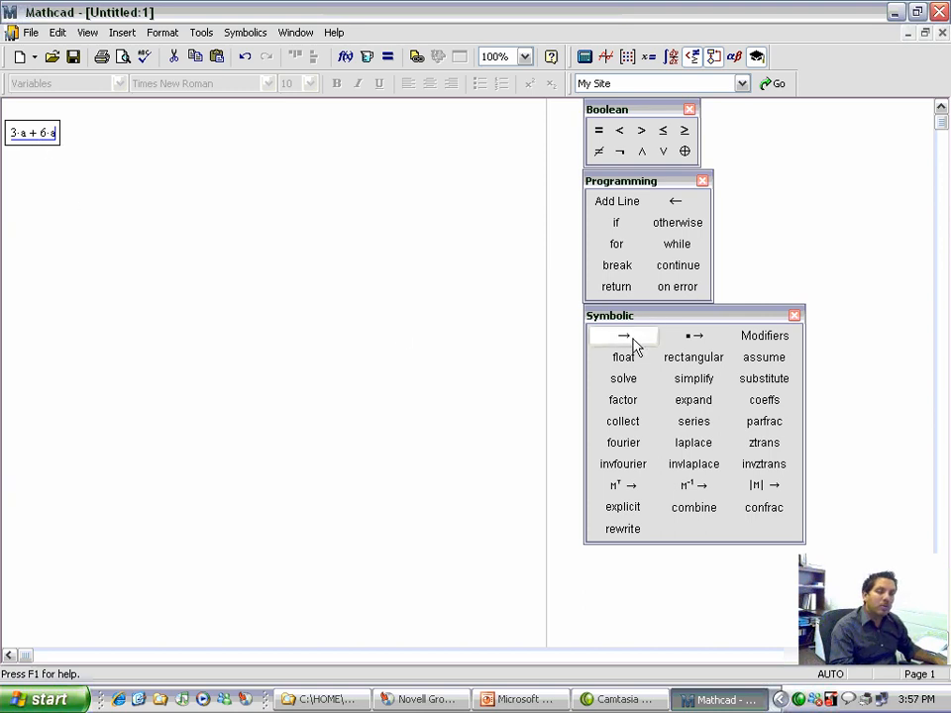
left_click(634, 342)
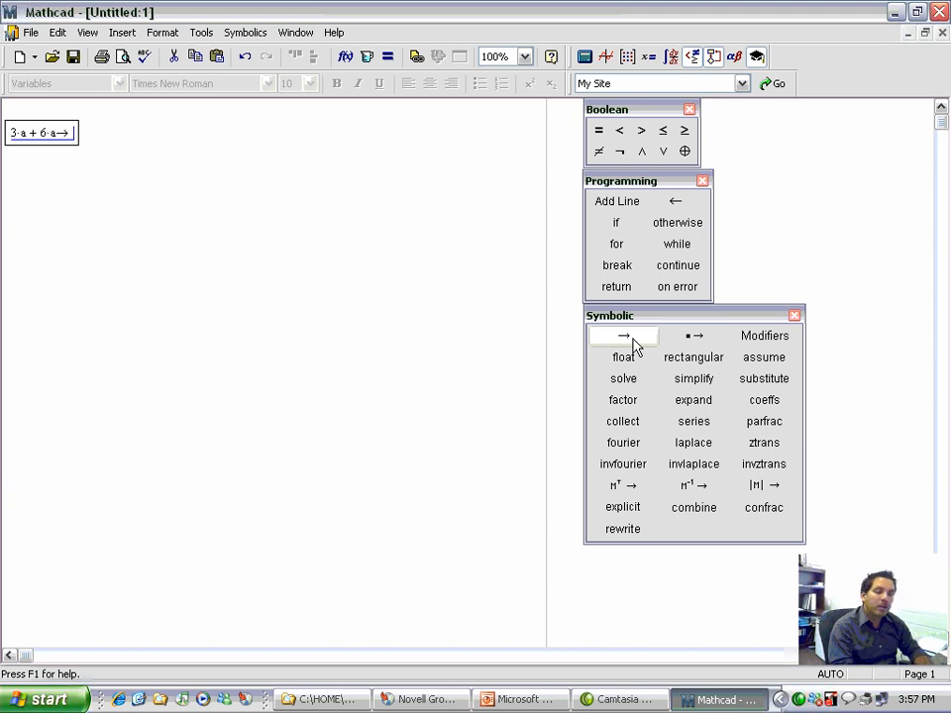
key("Return")
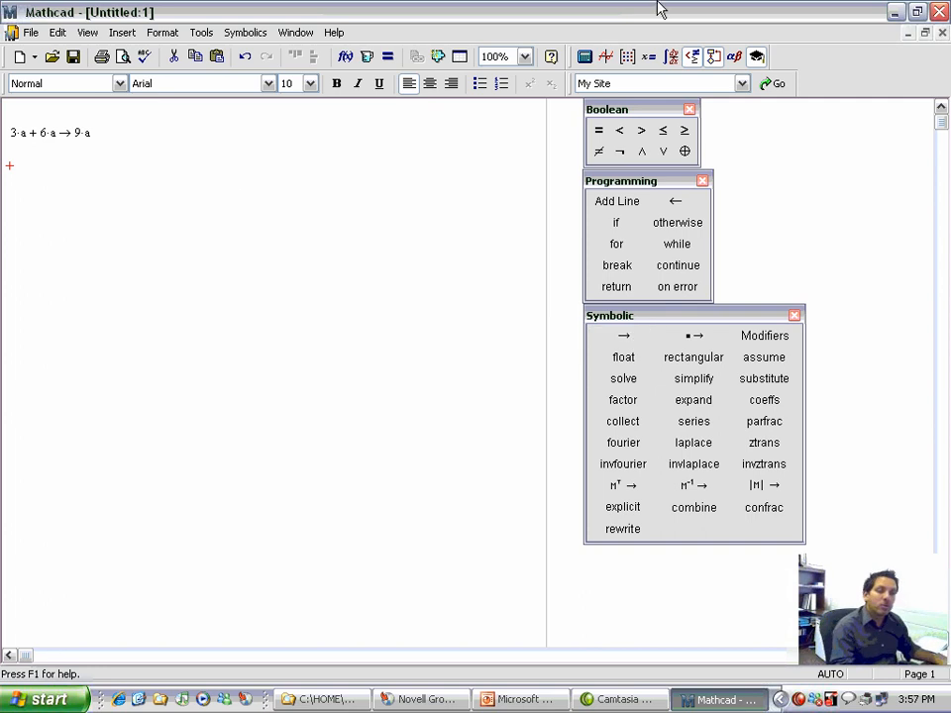
Remove the symbolic evaluation from 3·a + 6·a and evaluate the whole expression symbolically again.
left_click(56, 139)
key("Delete")
key("Delete")
key("Delete")
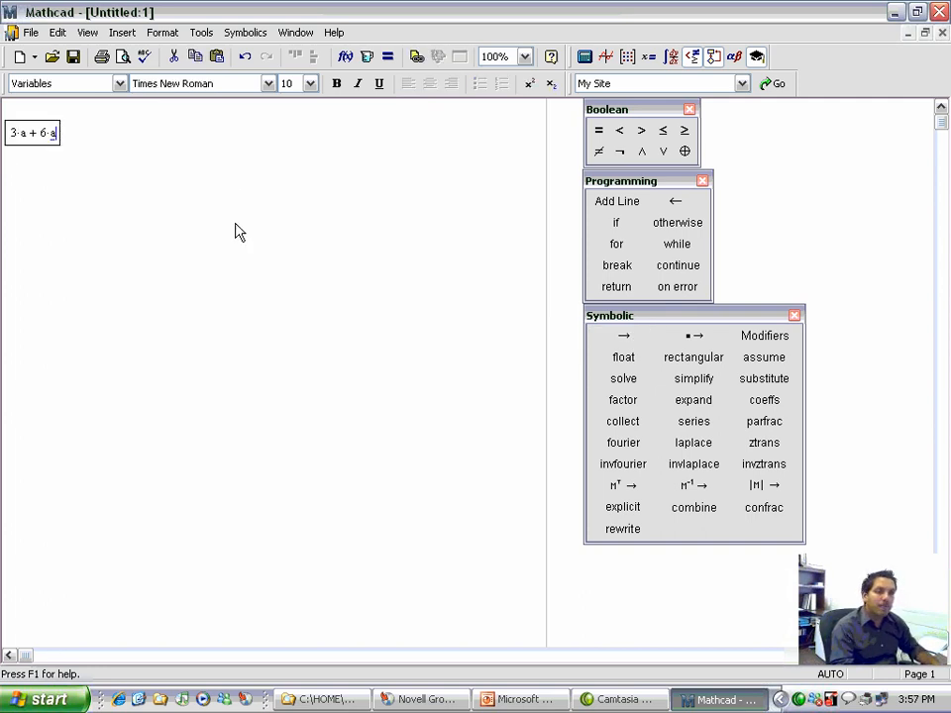
key("space")
key("space")
left_click(624, 337)
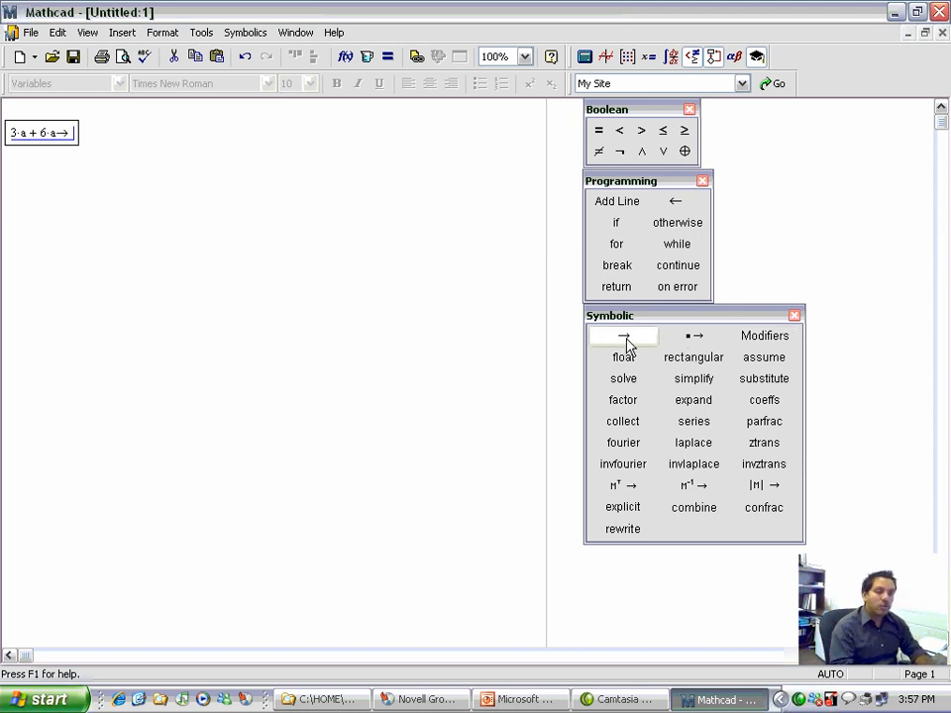
key("Return")
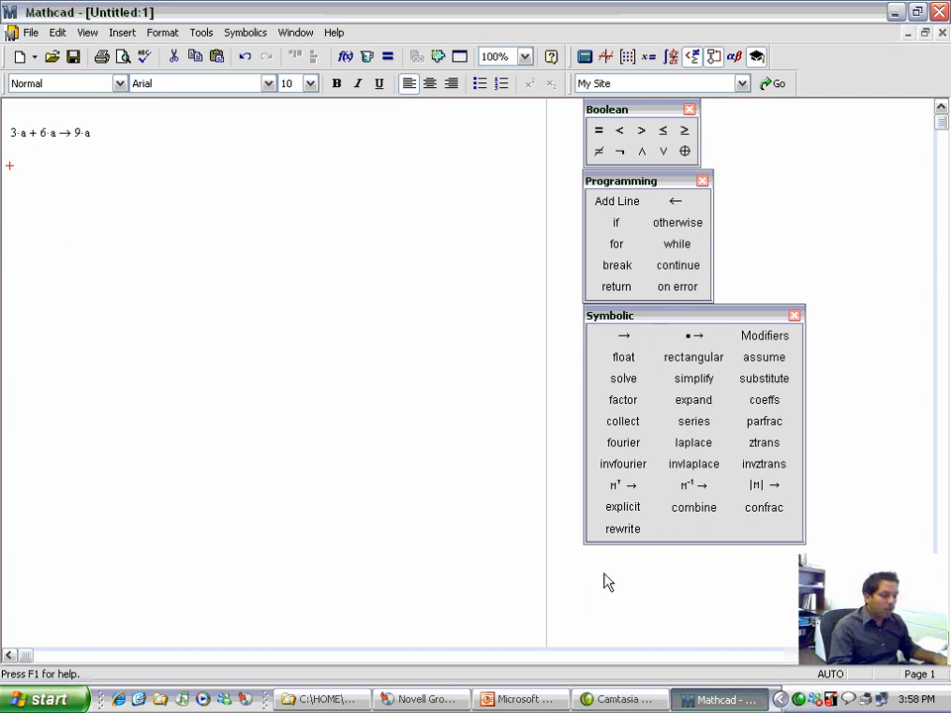
Switch to the PowerPoint presentation, view the Symbolic Evaluation and Solve slides in the slide show, and exit it.
left_click(528, 698)
left_click(37, 629)
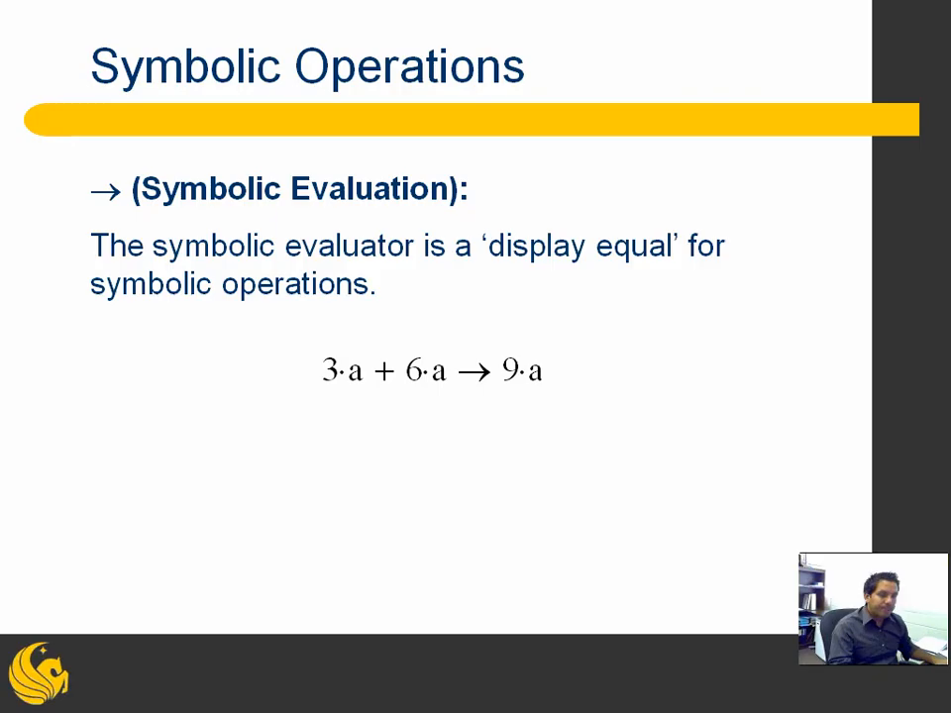
key("space")
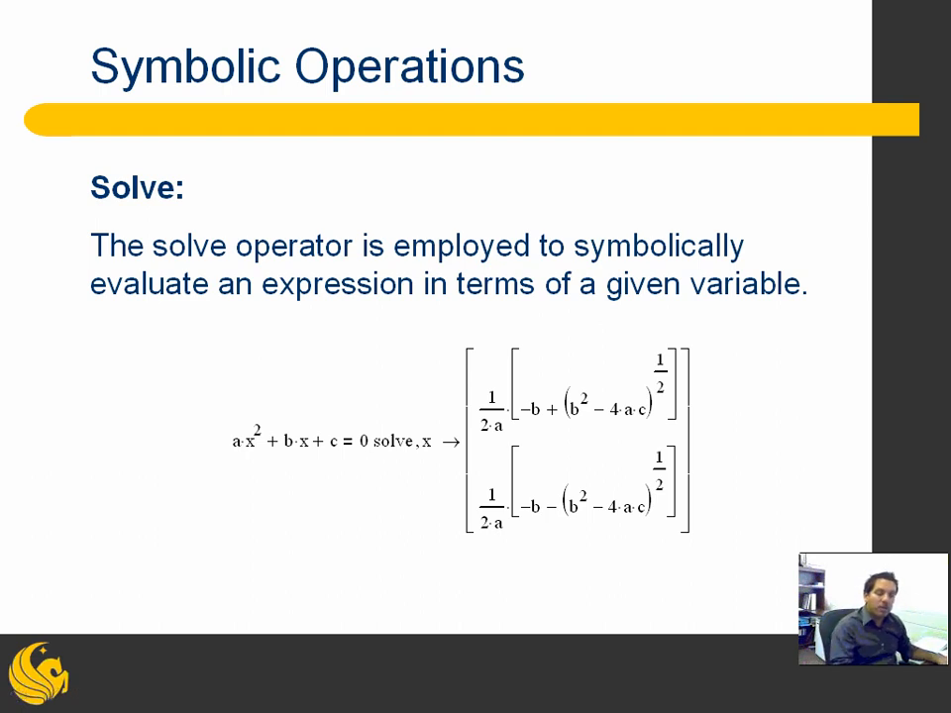
key("Escape")
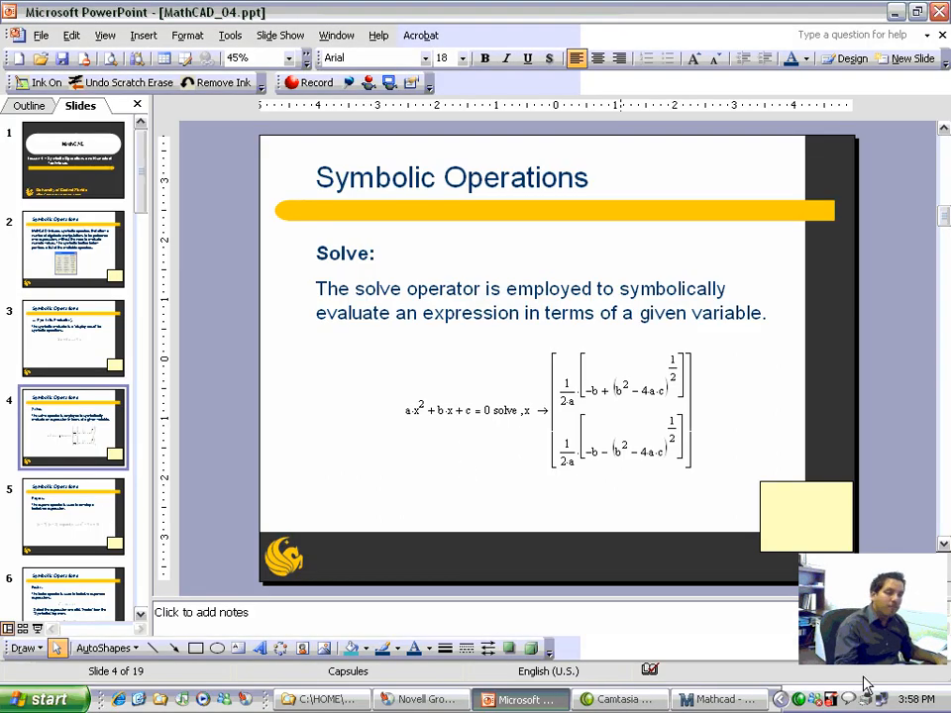
Switch back to Mathcad and enter the equation a·x^2 + b·x + c = 0 with a Boolean equals below the first expression.
left_click(718, 699)
type("a")
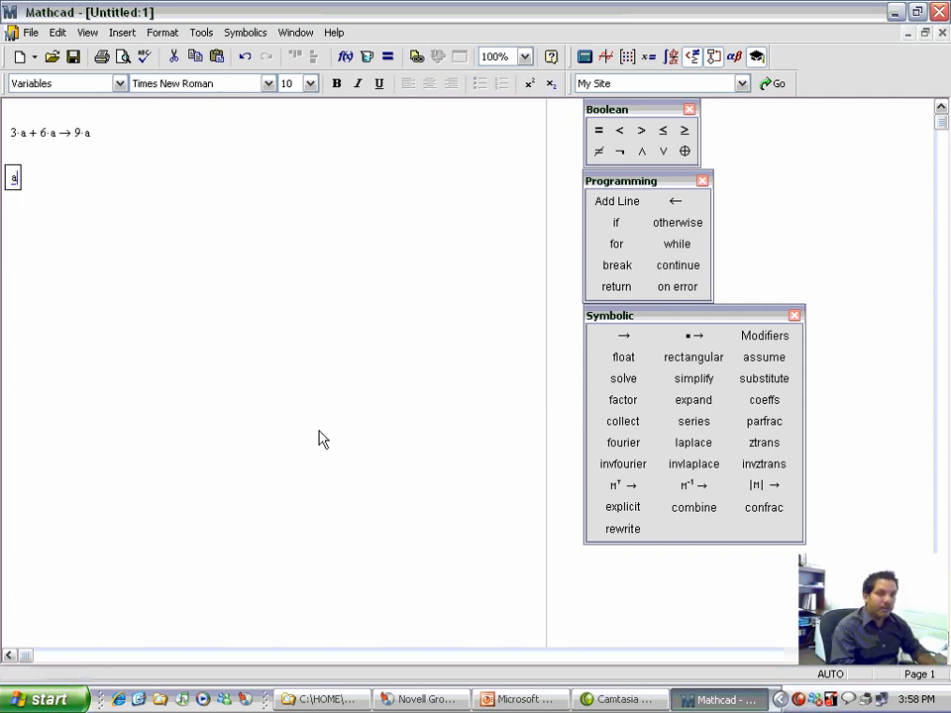
type("*x^2")
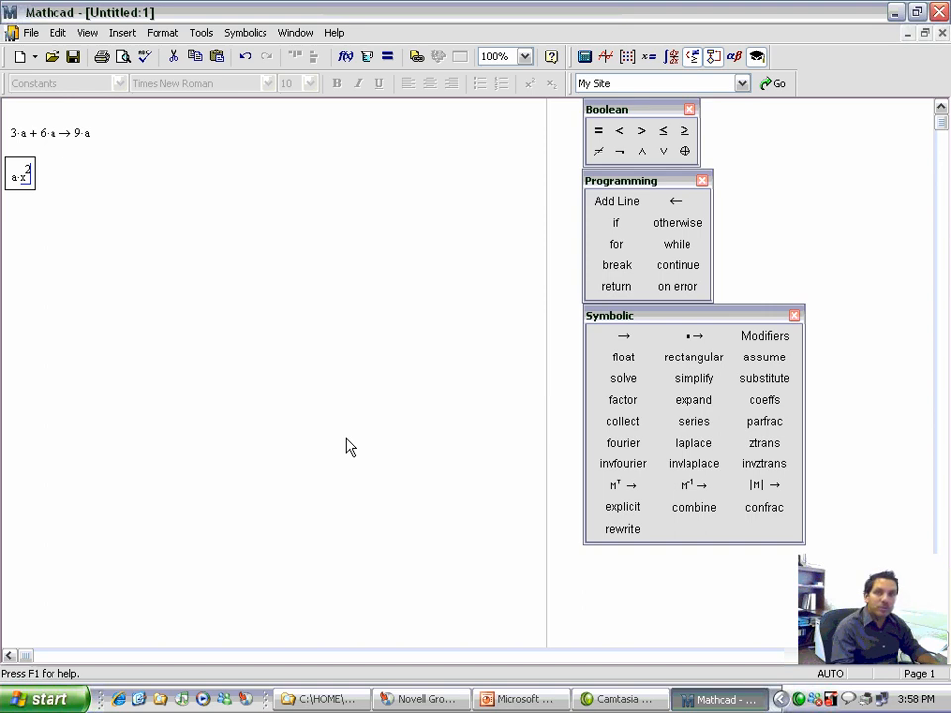
type(" +b*x+")
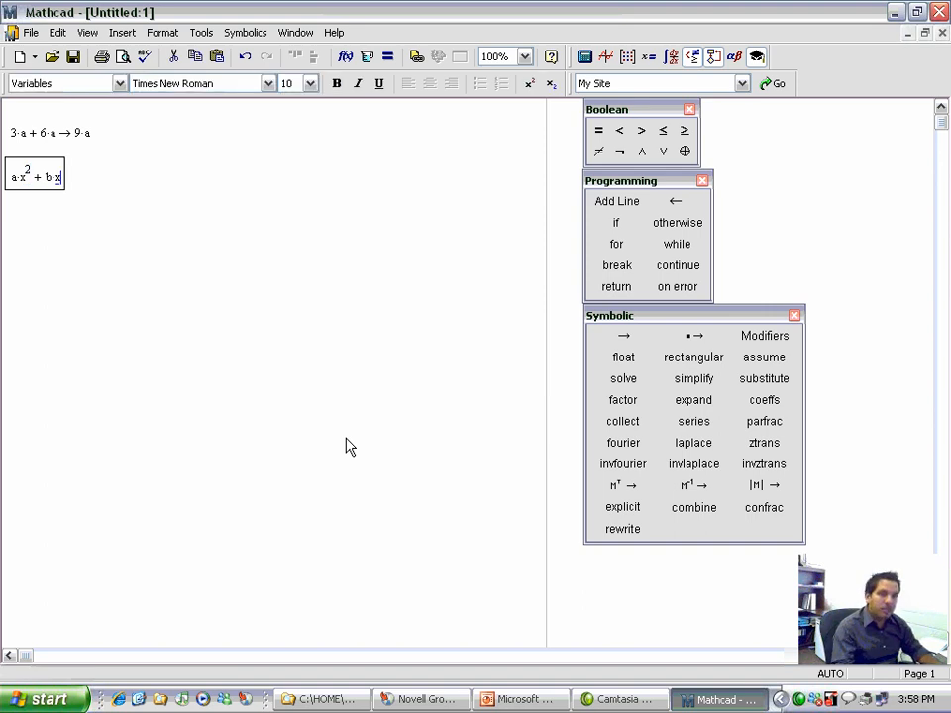
type("c")
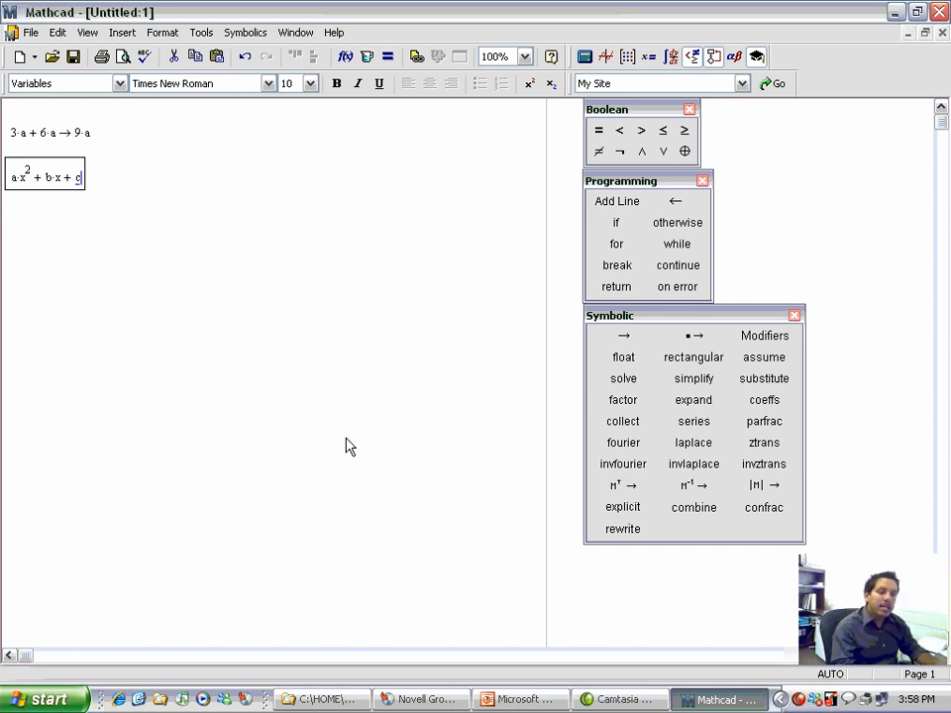
key("space")
key("space")
key("space")
key("space")
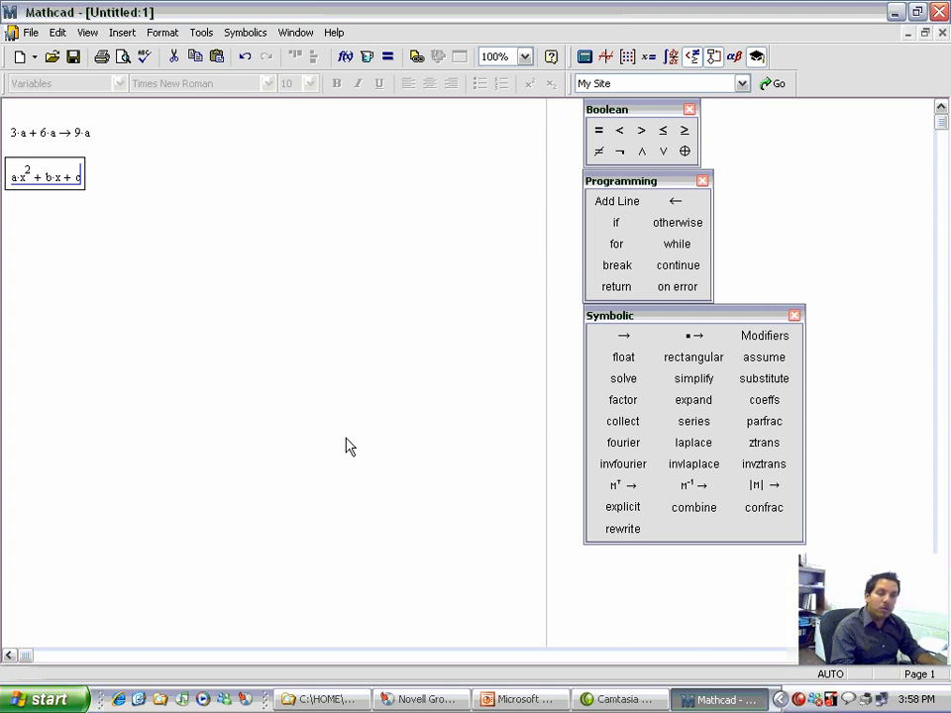
key("ctrl+equal")
type("0")
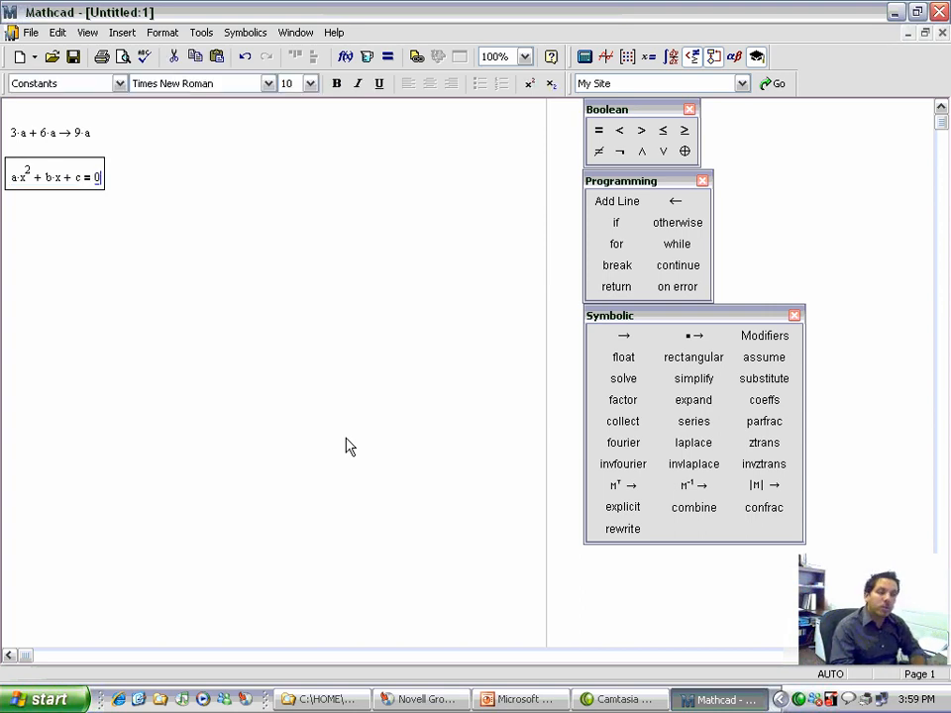
Remove the equals sign and right-hand side of the quadratic equation and re-enter them as a Boolean equals with 0.
key("Left")
key("Left")
key("Right")
key("Left")
key("Right")
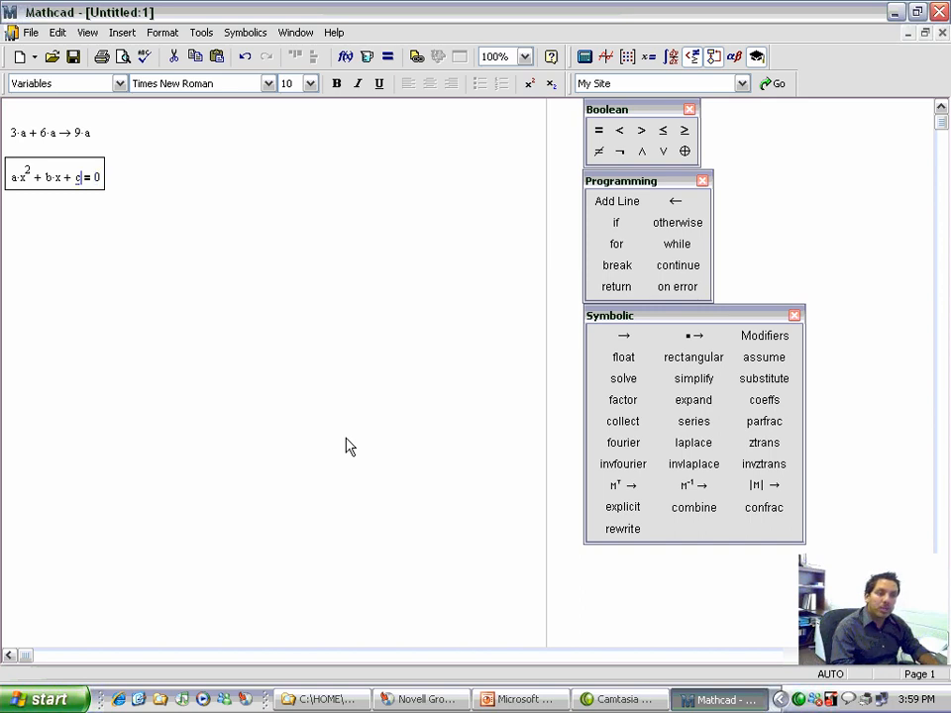
key("Left")
key("Delete")
key("Delete")
key("ctrl+equal")
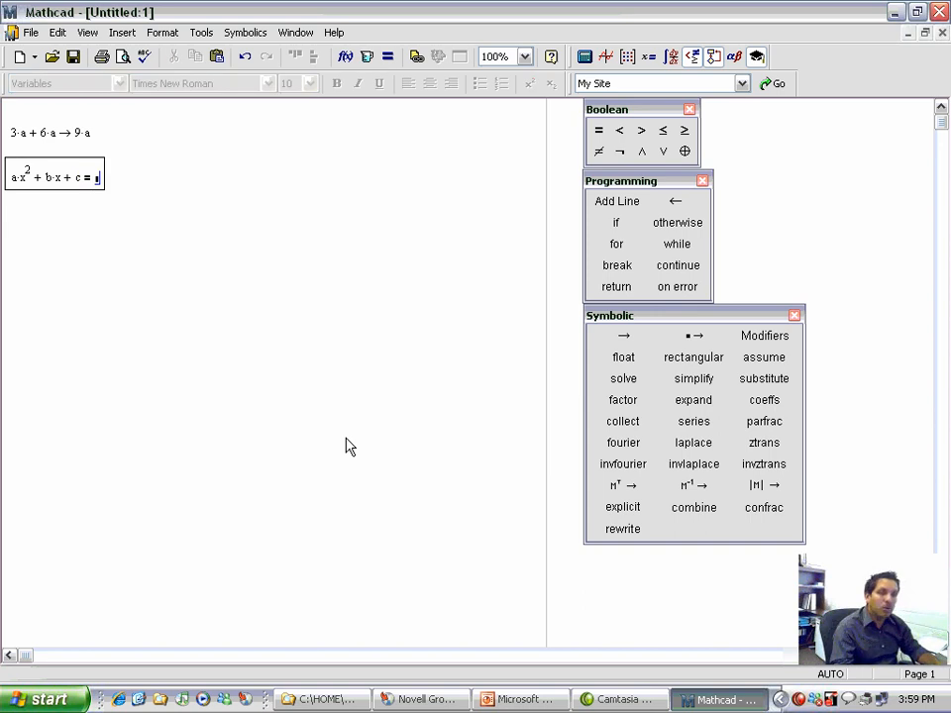
type("0")
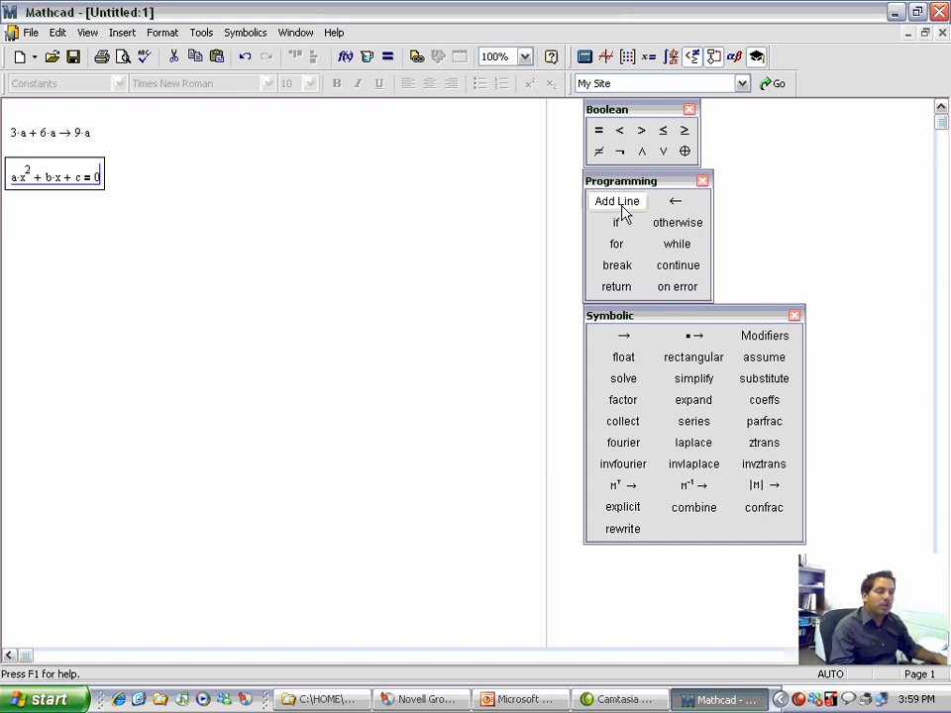
Apply the symbolic solve operator to the quadratic equation with x as the variable, and shift the region slightly lower.
left_click(624, 379)
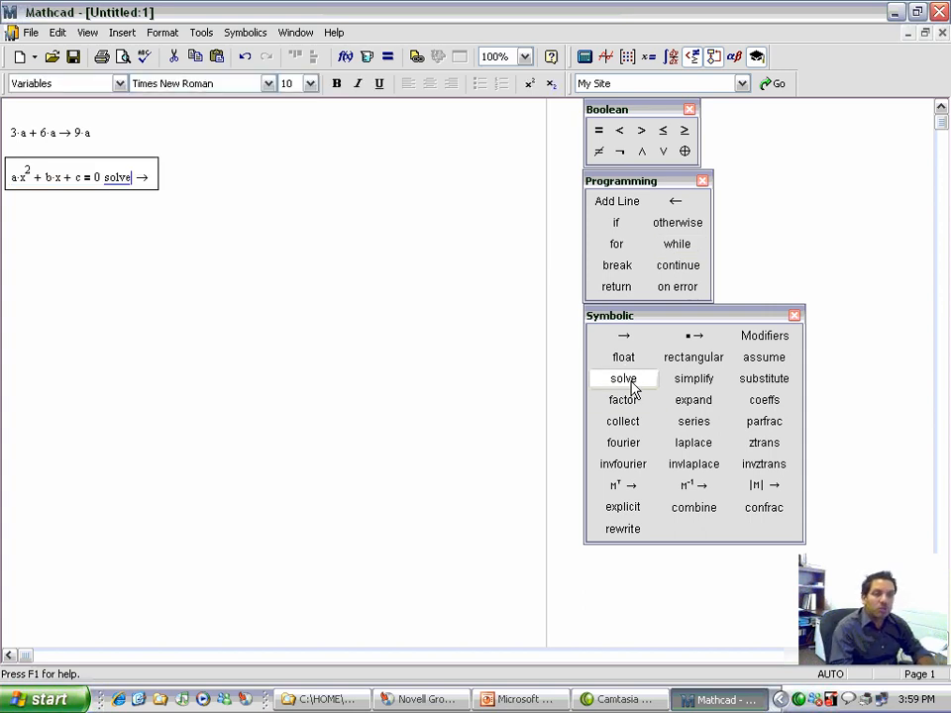
left_click_drag(140, 159, 142, 191)
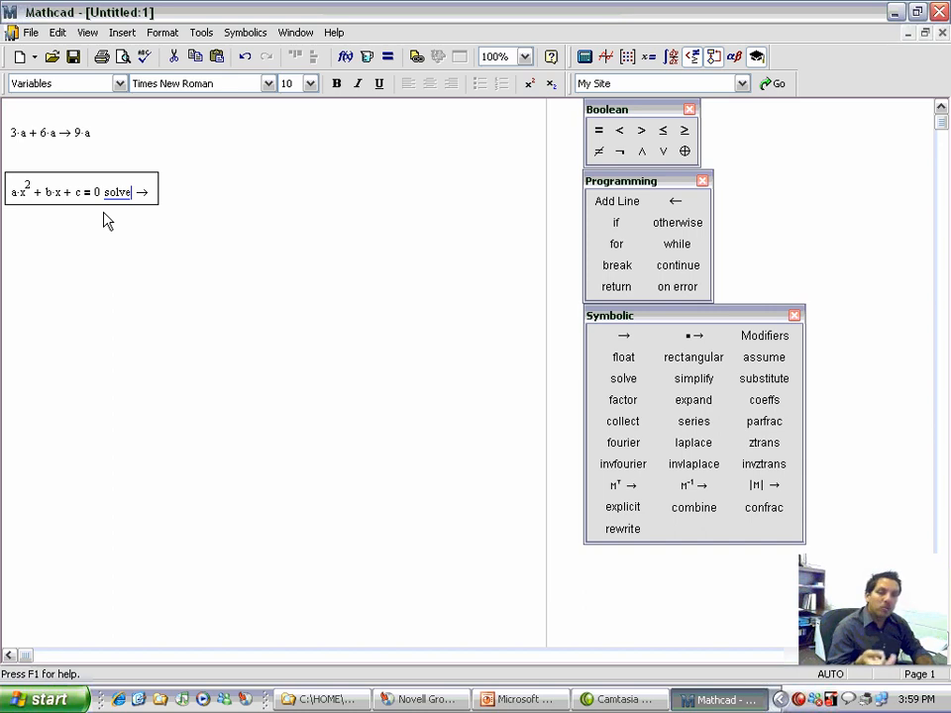
key("Return")
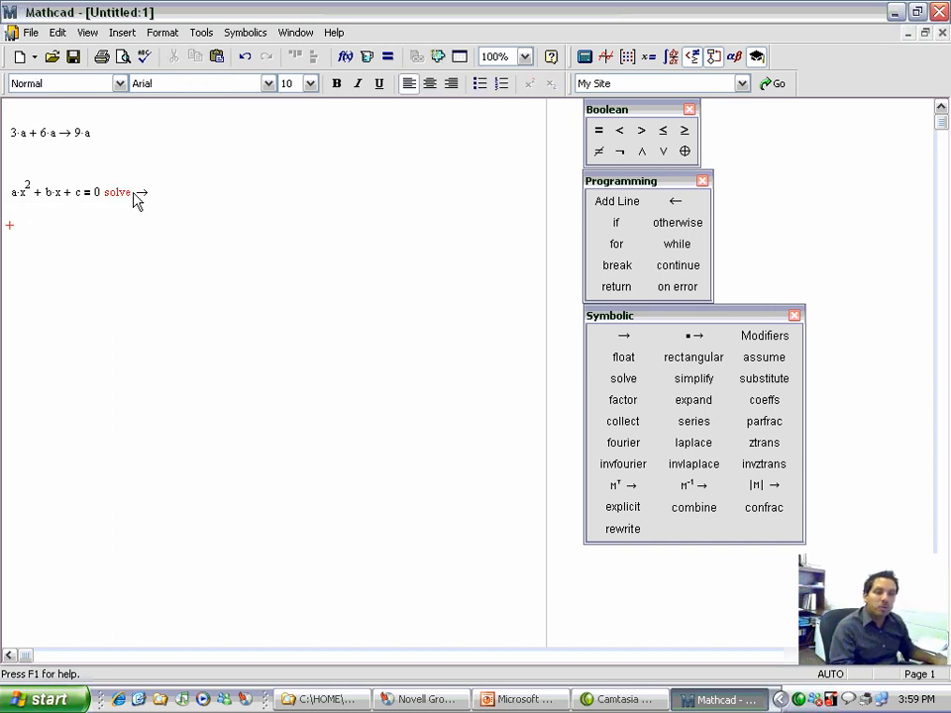
left_click(133, 193)
type(",x")
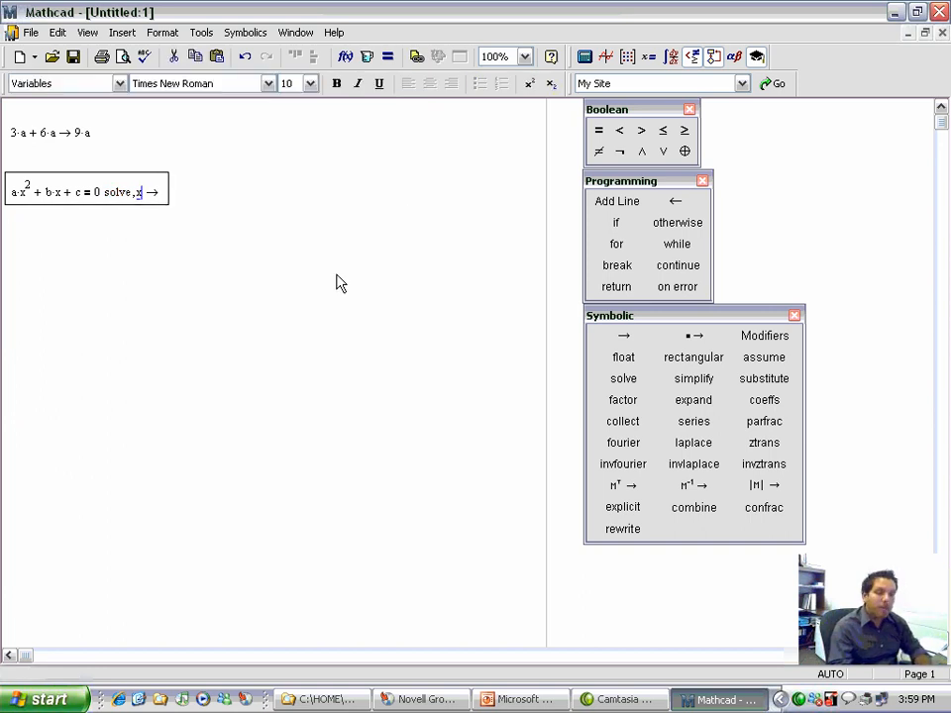
key("Return")
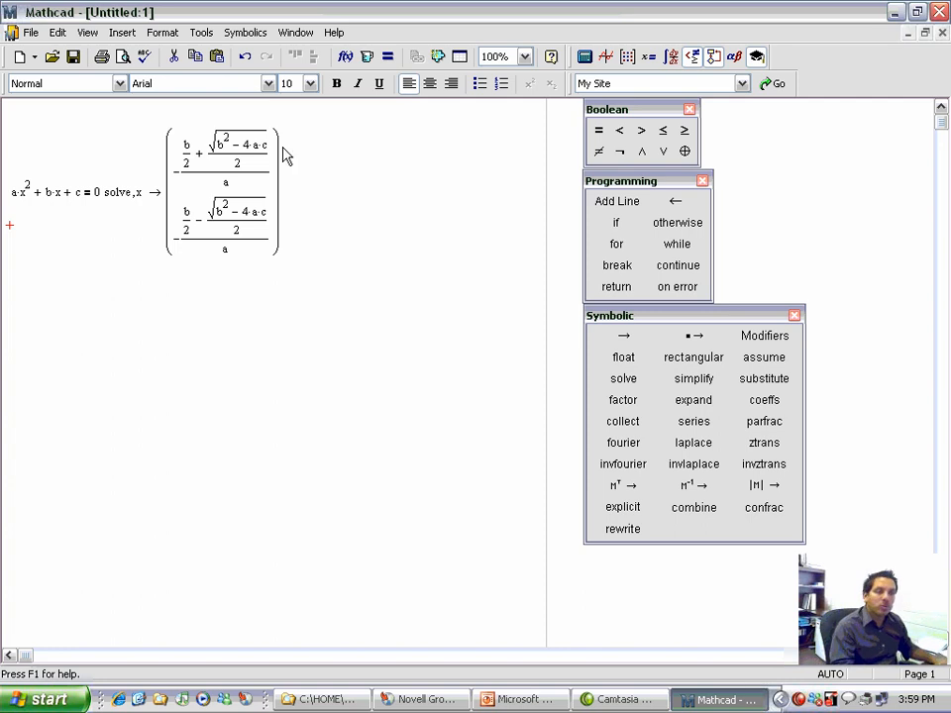
Move the solved quadratic lower, clear of the 3·a + 6·a line, and place the insertion point below it.
left_click_drag(344, 159, 267, 229)
left_click(380, 292)
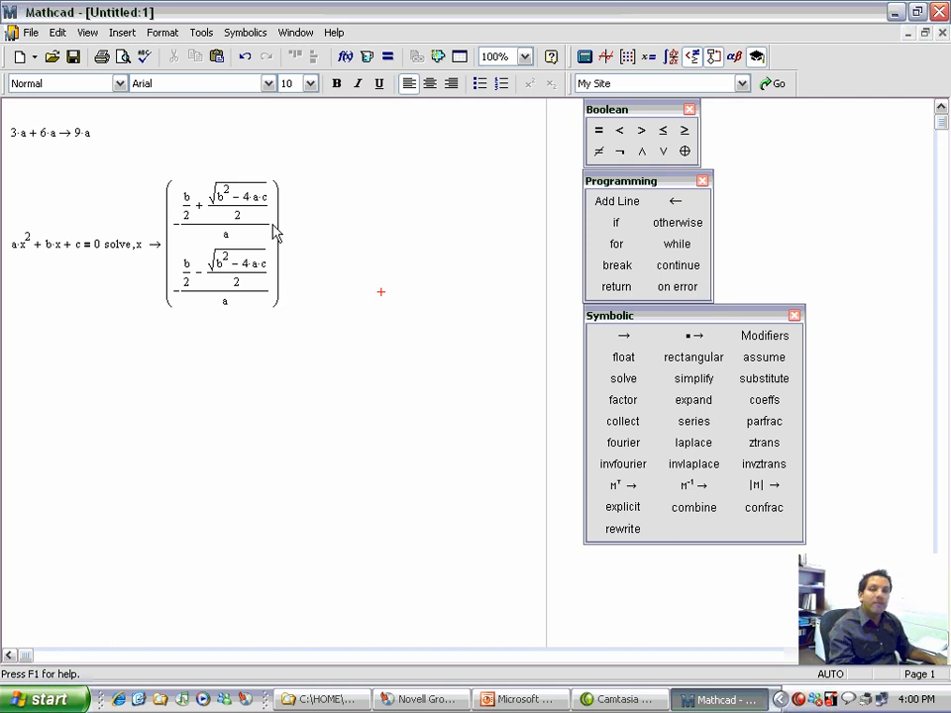
left_click(12, 375)
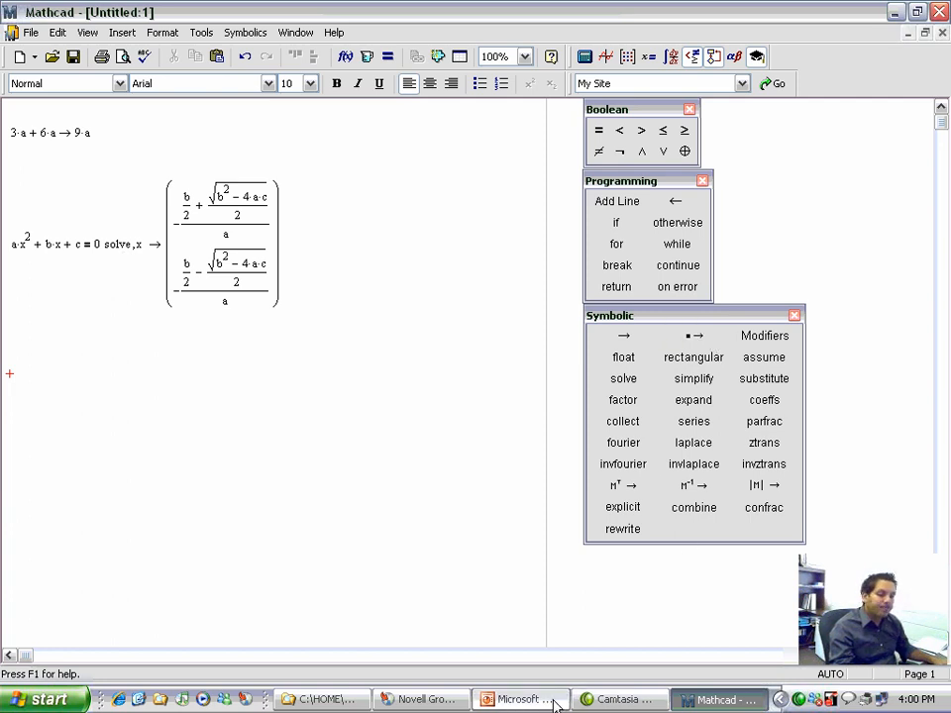
Switch to the PowerPoint slide show, look through the Solve, Expand, Factor and Simplify slides, and return to Expand.
left_click(507, 699)
left_click(36, 628)
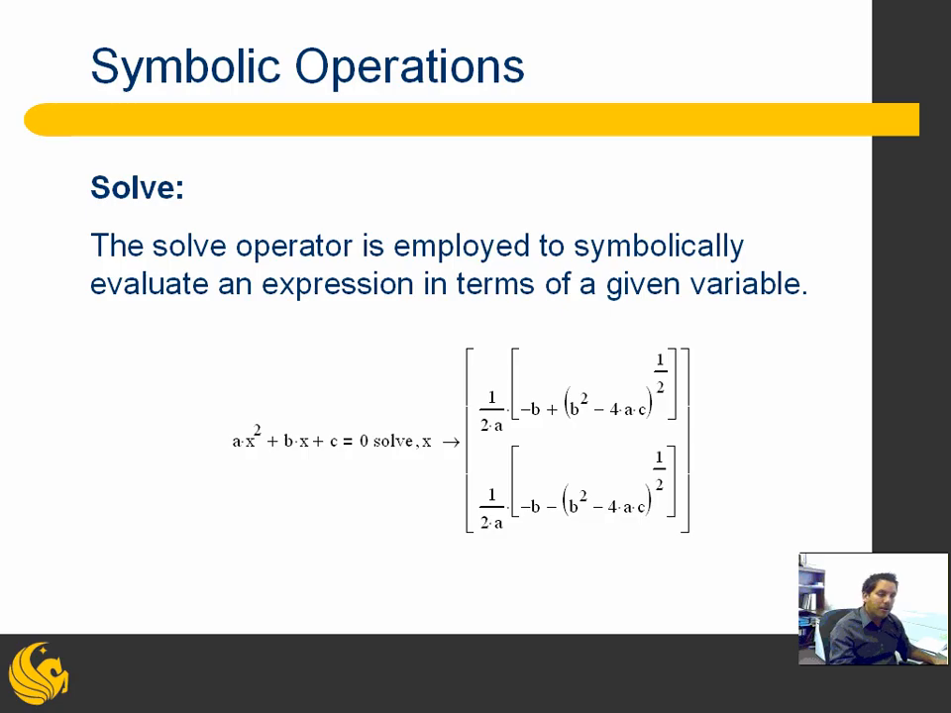
key("Right")
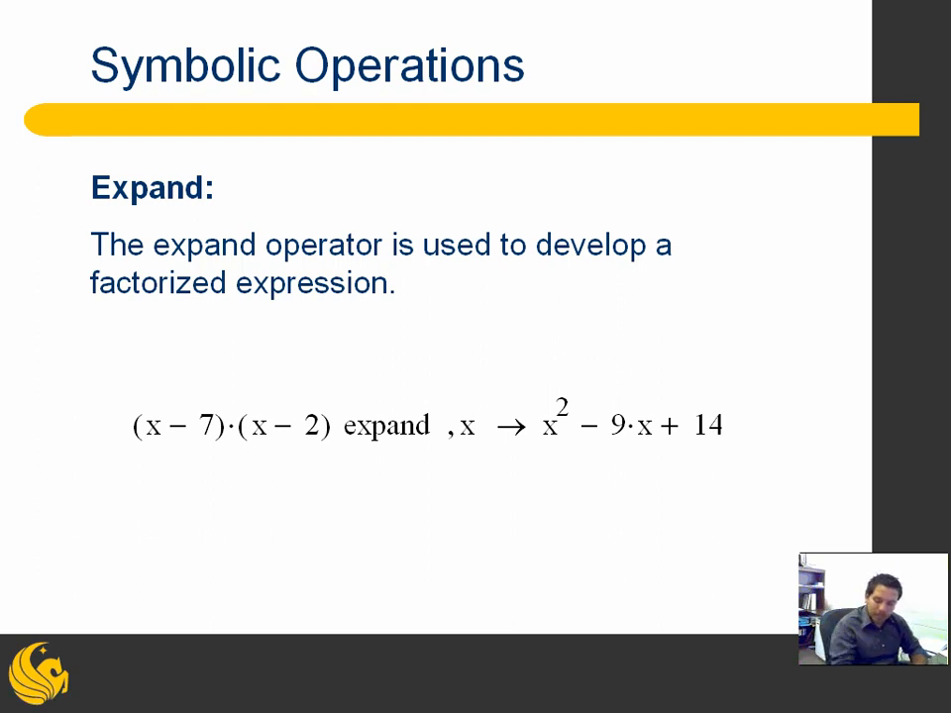
key("Right")
key("Right")
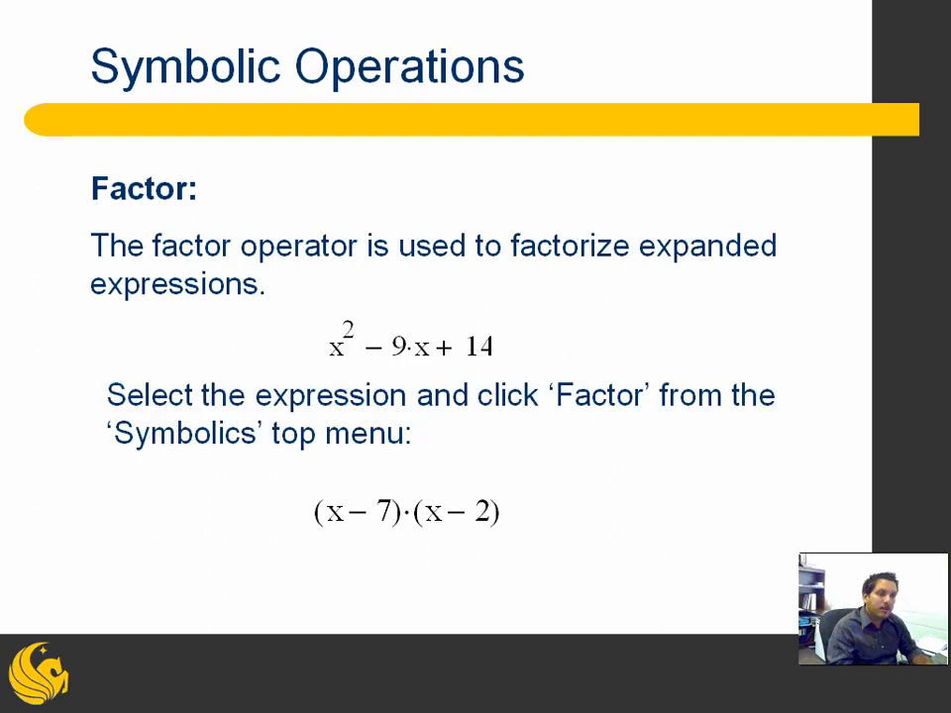
key("Right")
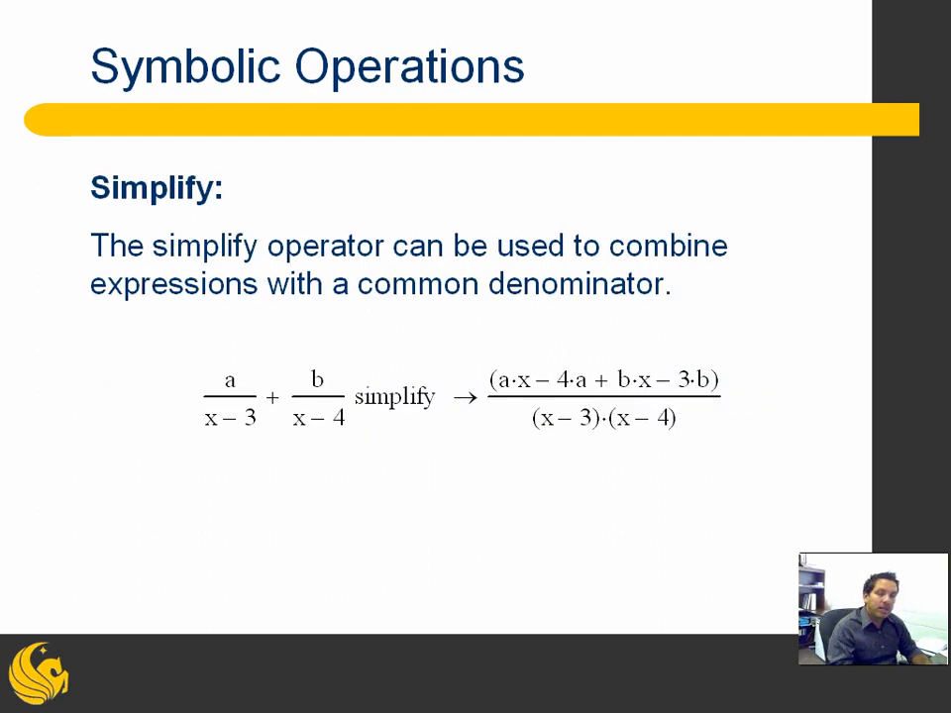
key("Left")
key("Left")
key("Left")
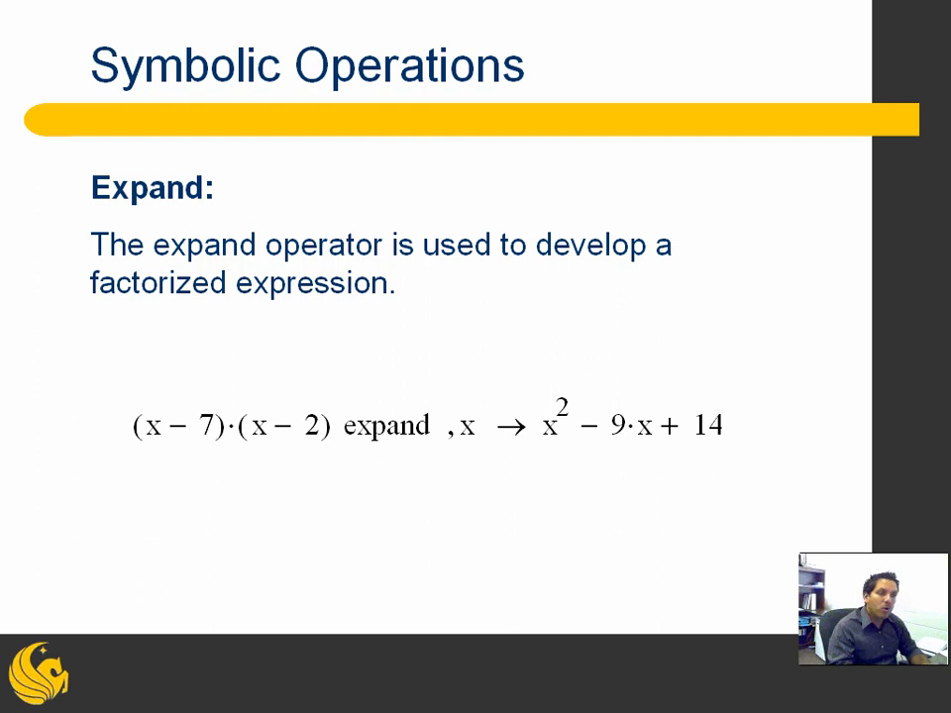
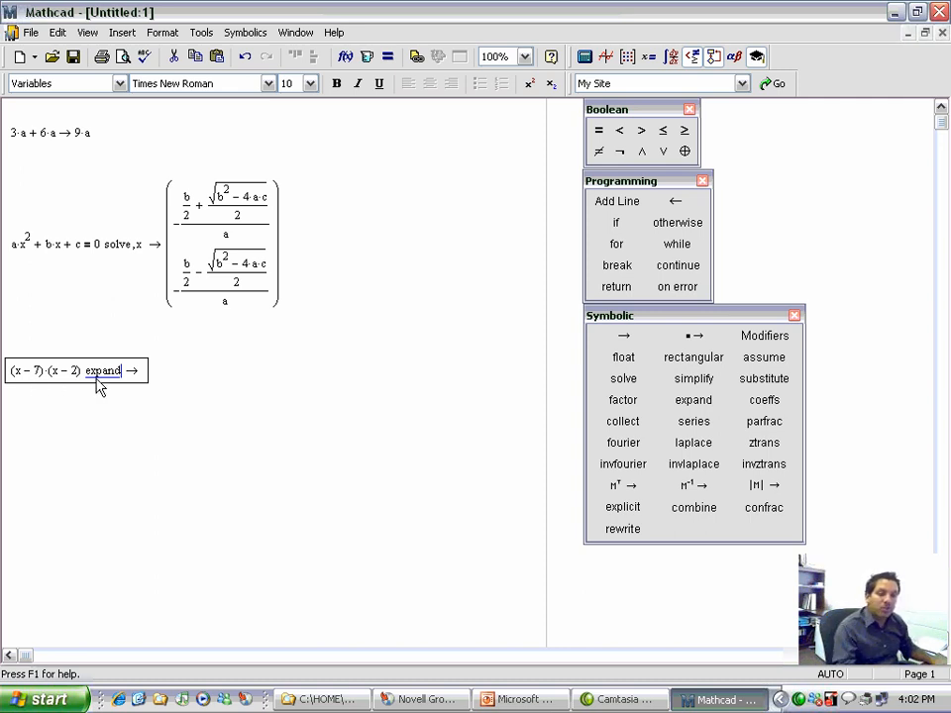
Evaluate the expansion of (x − 7)·(x − 2), remove it, and reapply the symbolic expand operator with x as the variable.
key("Return")
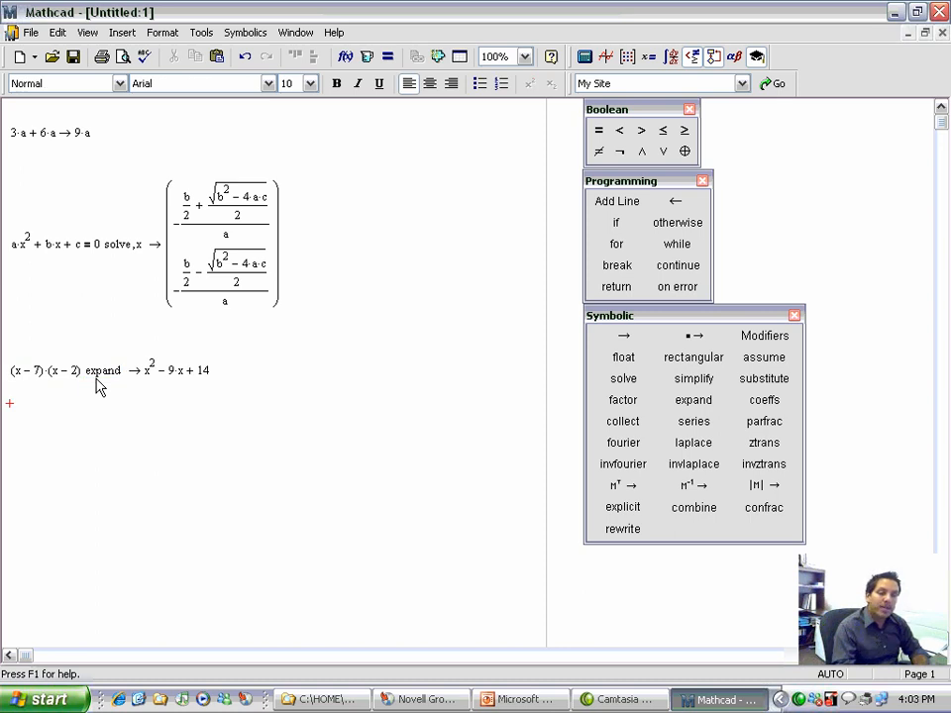
left_click_drag(146, 376, 206, 383)
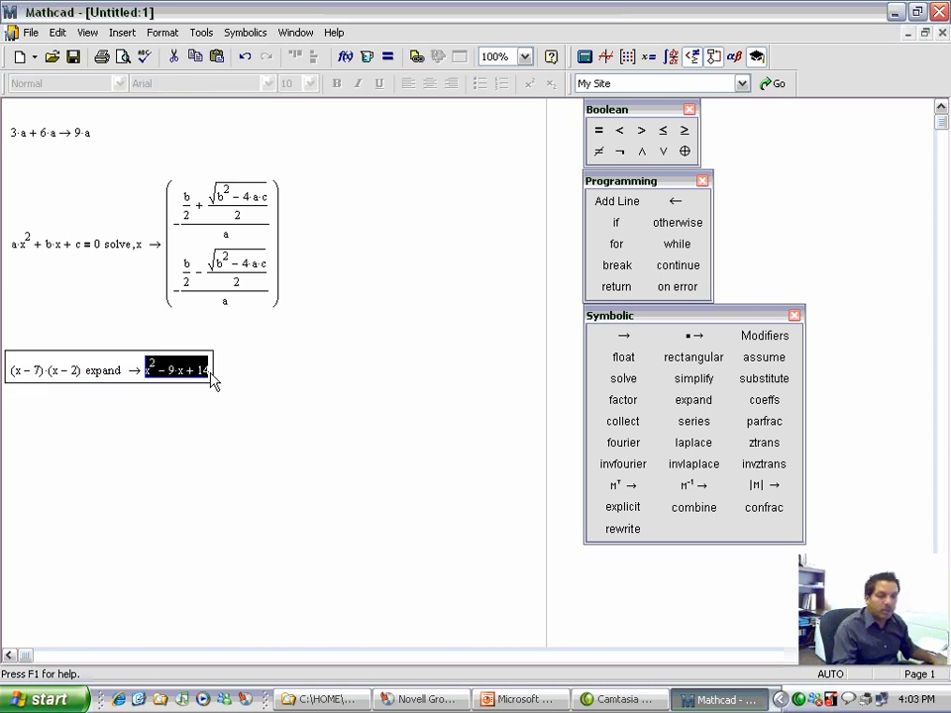
key("Delete")
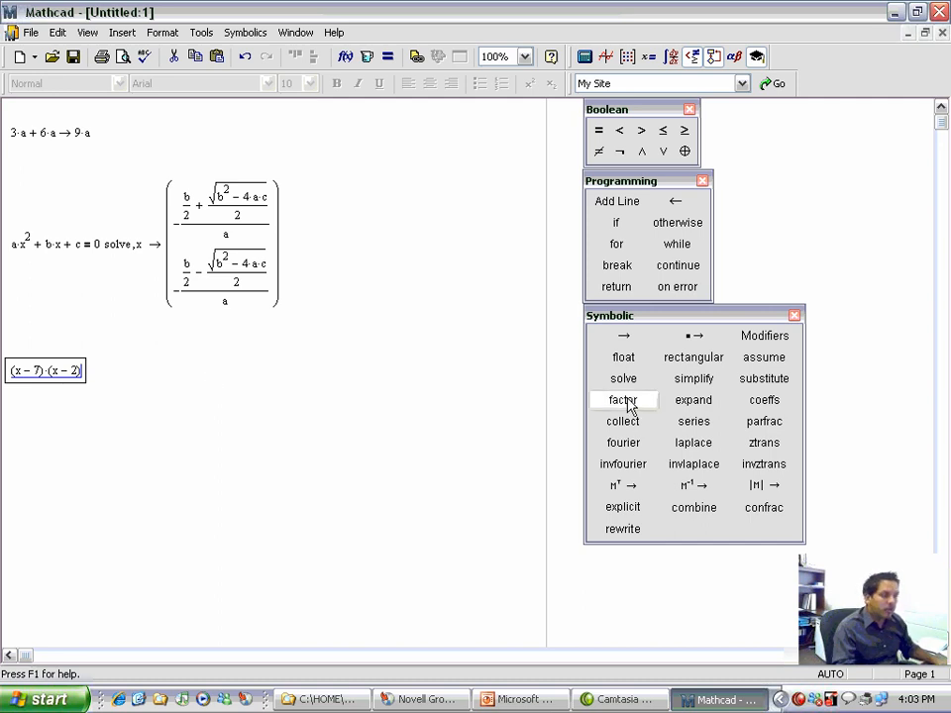
left_click(678, 400)
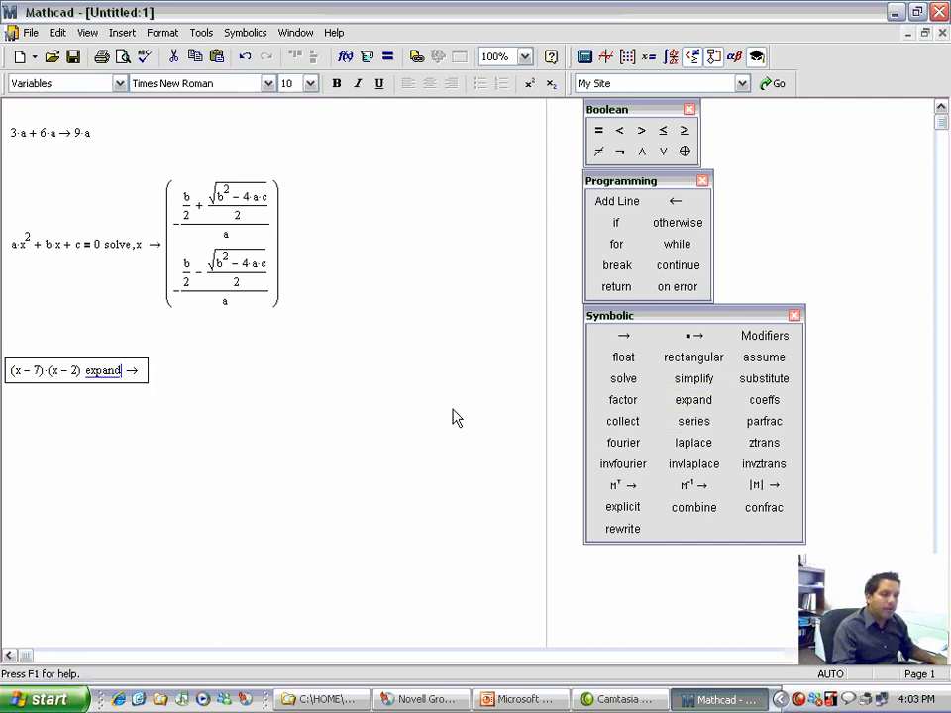
type("x")
key("Return")
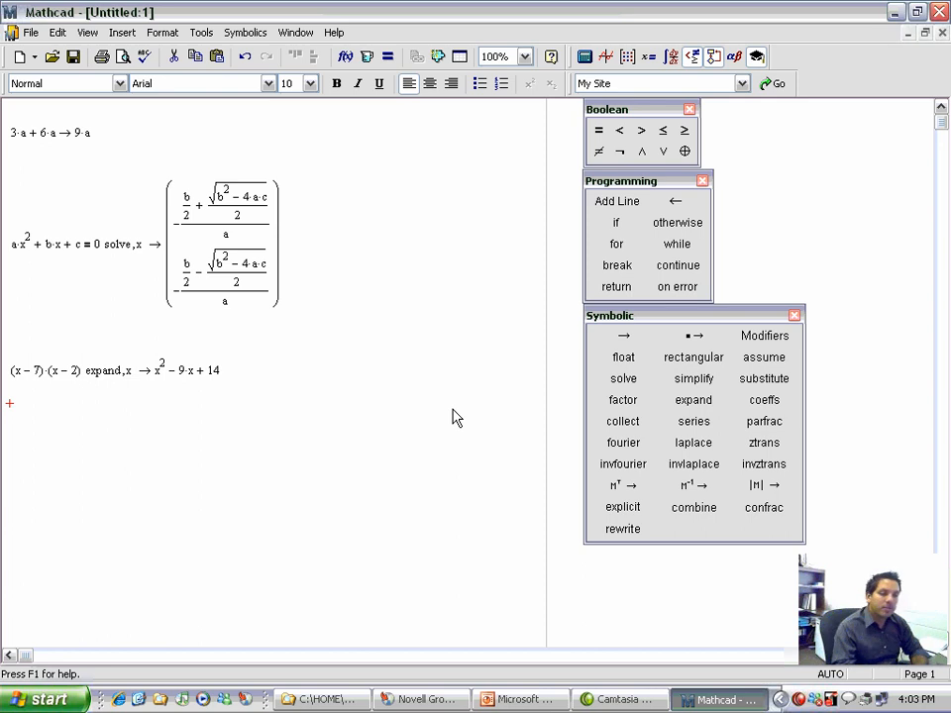
Copy the expanded polynomial result and paste it as a new region below the expand line.
key("Down")
key("Down")
key("Up")
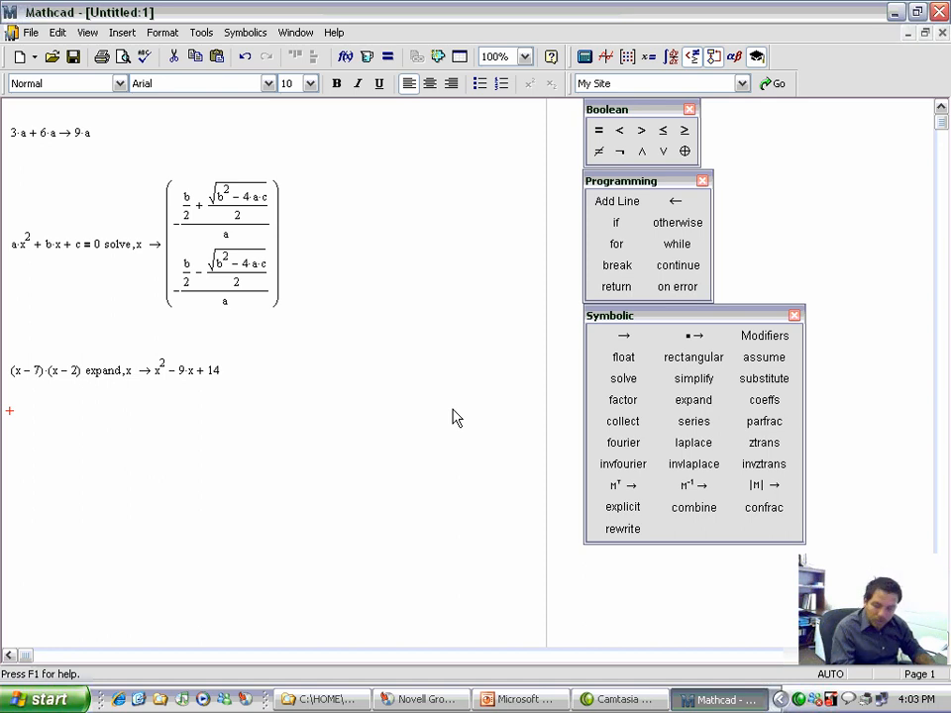
left_click_drag(156, 373, 219, 374)
key("ctrl+c")
left_click(11, 428)
key("ctrl+v")
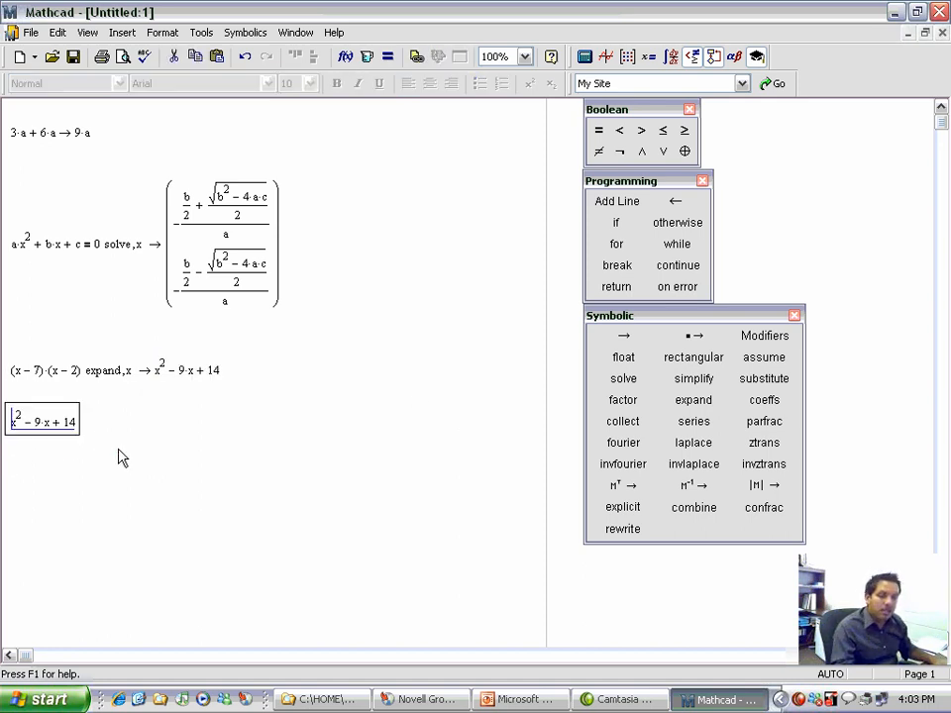
Apply the symbolic factor operator to the whole pasted polynomial and add x as its variable.
left_click(69, 432)
left_click(72, 426)
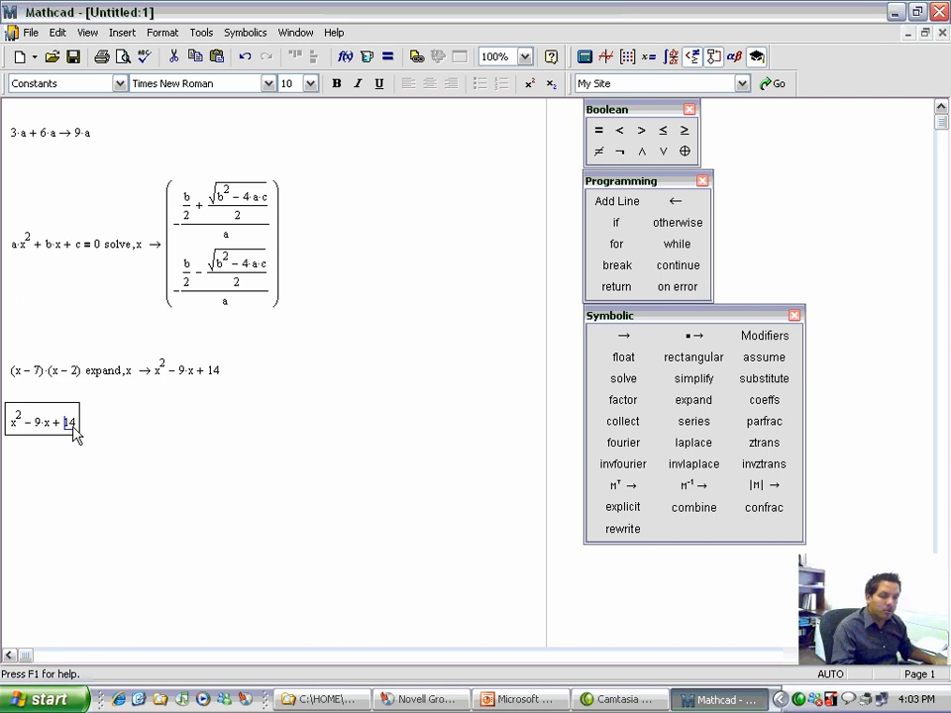
key("space")
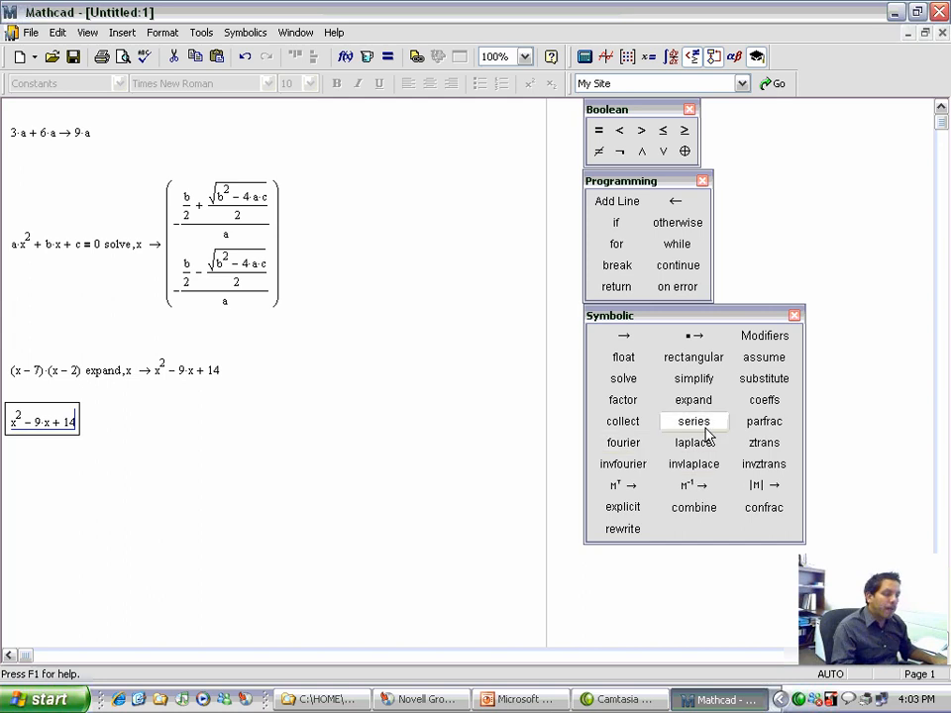
left_click(639, 406)
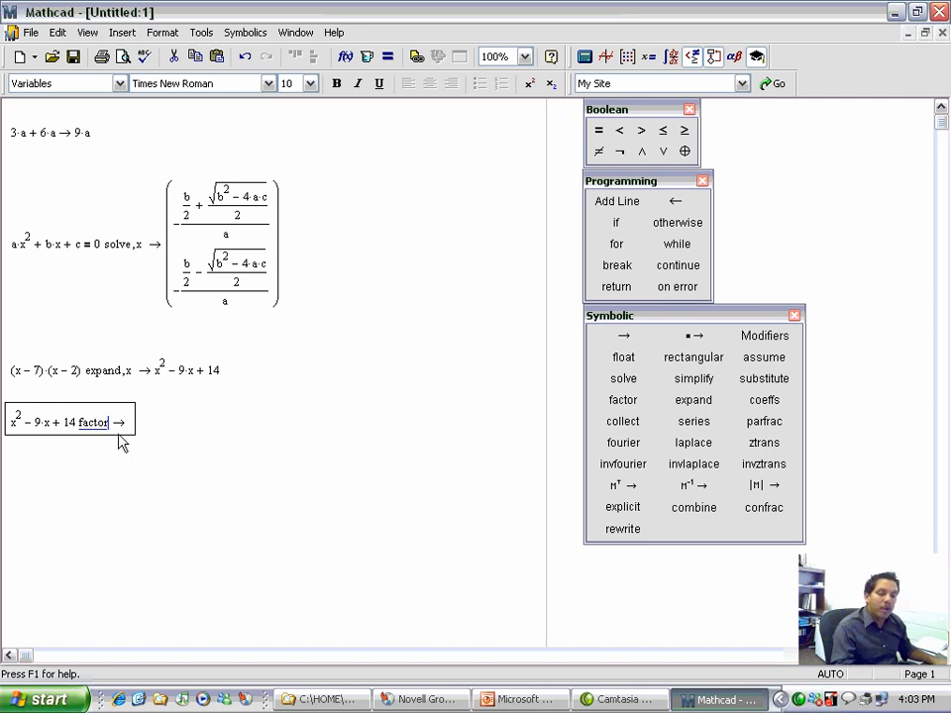
left_click(115, 479)
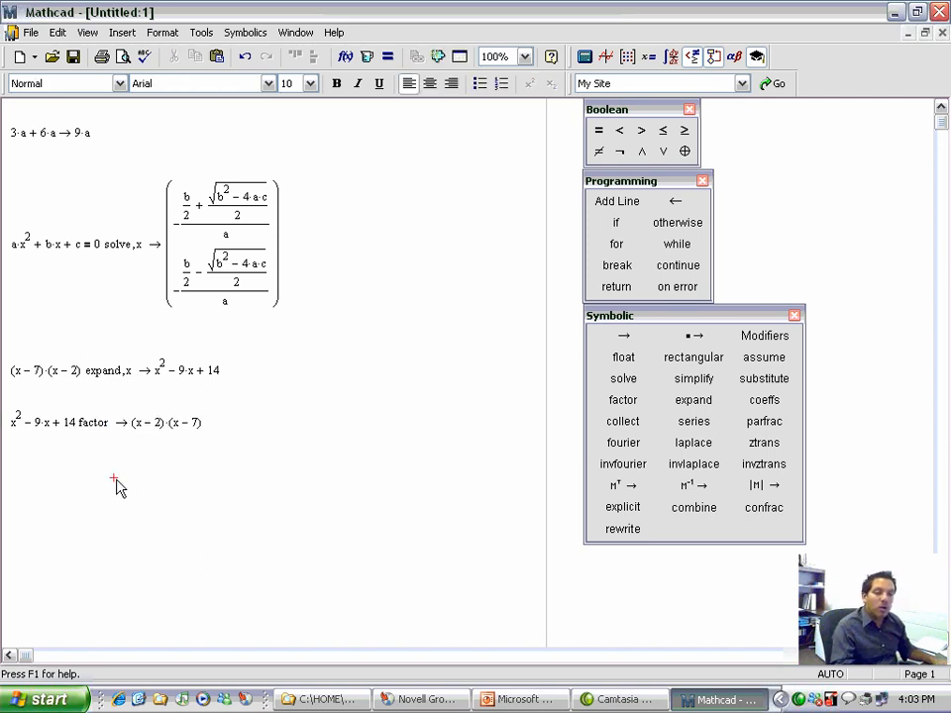
left_click(103, 428)
type(",x")
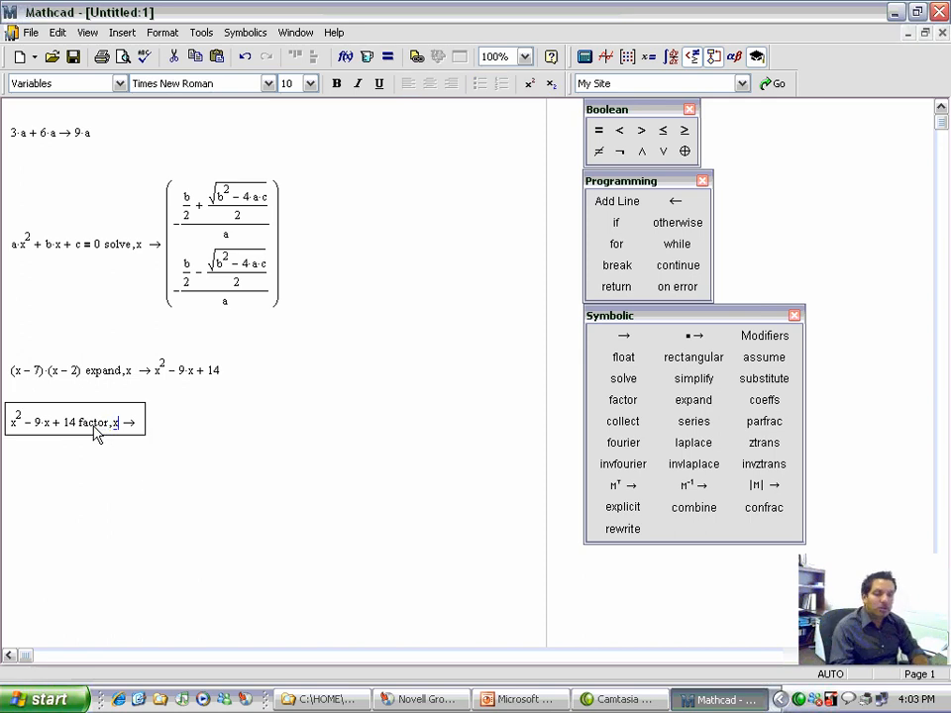
key("Return")
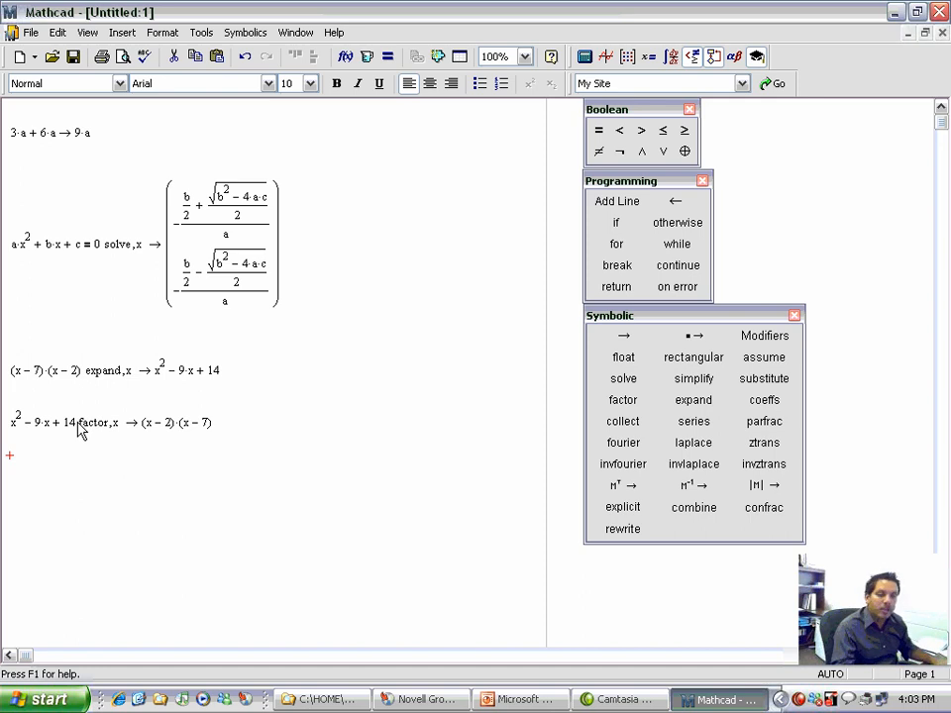
Delete the entire factor region below the expand line.
left_click(77, 425)
key("space")
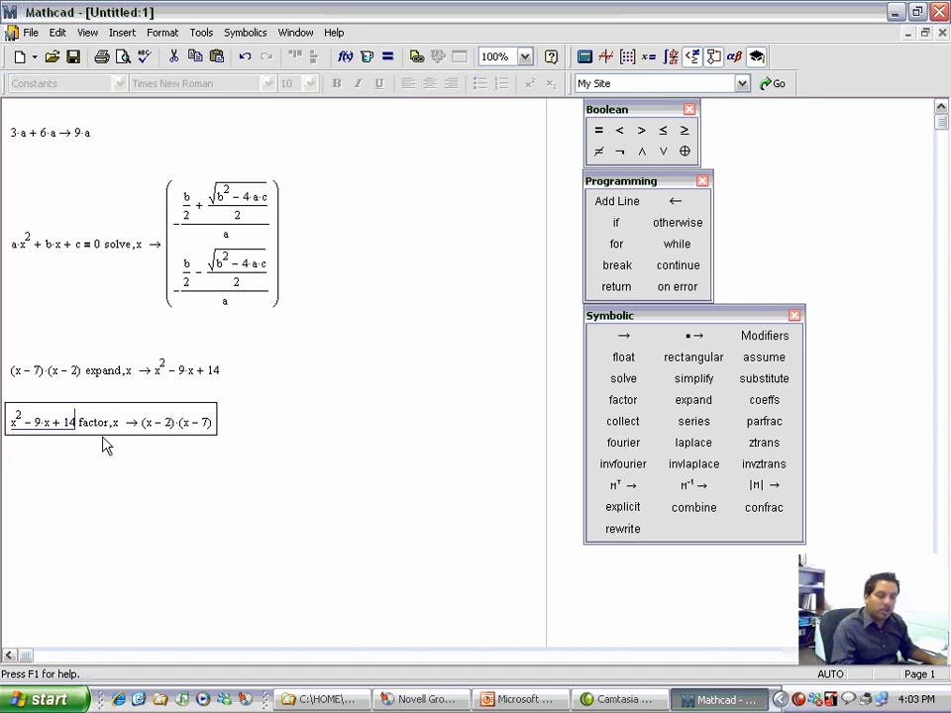
key("space")
key("BackSpace")
key("BackSpace")
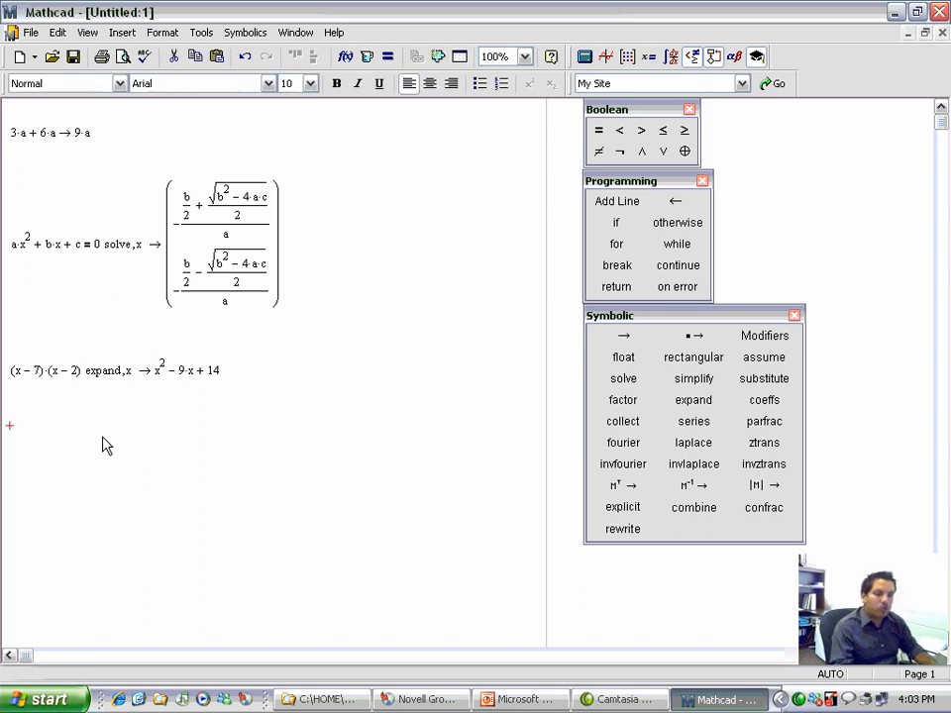
Paste the copied polynomial inside parentheses below the expand line and factor the whole parenthesised expression symbolically, without a variable.
key("ctrl+v")
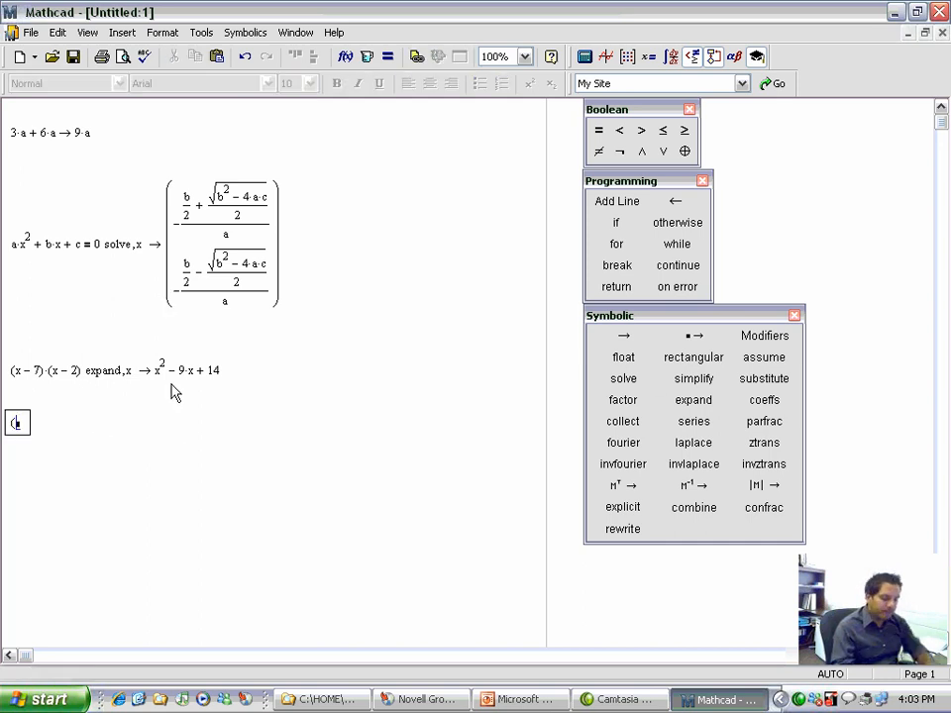
key("Right")
key("Right")
key("Right")
key("Right")
key("Right")
key("Right")
key("Right")
key("Right")
key("Right")
key("Right")
key("Right")
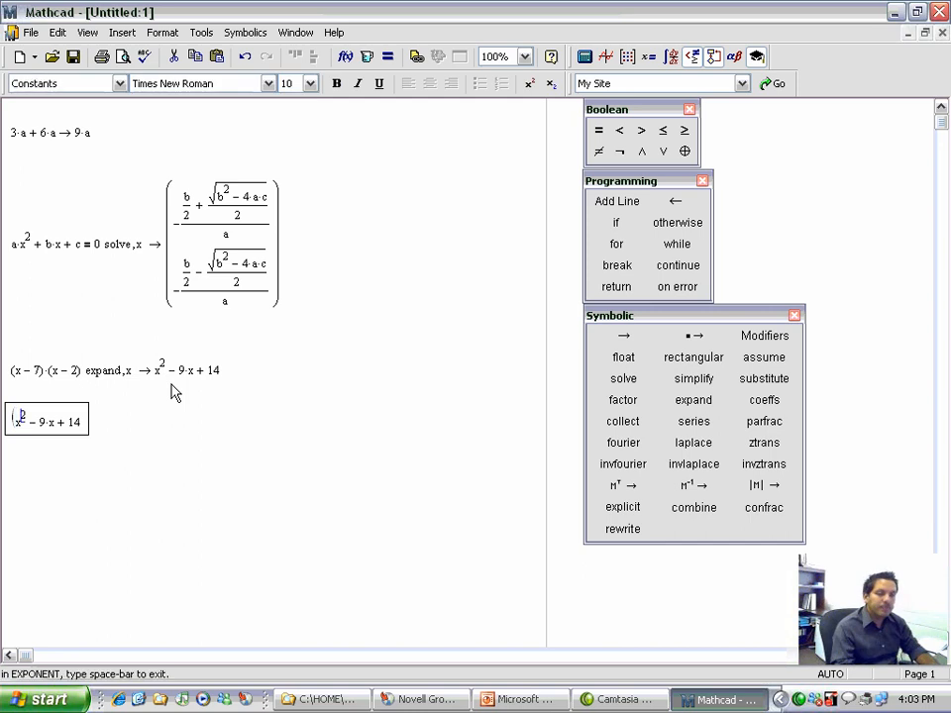
key("Left")
key("Left")
key("space")
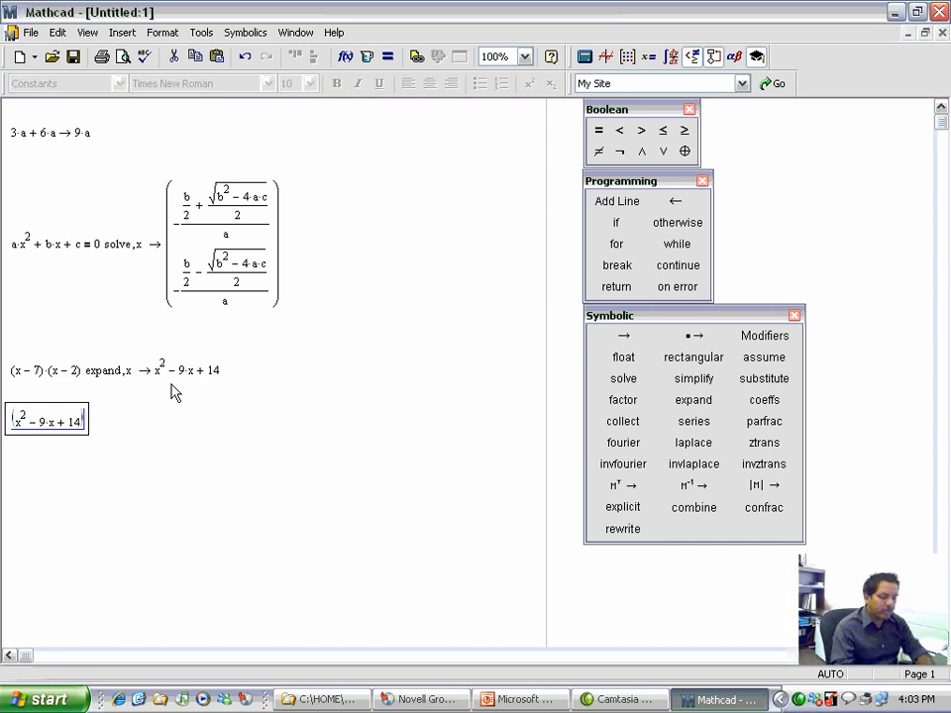
left_click(637, 399)
left_click(263, 456)
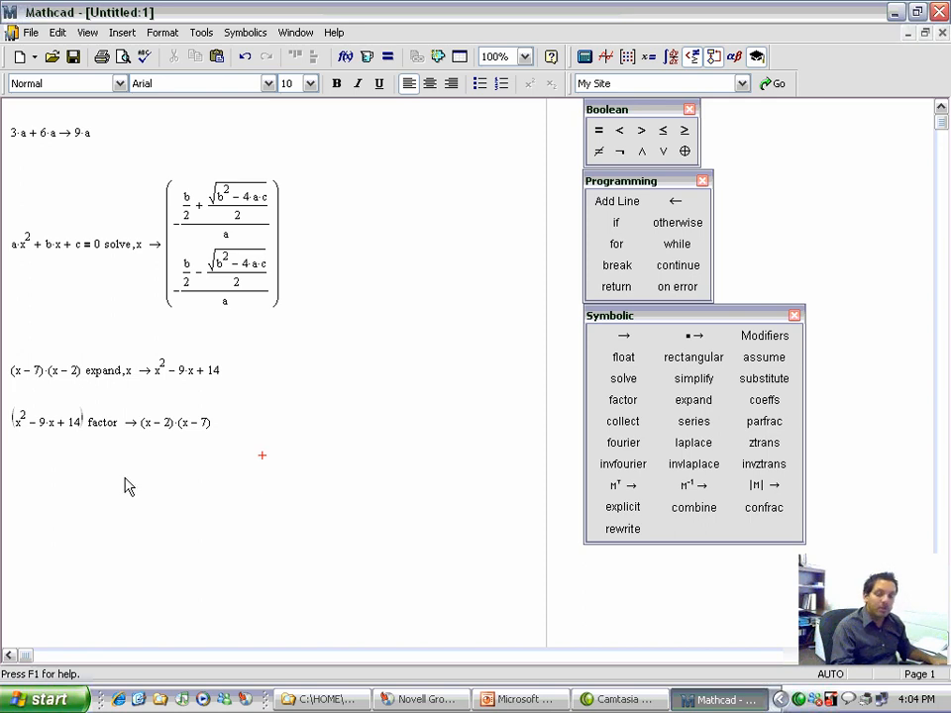
Enter the parenthesised polynomial (x^3 − 2·x^2 − 3·x + 4) below the factor line and select the whole expression.
left_click(17, 484)
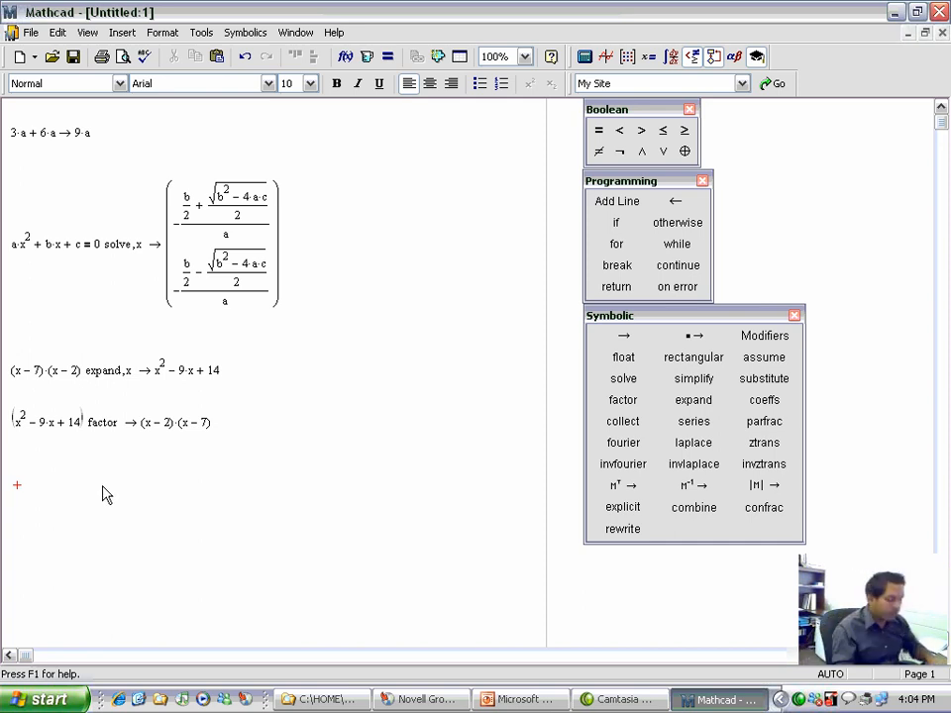
type("(")
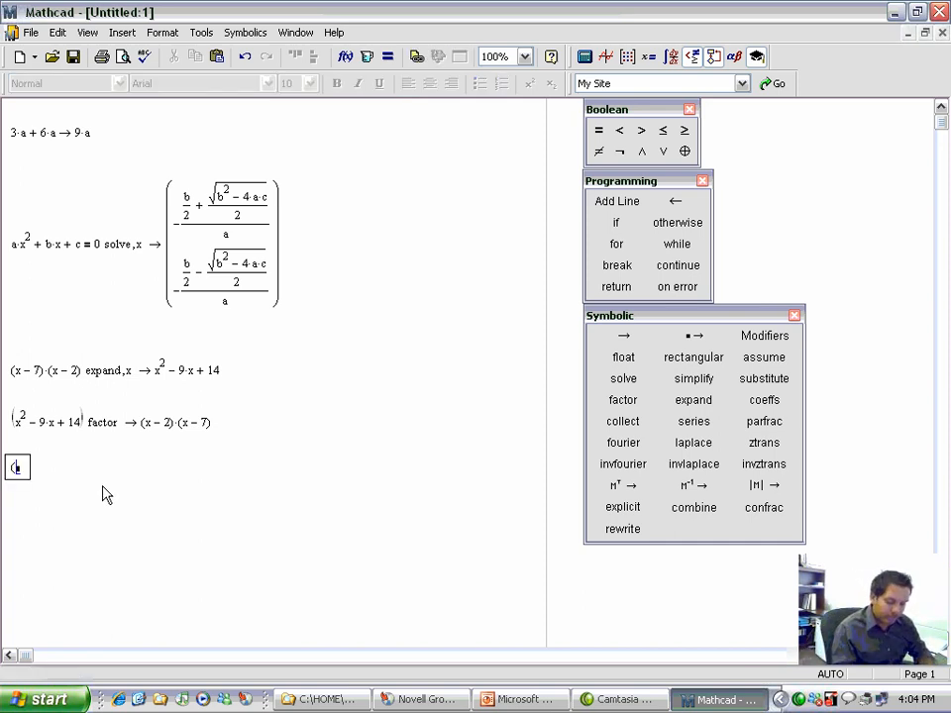
type("x^3")
type(" -2*")
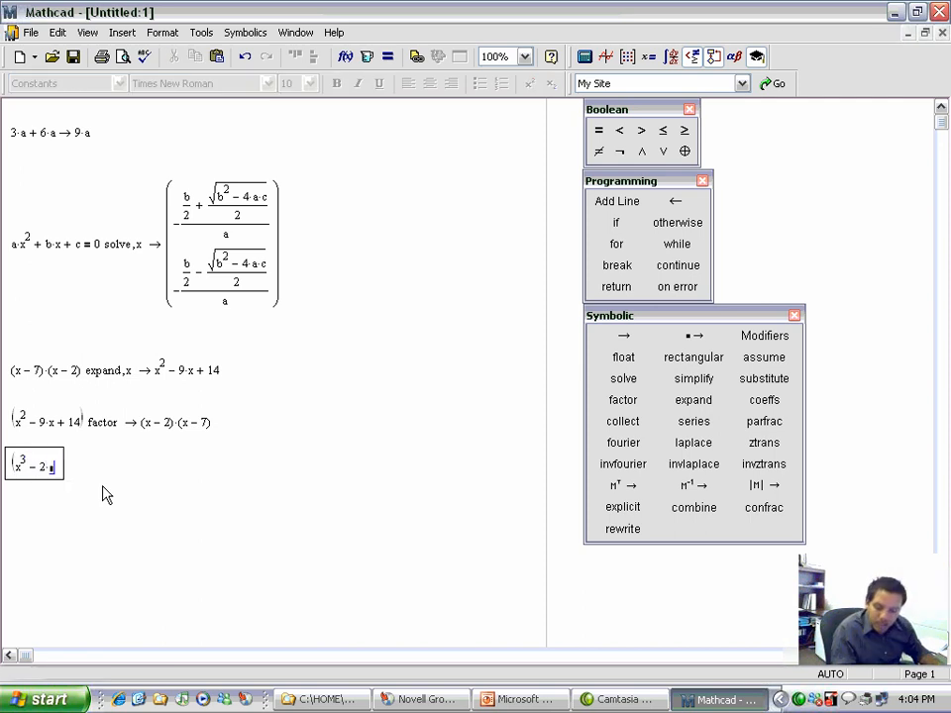
type("x")
type("^2")
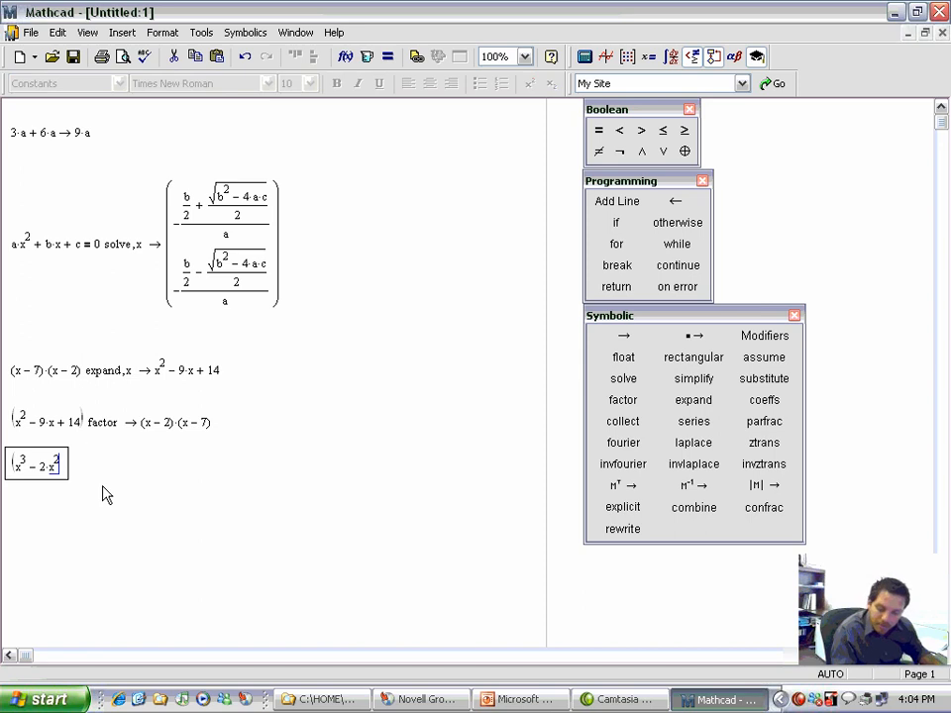
type(" -3*x +")
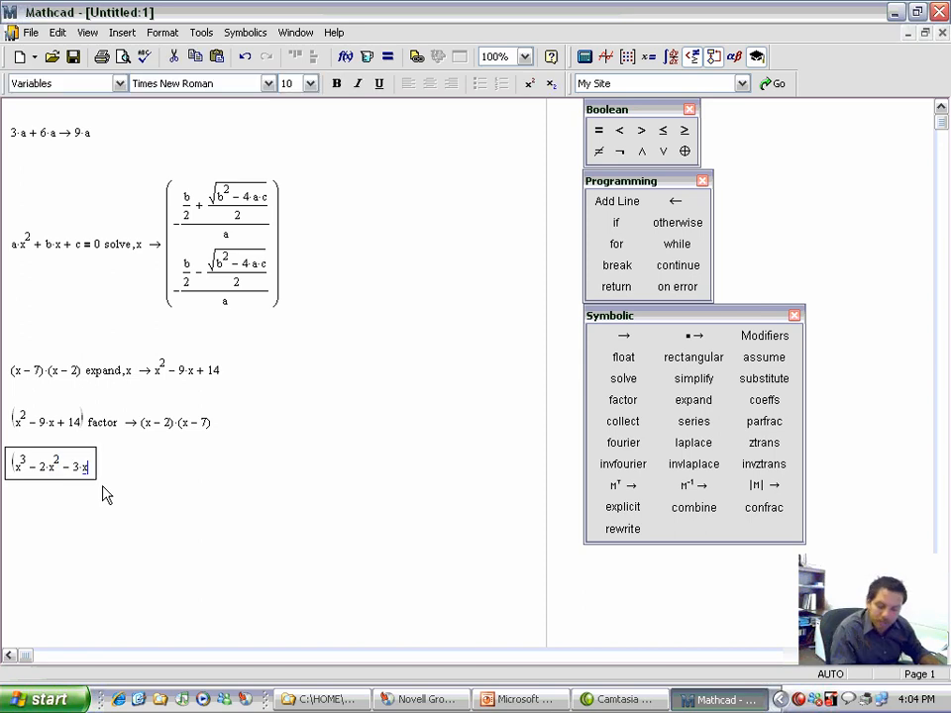
type("4")
key("space")
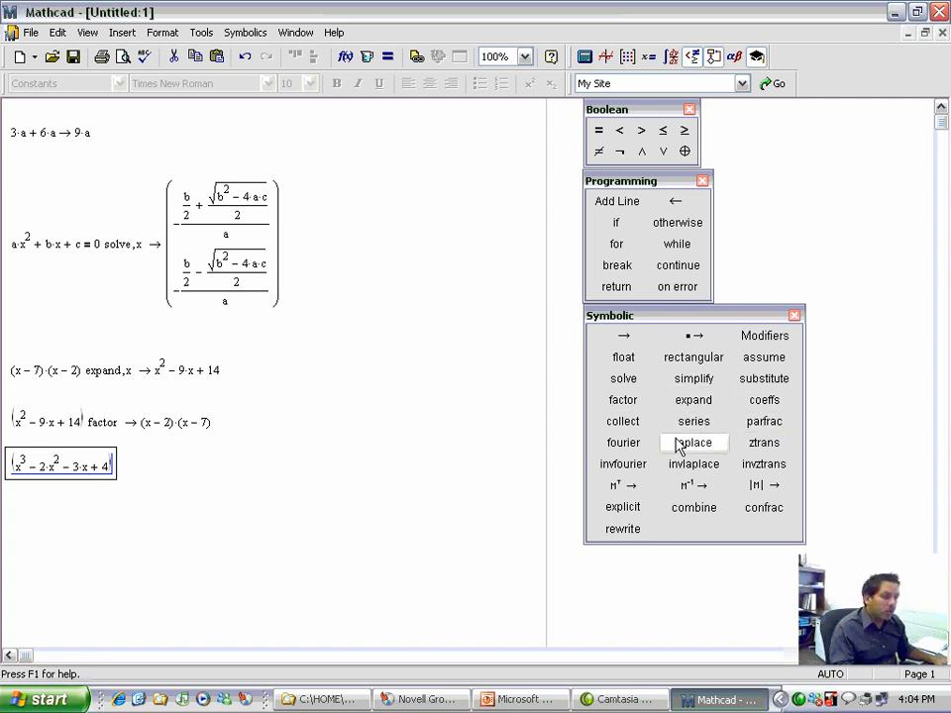
Apply the symbolic substitute operator to the cubic polynomial, replacing x with y.
left_click(774, 383)
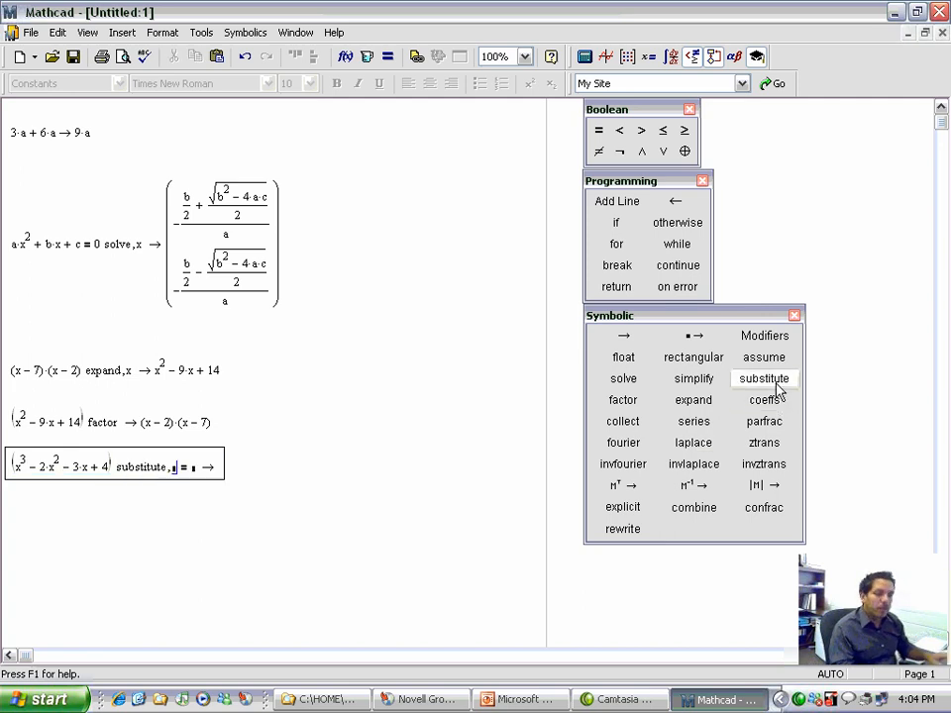
type("x")
key("Tab")
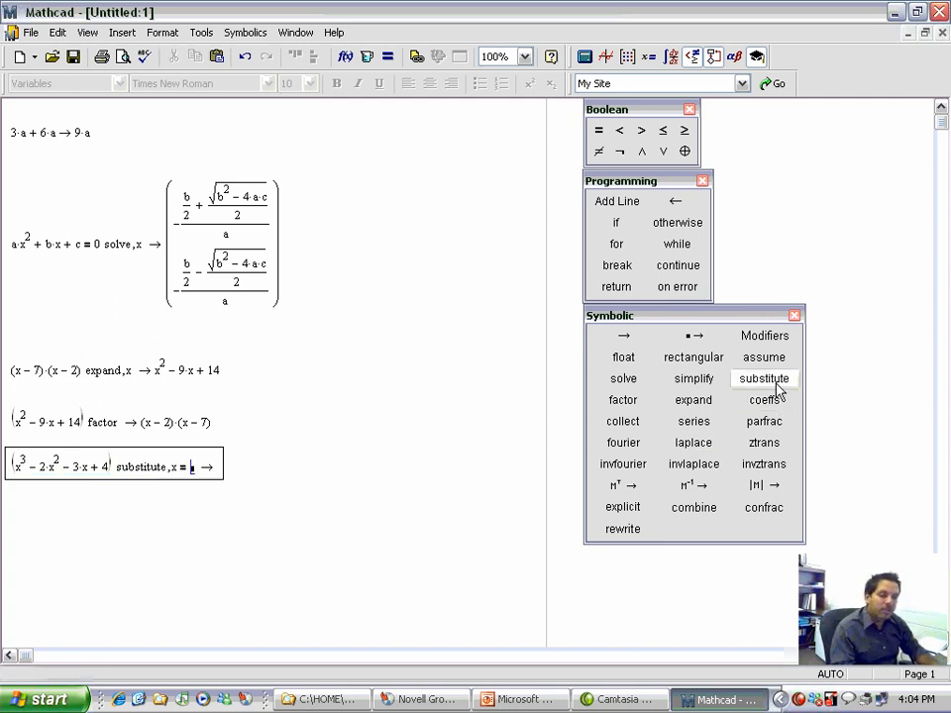
type("y")
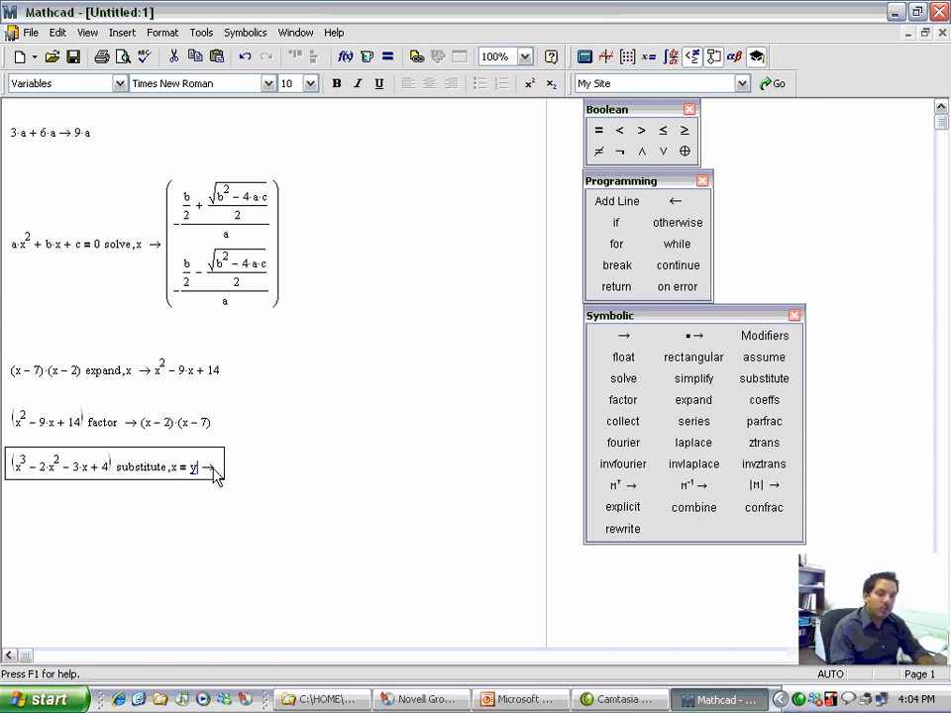
key("Return")
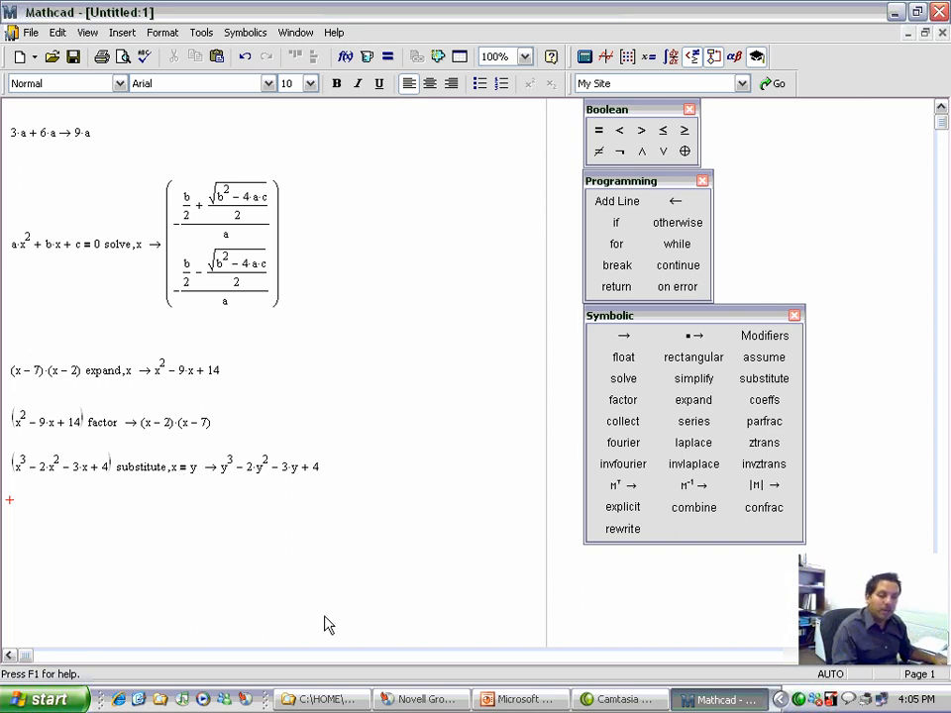
Enter the sum a/(x − 3) + b/(x − 4) below the substitute line and apply the symbolic simplify operator to it.
key("Return")
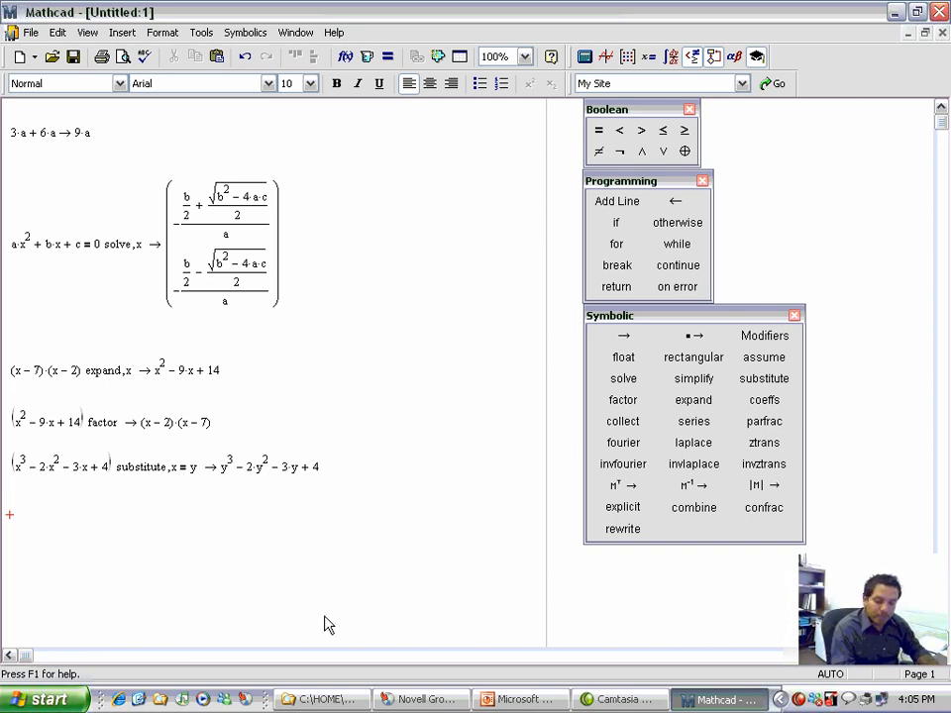
key("Up")
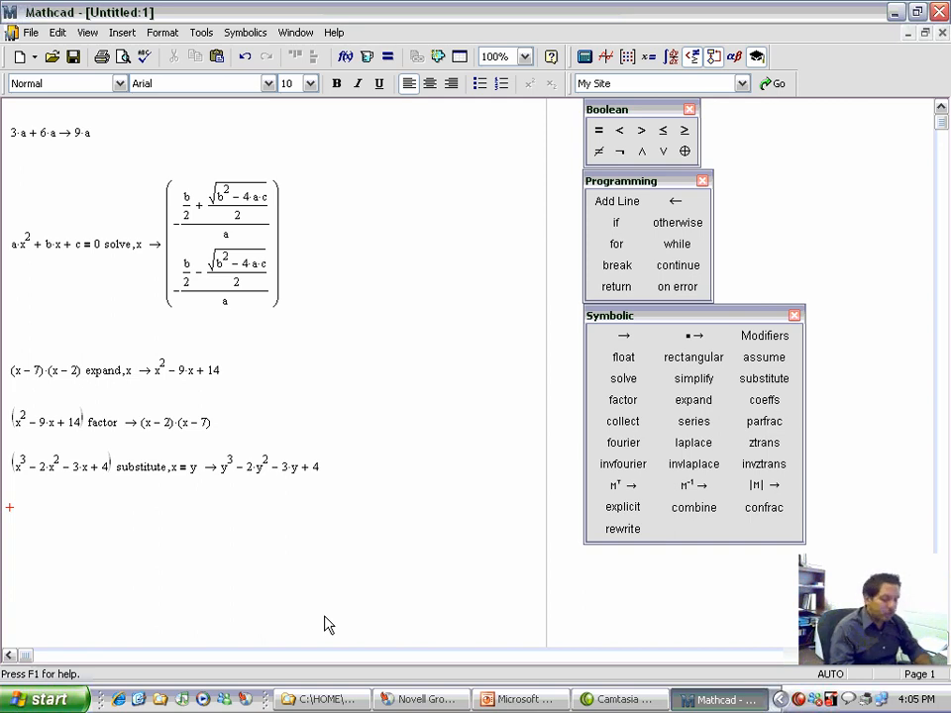
type("a/")
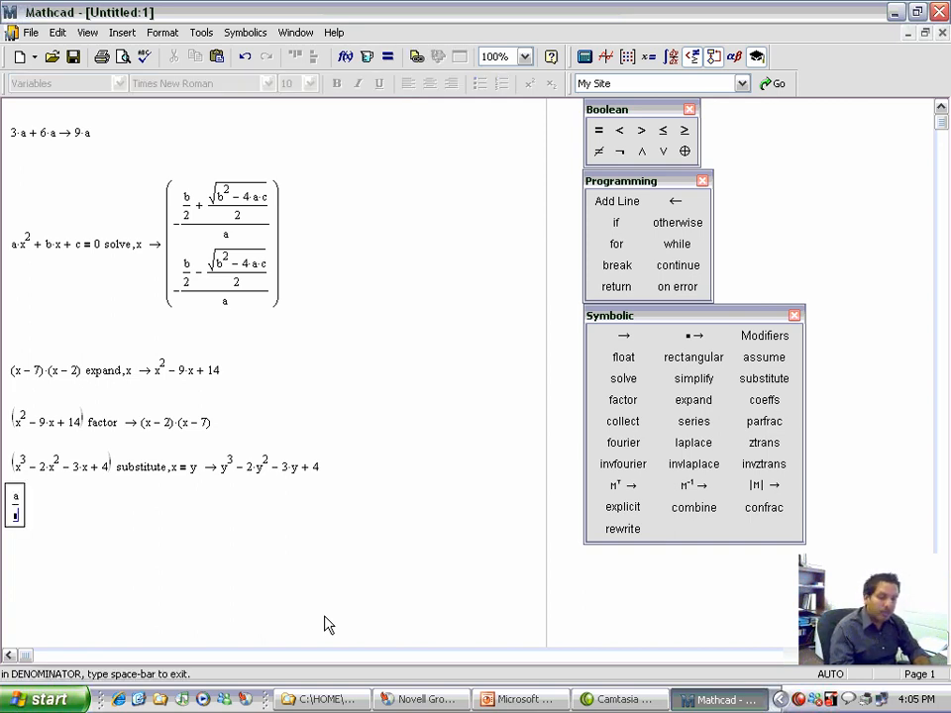
type("x - 3")
key("space")
type("+ ")
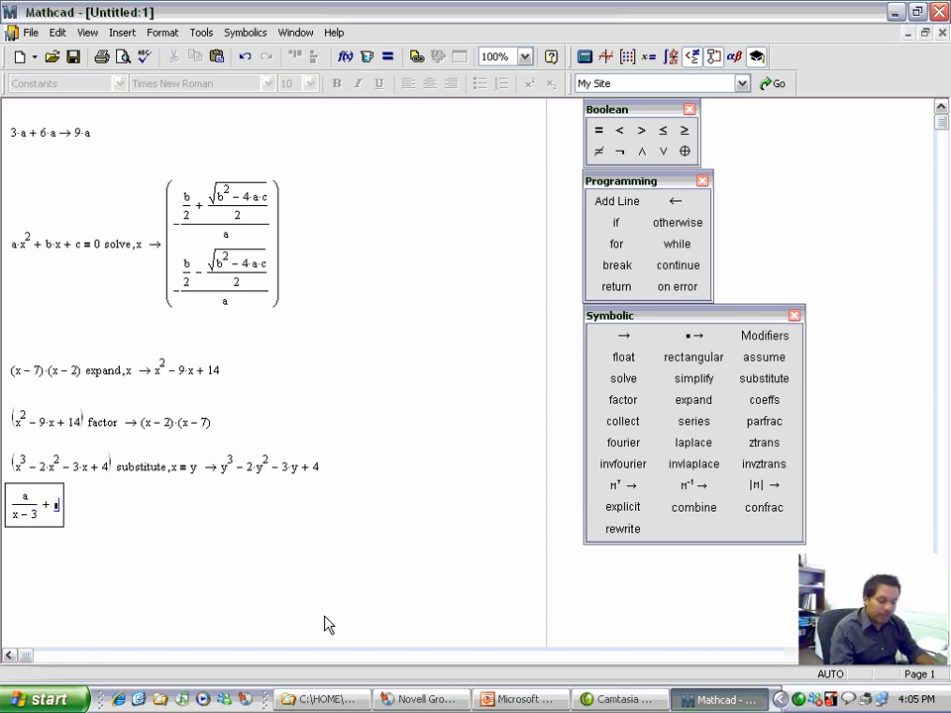
type("b/")
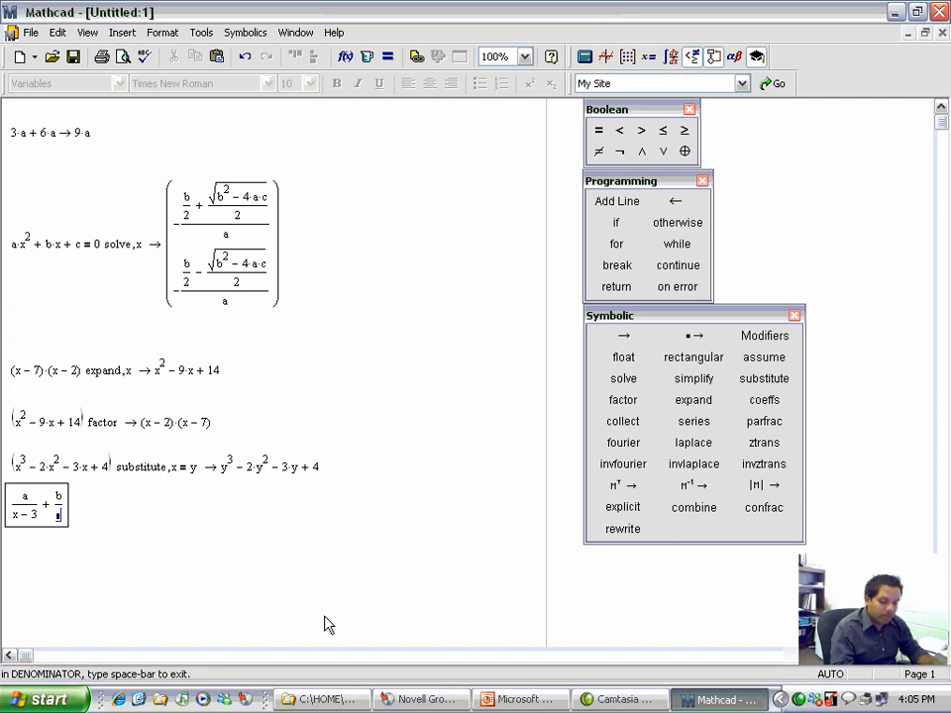
type("(x - ")
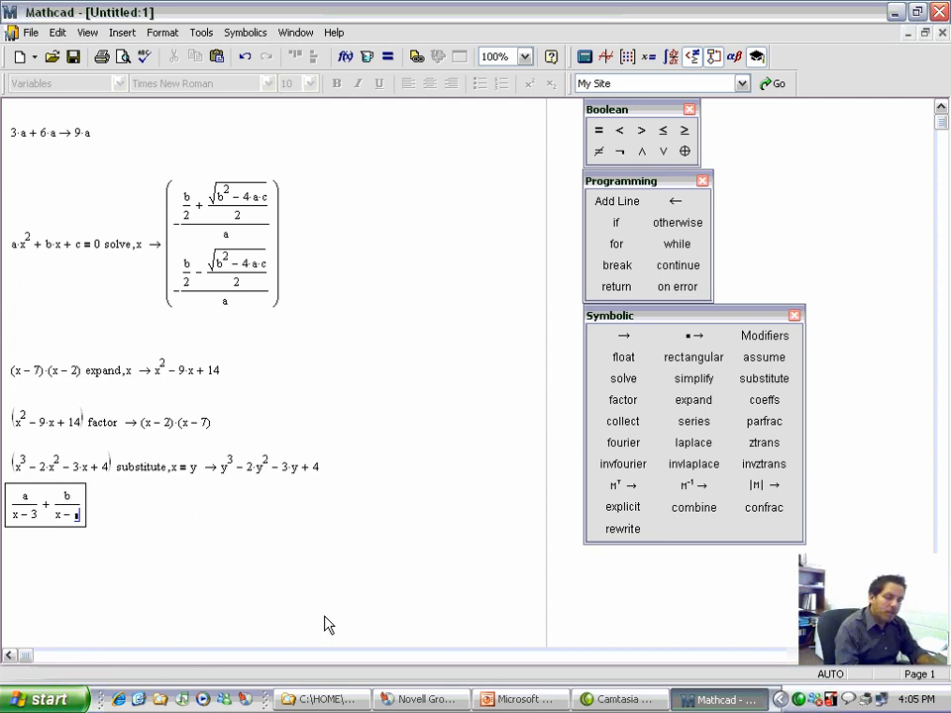
type("4")
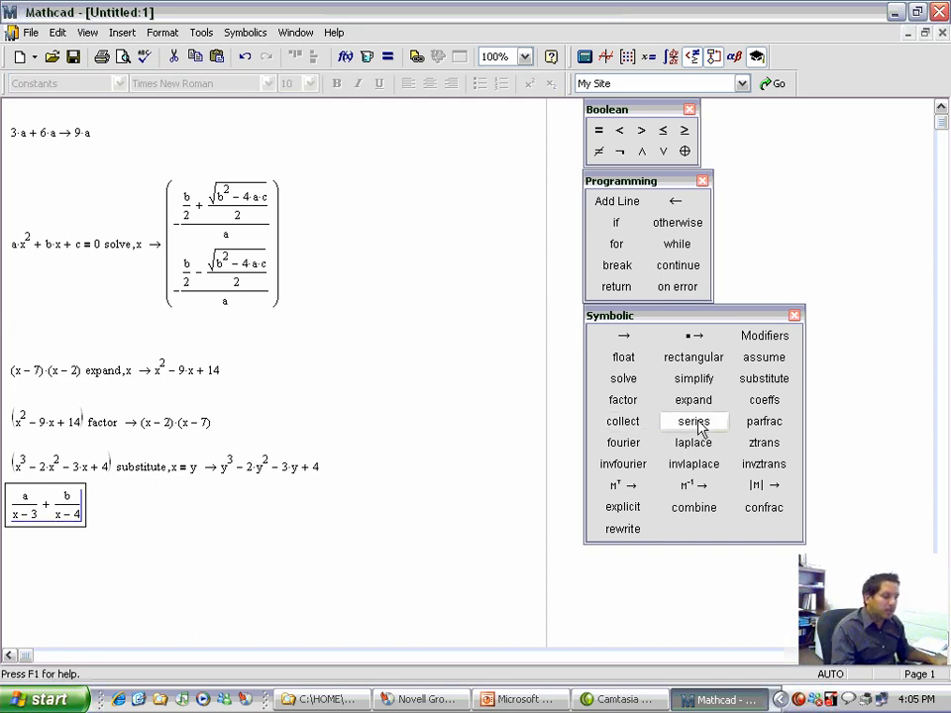
left_click(707, 385)
key("Return")
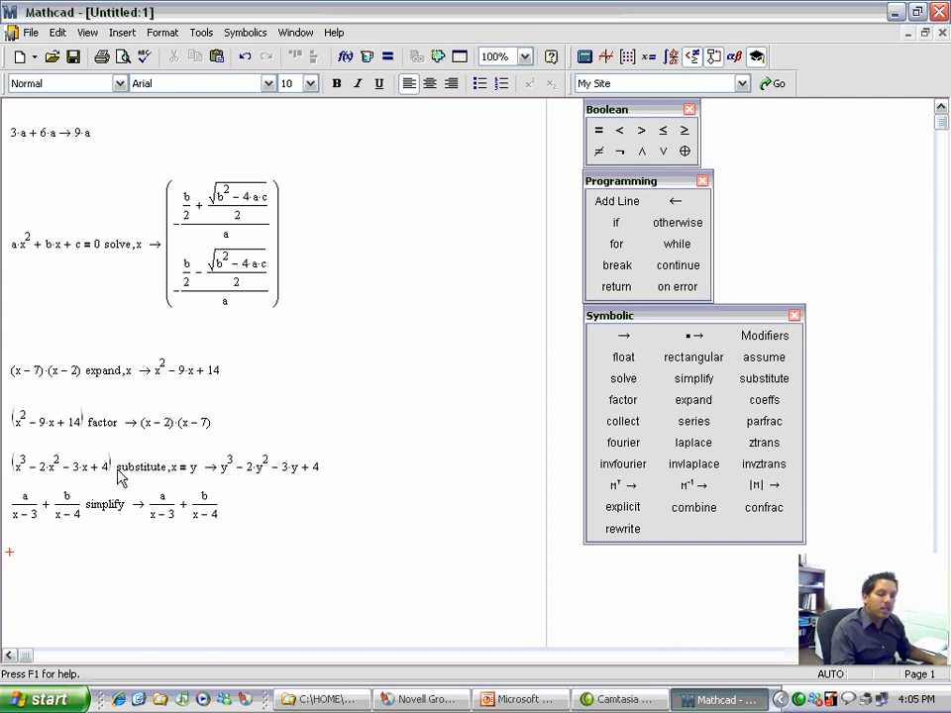
Replace the simplify operator on the a/(x − 3) + b/(x − 4) sum with the symbolic factor operator.
left_click(148, 509)
left_click_drag(148, 514, 214, 516)
key("Delete")
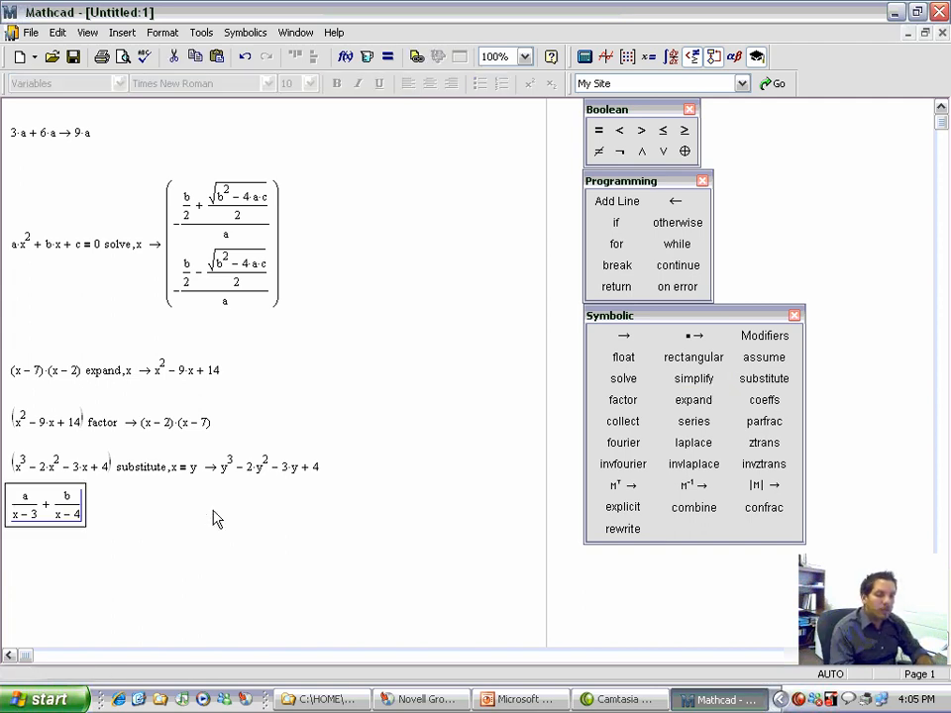
left_click(610, 406)
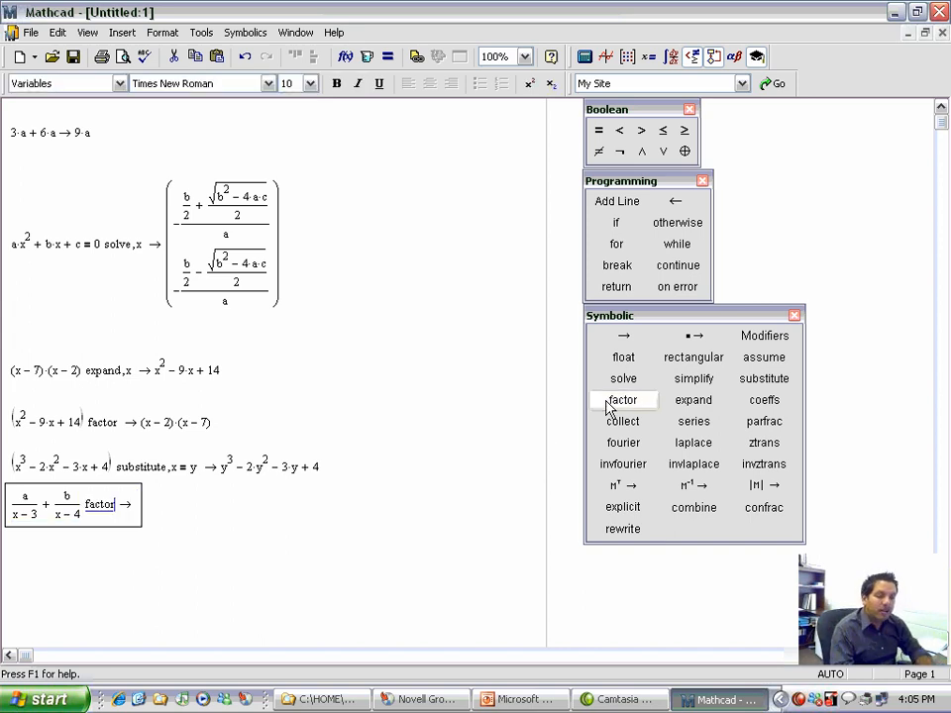
key("Return")
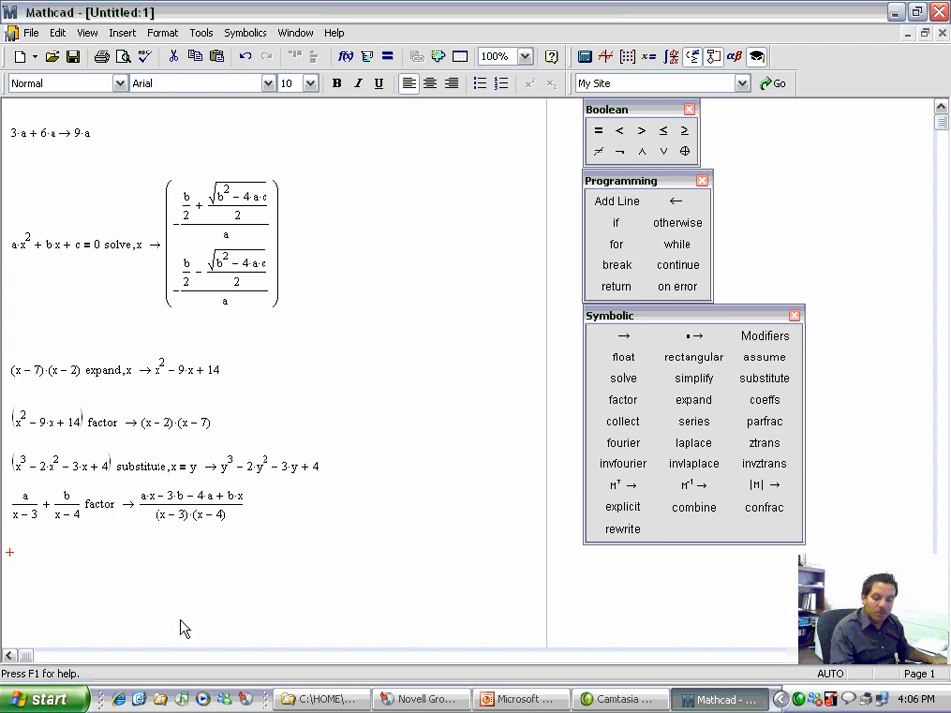
Enter a/√(x + 1) + √(x + 1) below the fraction sum and simplify the whole expression symbolically.
type("a/")
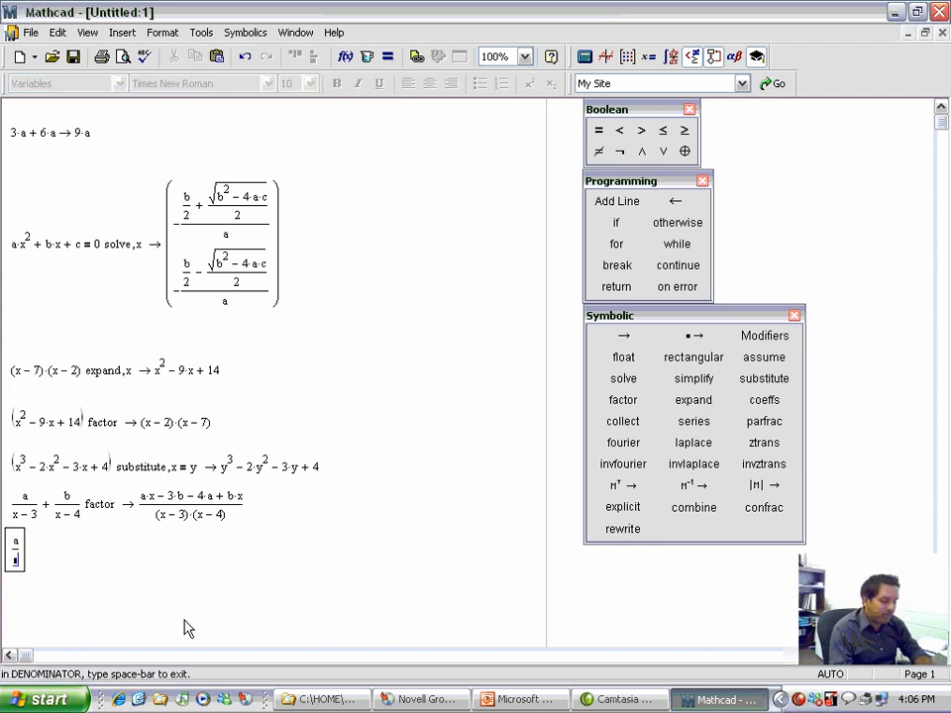
key("backslash")
type("x+1")
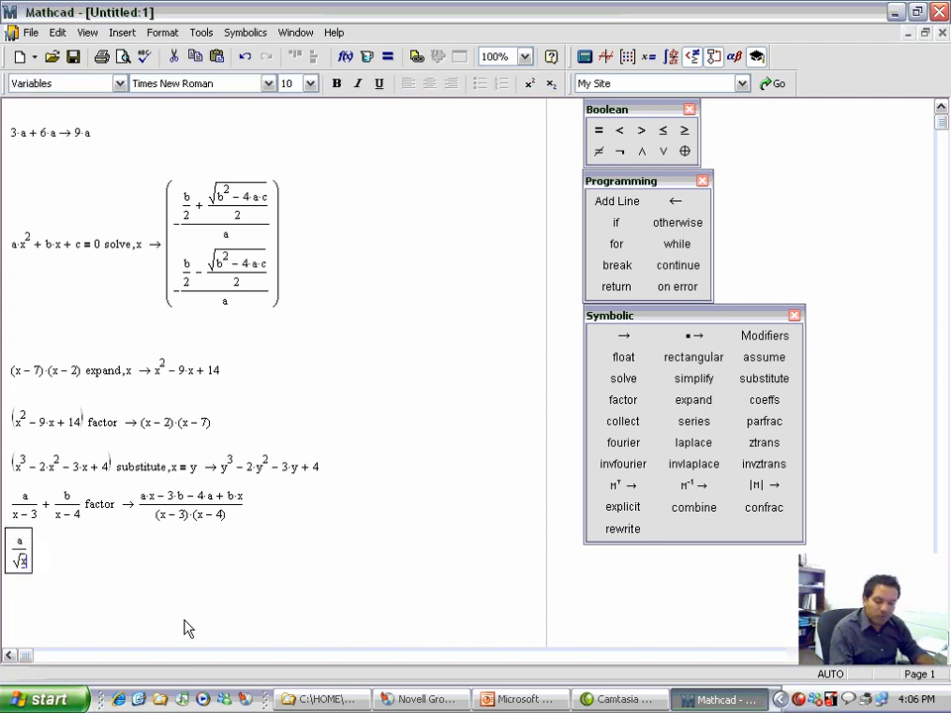
key("space")
key("space")
key("space")
type("+")
key("backslash")
type("x")
key("space")
key("space")
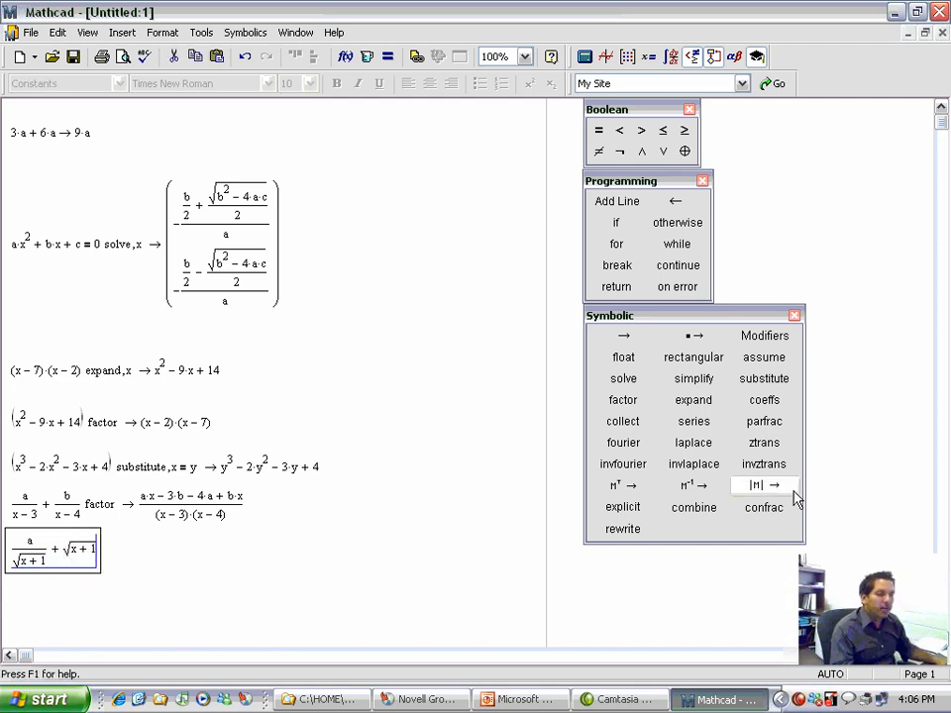
left_click(708, 381)
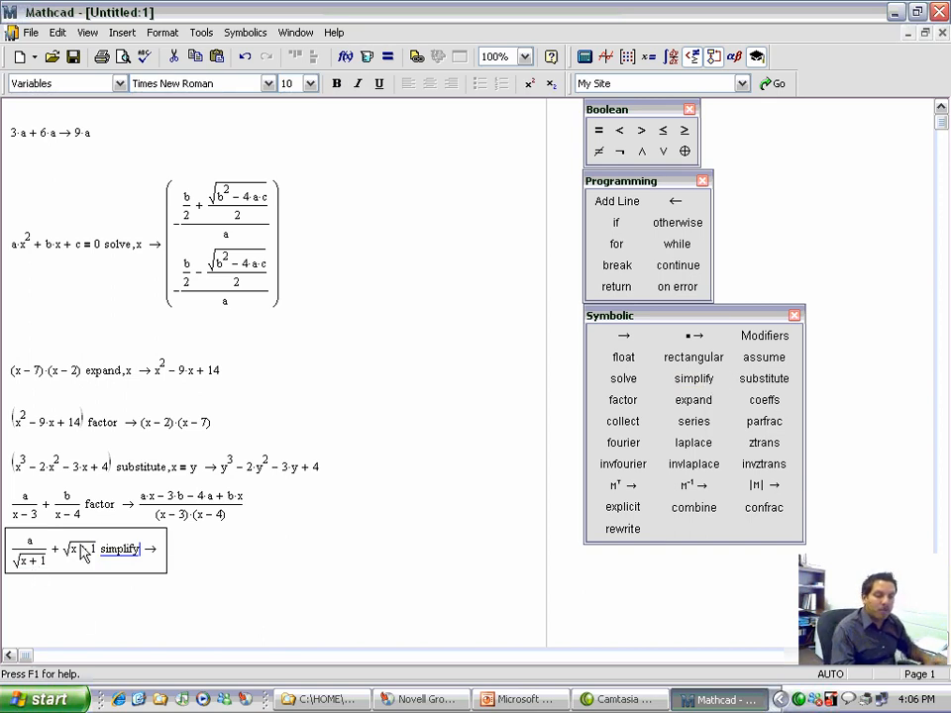
key("Return")
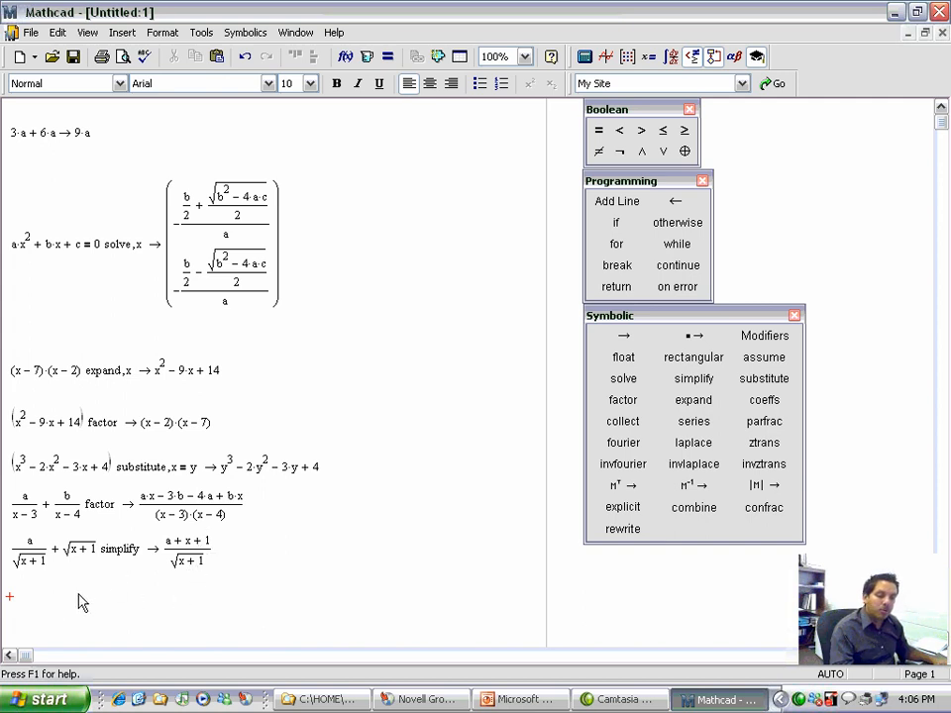
Switch to the PowerPoint lesson and view the slide on symbolic matrix operations in the slide show.
scroll(237, 607, "down", 5)
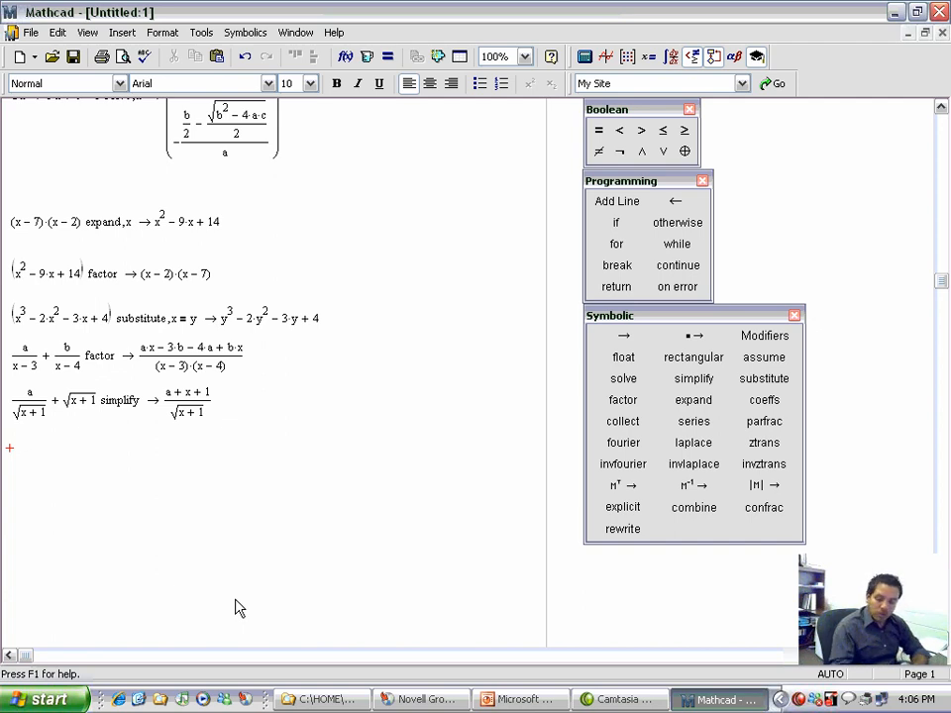
key("Down")
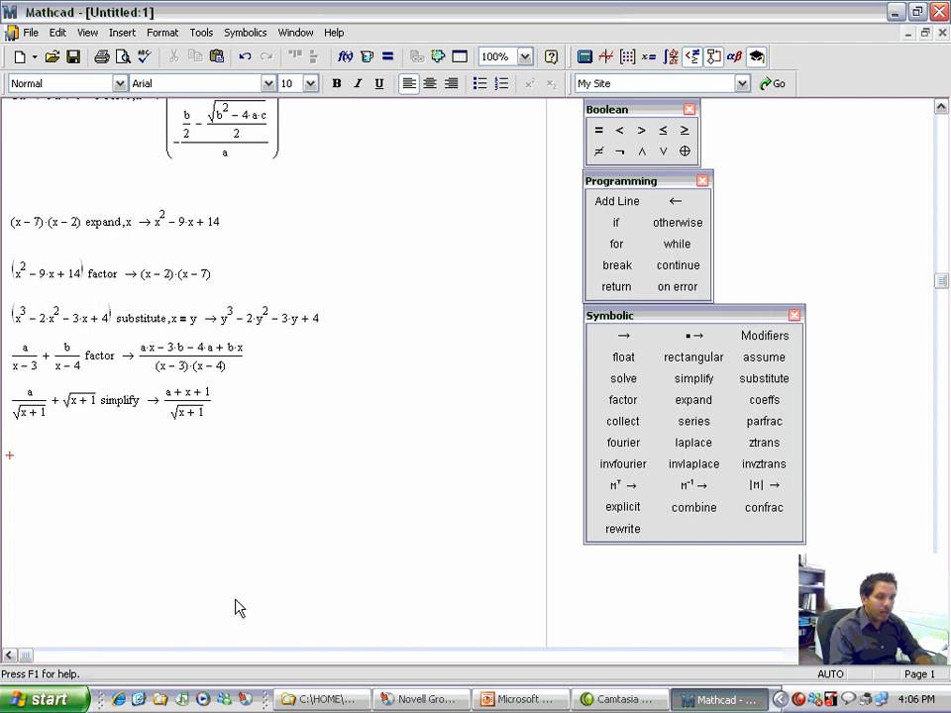
key("Down")
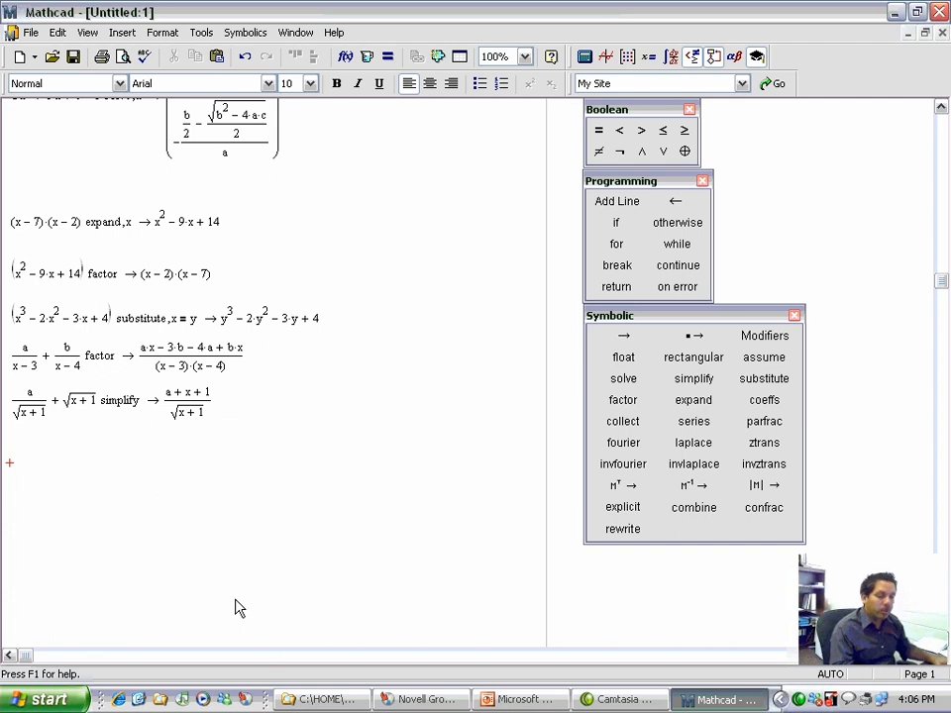
left_click(475, 698)
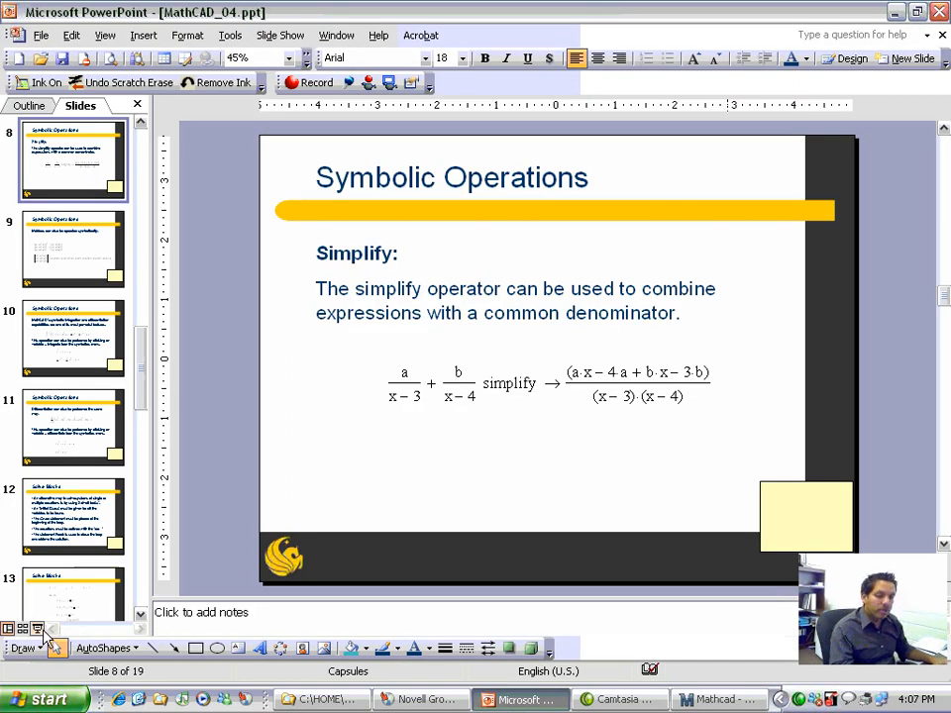
left_click(37, 628)
left_click(329, 672)
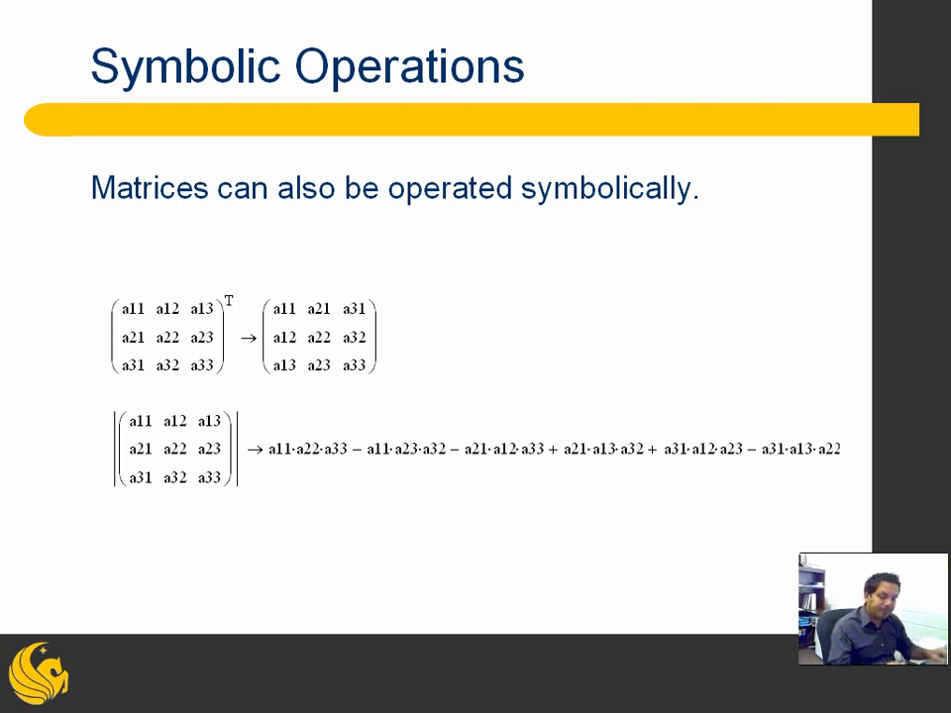
key("Escape")
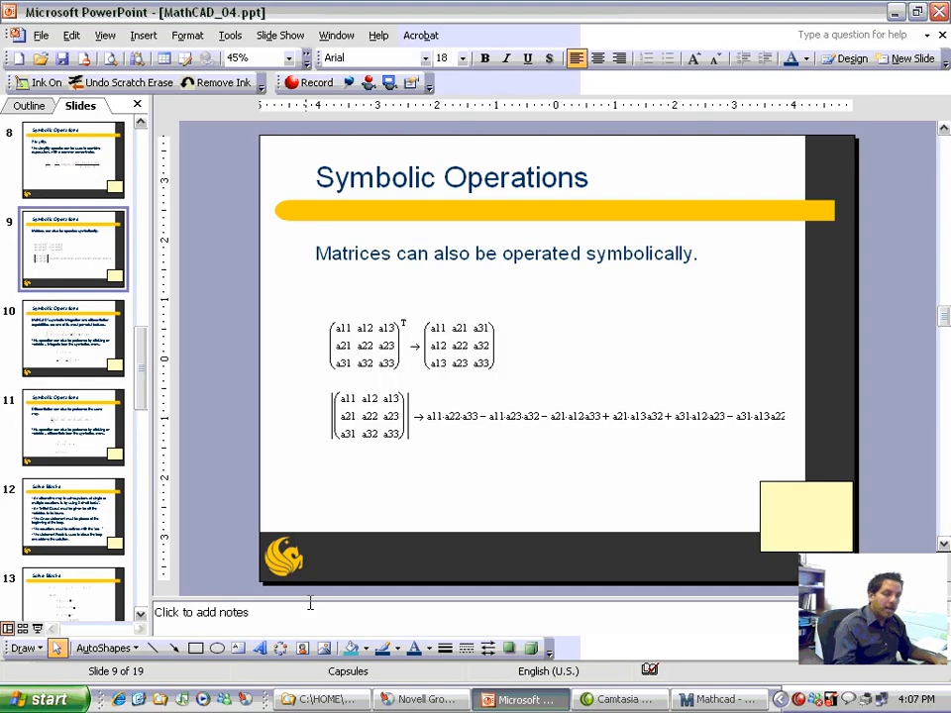
Switch back to Mathcad and insert an empty matrix with 3 rows and 3 columns below the simplify line.
left_click(708, 700)
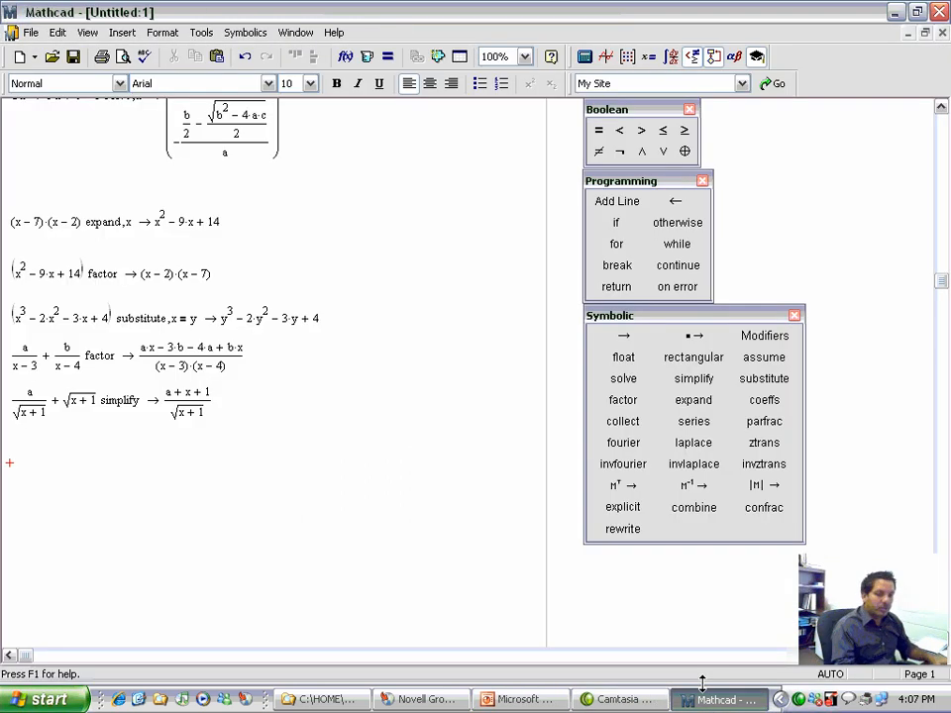
key("Return")
key("ctrl+m")
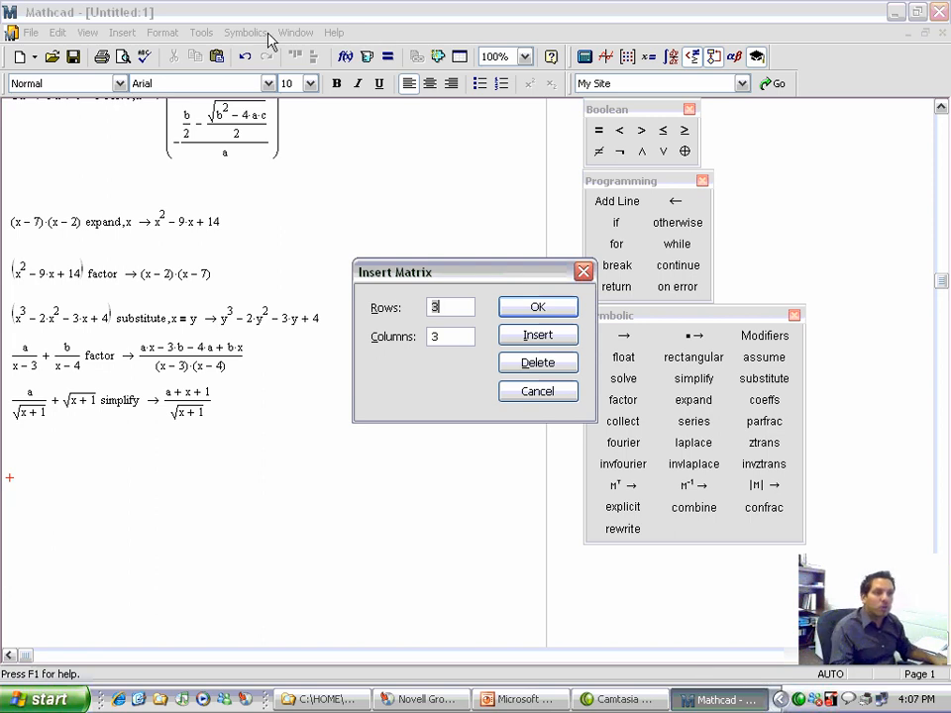
left_click(544, 308)
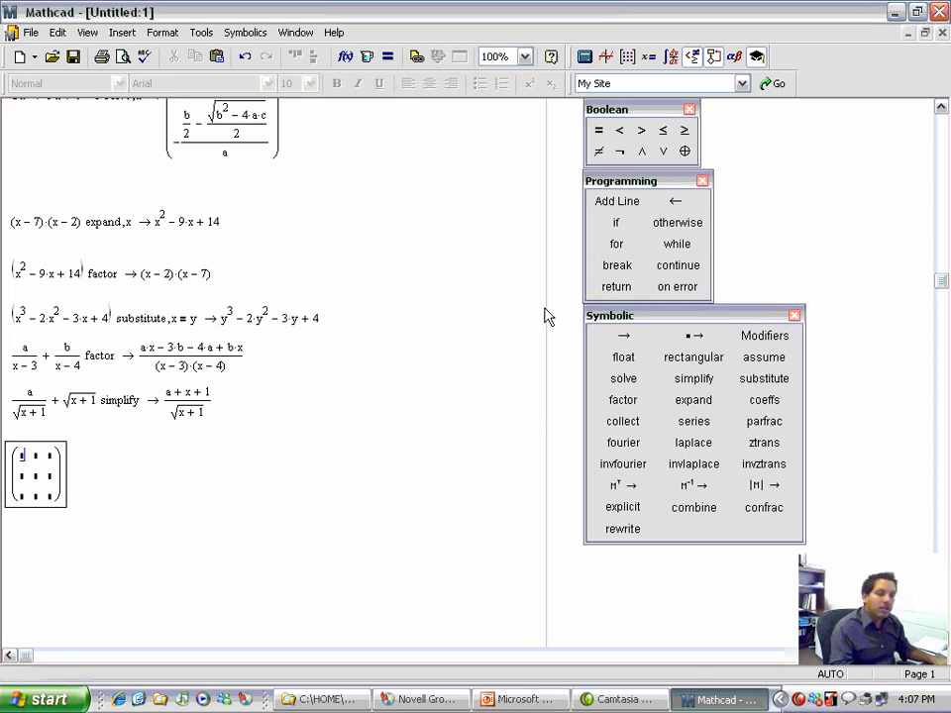
Fill the 3×3 matrix row by row with the variables a, b, c, d, e, f, g, h and i.
type("a")
key("Tab")
type("b")
key("Tab")
type("c")
key("Tab")
type("d")
key("Tab")
type("e")
key("Tab")
type("f")
key("Tab")
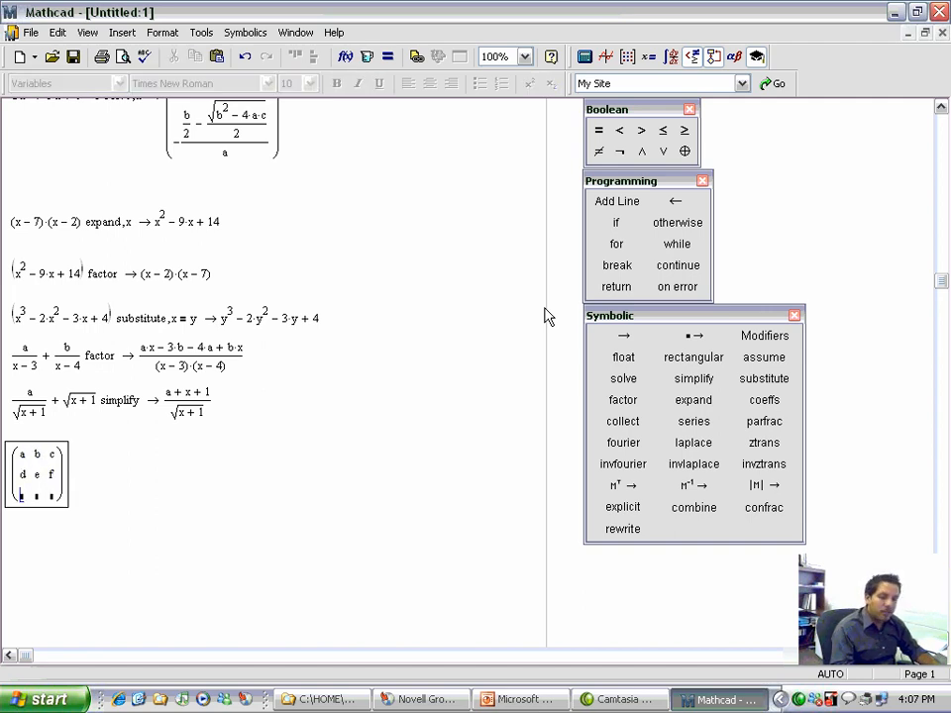
type("g")
key("Tab")
type("h")
key("Tab")
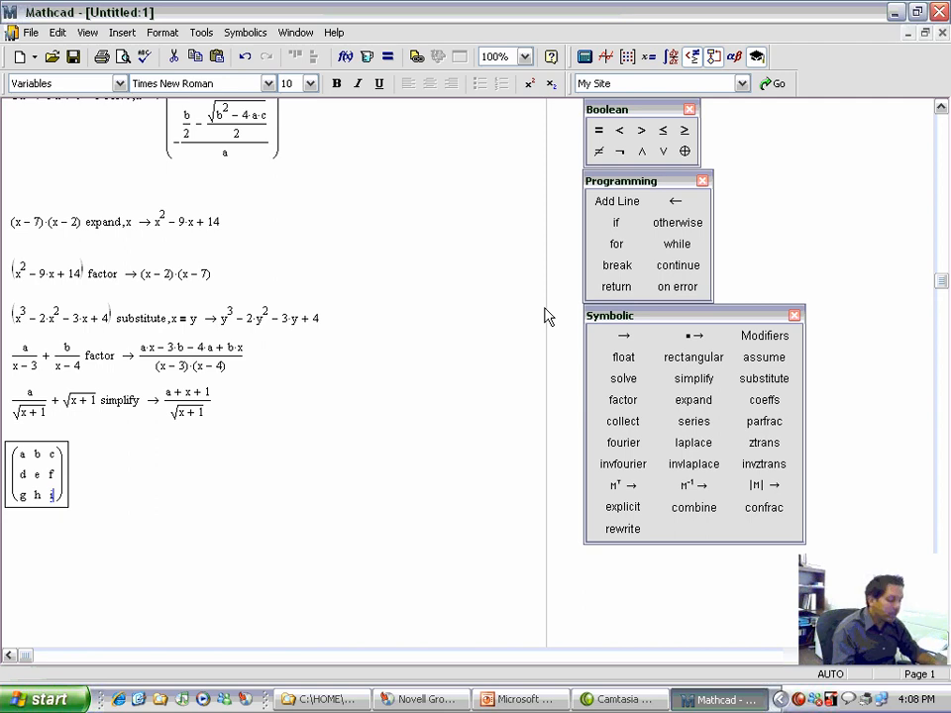
Transpose the whole a-to-i matrix with the symbolic matrix transpose operator.
key("space")
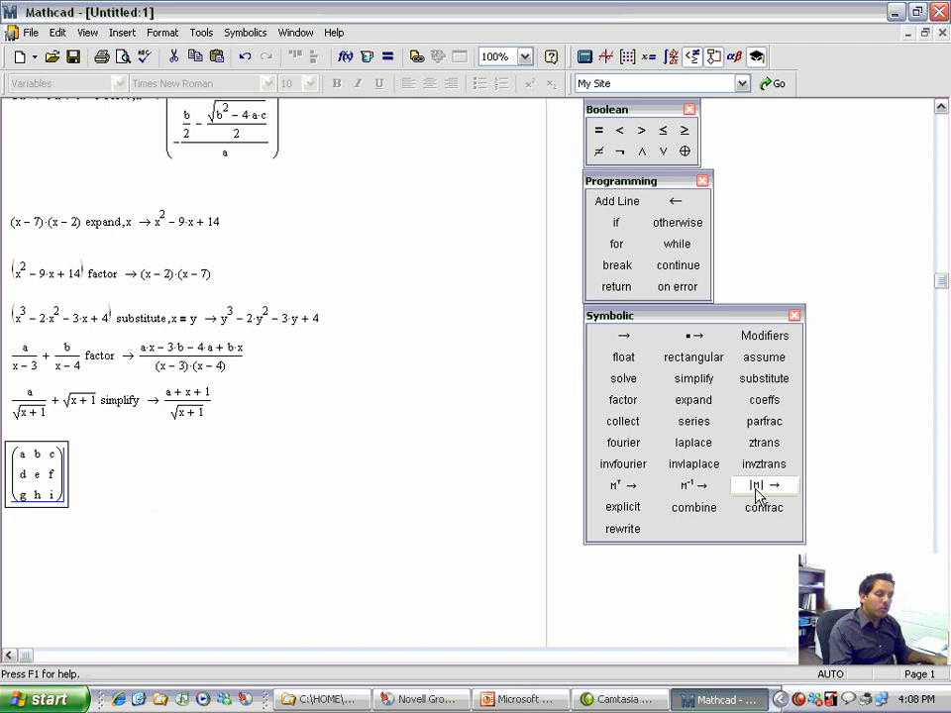
left_click(610, 486)
key("Return")
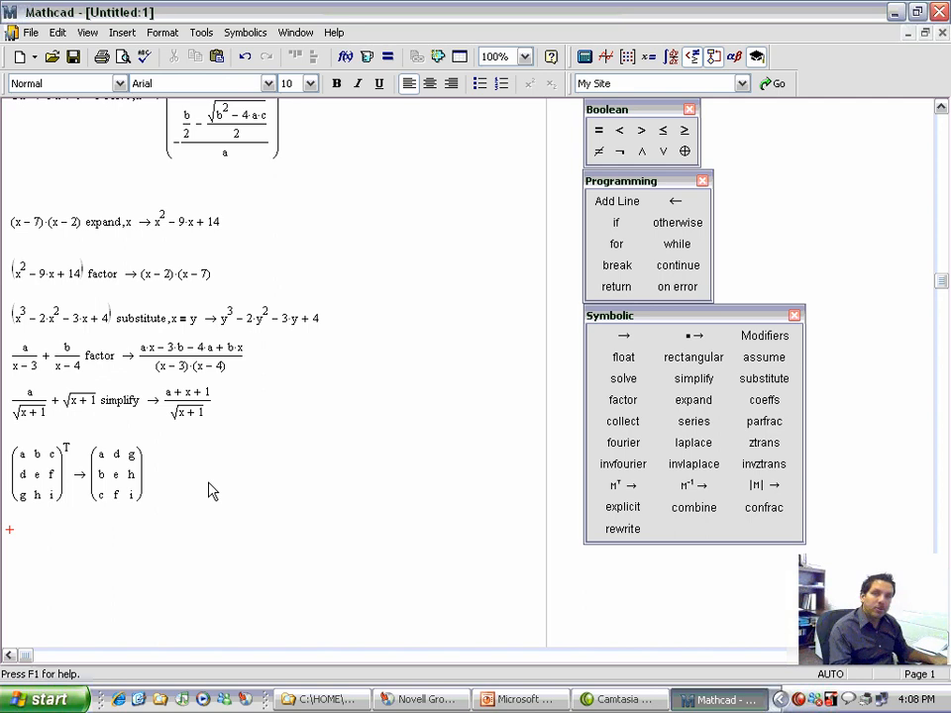
Copy the a-to-i matrix from the transpose expression and paste it as a new region below.
scroll(198, 489, "down", 2)
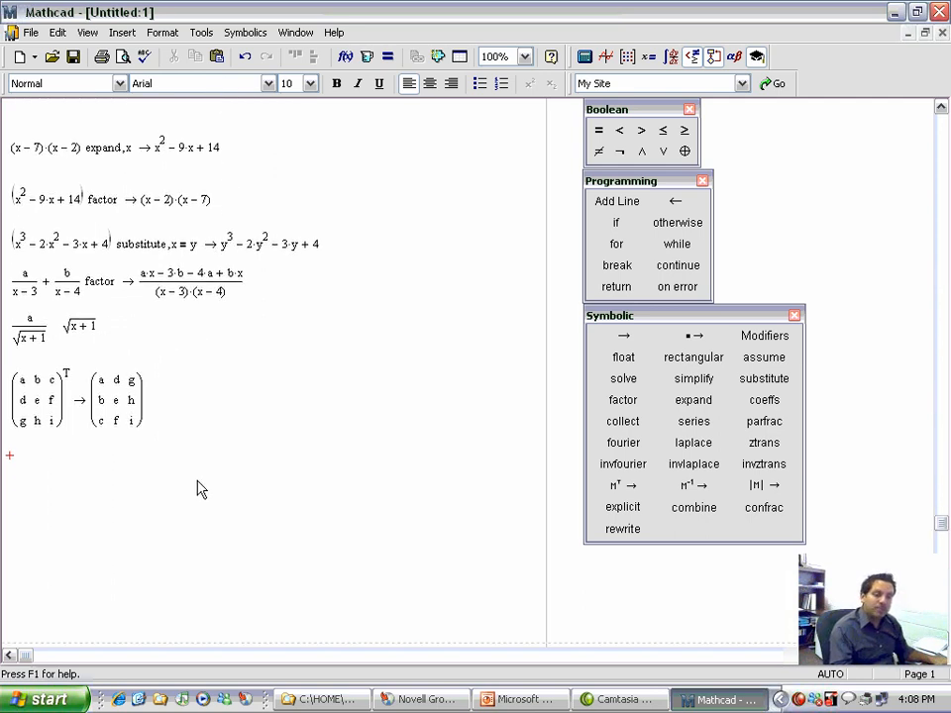
left_click(14, 408)
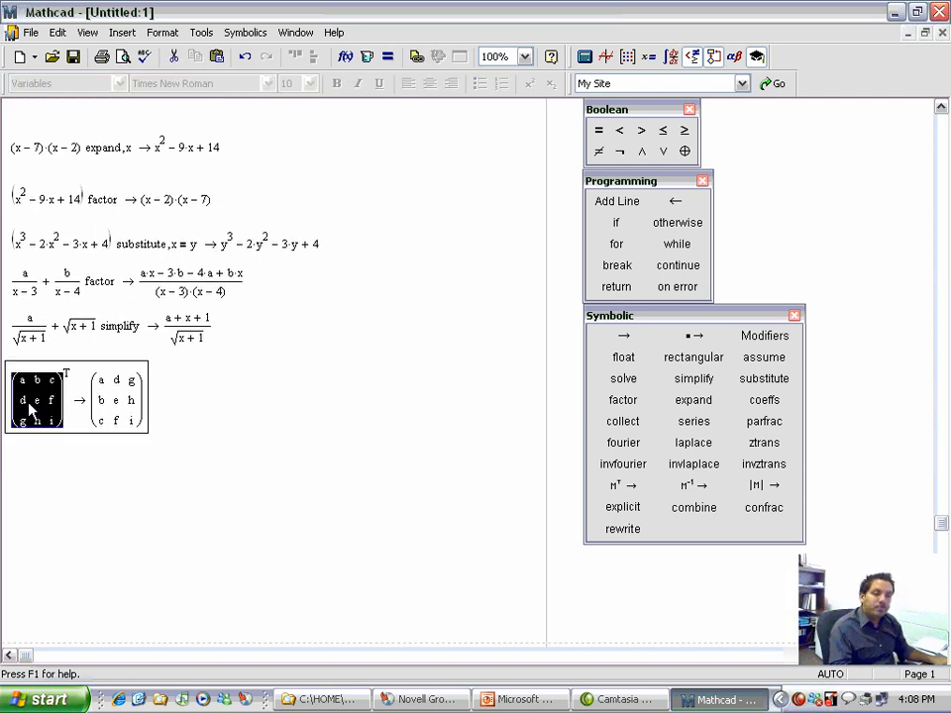
left_click(11, 473)
key("ctrl+v")
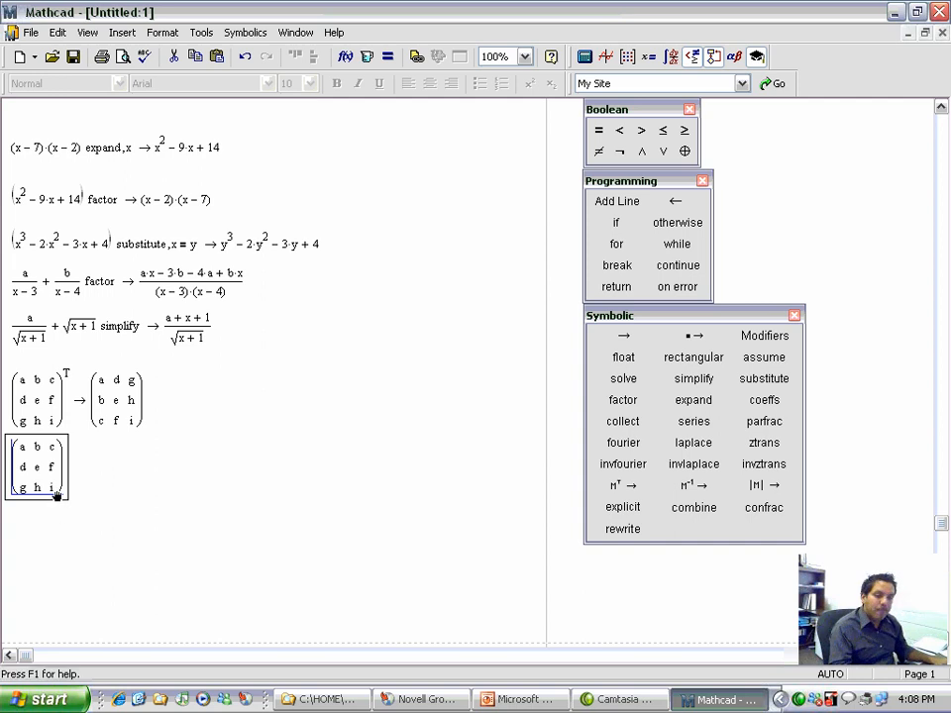
left_click(57, 507)
Invert the pasted a-to-i matrix with the symbolic matrix inverse operator.
key("space")
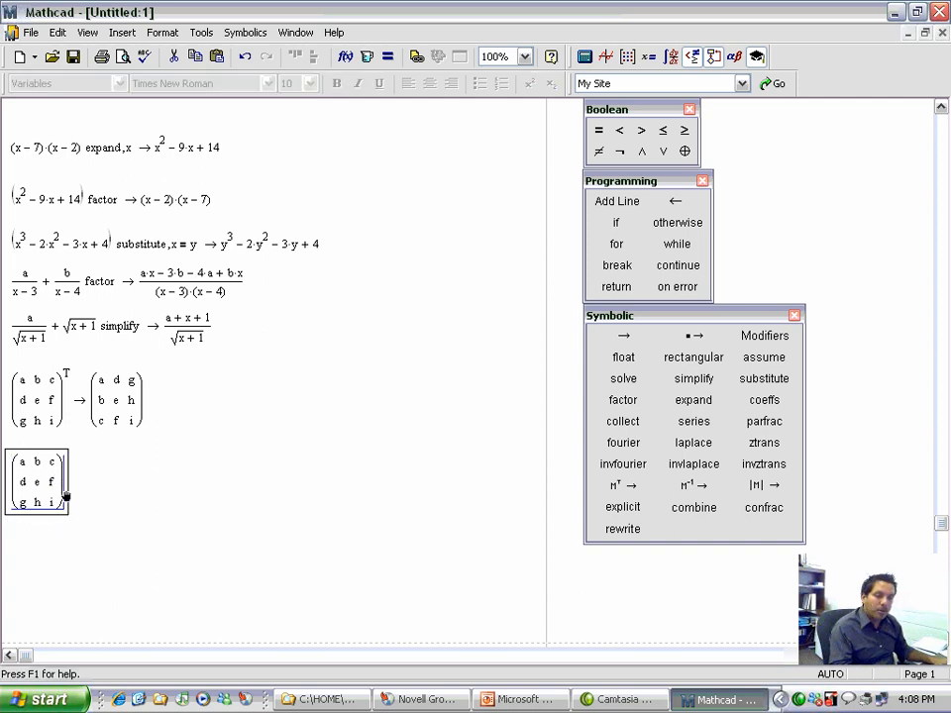
left_click(691, 492)
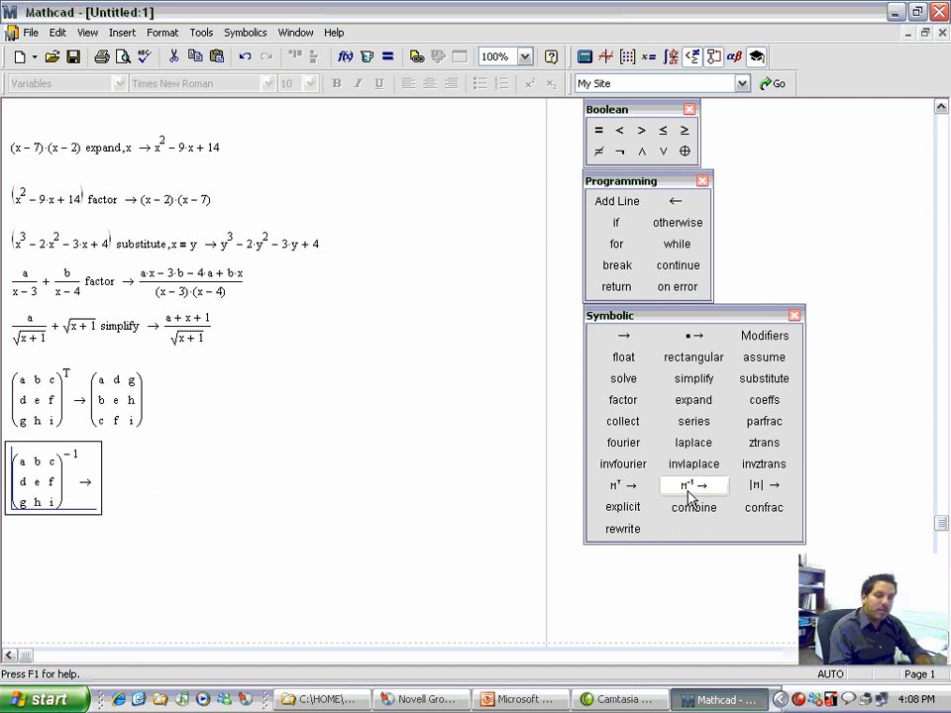
key("Return")
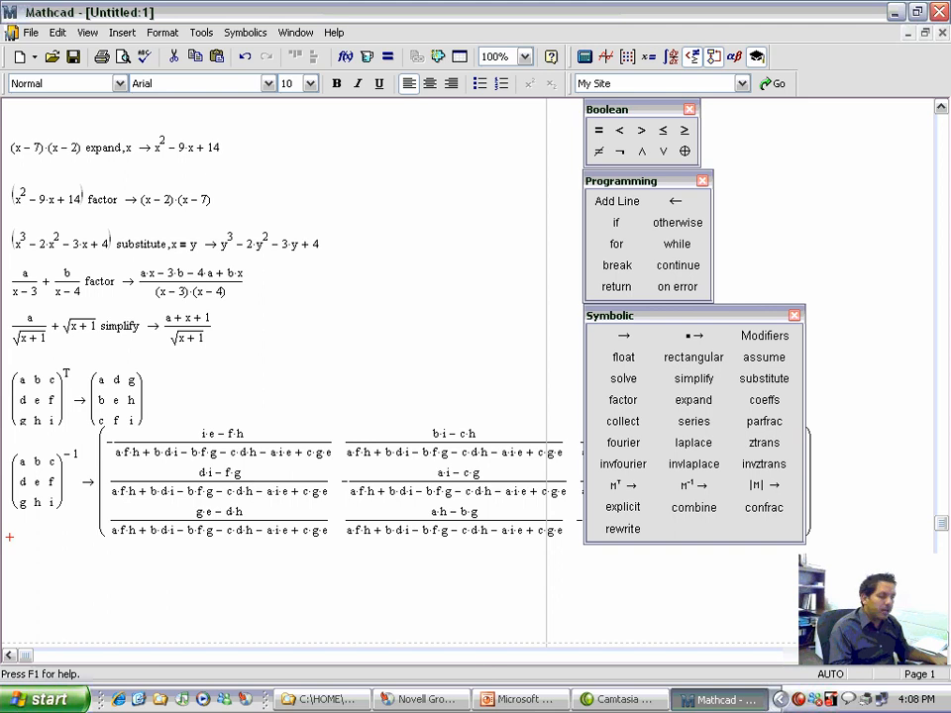
Copy the a-to-i matrix from the inverse expression and paste it as a new region below, shifted slightly.
left_click(928, 659)
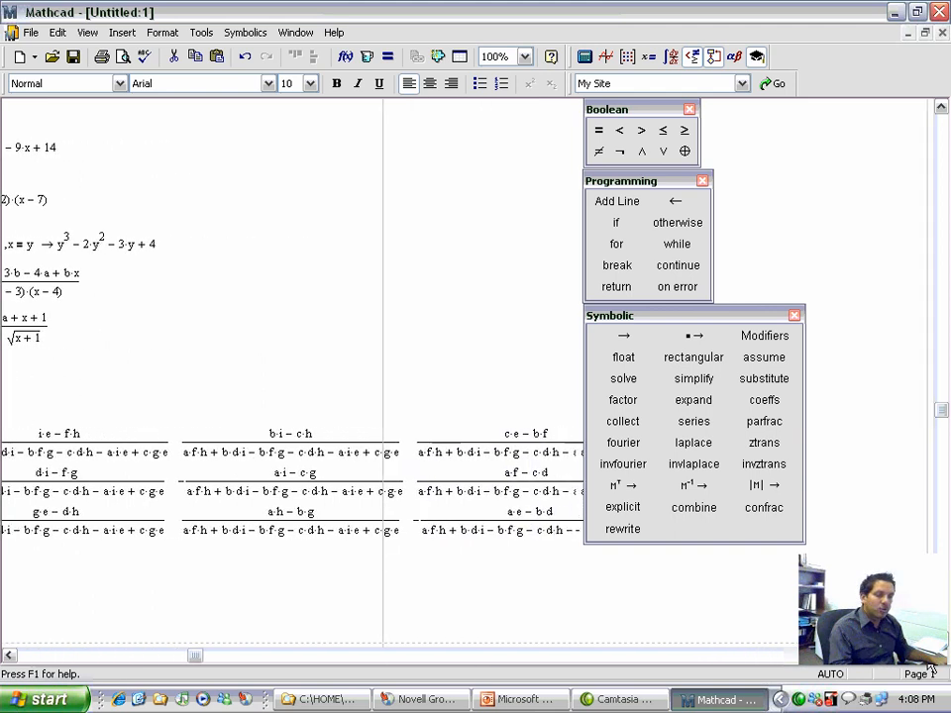
left_click(10, 656)
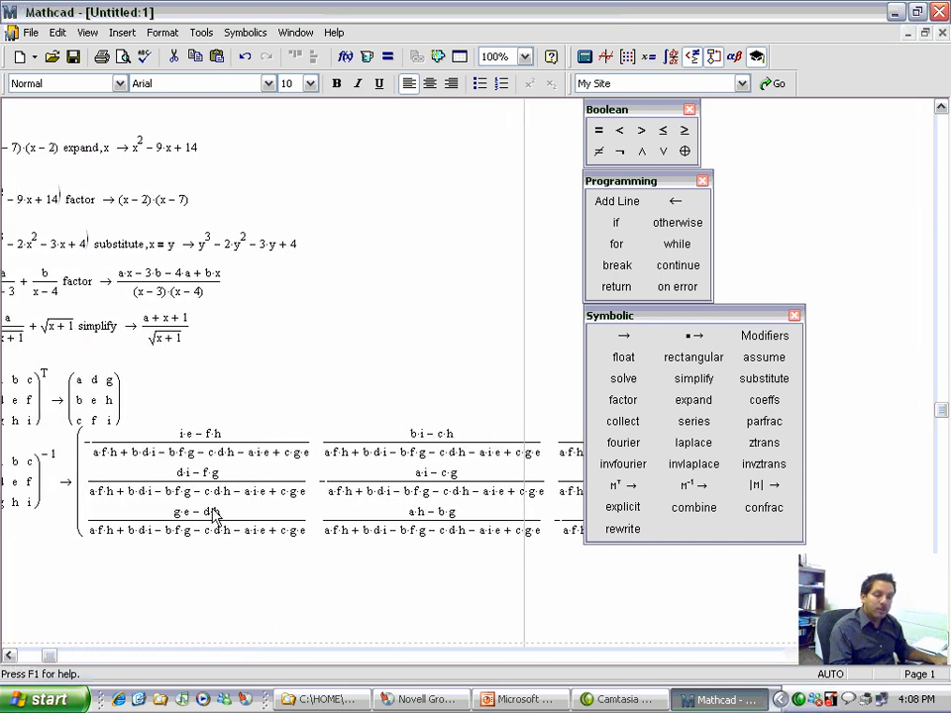
left_click(25, 657)
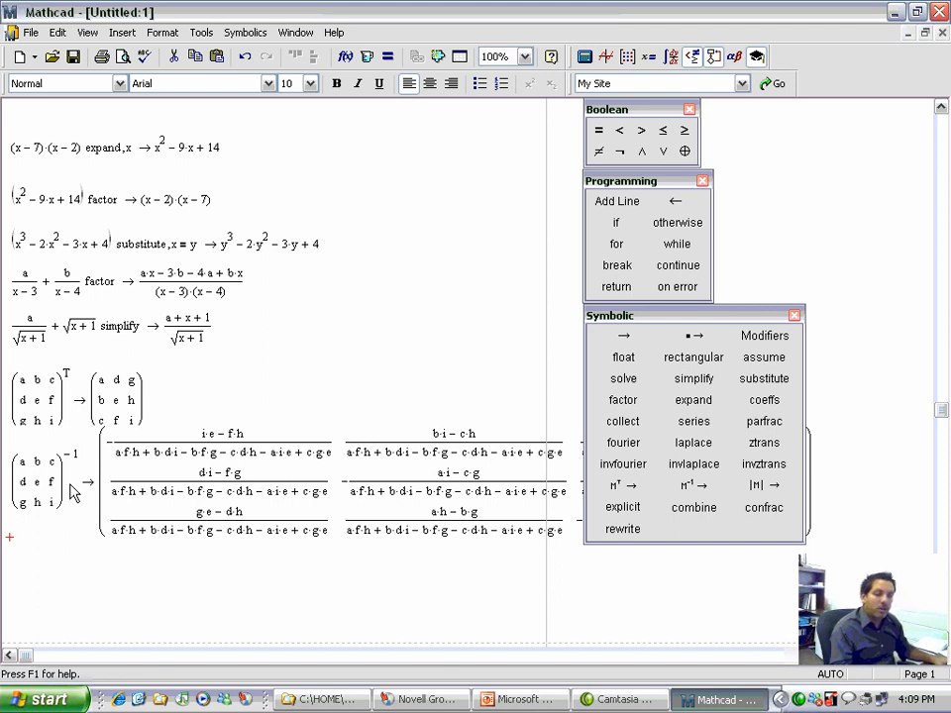
left_click_drag(20, 505, 43, 500)
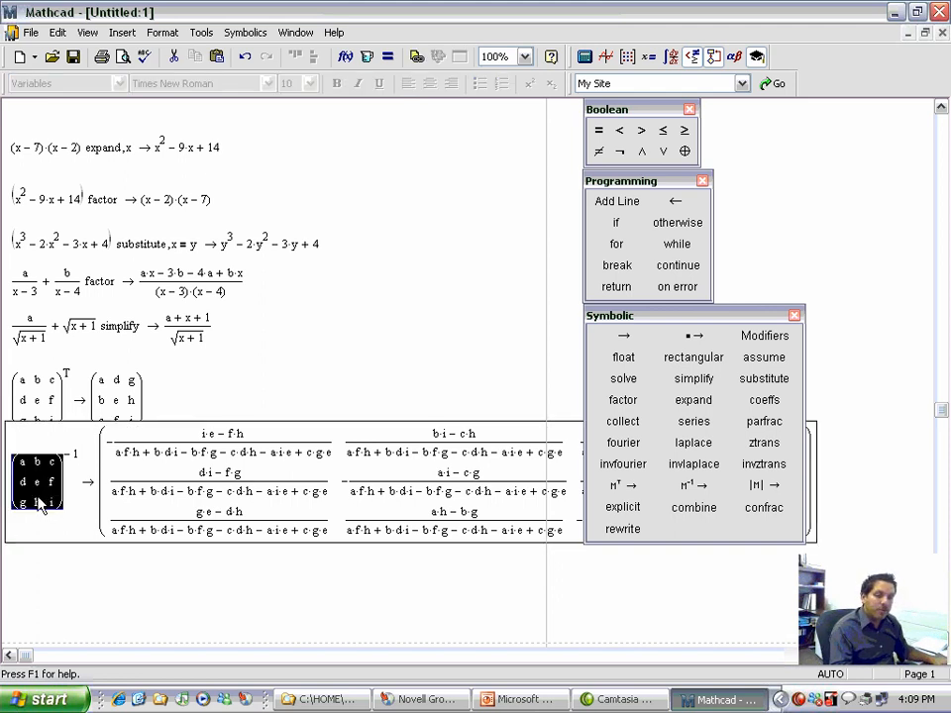
key("ctrl+c")
left_click(12, 588)
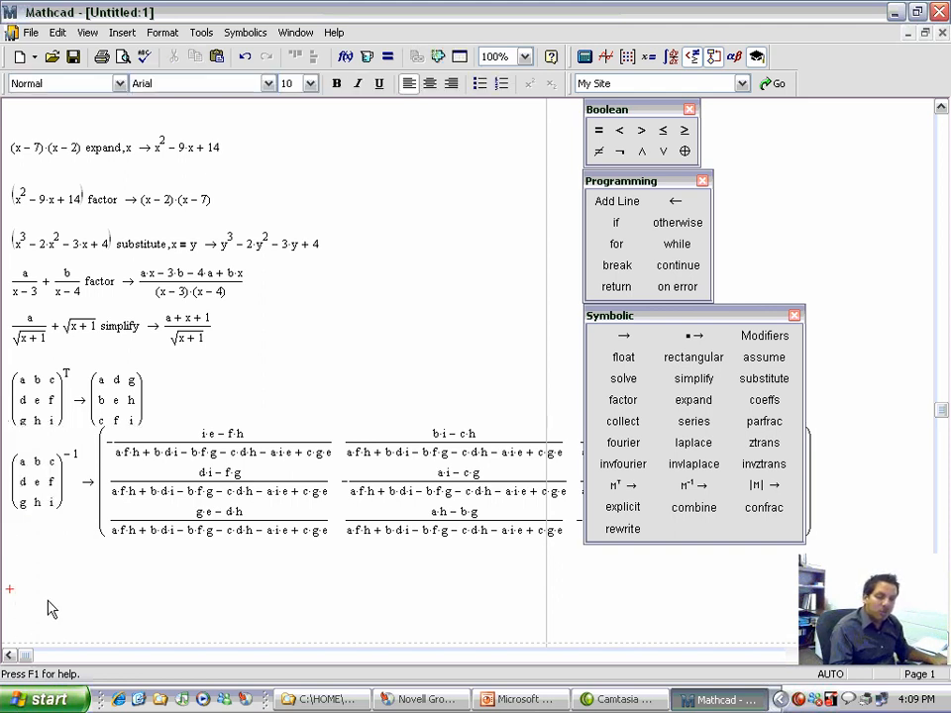
key("ctrl+v")
left_click_drag(63, 607, 72, 608)
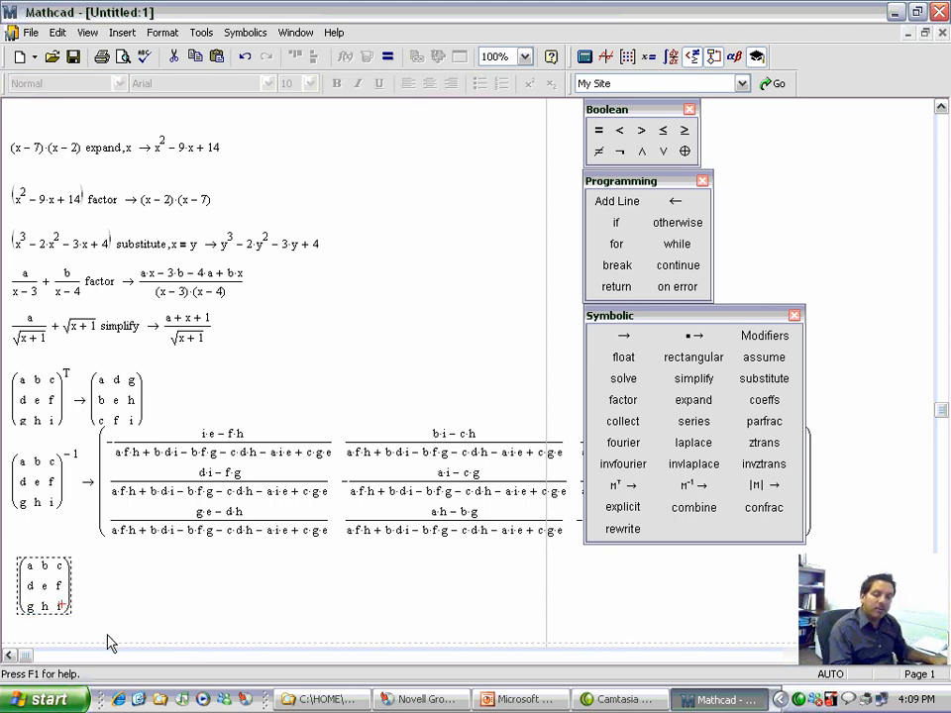
key("Right")
left_click_drag(98, 583, 60, 599)
left_click_drag(66, 600, 58, 600)
left_click(107, 607)
Evaluate the determinant of the whole pasted a-to-i matrix with the symbolic matrix determinant operator.
left_click(67, 609)
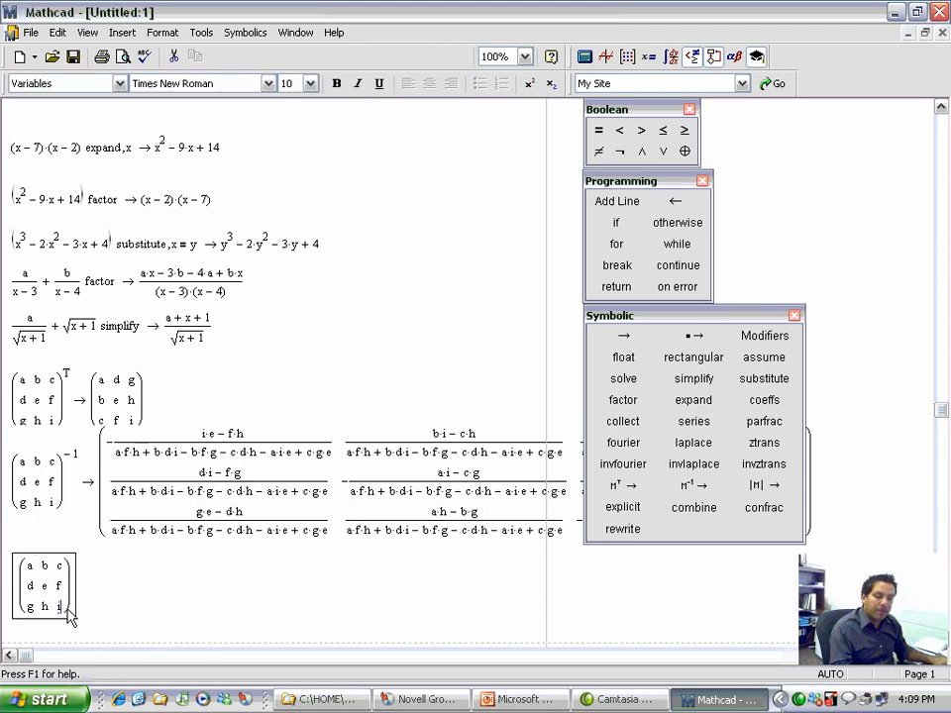
key("space")
left_click(764, 484)
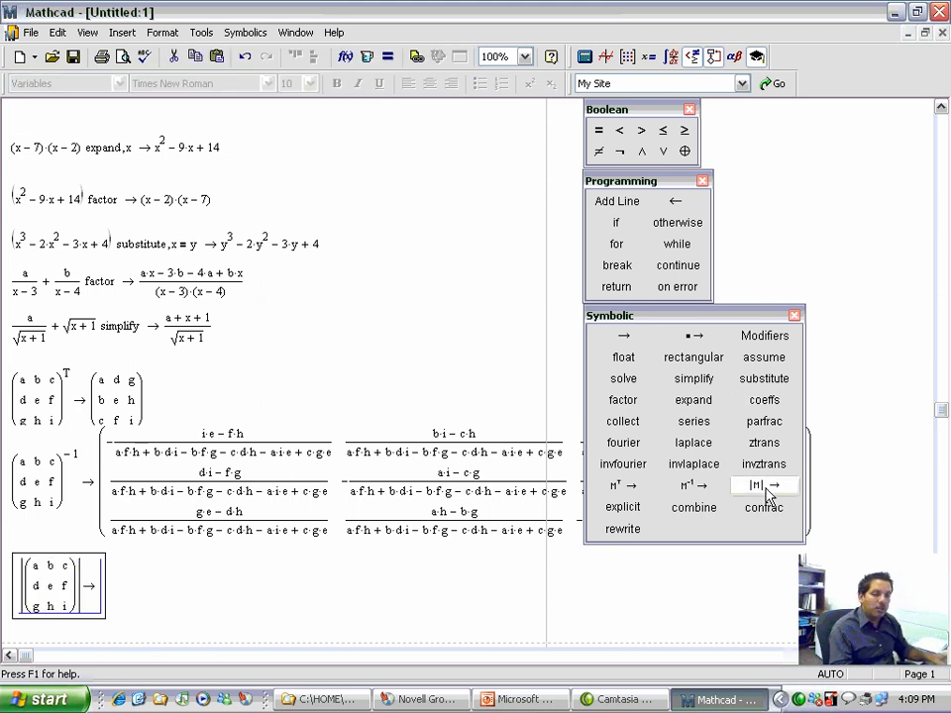
key("Return")
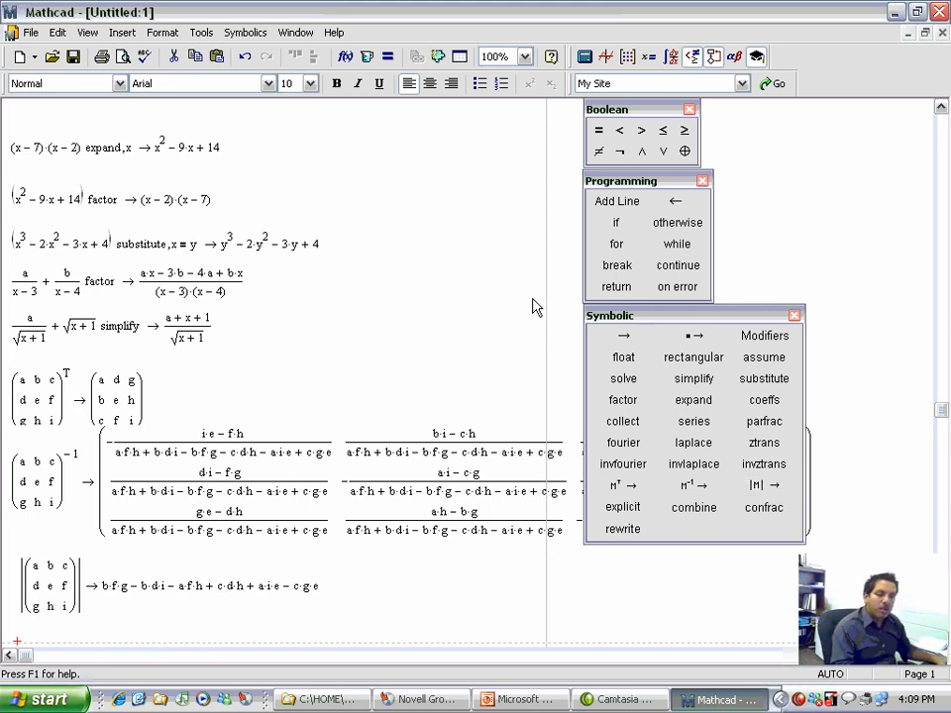
Switch to the PowerPoint lesson, start the slide show at the matrices slide and advance to the symbolic integration slide.
scroll(92, 602, "down", 3)
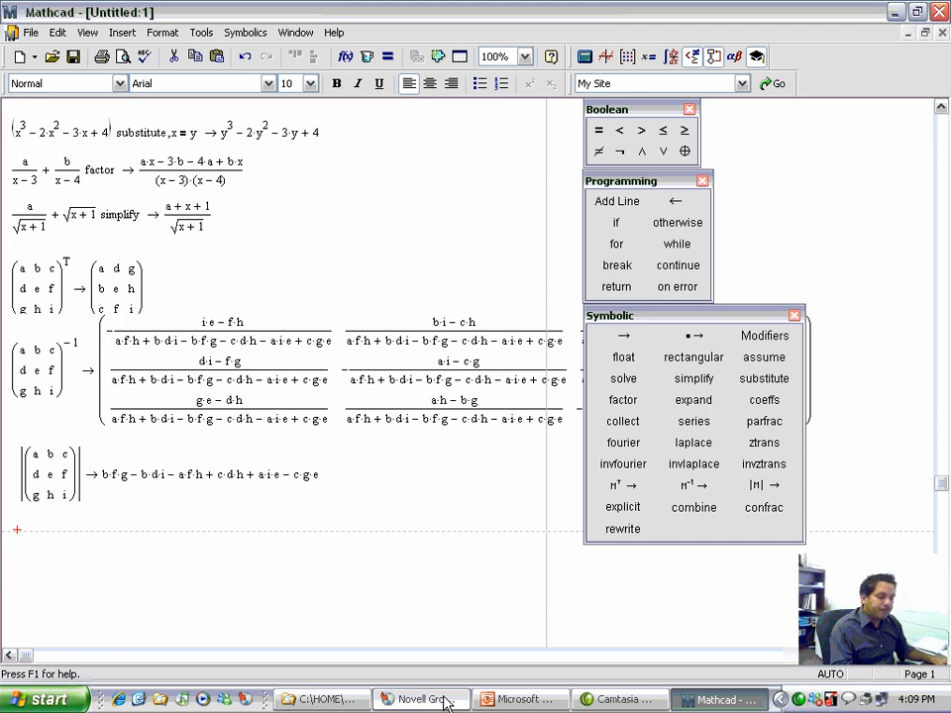
left_click(516, 699)
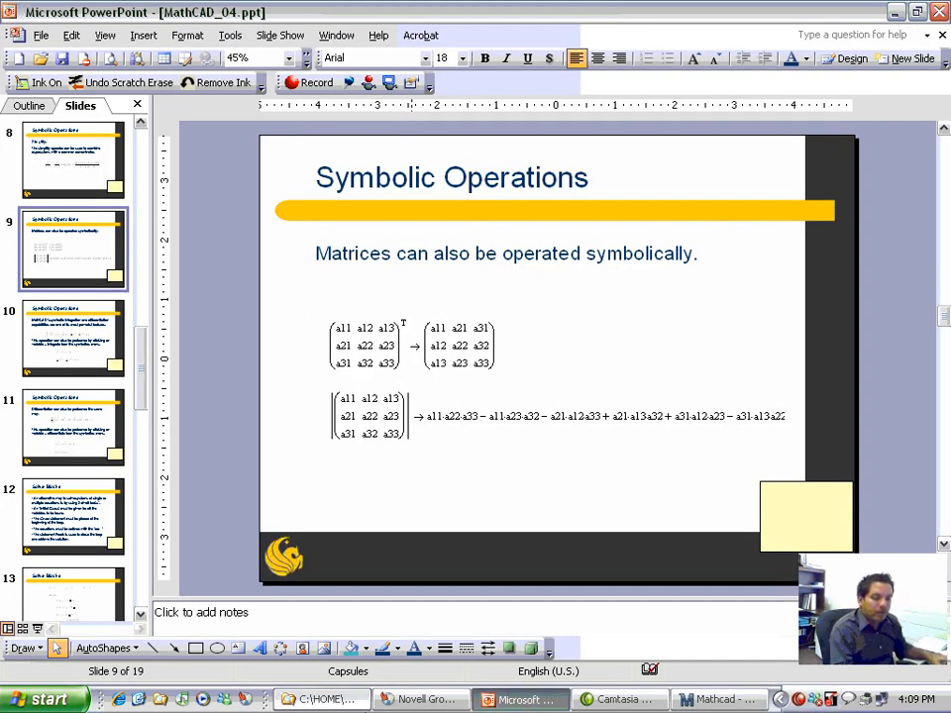
left_click(37, 628)
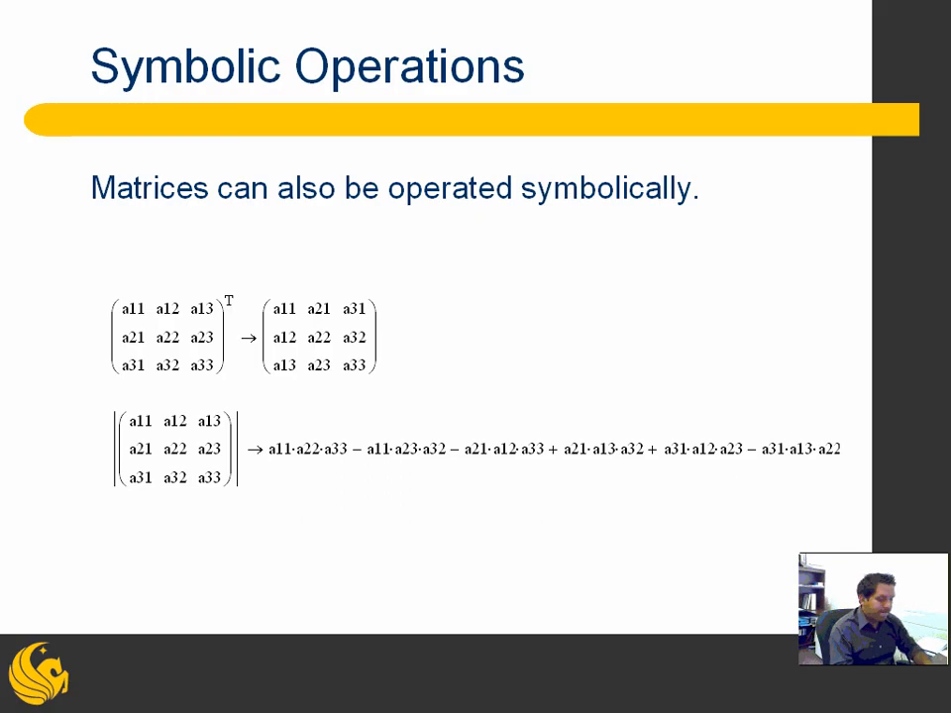
key("Right")
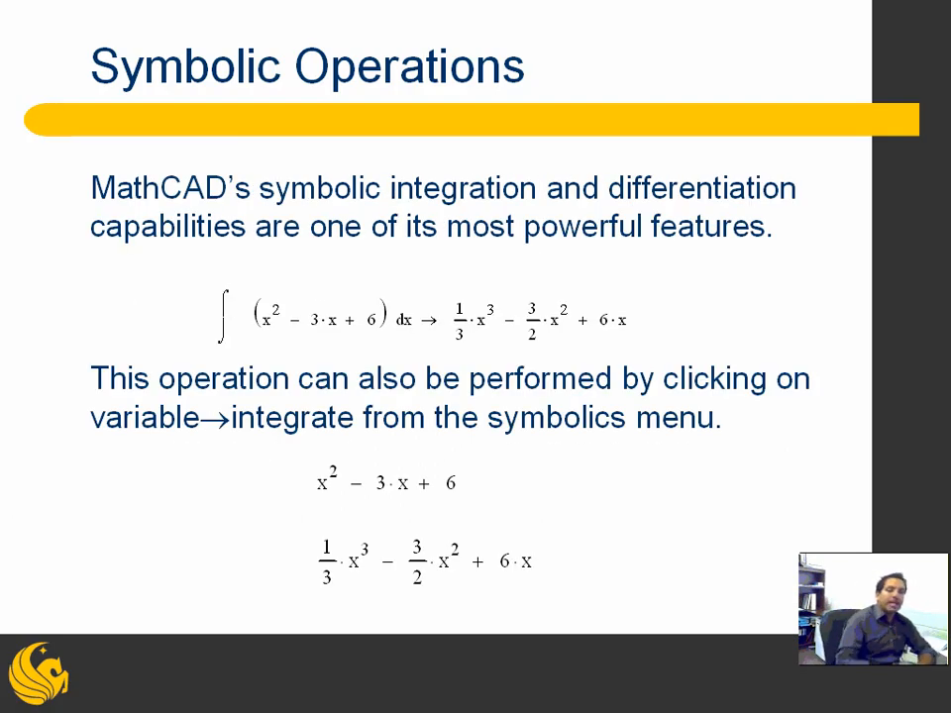
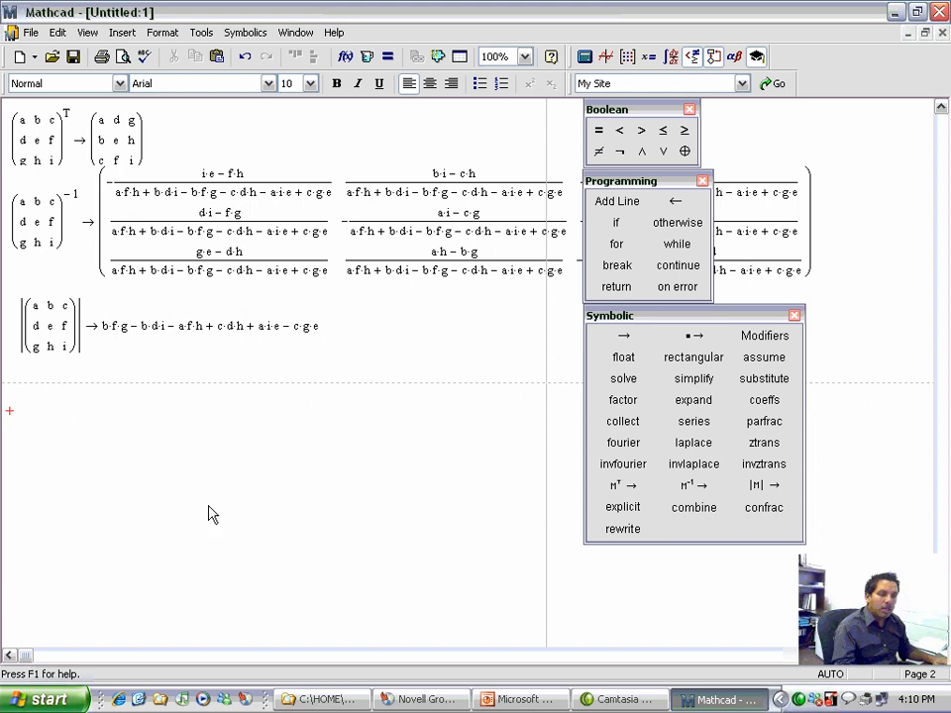
Place the insertion point in the blank area below the determinant and display the Calculus palette beside the Symbolic palette.
key("Down")
key("Down")
key("Down")
key("Down")
key("Up")
key("Up")
key("Up")
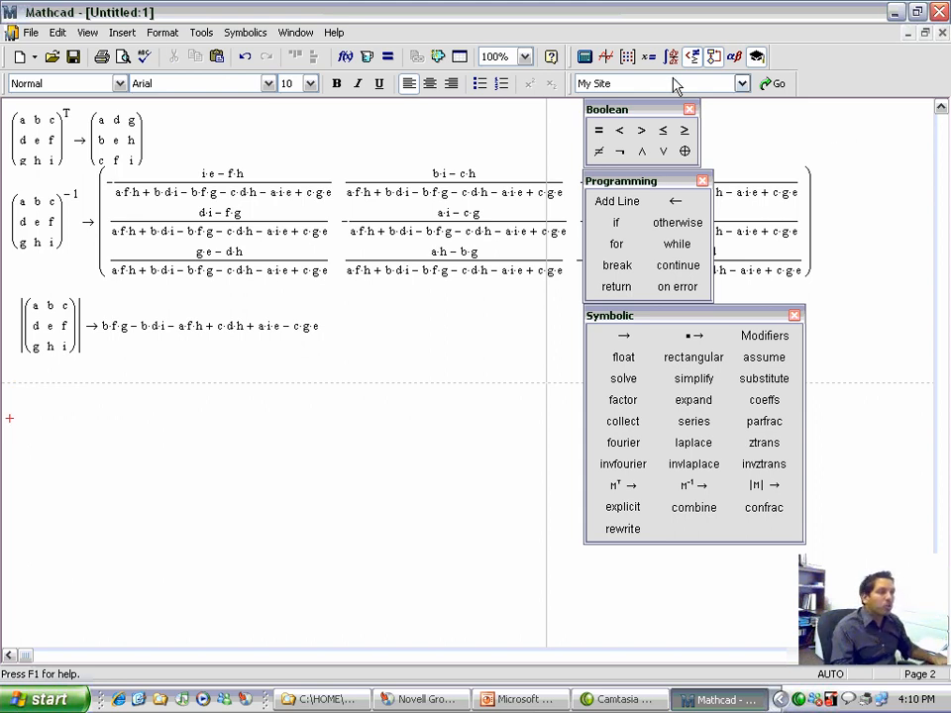
left_click(671, 62)
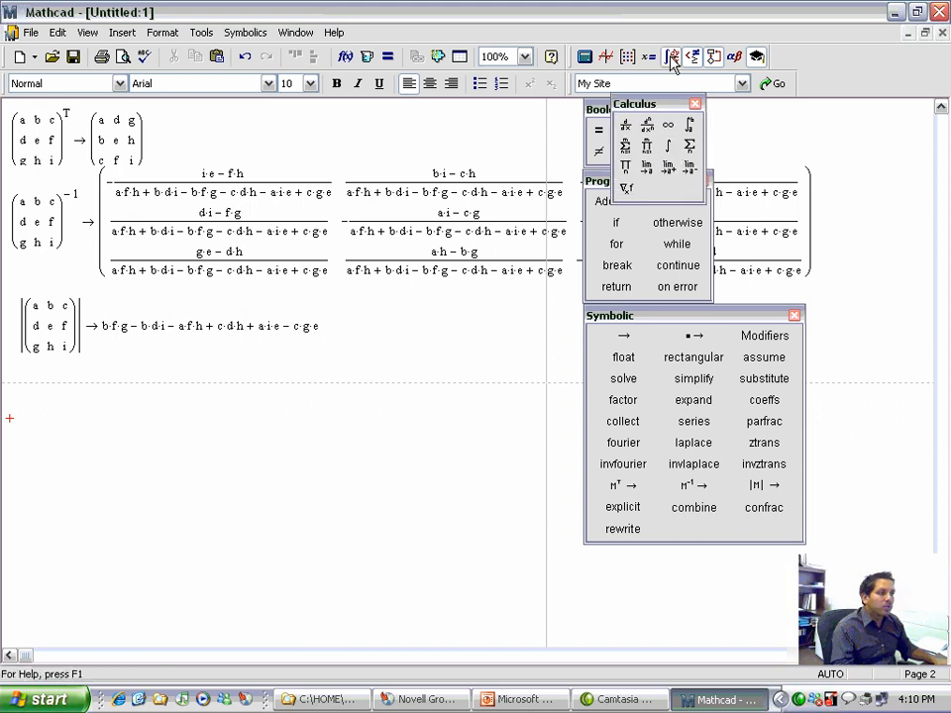
left_click_drag(669, 106, 866, 318)
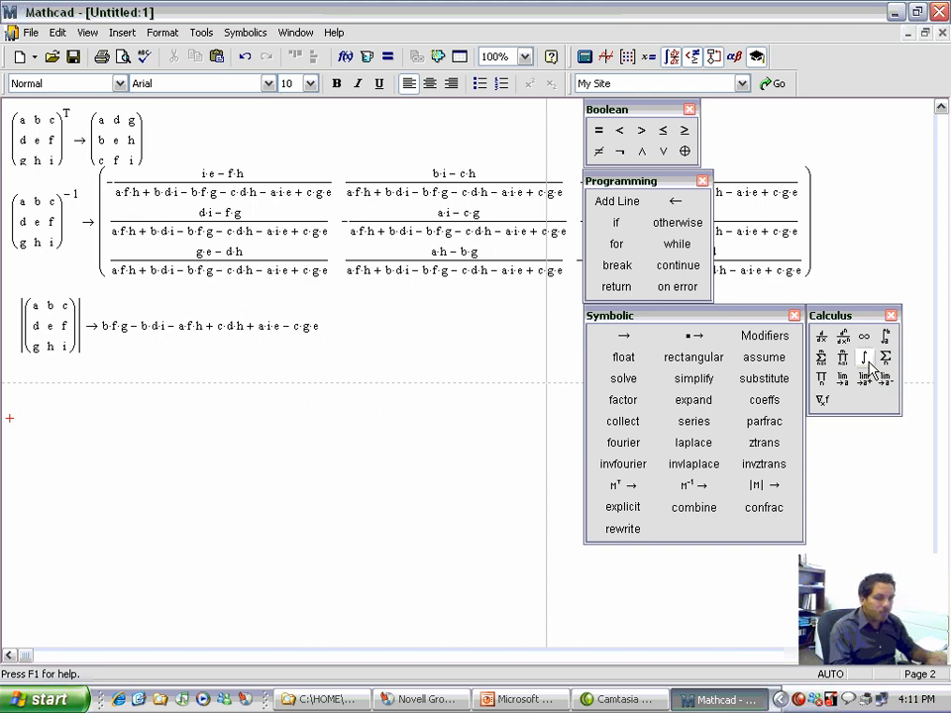
Insert an indefinite integral of (x^2 − 3·x + 6) with x as the integration variable.
left_click(863, 358)
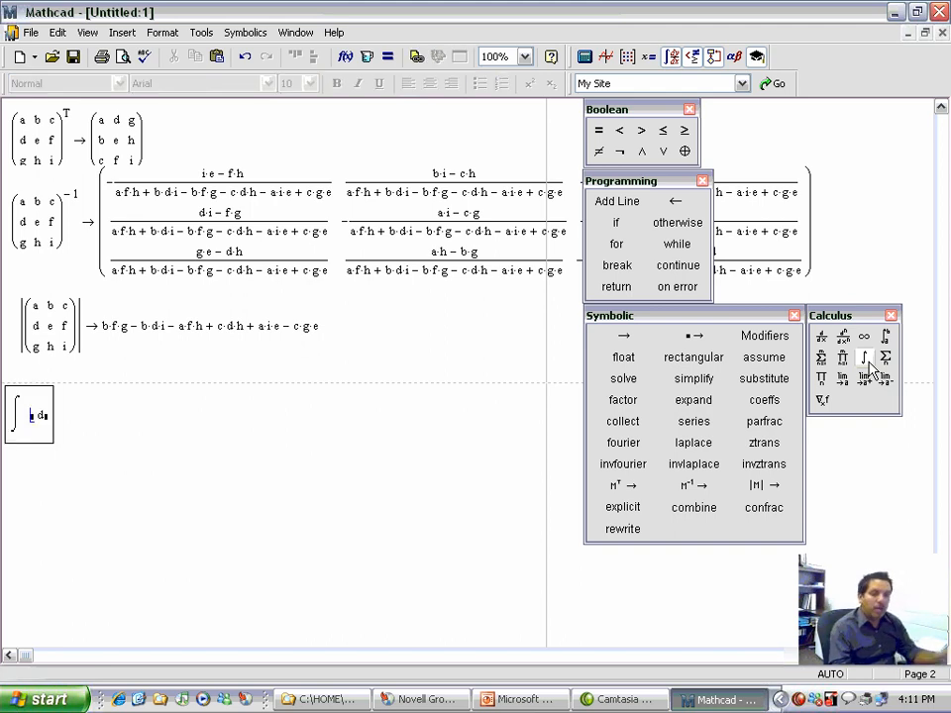
left_click_drag(43, 442, 52, 448)
type("(")
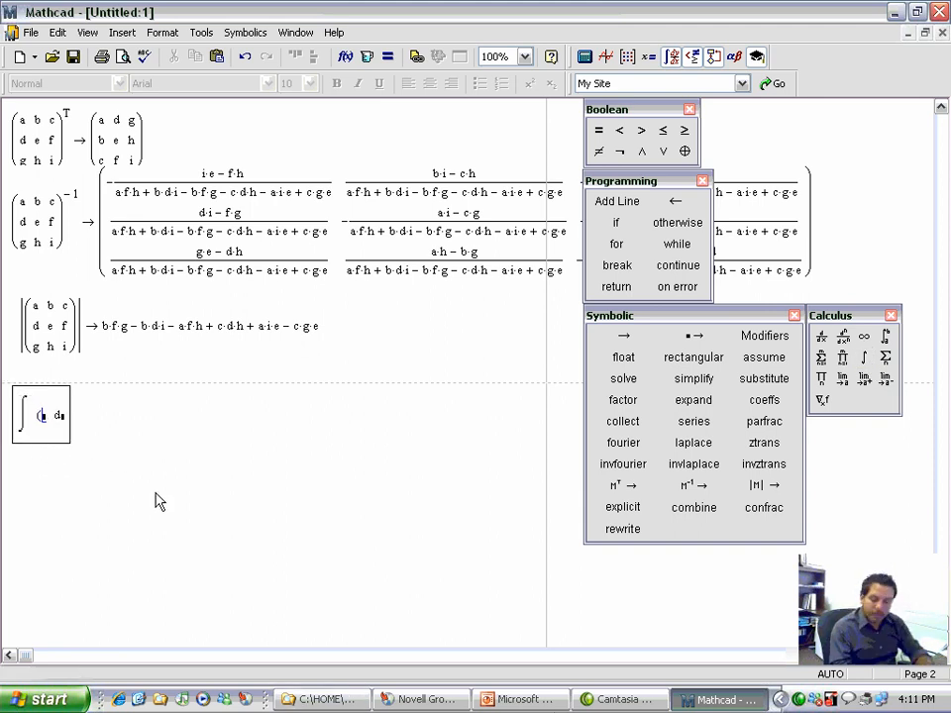
type("x^2")
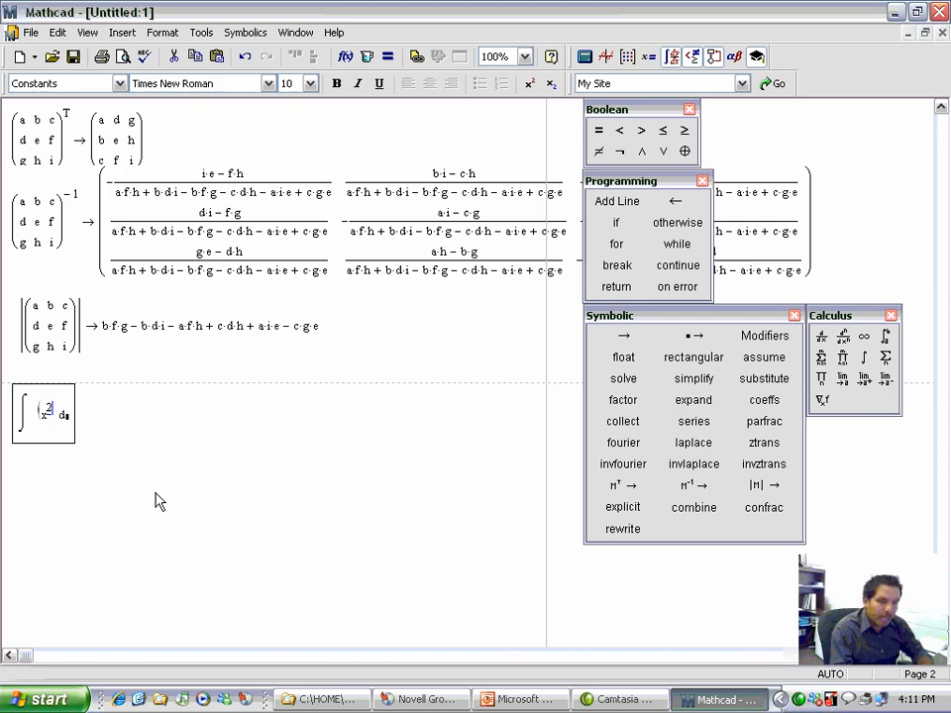
type(" -3*x+")
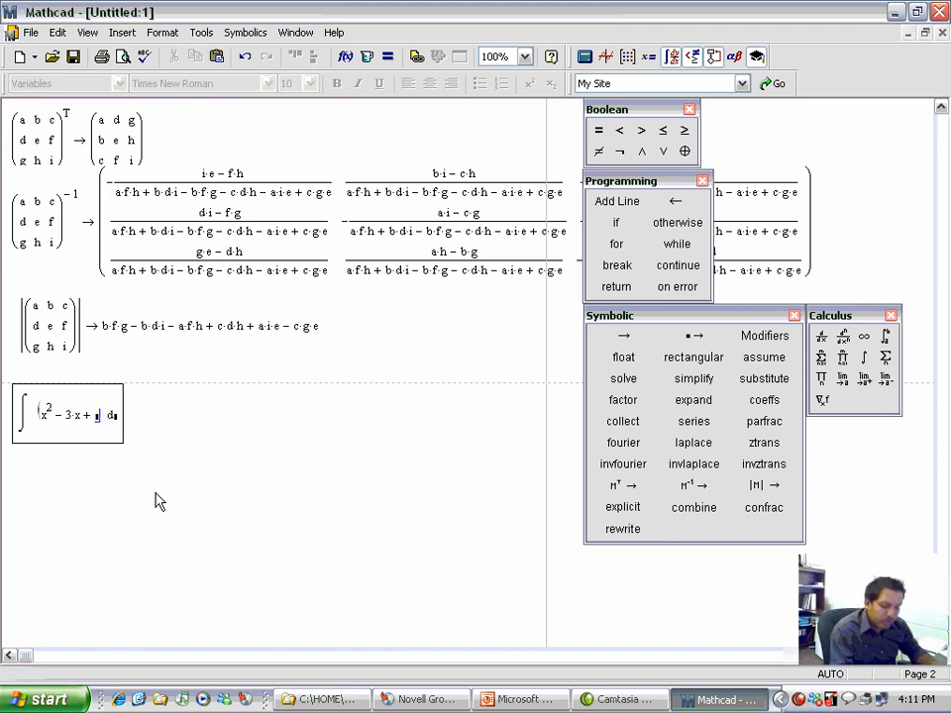
type("6")
key("Tab")
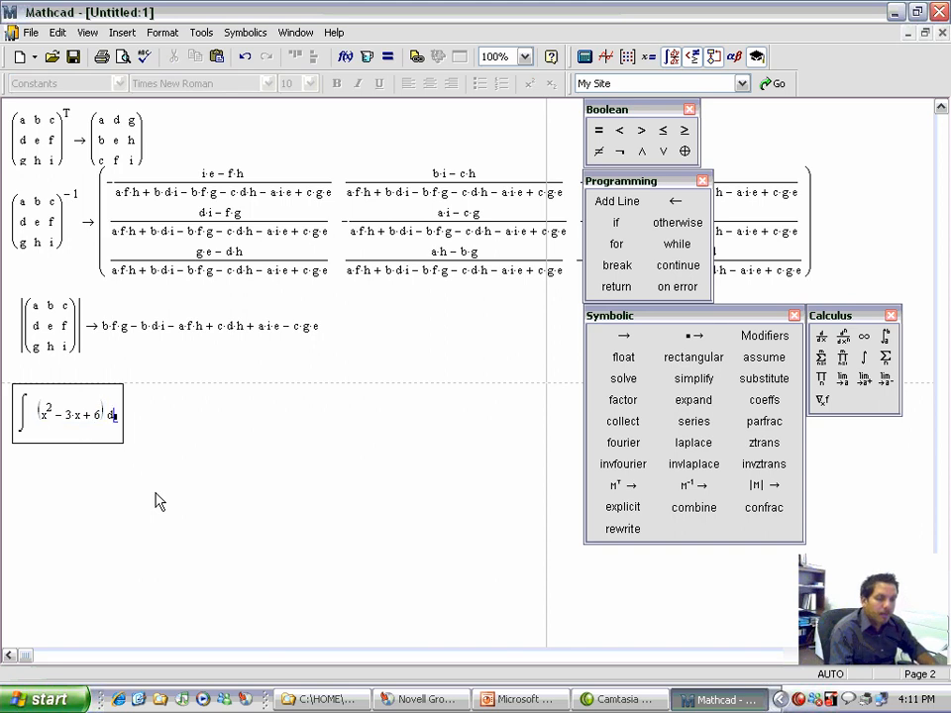
type("x")
Shift the integral region slightly down, select the whole integral and evaluate it with the symbolic arrow operator.
left_click_drag(106, 471, 110, 401)
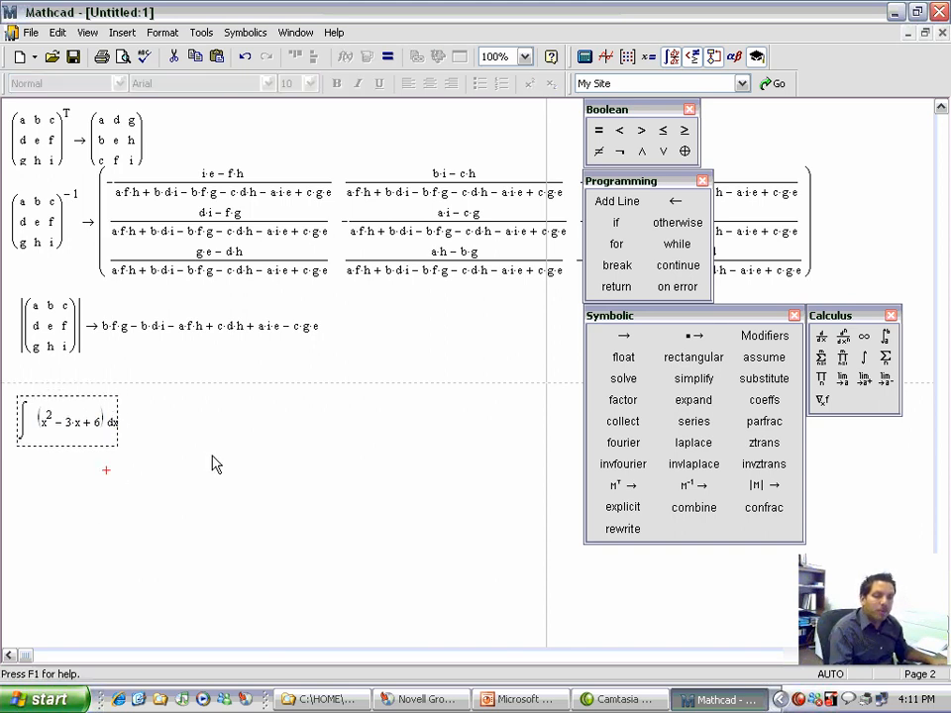
left_click(126, 426)
left_click_drag(121, 419, 105, 433)
left_click(114, 477)
left_click(102, 448)
key("space")
key("space")
key("space")
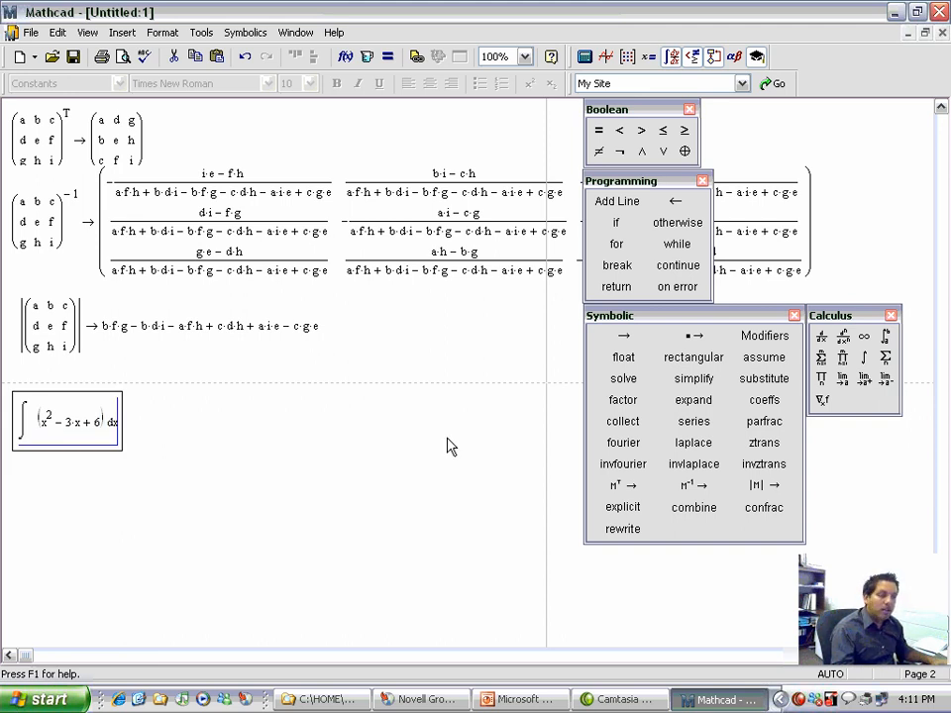
left_click(641, 335)
key("Return")
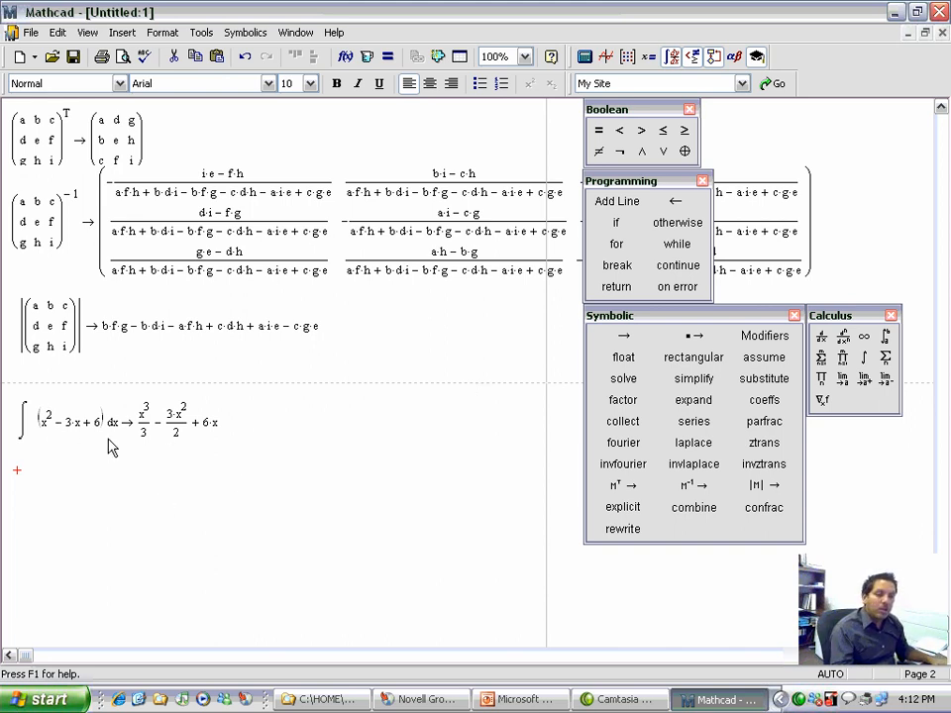
Copy the integrand (x^2 − 3·x + 6) from the integral and paste it as a separate region below.
left_click_drag(43, 428, 103, 431)
key("ctrl+c")
left_click(47, 478)
key("ctrl+v")
left_click(159, 481)
Select the variable x in the pasted polynomial and integrate the expression symbolically with respect to it.
left_click(88, 475)
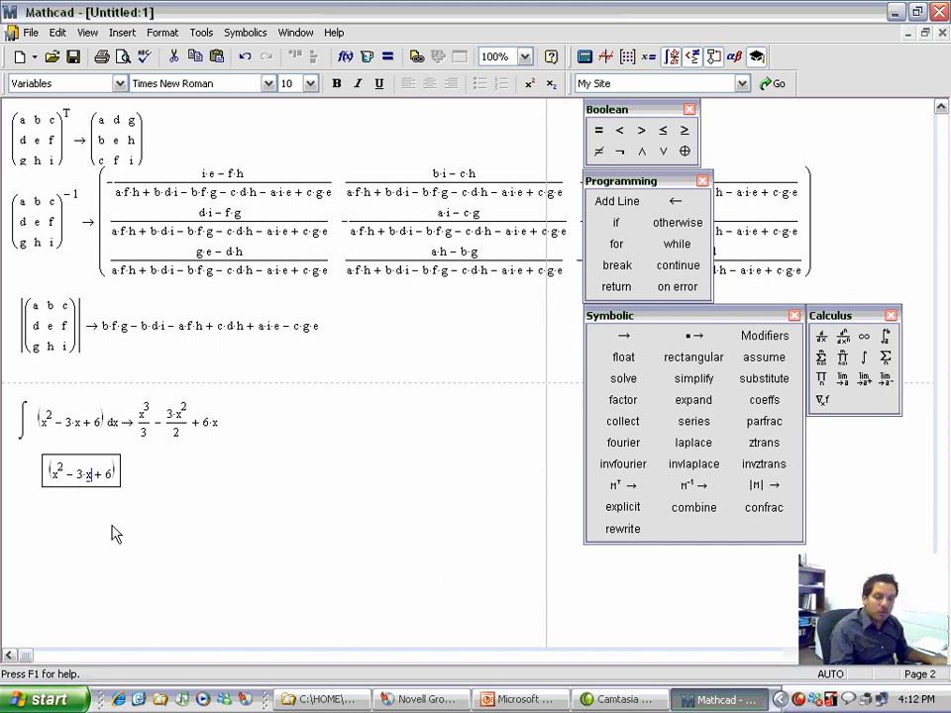
left_click(58, 478)
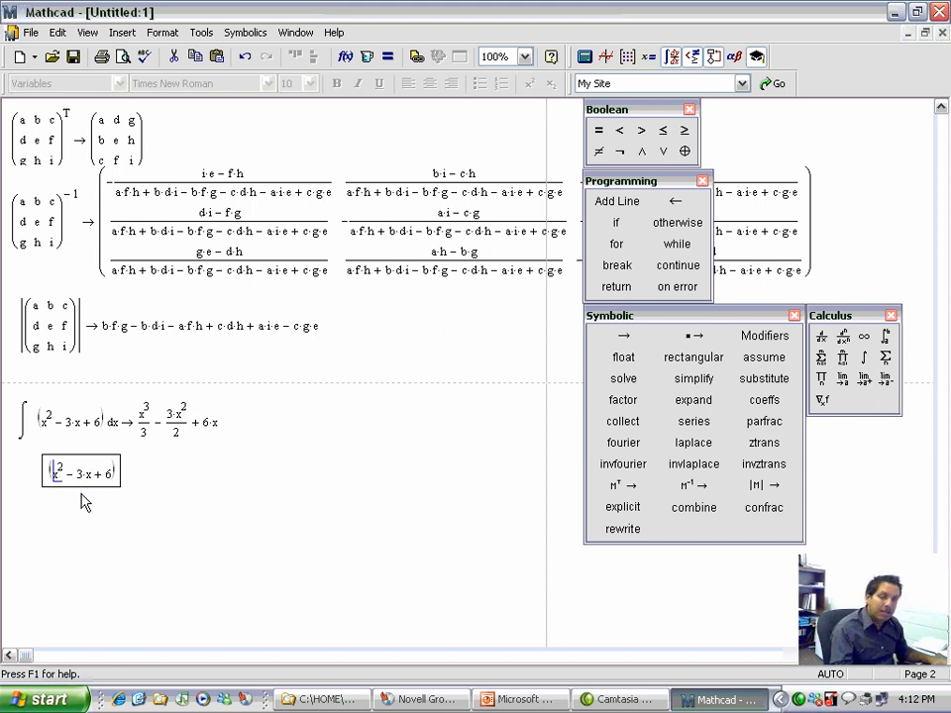
left_click(71, 501)
left_click(58, 474)
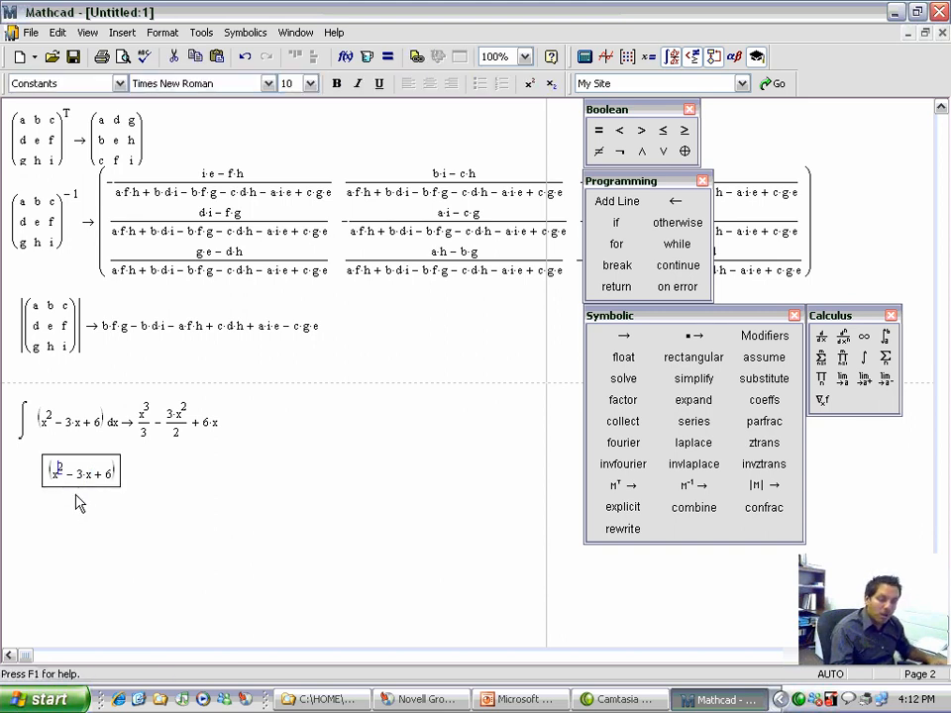
key("Left")
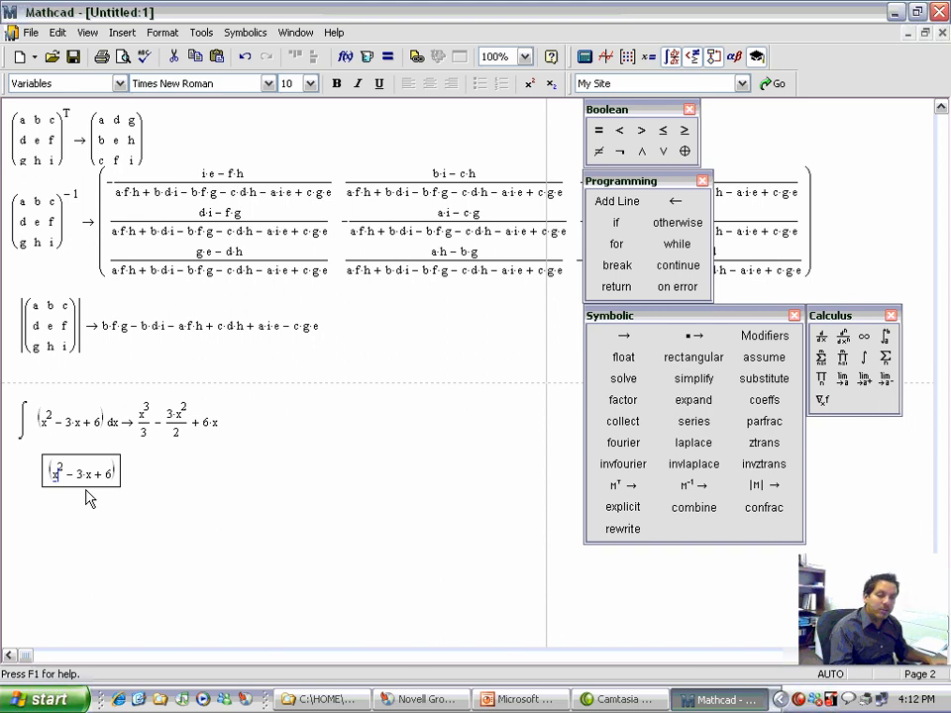
left_click(87, 479)
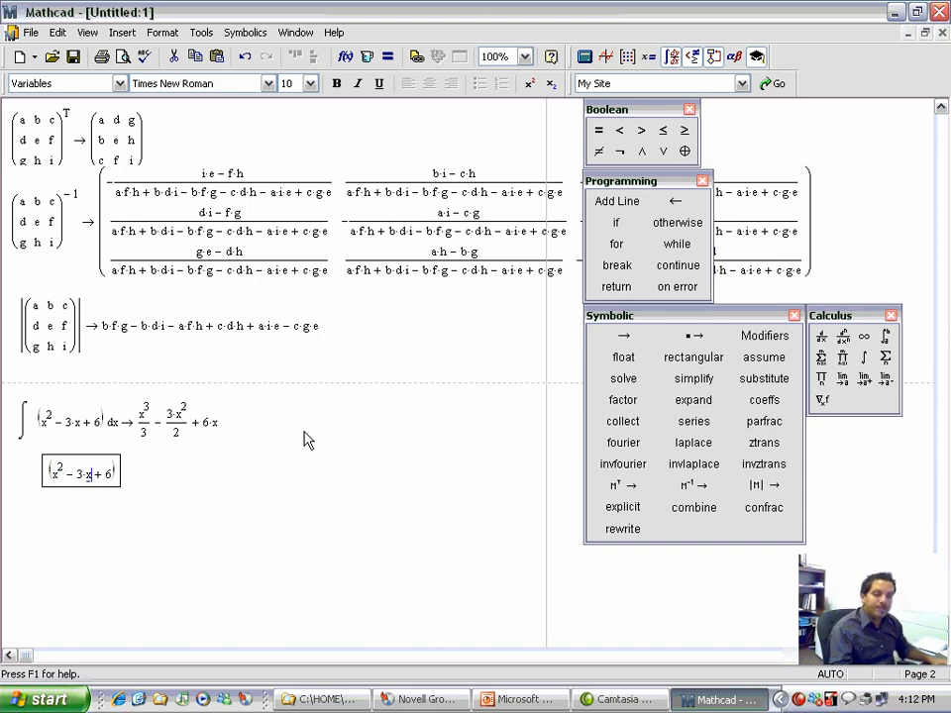
left_click(248, 33)
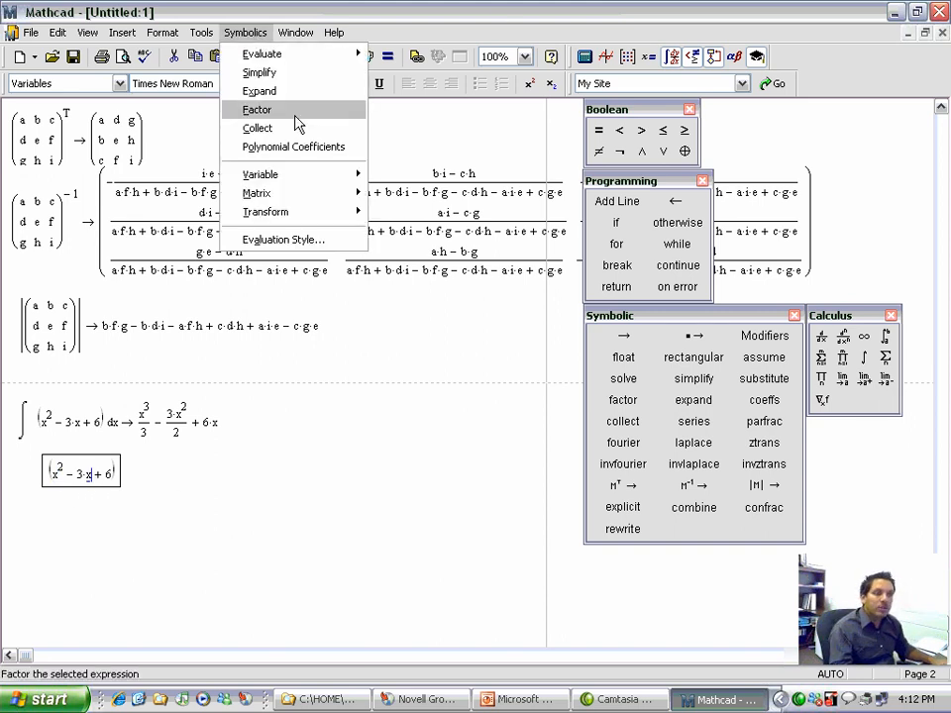
mouse_move(313, 183)
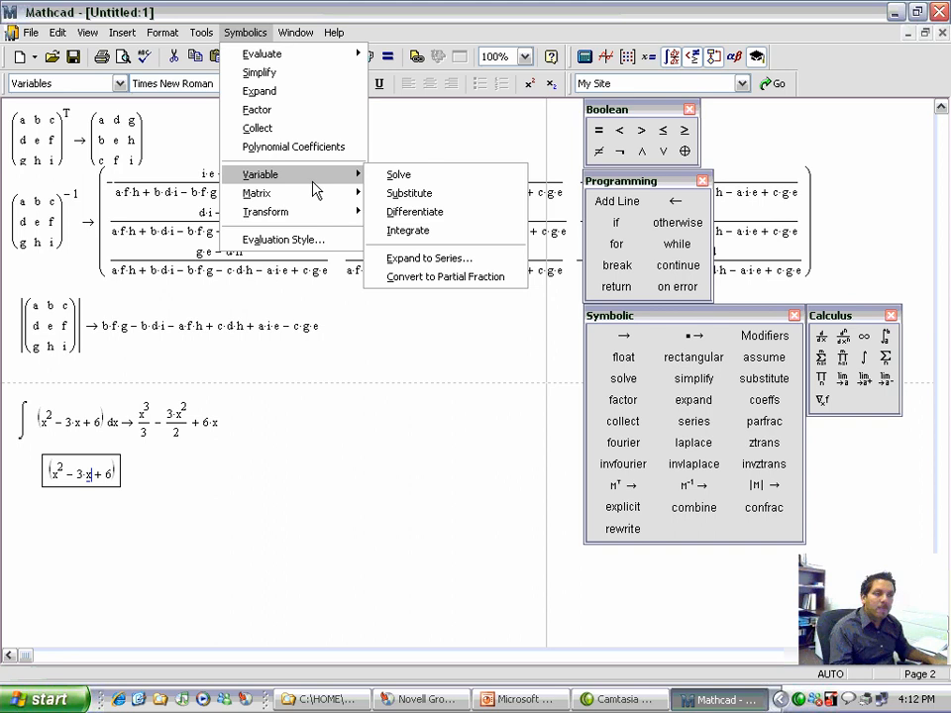
left_click(421, 235)
Line up the integrated polynomial beneath the integral's result above and place the insertion point in the blank area below.
left_click_drag(150, 507, 197, 481)
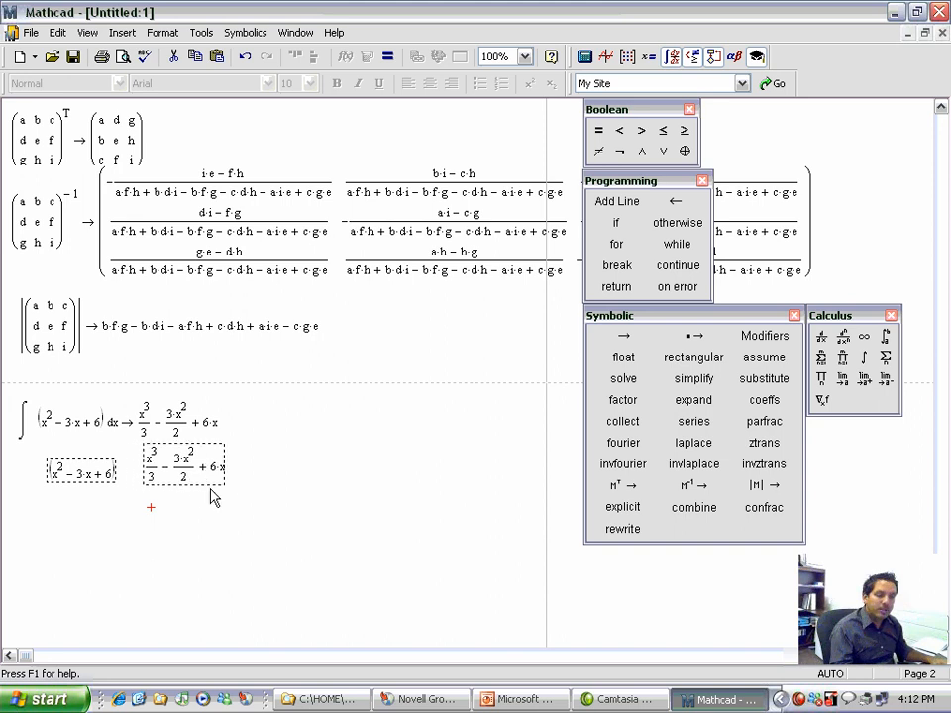
left_click(69, 493)
left_click_drag(76, 507, 107, 462)
left_click(107, 508)
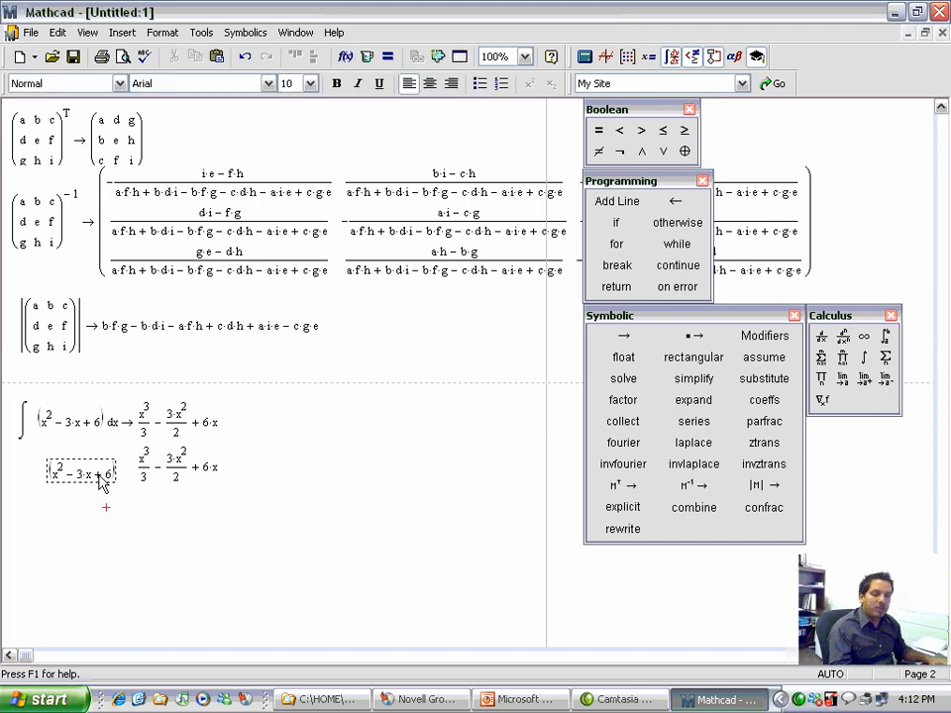
left_click(26, 546)
key("Up")
key("Up")
key("Up")
key("Up")
key("Up")
key("Left")
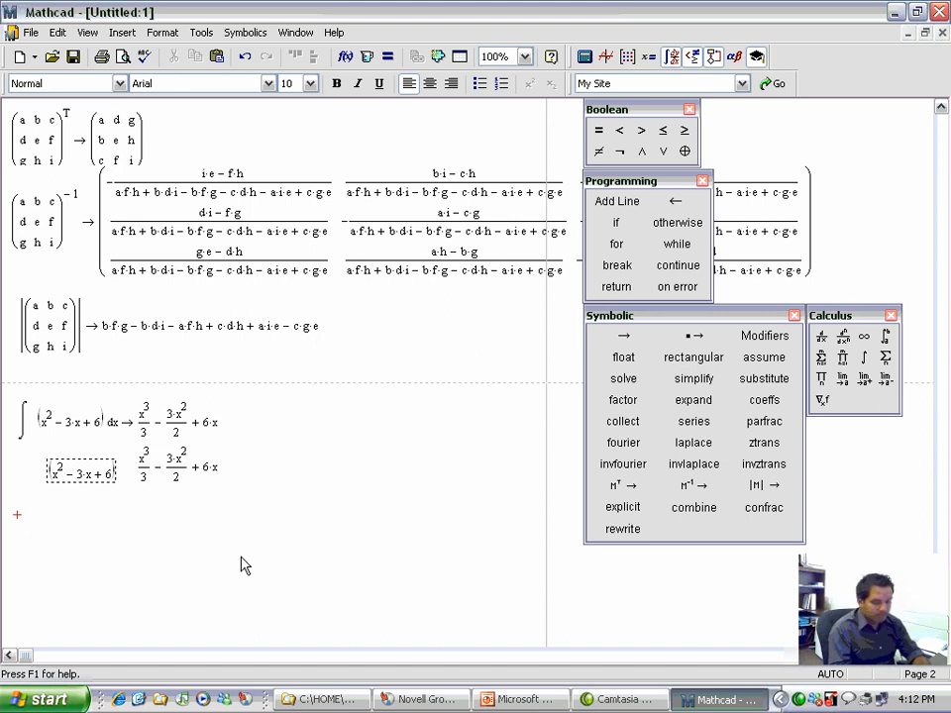
Insert an indefinite integral of ln(x) dx below the polynomial examples and shift its region slightly down.
key("ctrl+i")
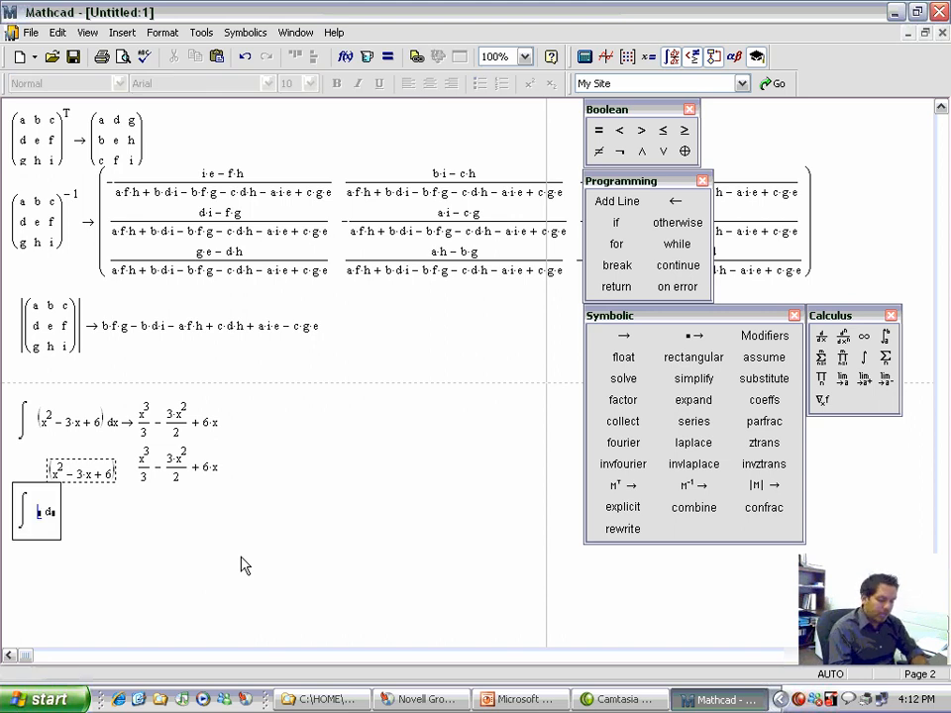
type("ln(x) d")
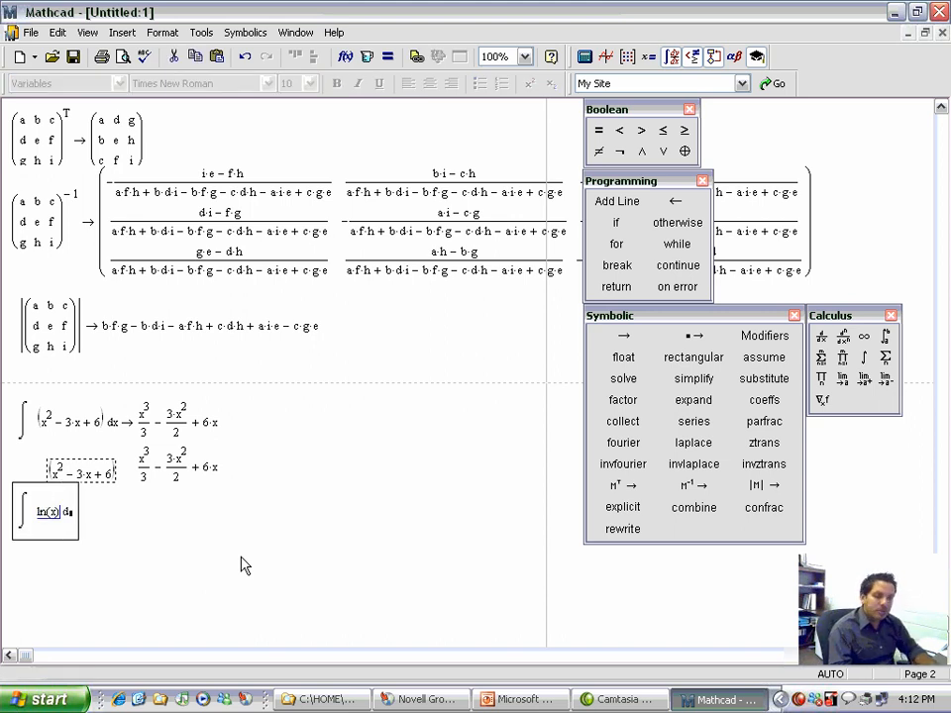
type("x")
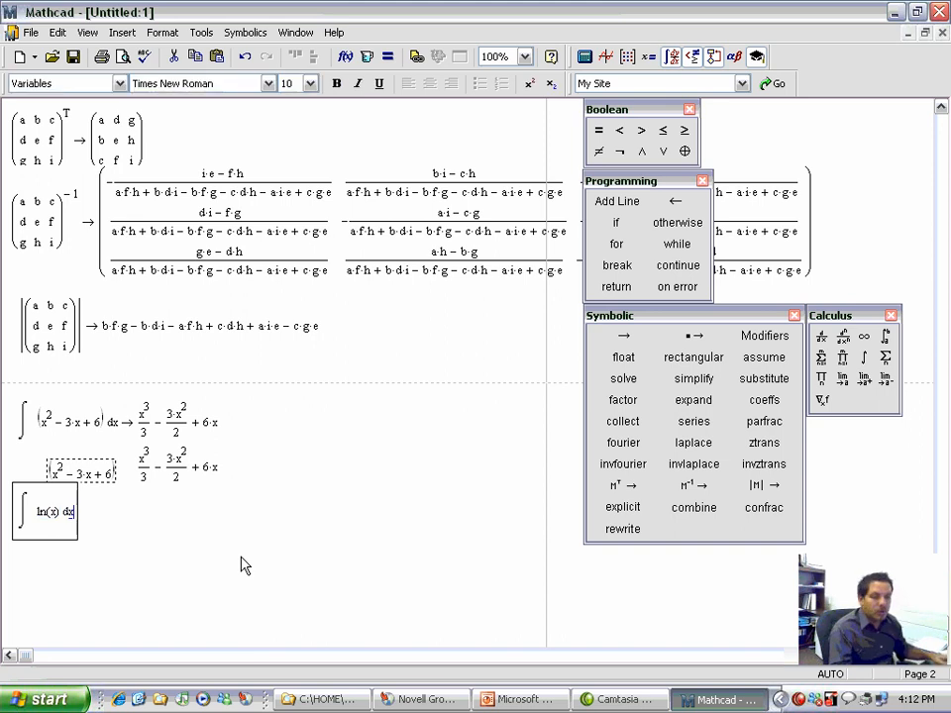
left_click(172, 559)
left_click_drag(90, 507, 39, 547)
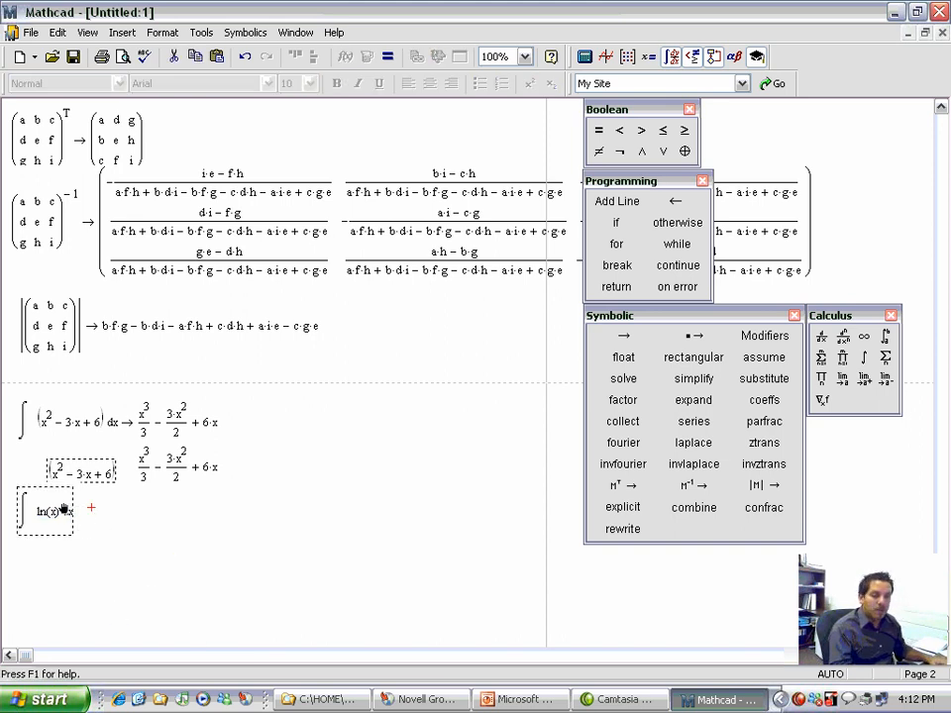
left_click(85, 578)
left_click(70, 535)
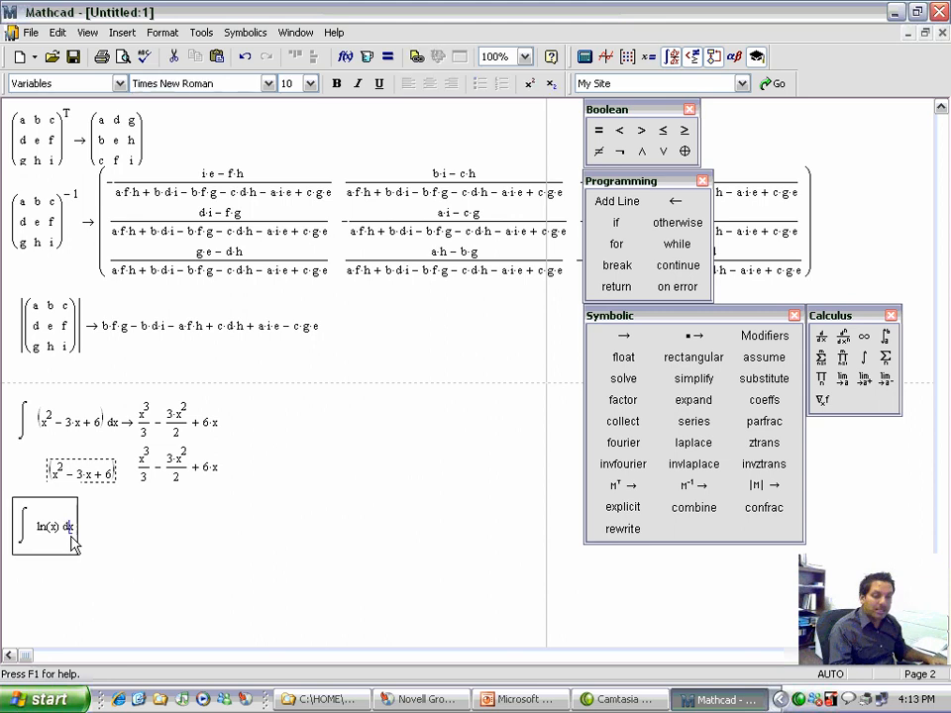
Select the whole ln(x) integral and evaluate it with the symbolic arrow operator.
left_click(106, 573)
left_click(74, 532)
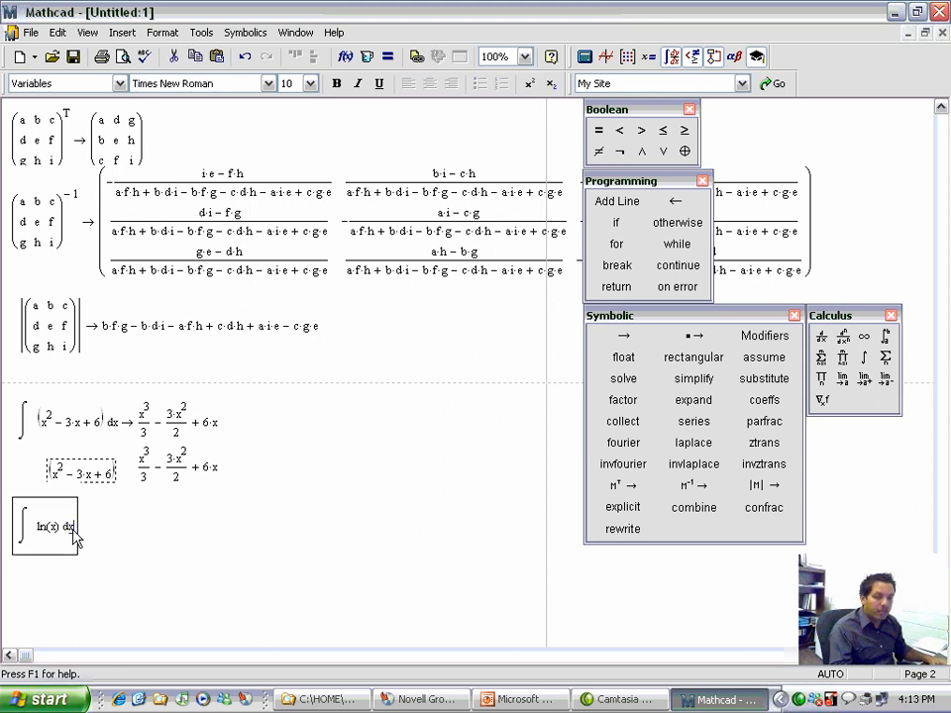
key("space")
left_click(634, 342)
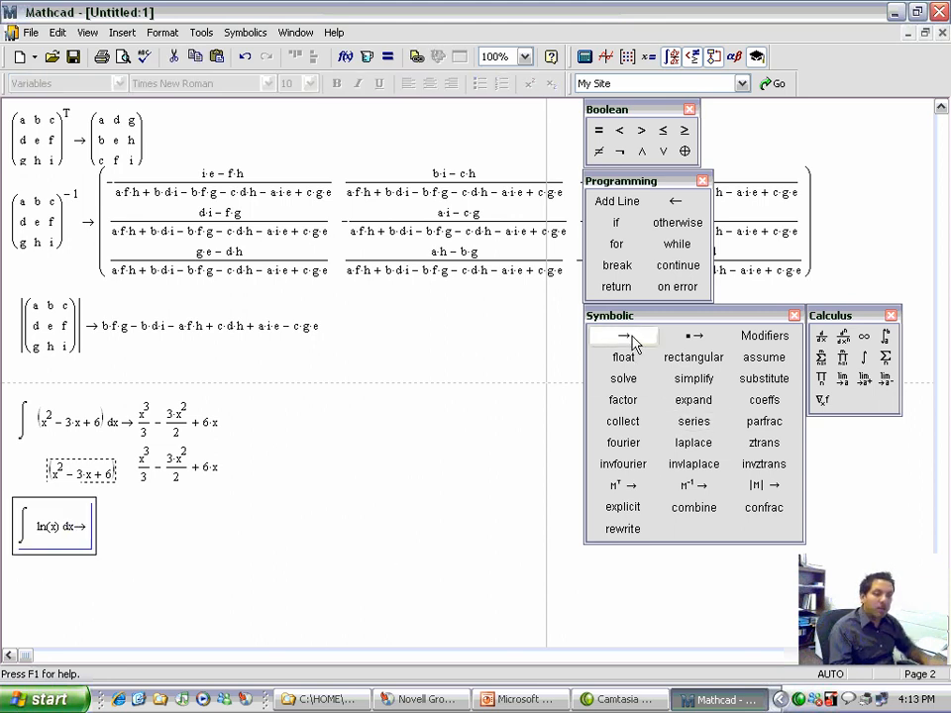
key("Return")
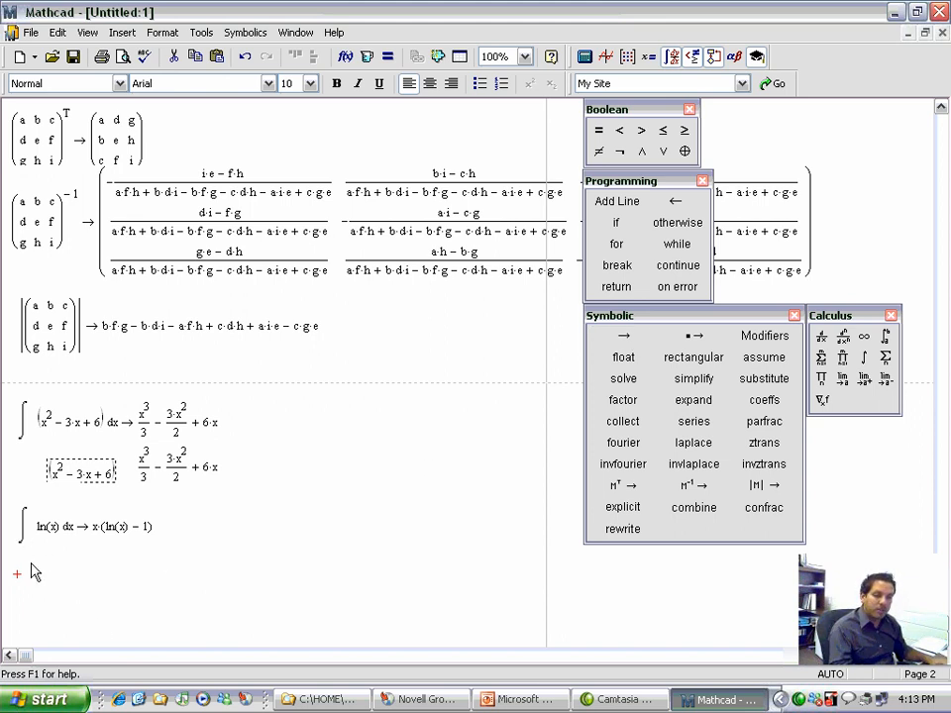
Insert an indefinite integral of e^x·sin(x) dx below the ln(x) integral and evaluate it symbolically.
key("ctrl+i")
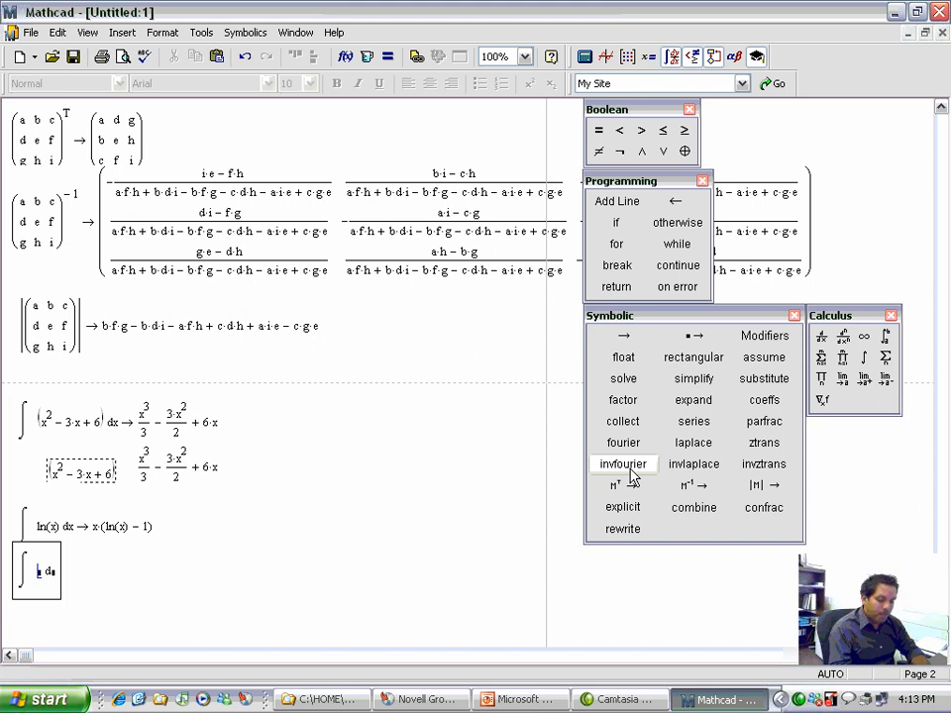
type("e^x")
key("space")
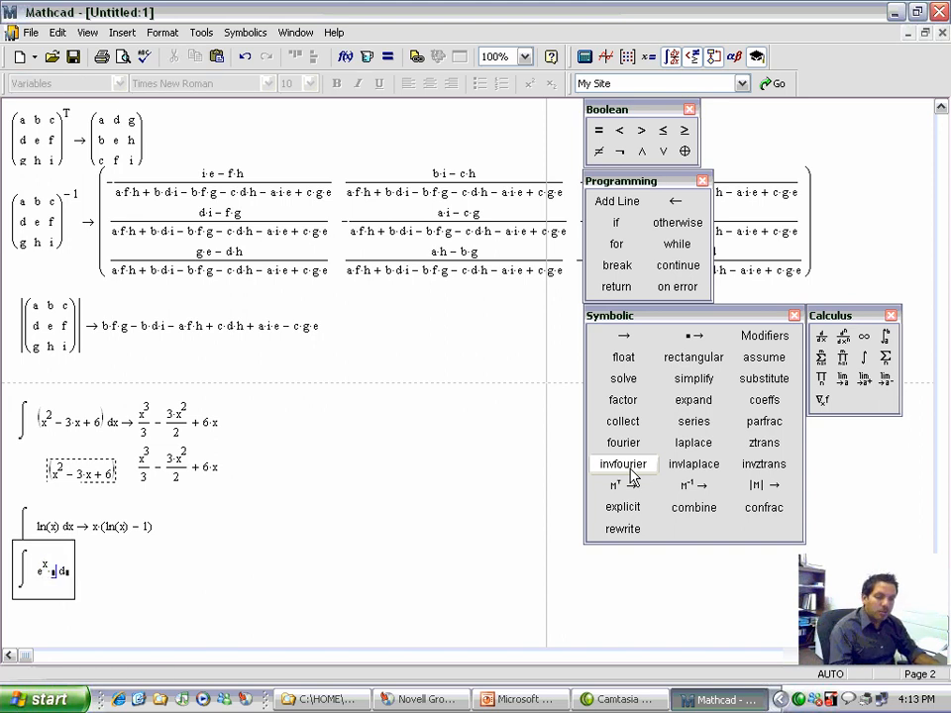
type("*sin")
type("(x)")
key("Tab")
type("x")
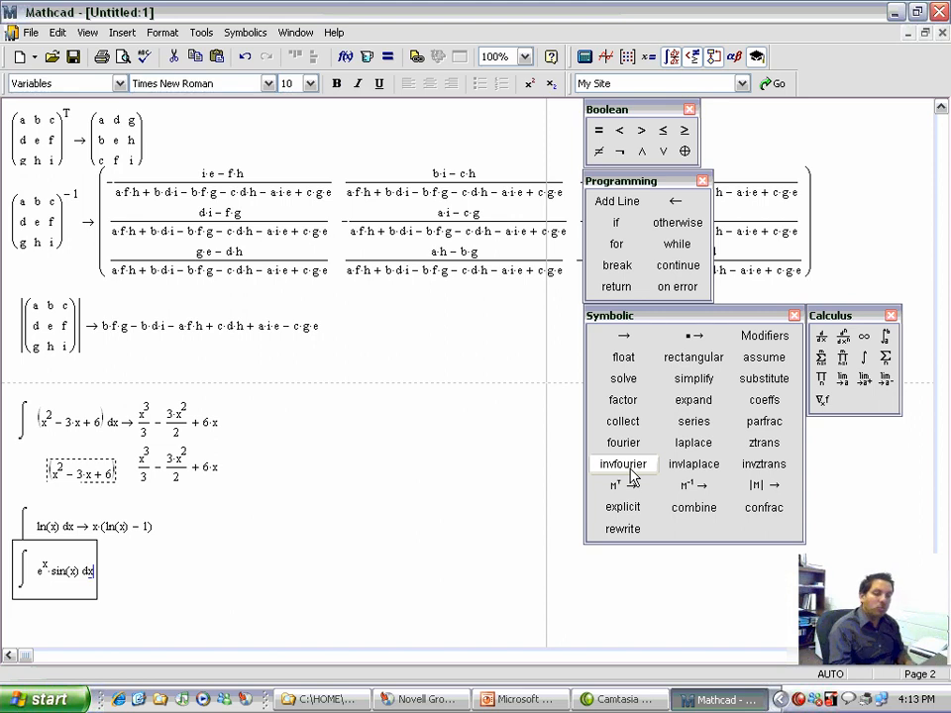
key("space")
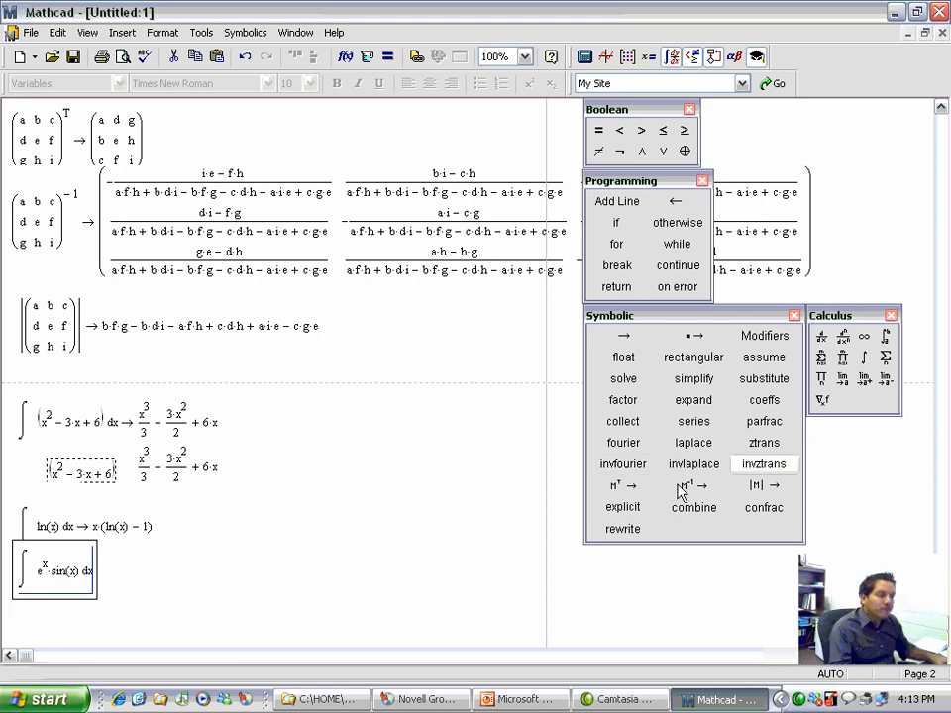
left_click(624, 337)
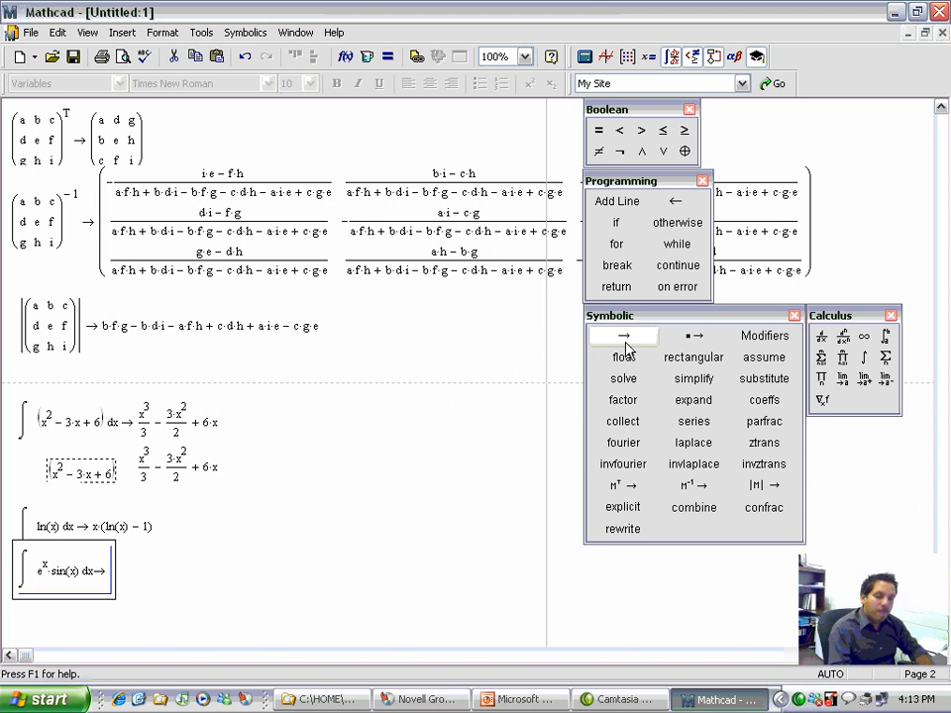
key("Return")
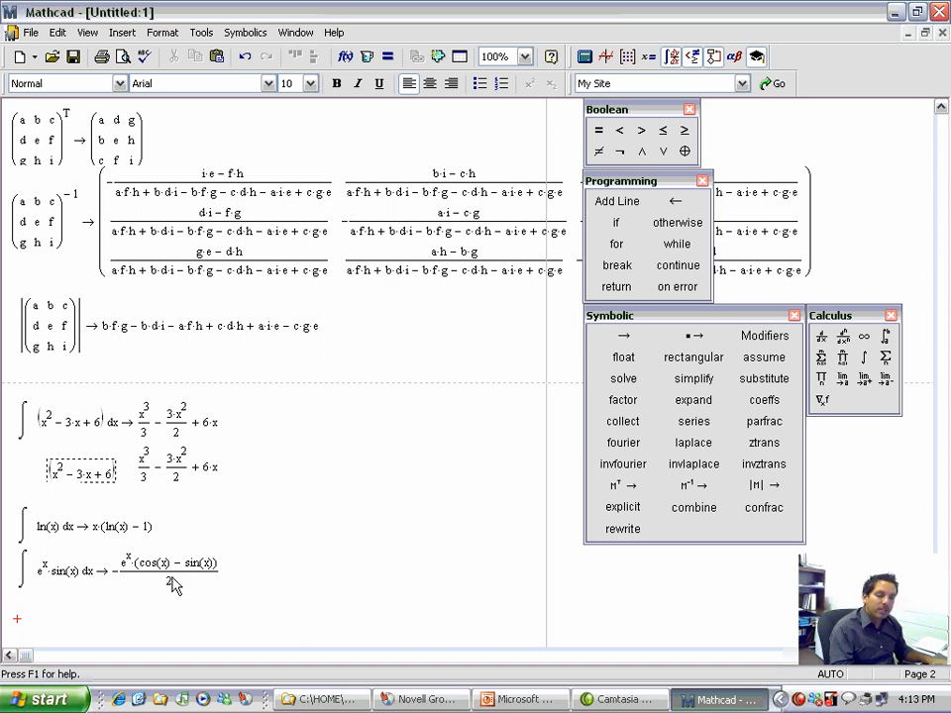
Add an indefinite integral of sin(x) dx beneath the e^x·sin(x) example and evaluate it symbolically.
scroll(294, 584, "down", 3)
scroll(294, 584, "down", 2)
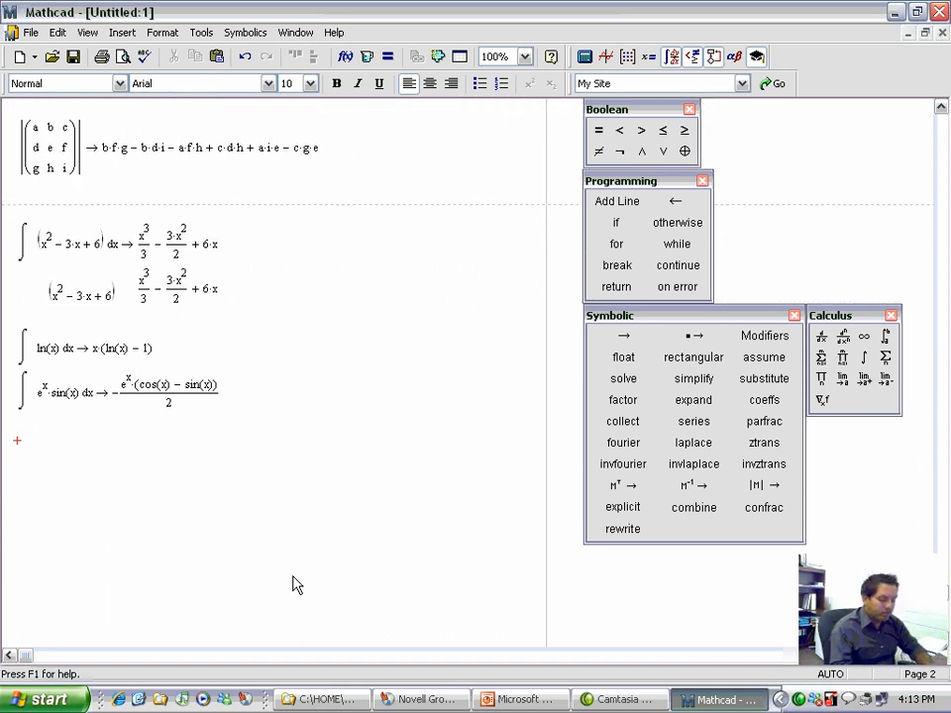
key("ctrl+i")
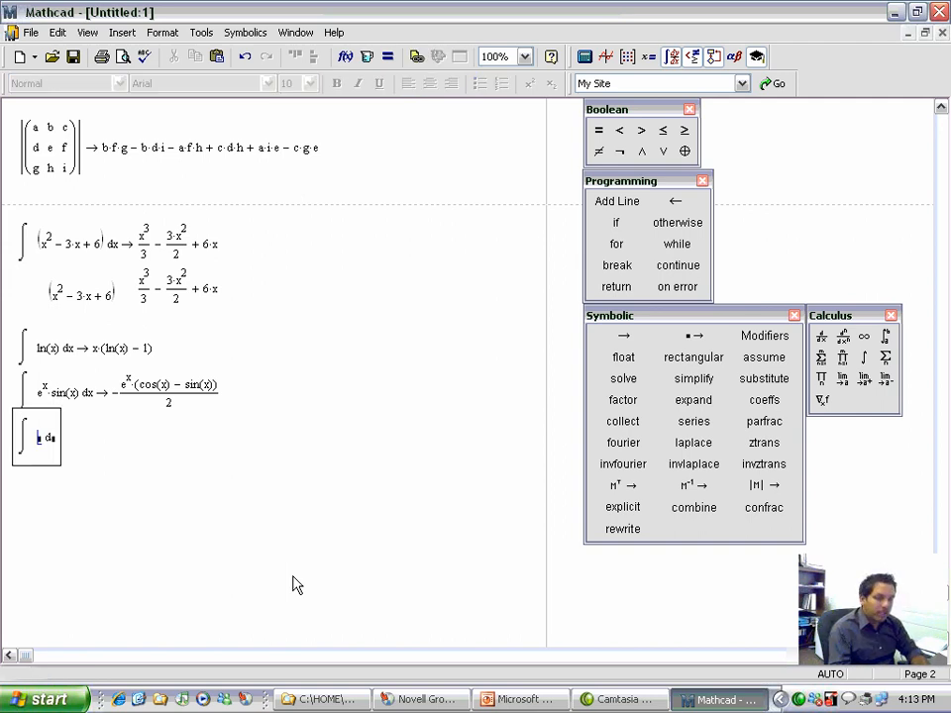
type("sin(x)")
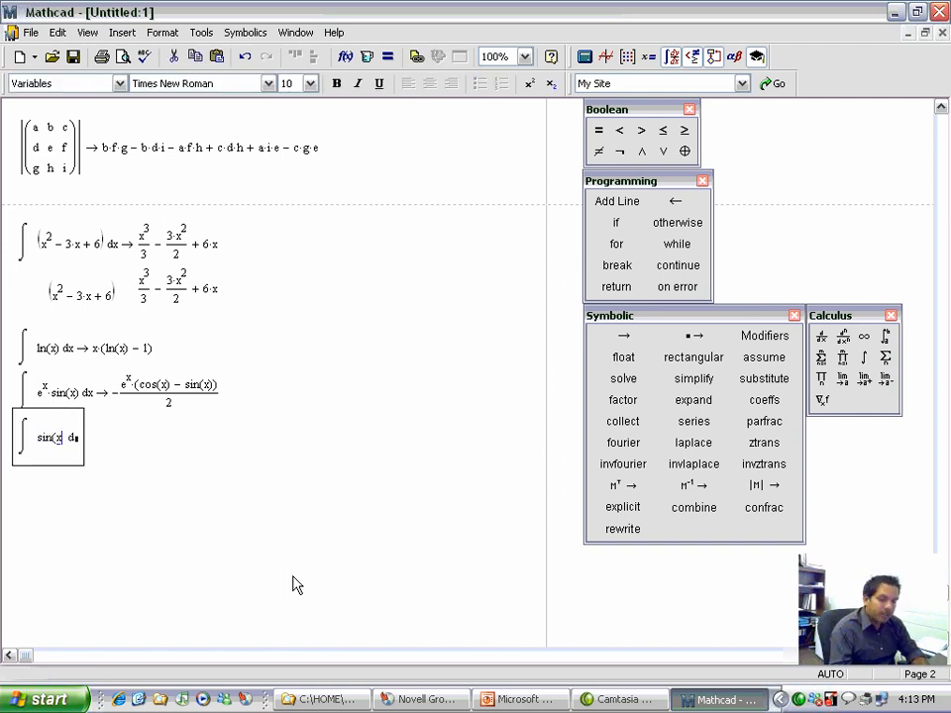
key("Tab")
type("x")
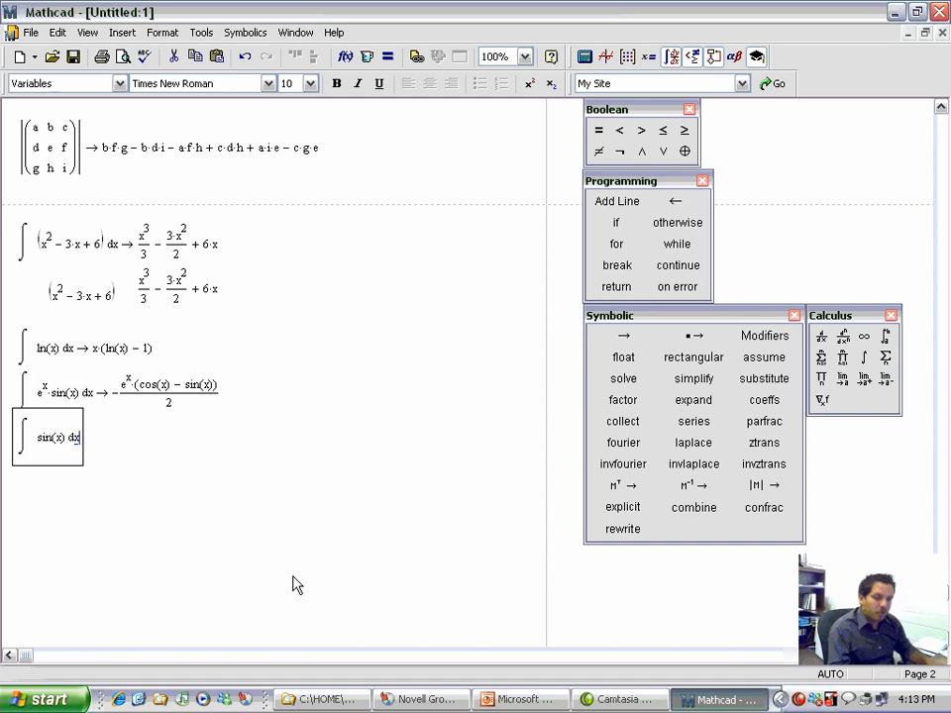
left_click(636, 342)
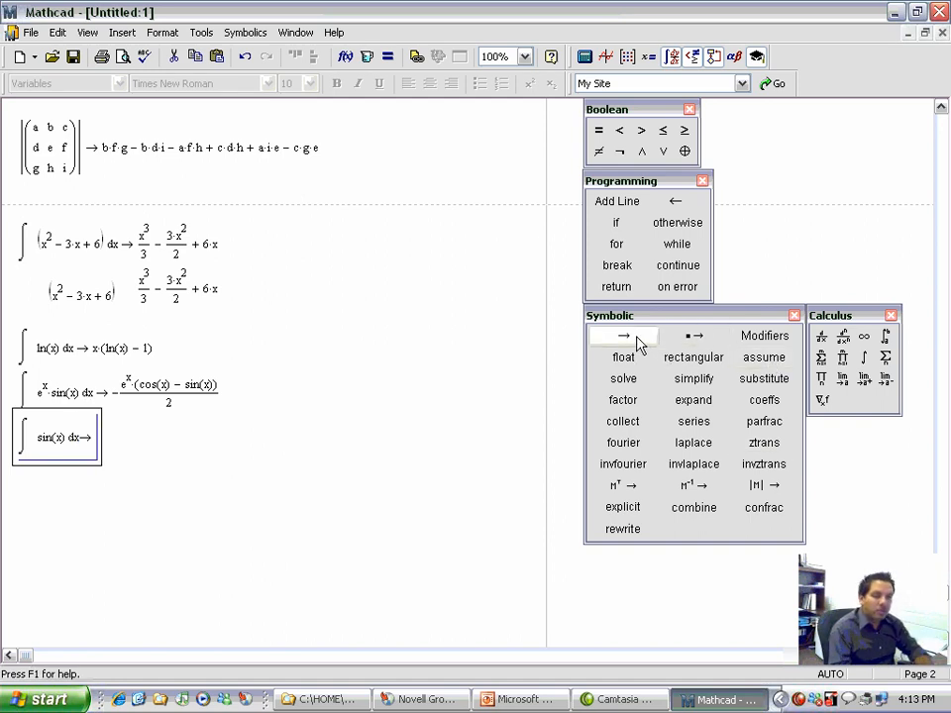
key("Return")
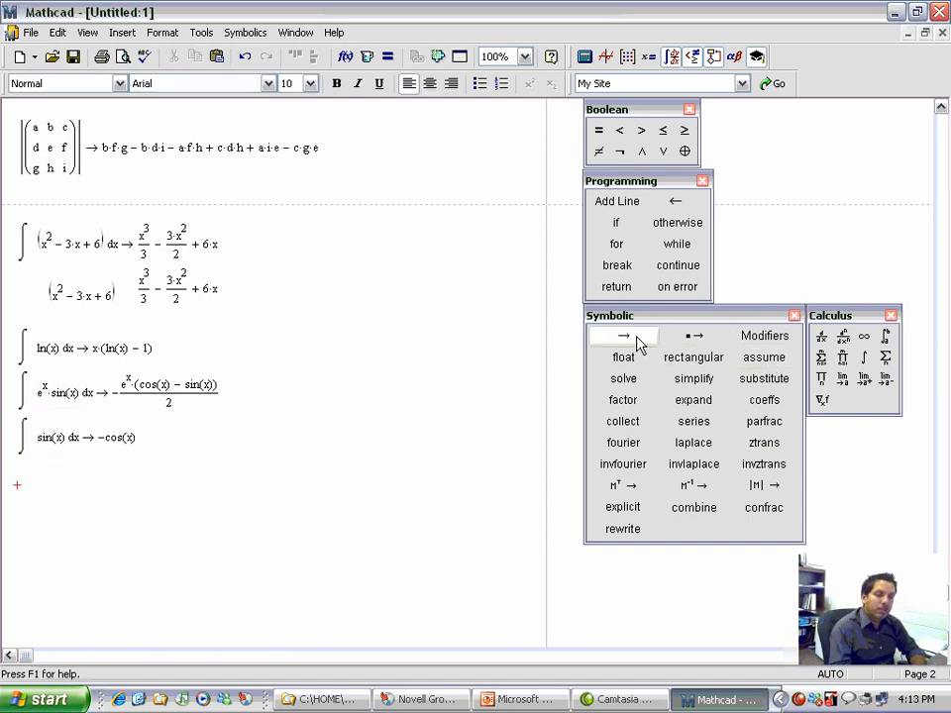
Position the insertion point just below the sin(x) integral and insert a first-derivative operator with respect to x.
key("Down")
key("Down")
key("Down")
key("Down")
key("Down")
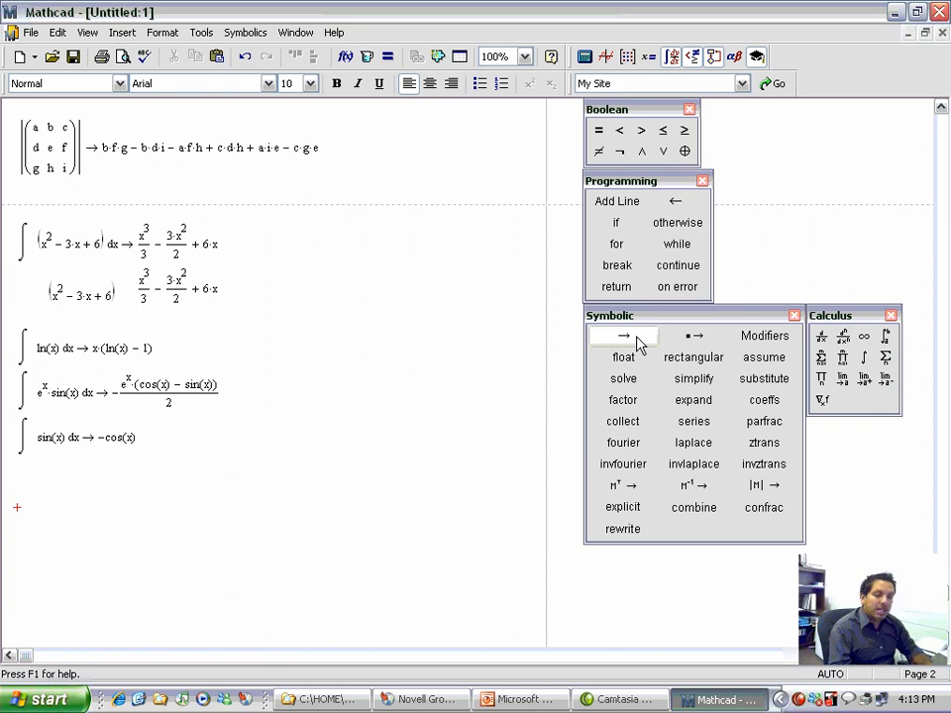
key("Up")
key("Up")
key("Up")
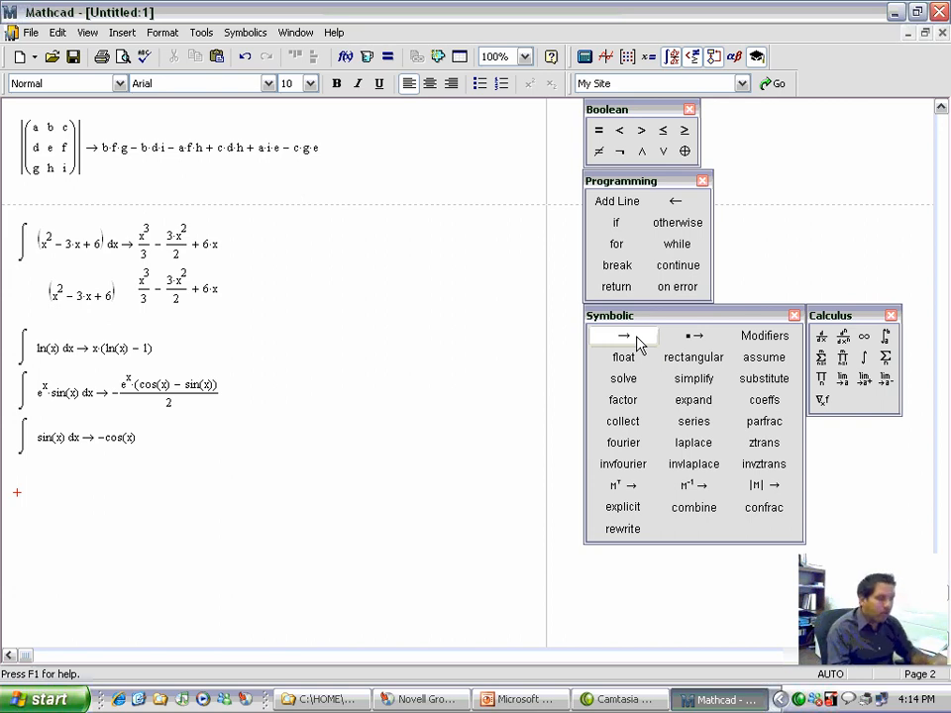
left_click(821, 336)
type("x")
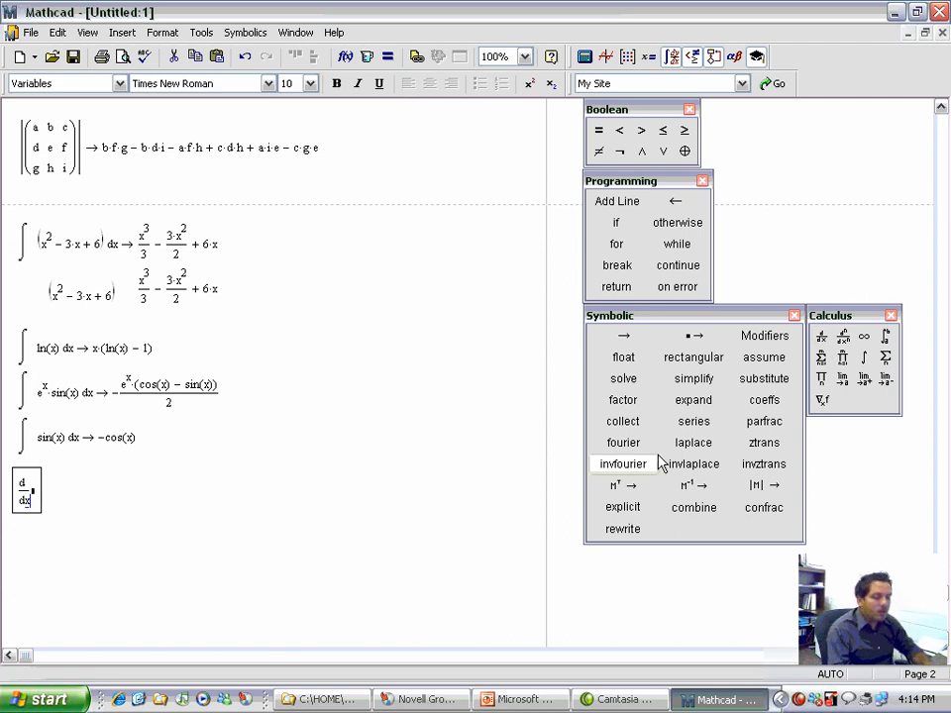
key("Tab")
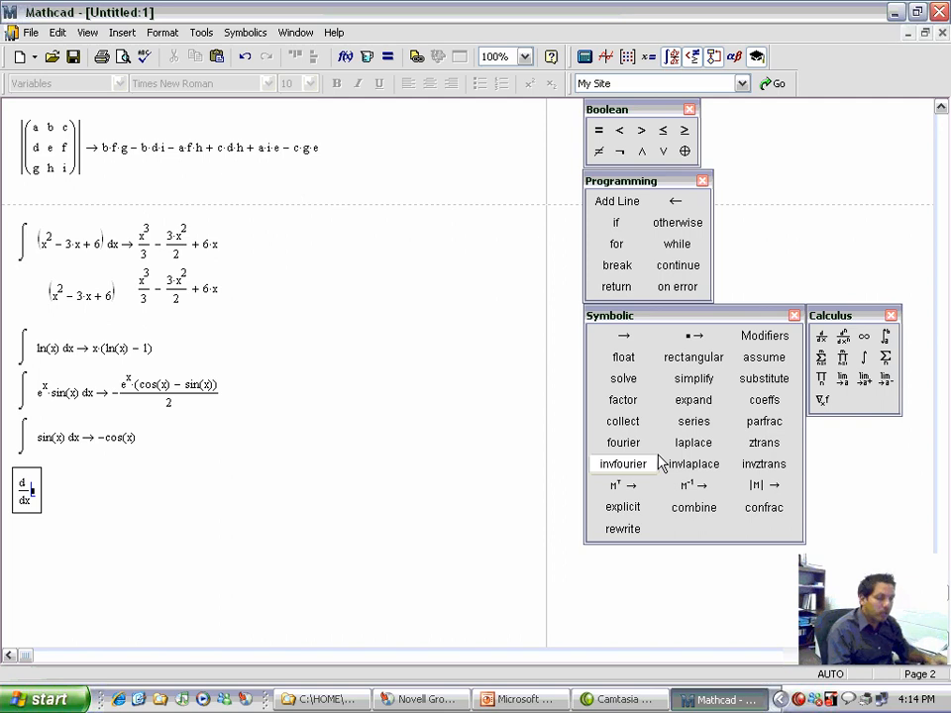
Start the derivative's parenthesized expression with 3·x^3 − 4 multiplied by an empty placeholder.
type("(")
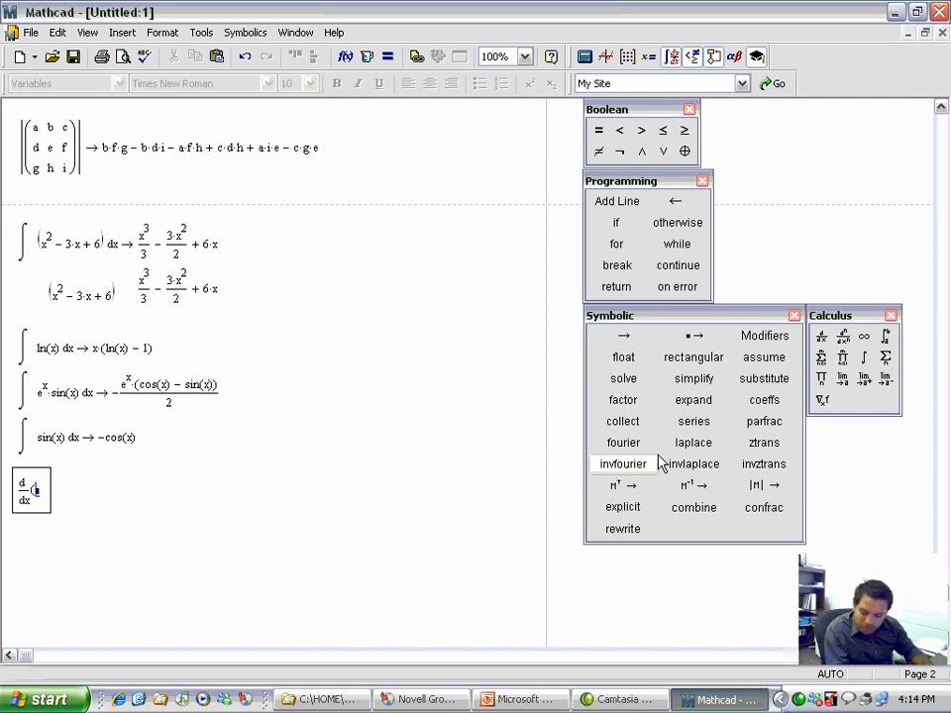
type("3*x^2")
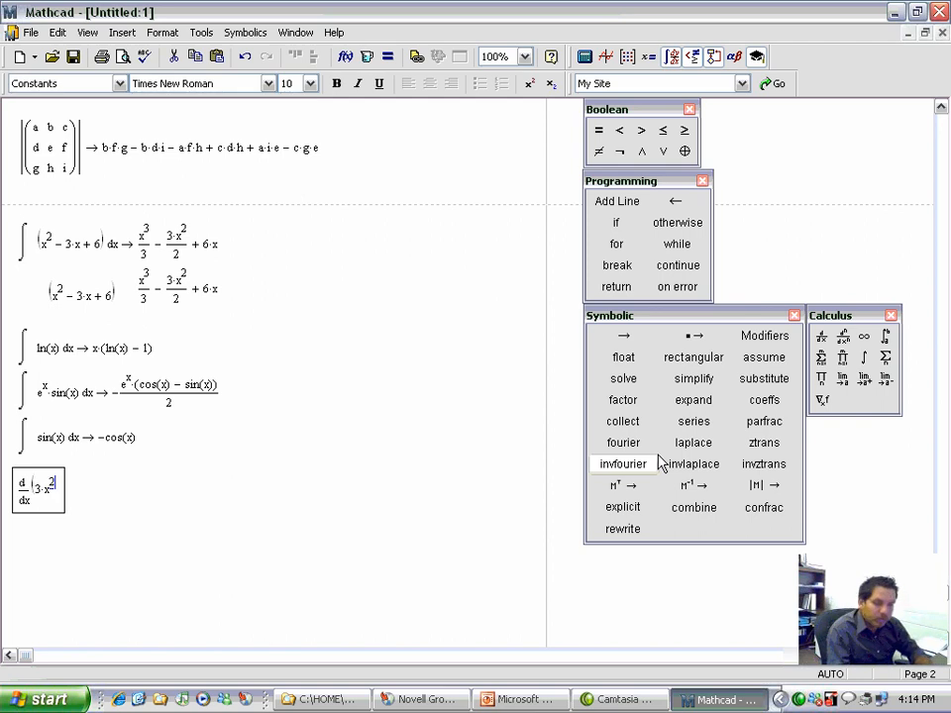
key("BackSpace")
type("3")
key("space")
type("-4*")
key("ctrl+i")
type("x d)")
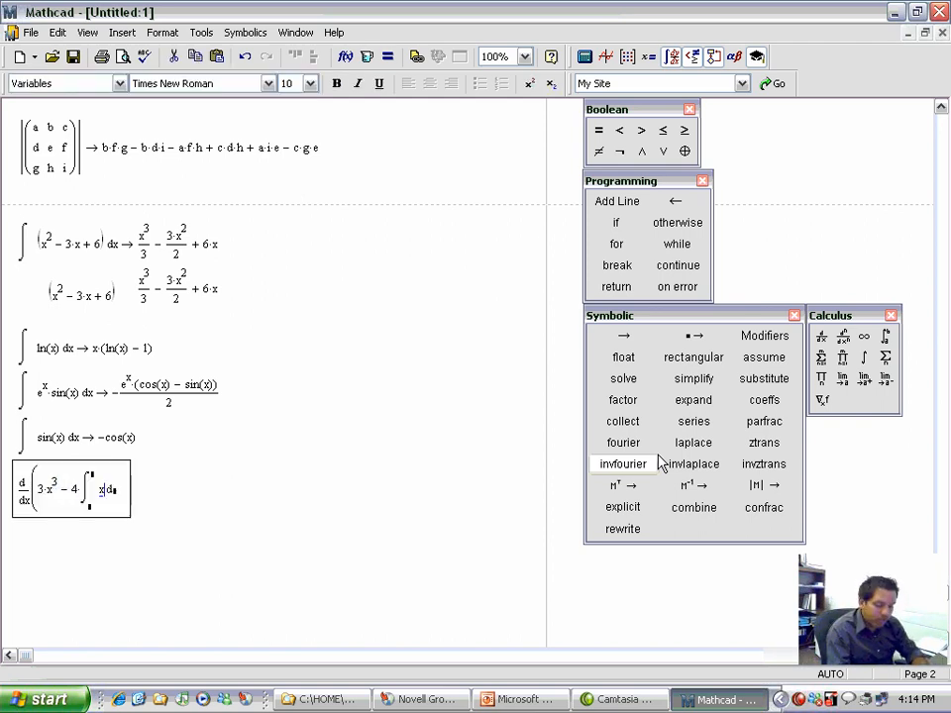
key("BackSpace")
key("Left")
key("Left")
key("Left")
key("Left")
key("Left")
key("BackSpace")
key("BackSpace")
key("BackSpace")
Complete the derivative's polynomial with the terms 4·x^2 + 2·x + 6 and evaluate the derivative symbolically.
type("4*x^2")
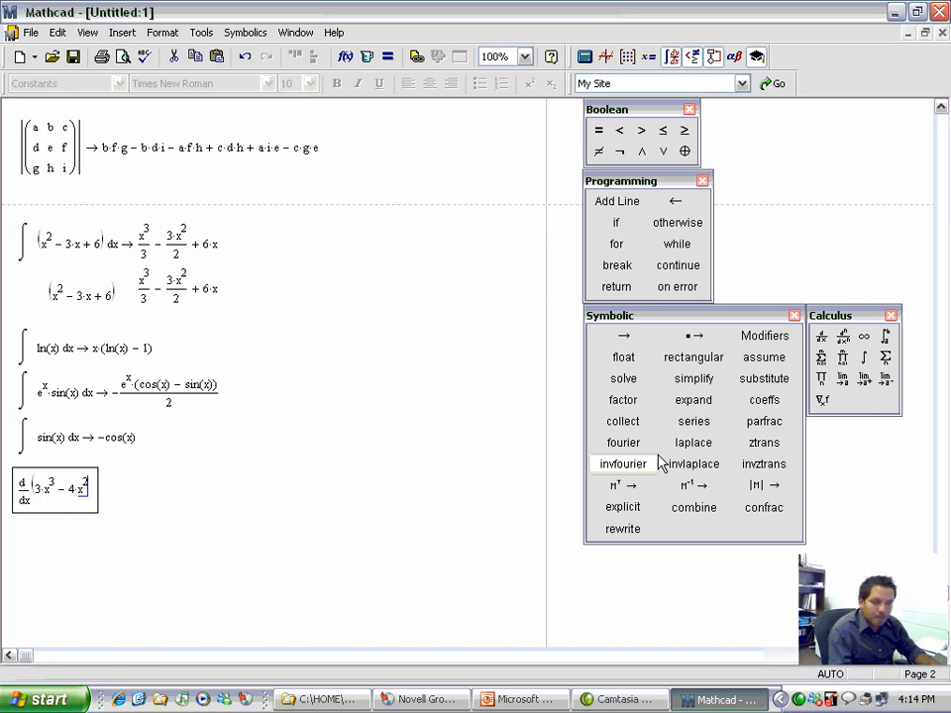
type(" +2*")
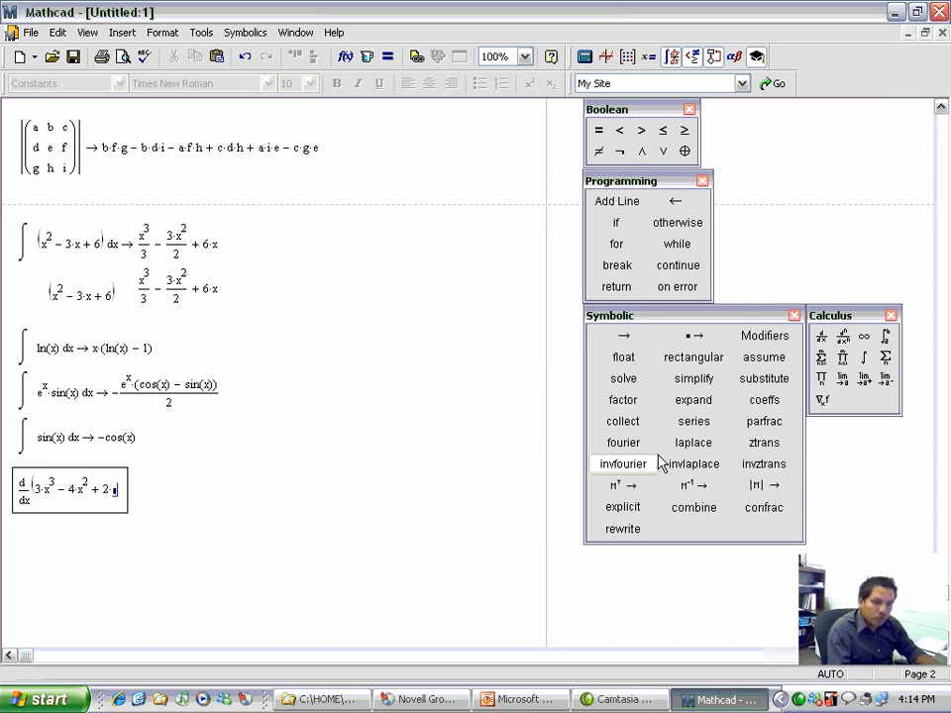
type("x+6")
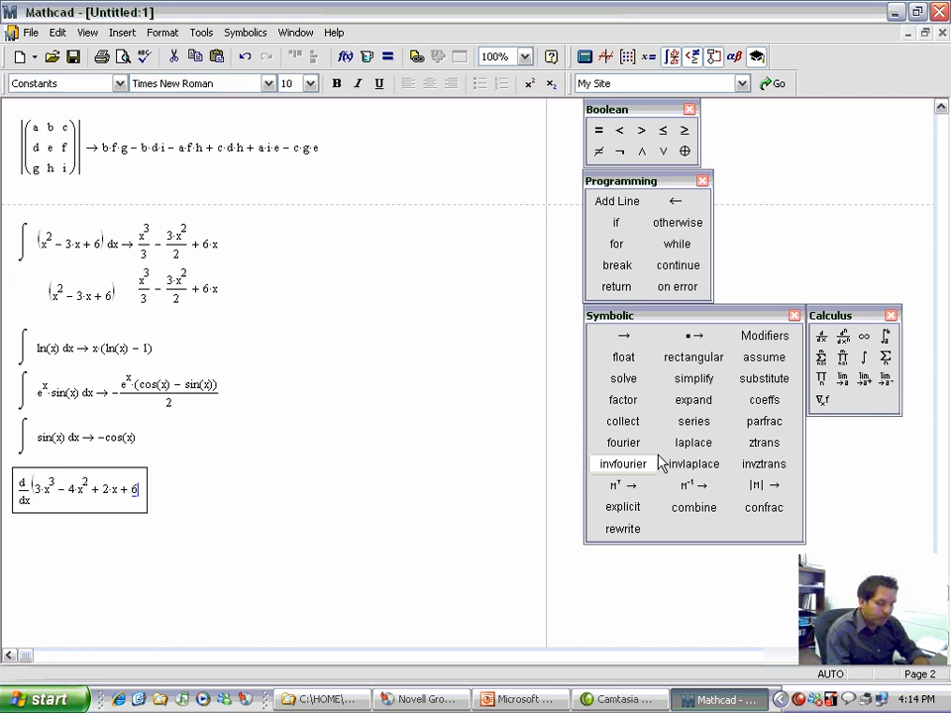
left_click(634, 343)
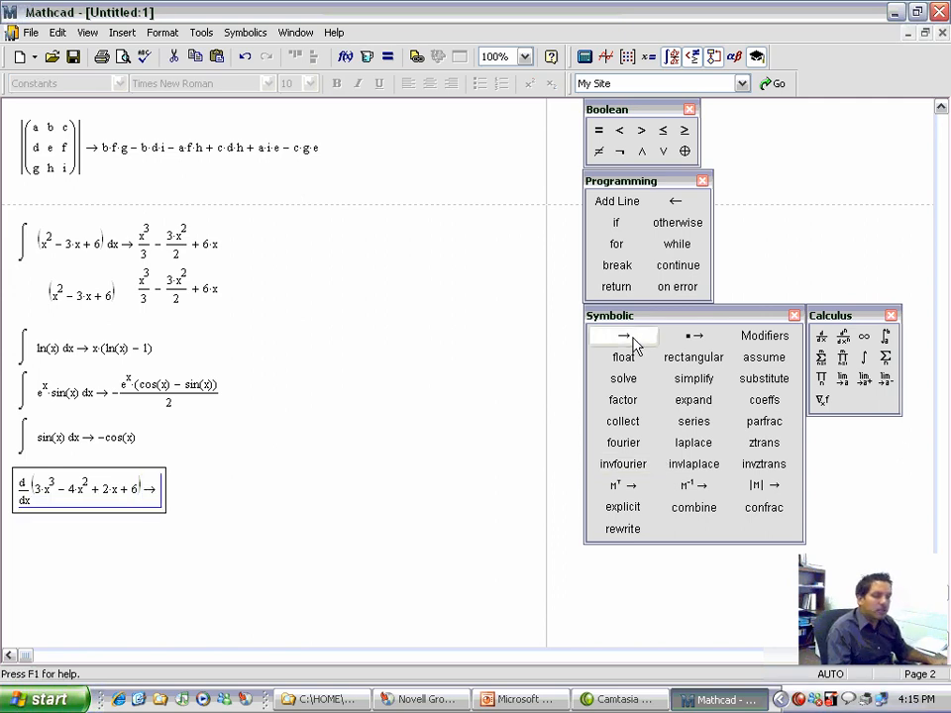
key("Return")
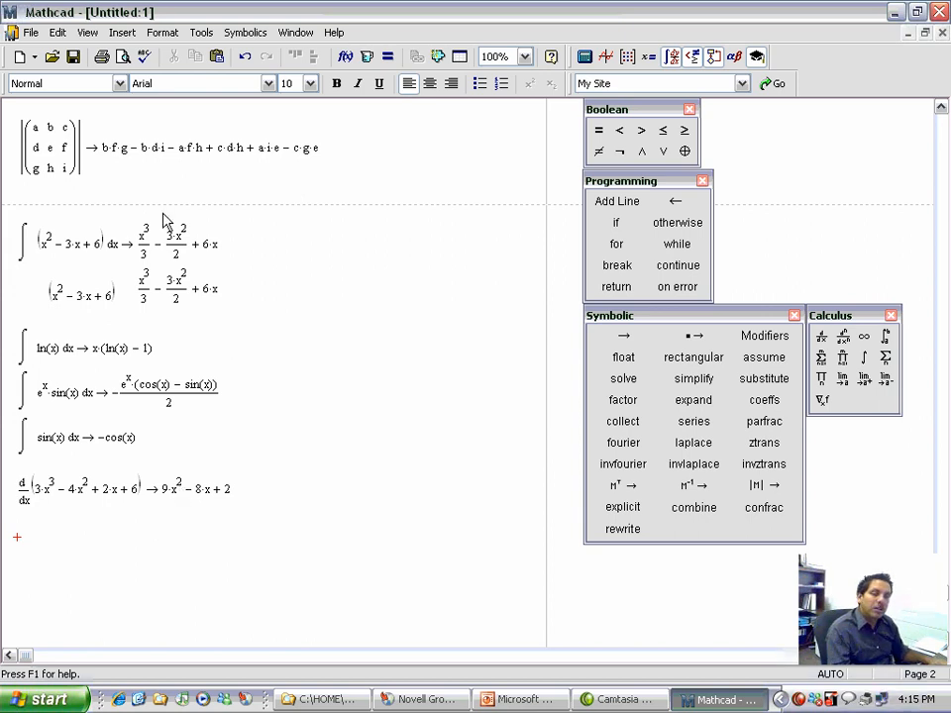
Copy the polynomial (3·x^3 − 4·x^2 + 2·x + 6) from the derivative and paste it as a separate region below.
scroll(264, 535, "down", 3)
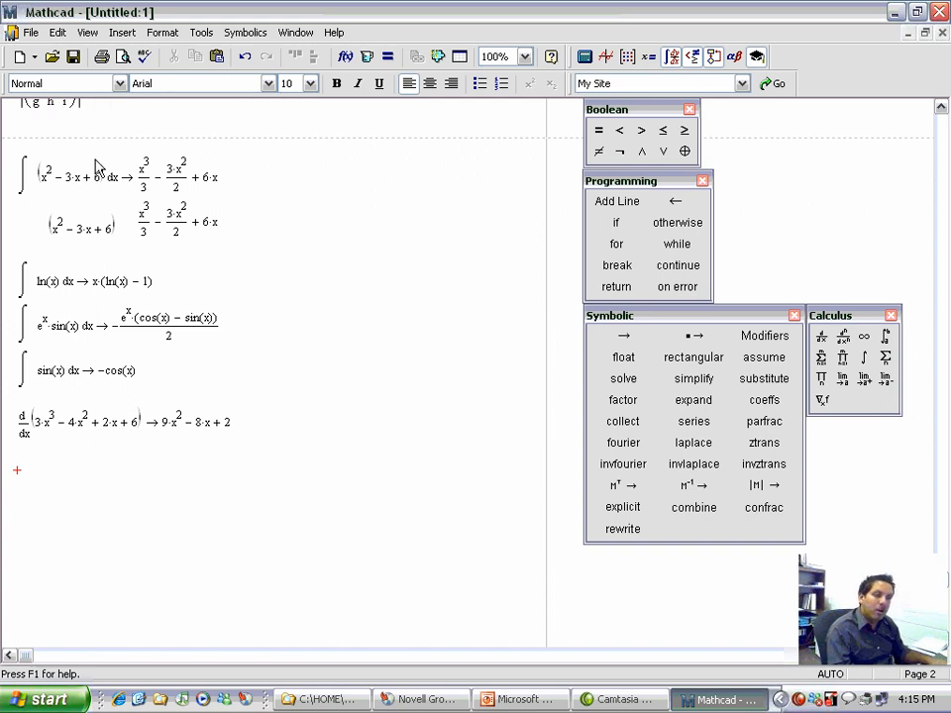
left_click_drag(37, 423, 141, 424)
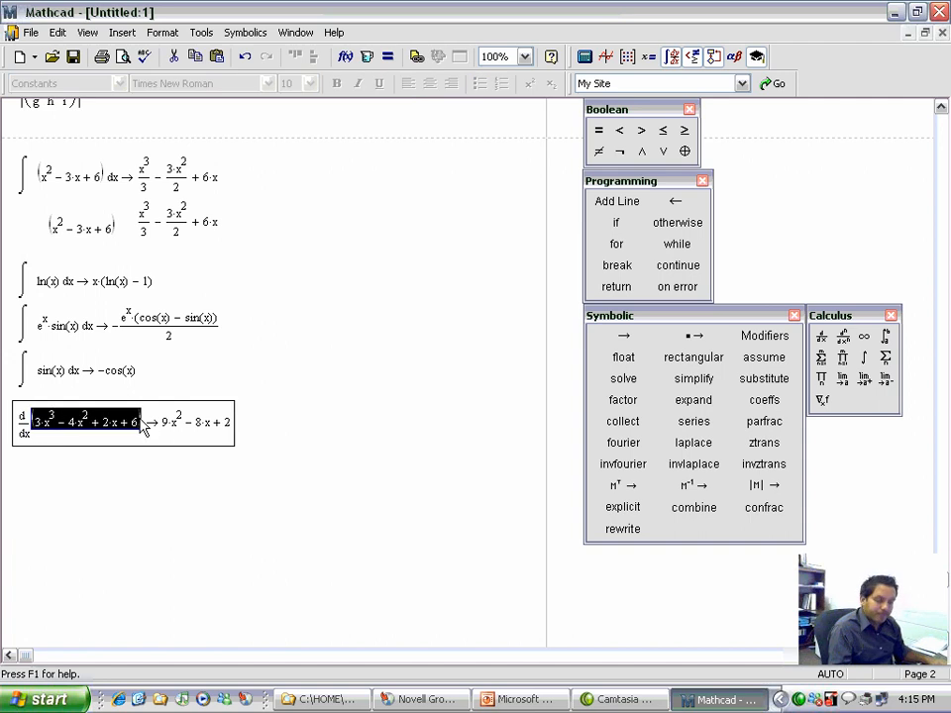
left_click(38, 473)
key("ctrl+v")
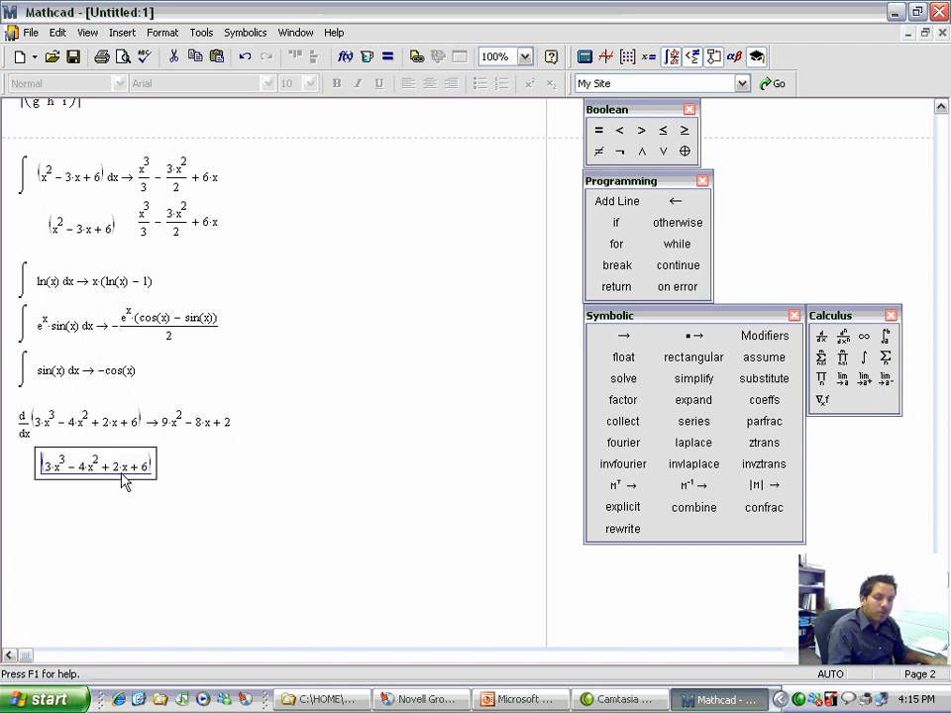
Differentiate the separate polynomial region (3·x^3 − 4·x^2 + 2·x + 6) with respect to the variable x.
left_click(106, 491)
left_click(125, 469)
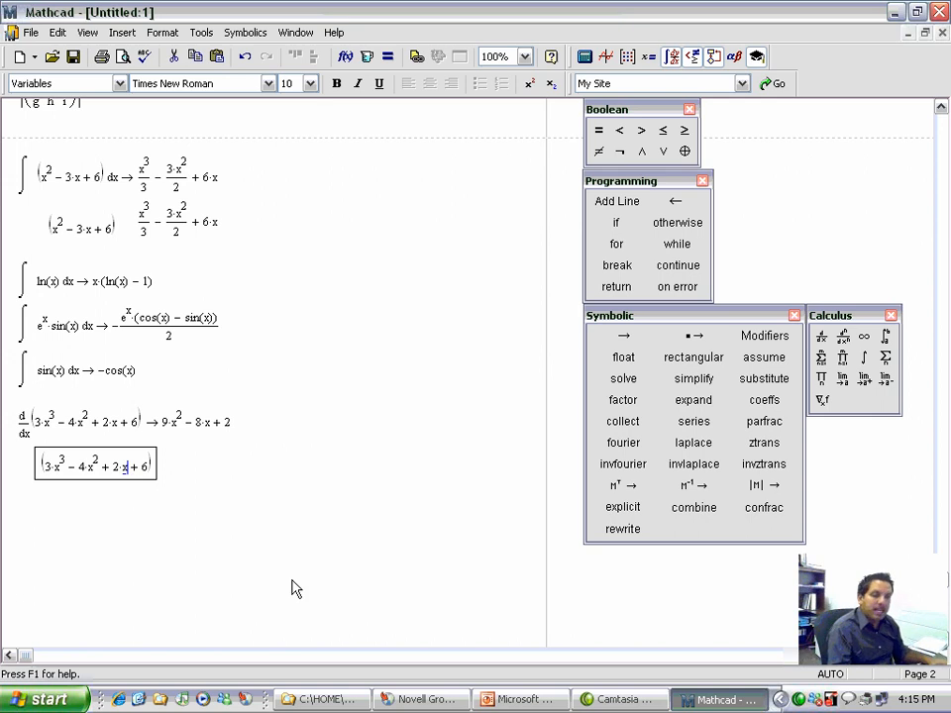
left_click(248, 33)
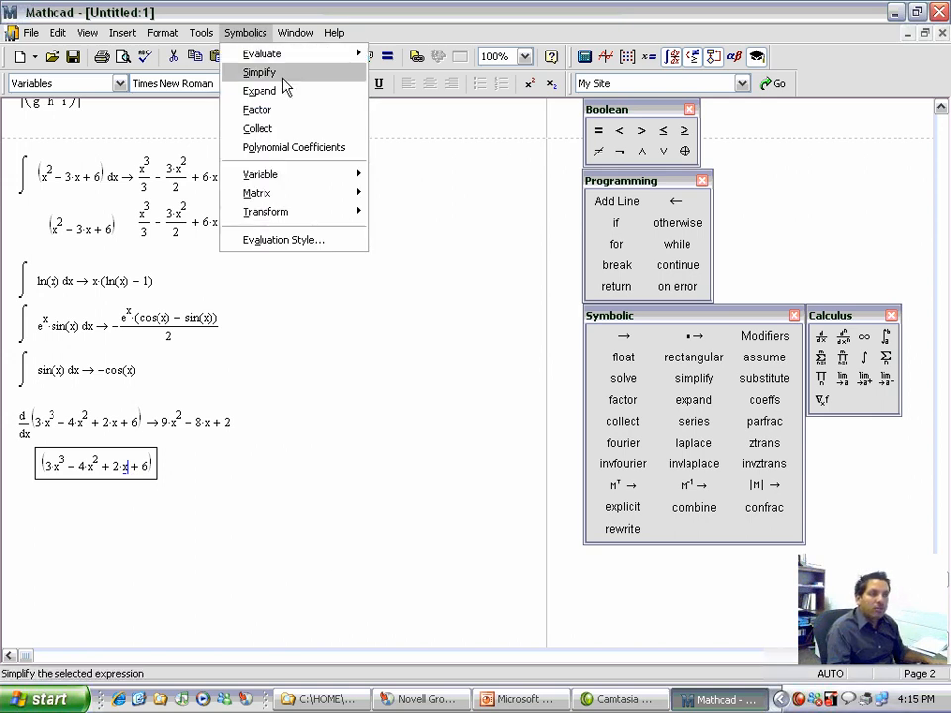
mouse_move(319, 183)
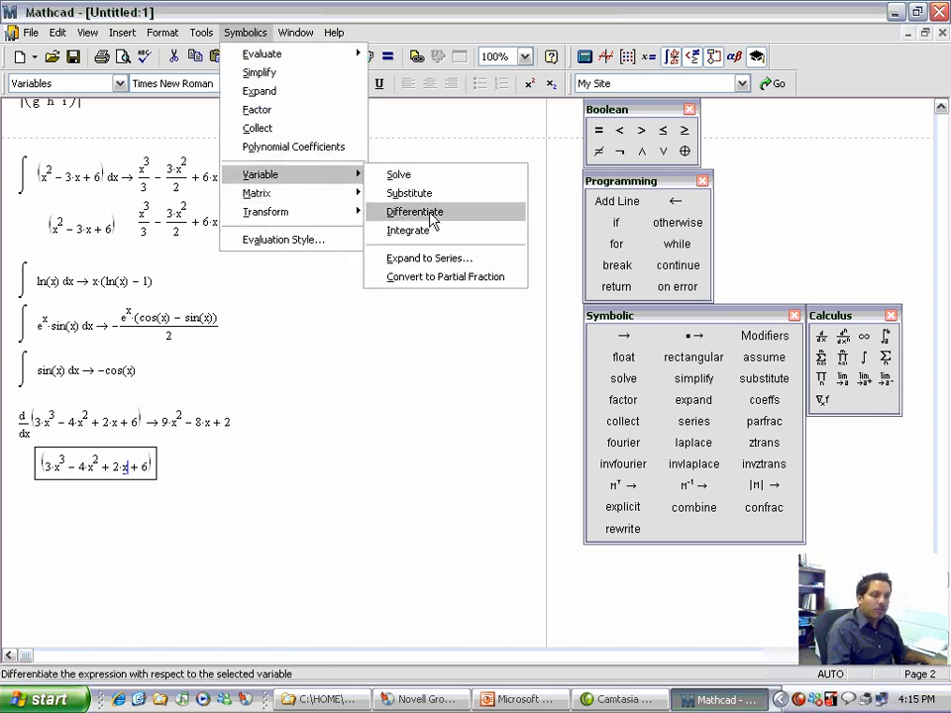
left_click(429, 211)
Align the polynomial and its differentiated result side by side beneath the evaluated polynomial derivative.
left_click_drag(180, 486, 212, 474)
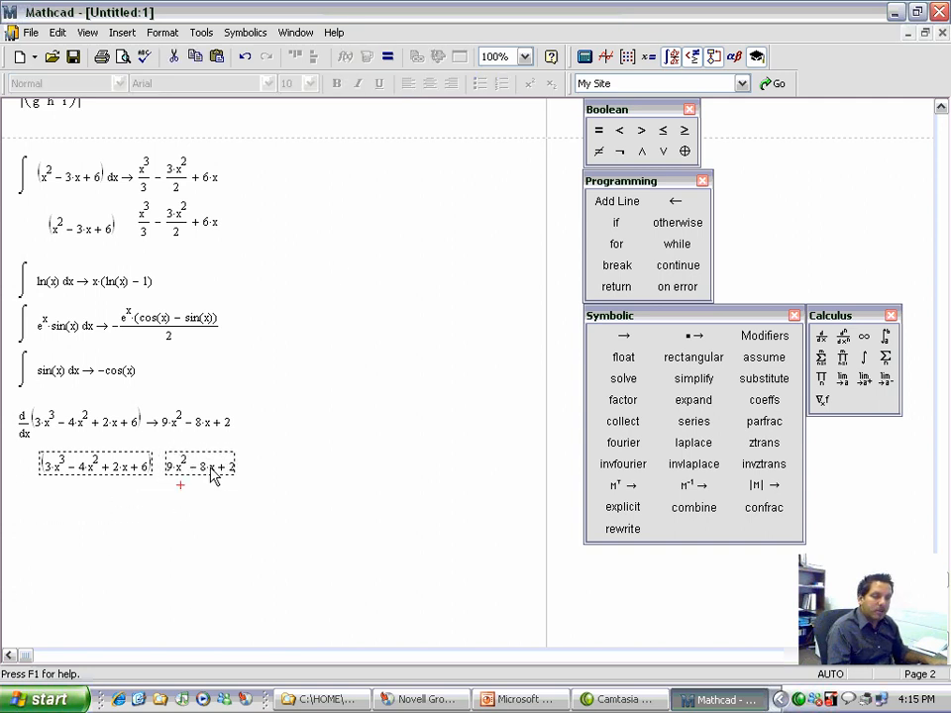
left_click(142, 469)
mouse_move(128, 493)
left_mouse_down()
mouse_move(89, 454)
mouse_move(112, 466)
mouse_move(122, 461)
left_mouse_up()
left_click(156, 492)
mouse_move(195, 490)
left_mouse_down()
mouse_move(223, 460)
mouse_move(197, 466)
left_mouse_up()
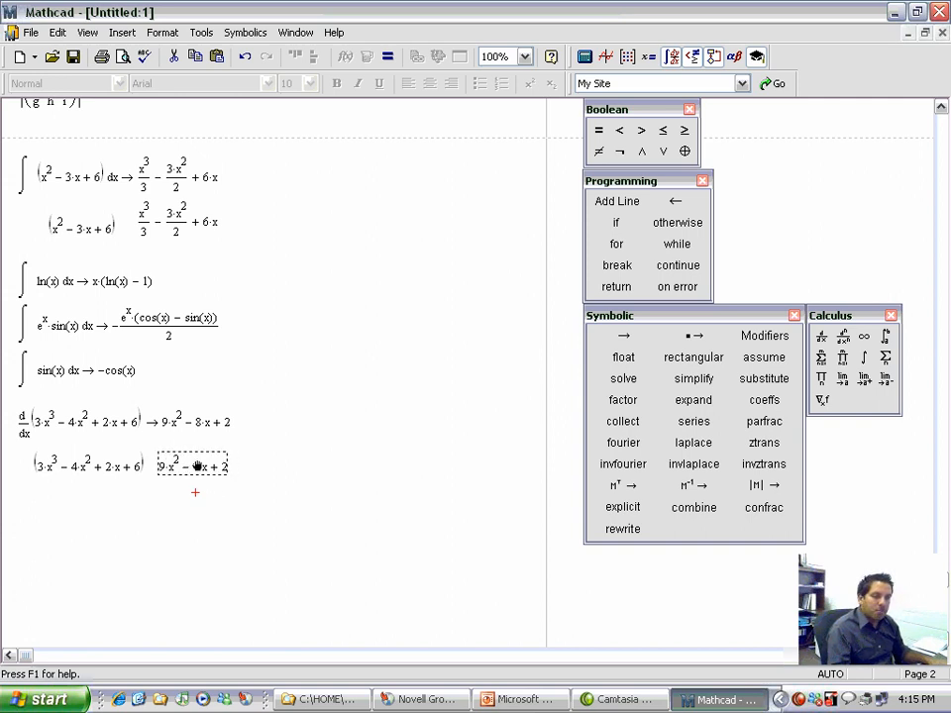
left_click(151, 507)
Create the derivative of ln(x) with respect to x below the polynomial regions and evaluate it symbolically.
left_click(15, 507)
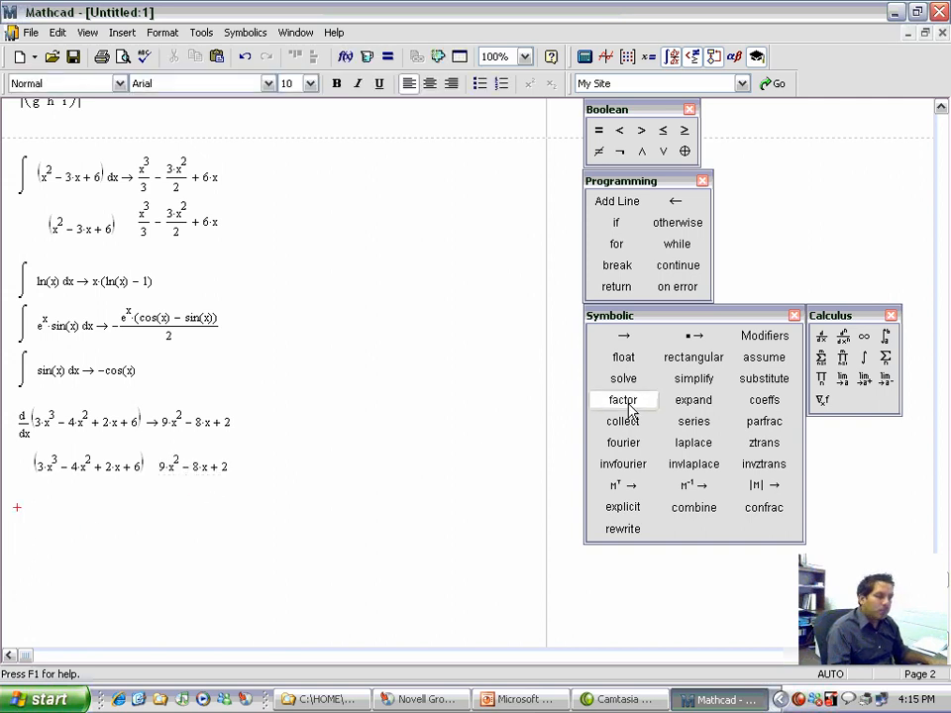
left_click(821, 338)
type("x")
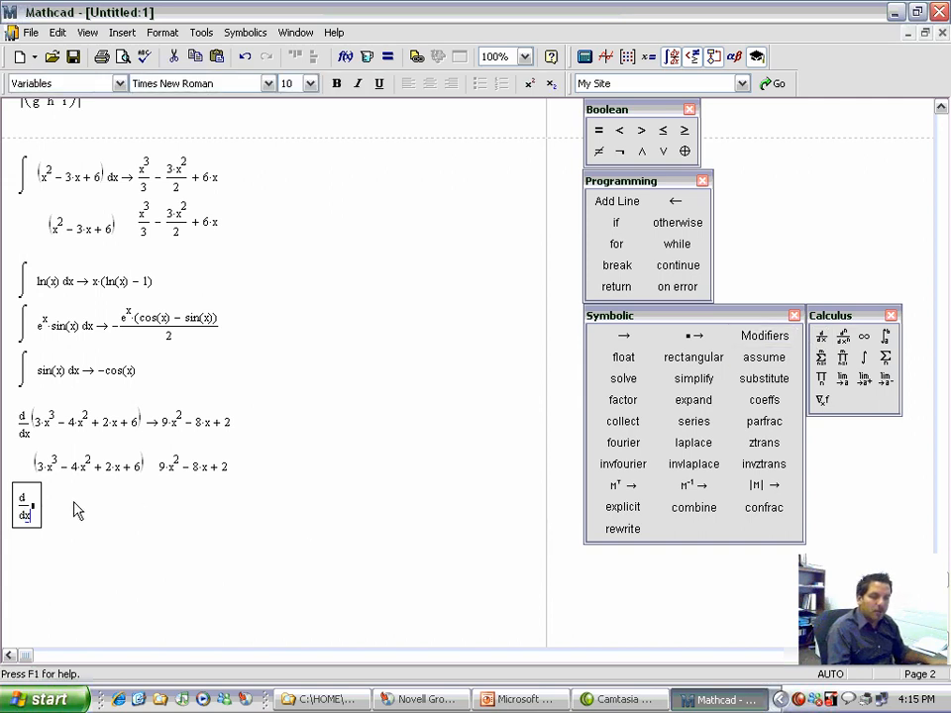
type("(")
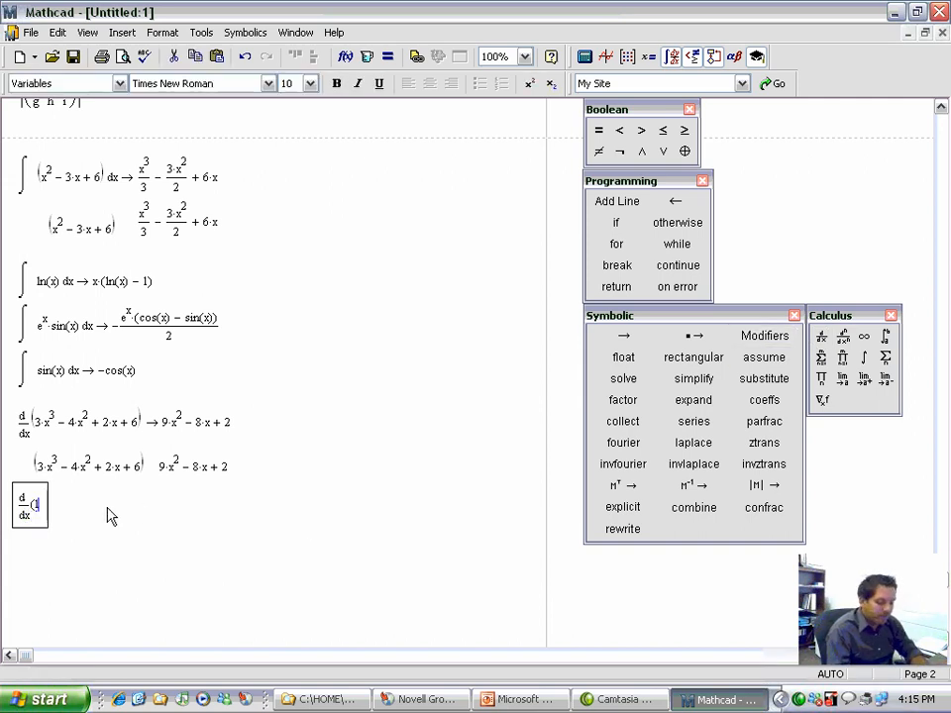
type("ln(x))")
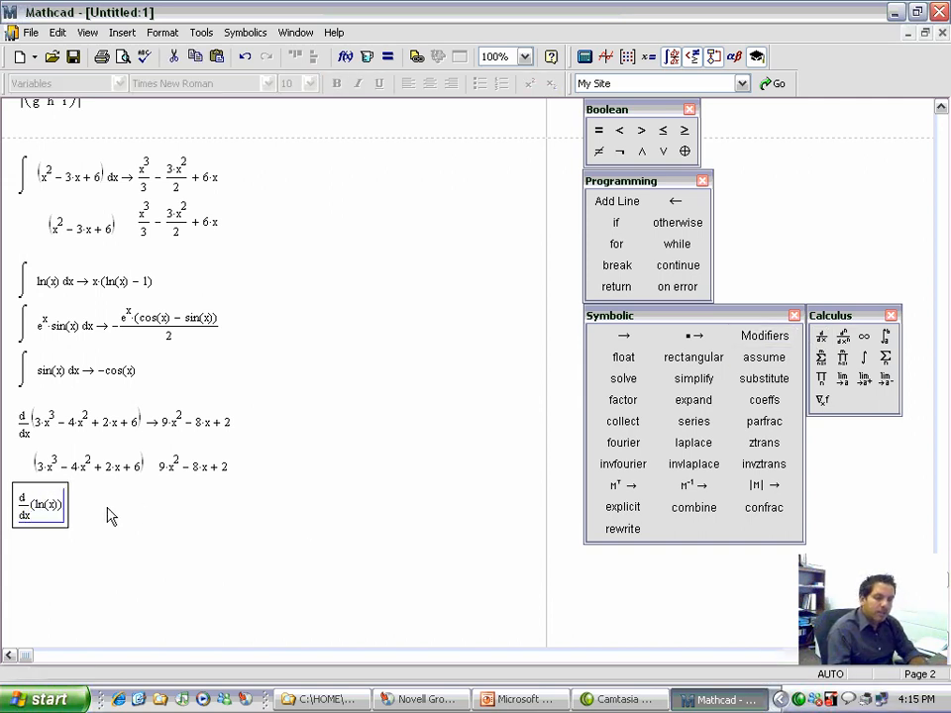
left_click(623, 335)
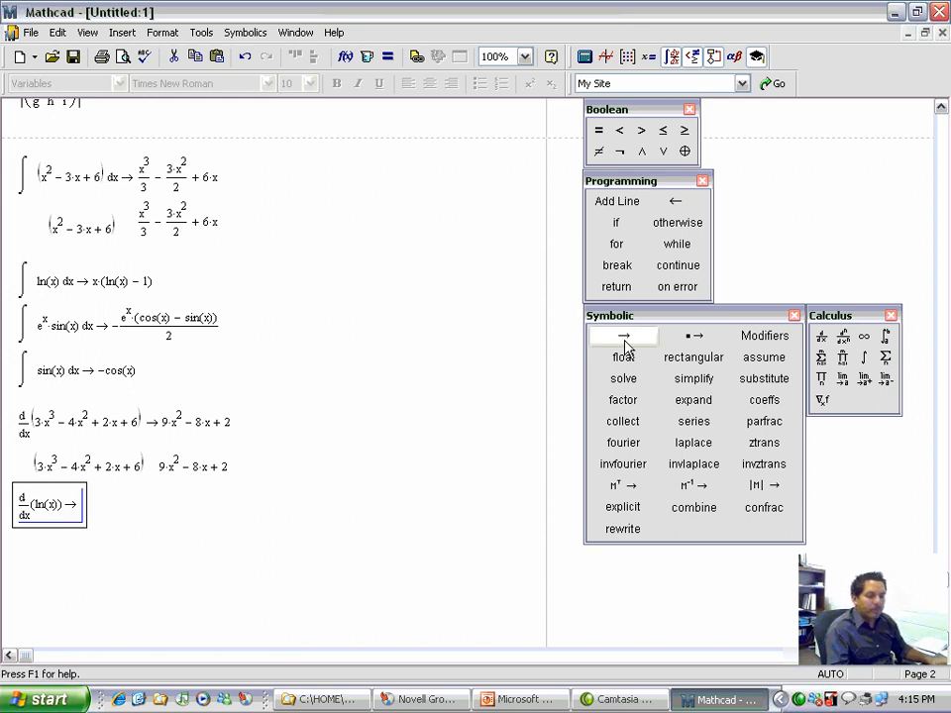
key("Return")
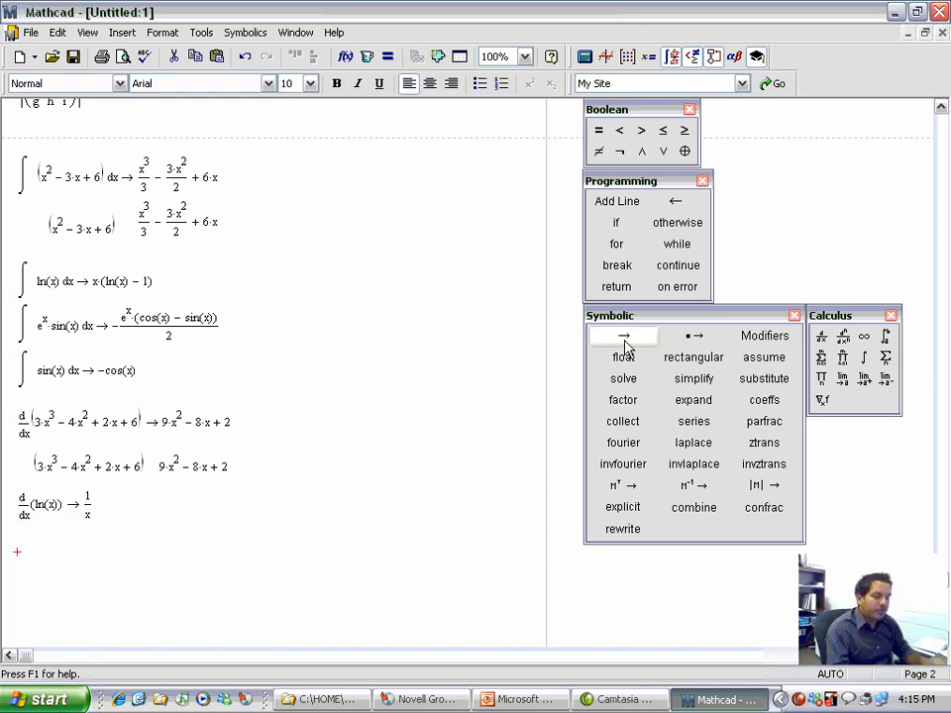
Create the derivative of e^x/sin(x) with respect to x below the ln(x) derivative and evaluate it symbolically.
type("d")
key("BackSpace")
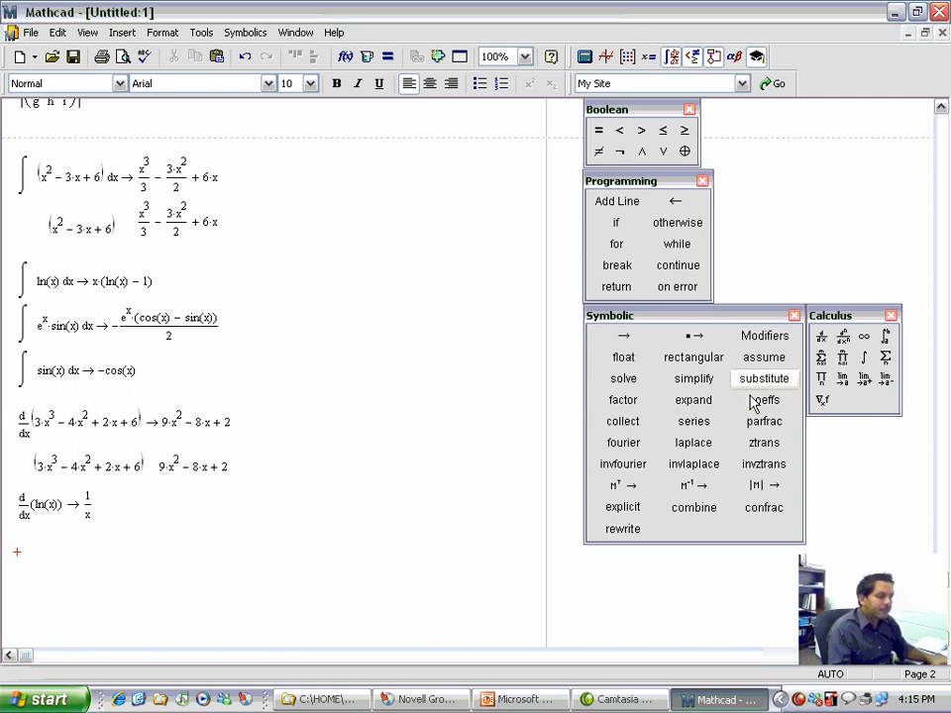
left_click(822, 338)
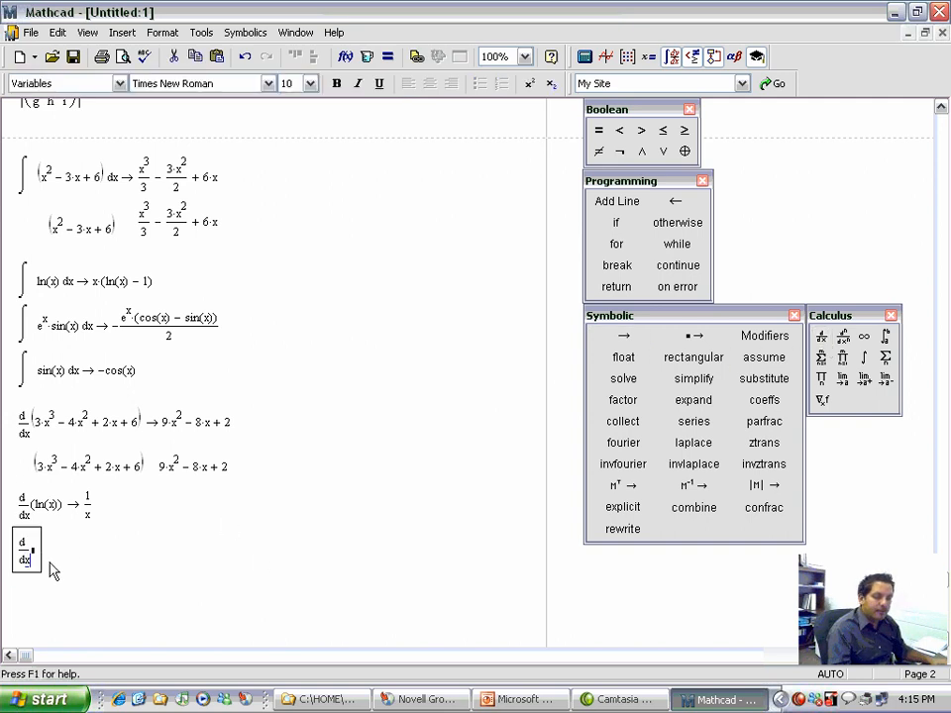
type("x(")
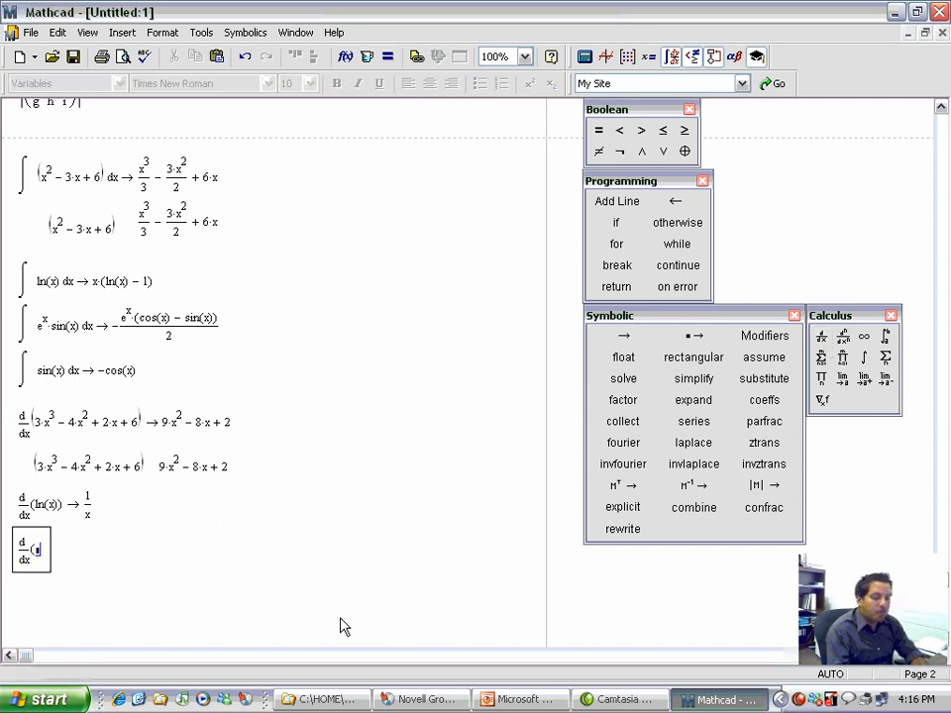
type("e")
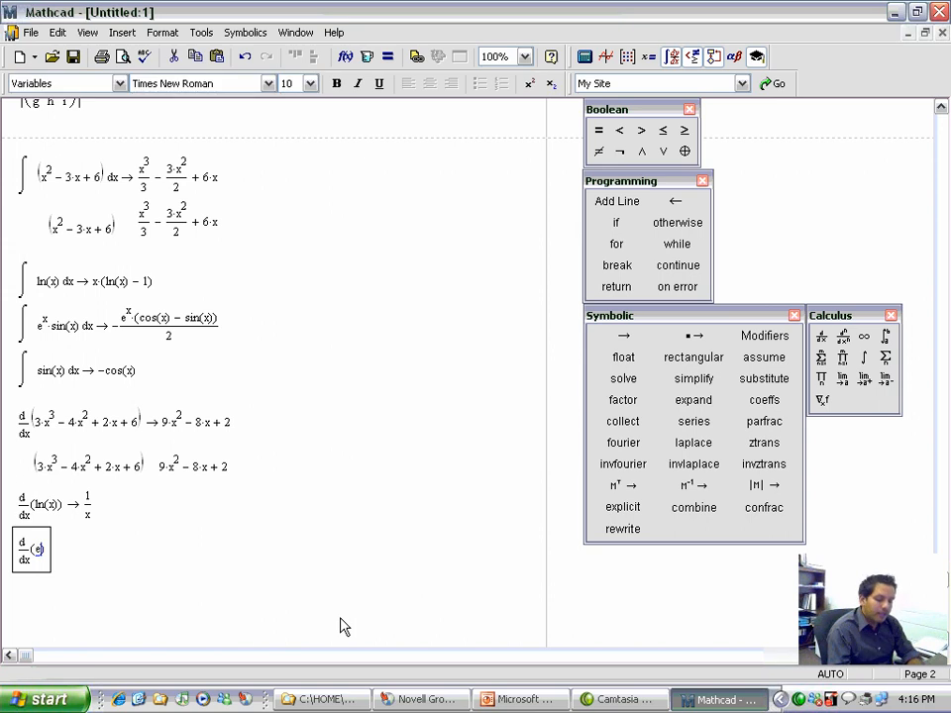
type("^x")
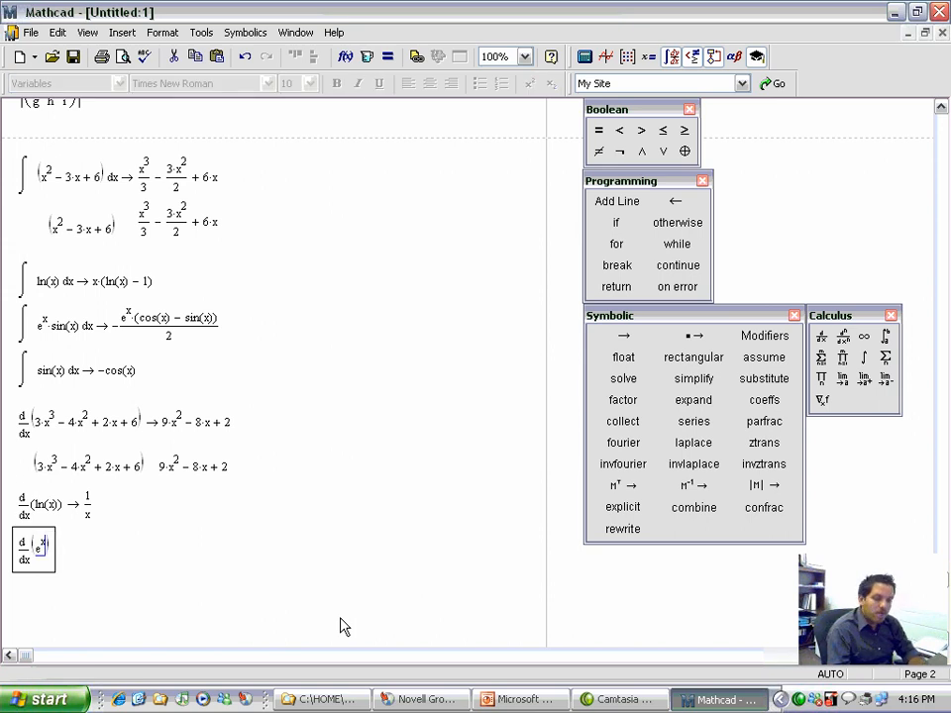
key("space")
type("/sin(x)")
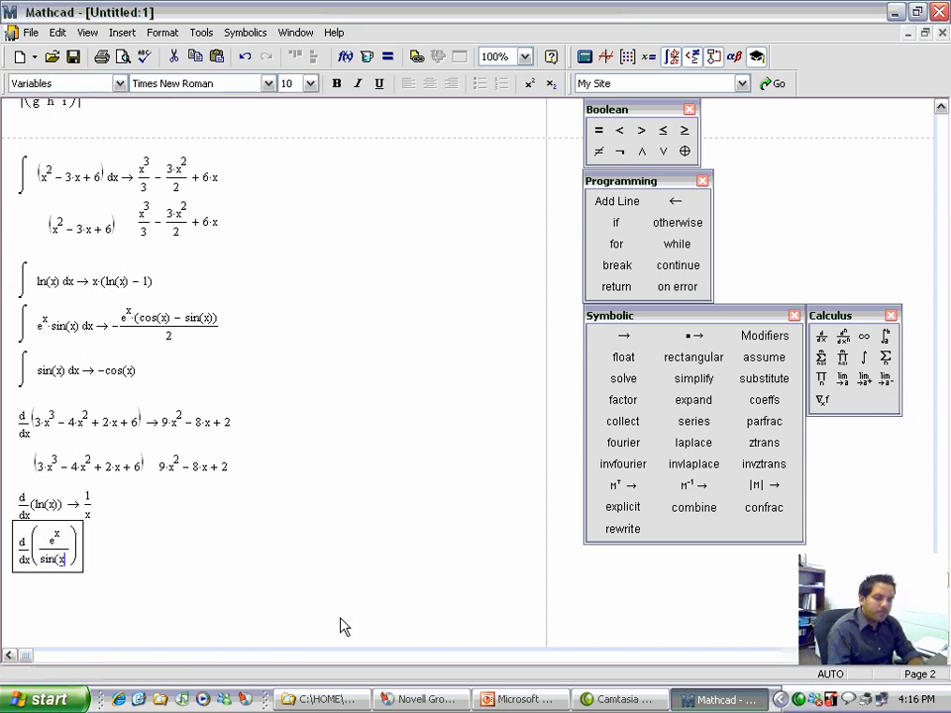
key("space")
key("space")
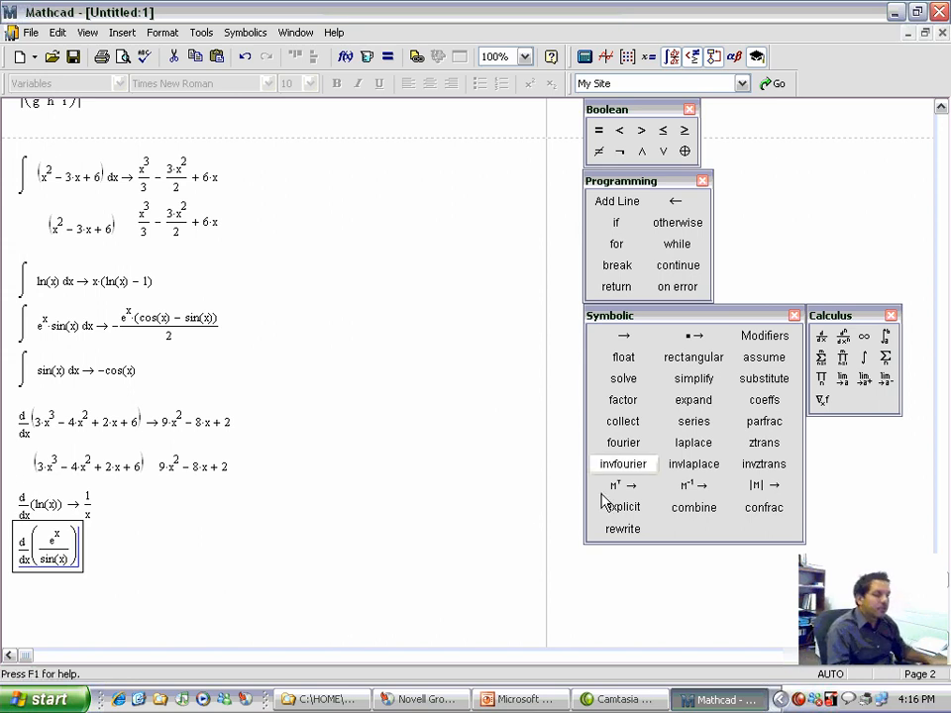
left_click(644, 342)
key("Return")
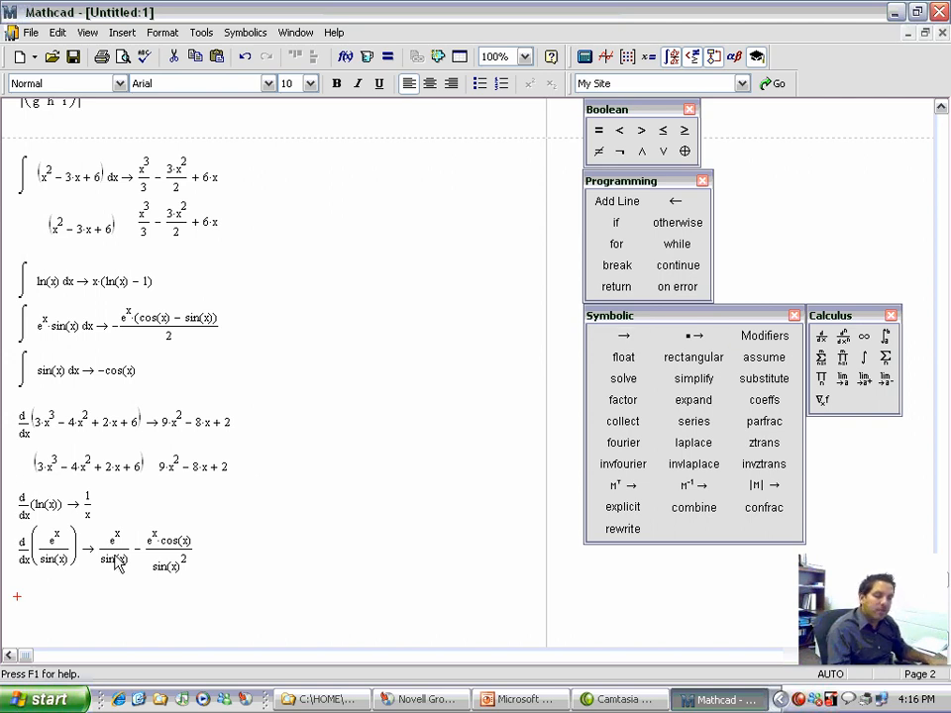
Copy the symbolic result of the e^x/sin(x) derivative and paste it as a separate region below.
scroll(233, 605, "down", 1)
scroll(233, 605, "down", 2)
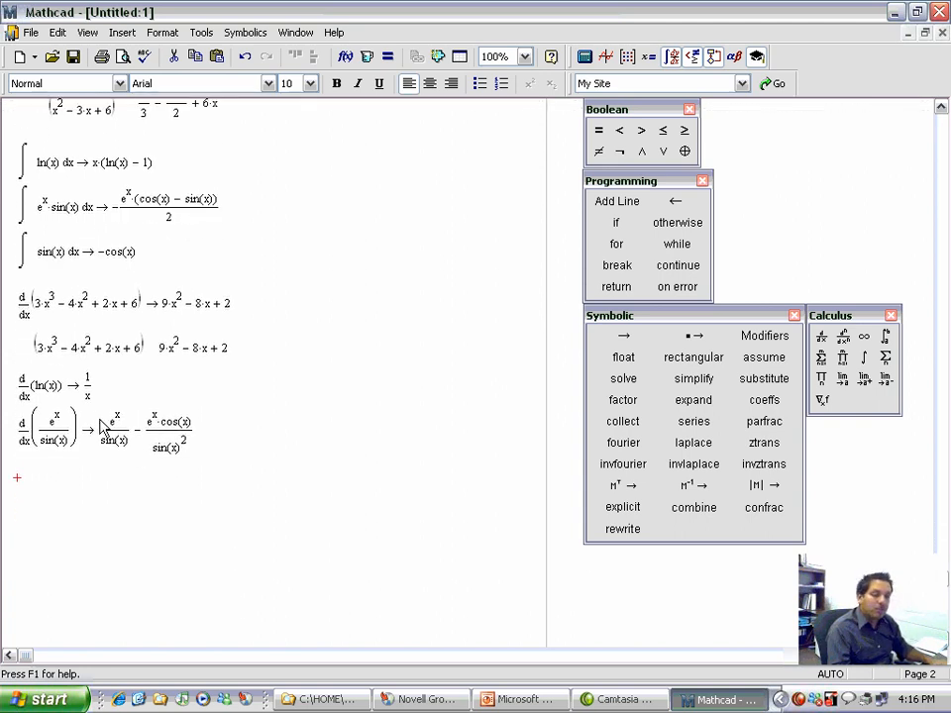
left_click_drag(99, 428, 183, 441)
key("ctrl+c")
left_click(98, 524)
key("ctrl+v")
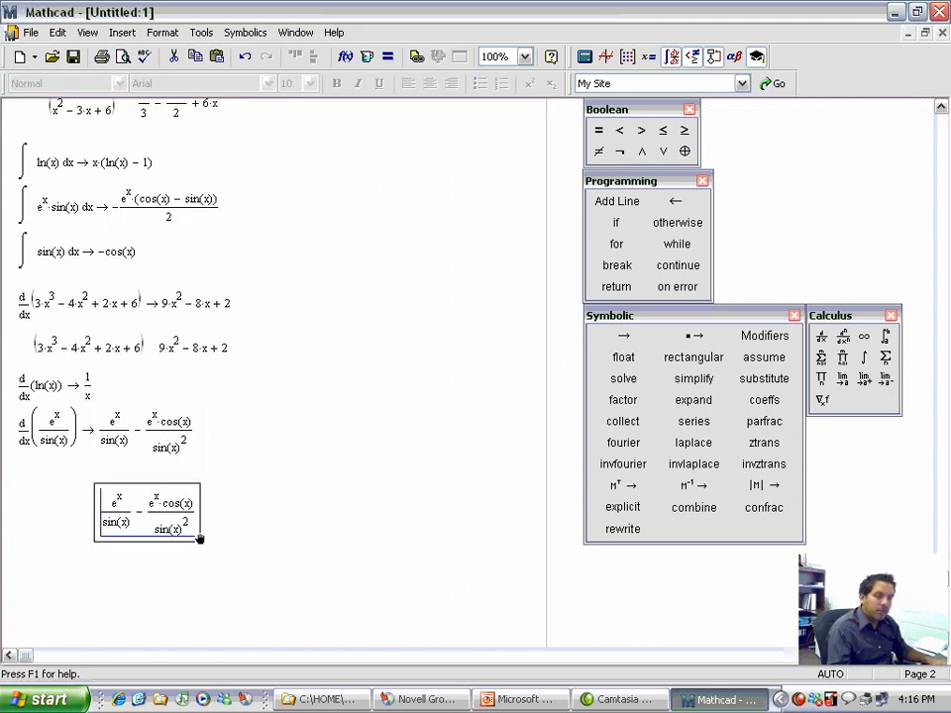
Move the pasted expression close beneath the e^x/sin(x) derivative and simplify the whole expression symbolically.
left_click_drag(164, 484, 89, 469)
left_click(115, 508)
key("space")
key("space")
key("space")
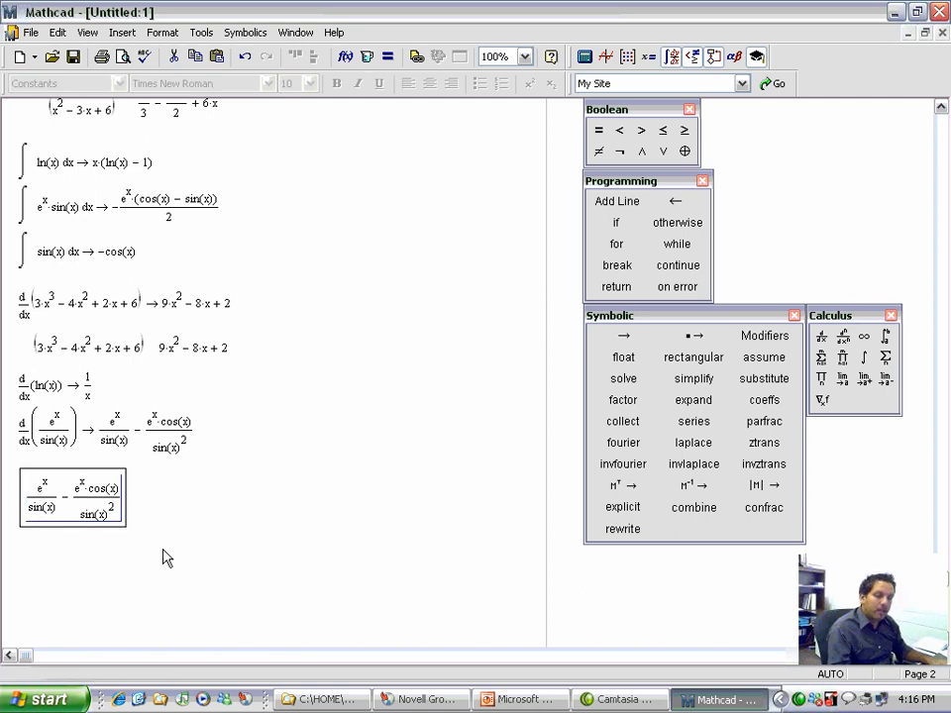
left_click(713, 384)
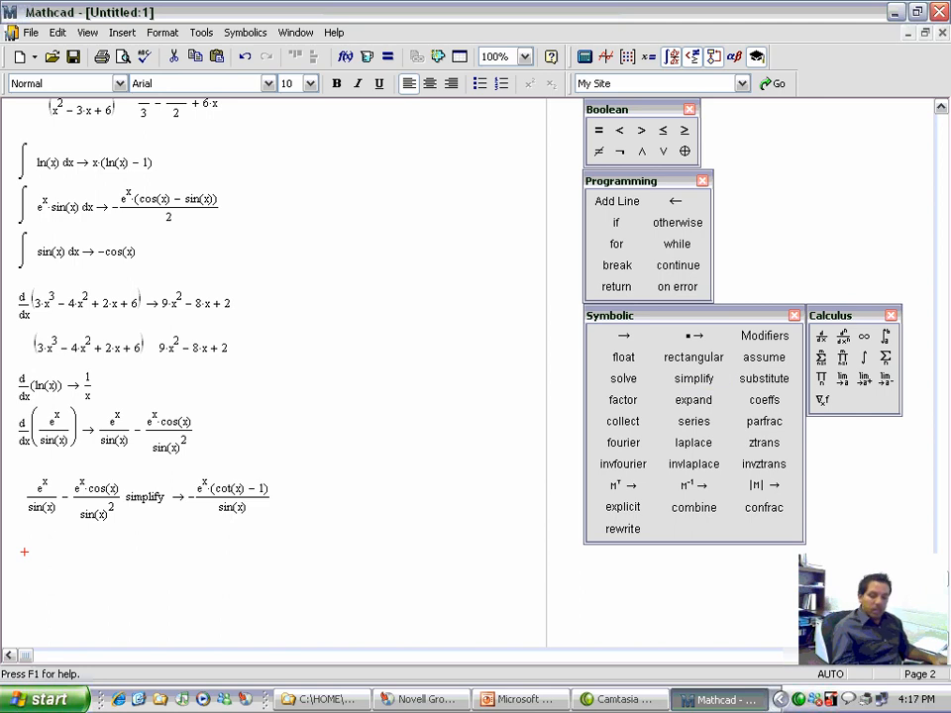
Switch to the PowerPoint slide show and advance past the differentiation slide to read about Solve Blocks.
left_click(546, 701)
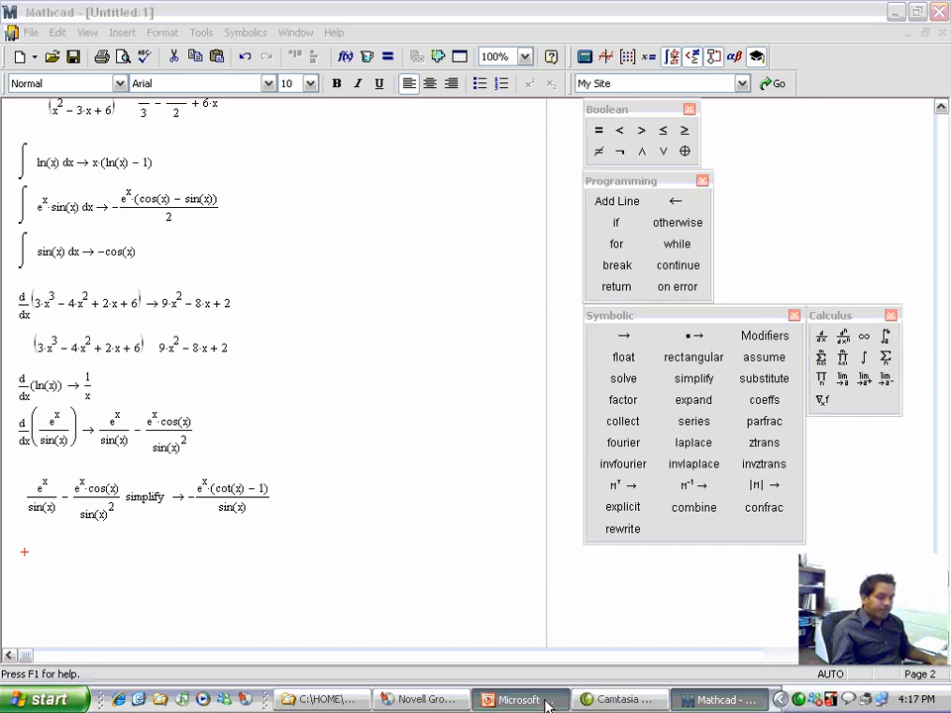
left_click(30, 632)
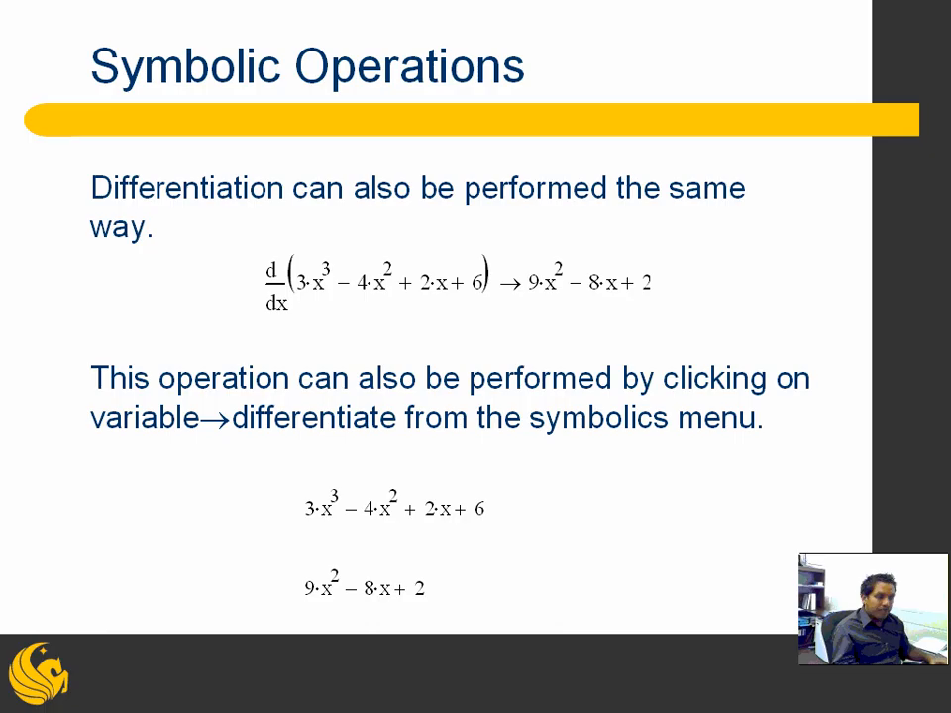
key("Right")
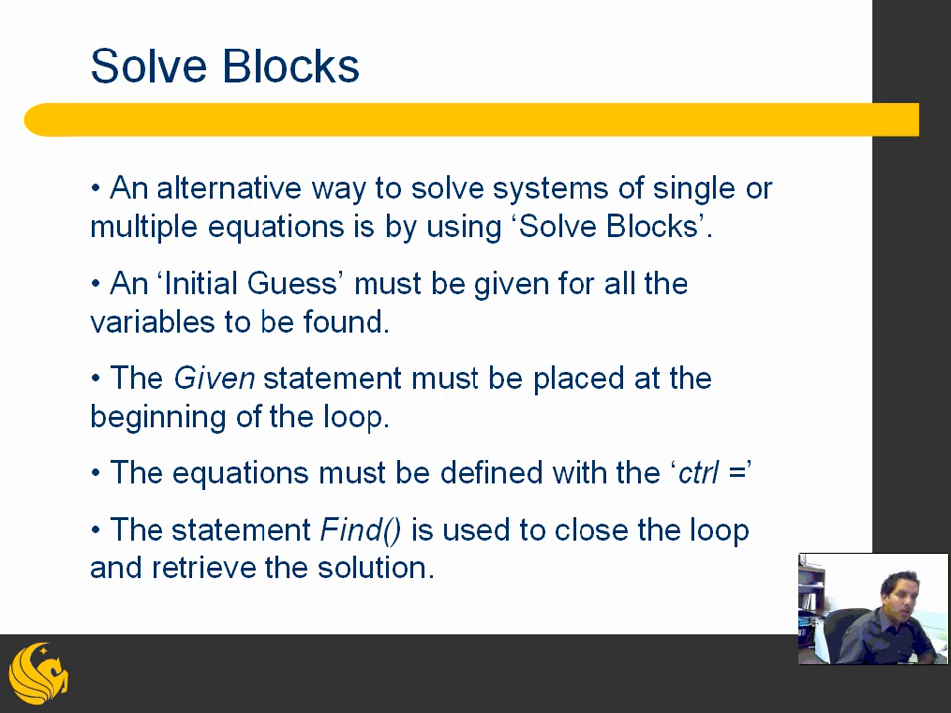
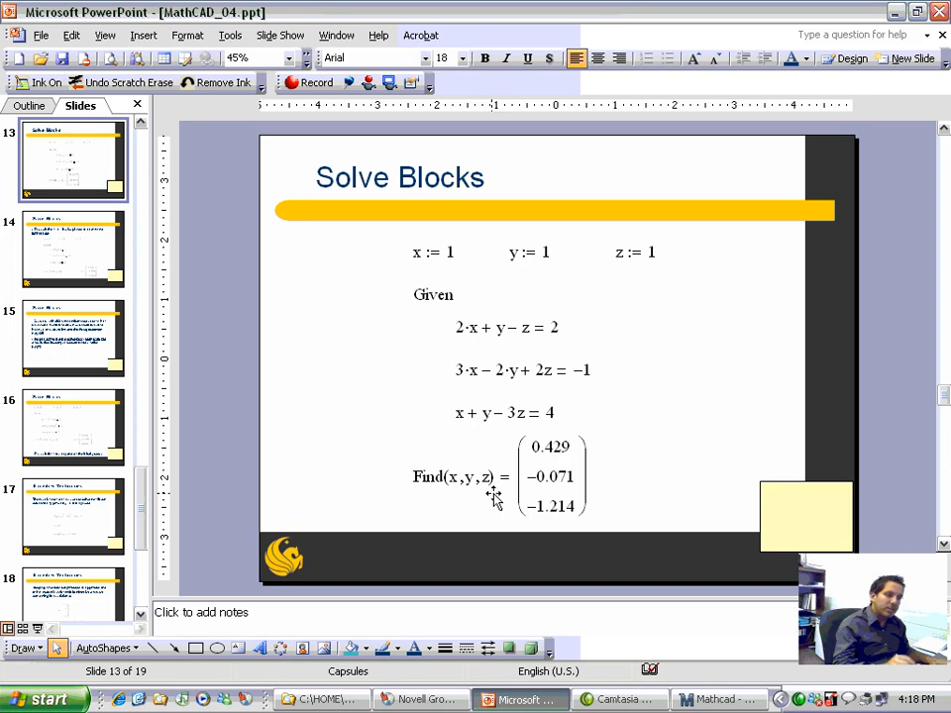
Switch back to Mathcad and place the insertion point at the left margin of the new page below the simplified expression.
key("alt+Tab")
key("Return")
key("Return")
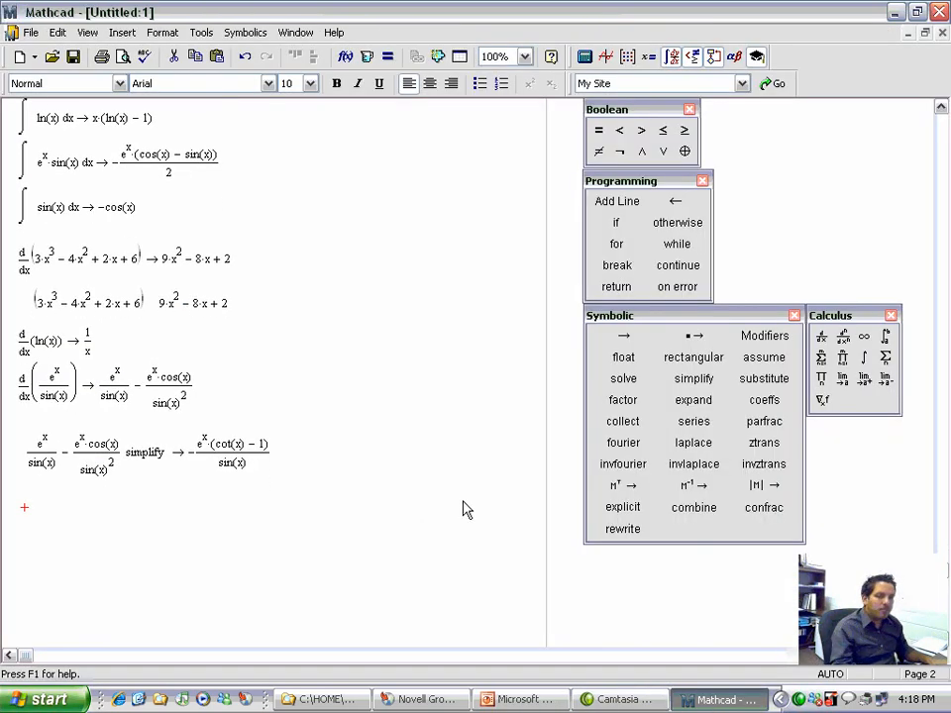
scroll(61, 561, "down", 3)
left_click(25, 467)
key("Left")
key("Left")
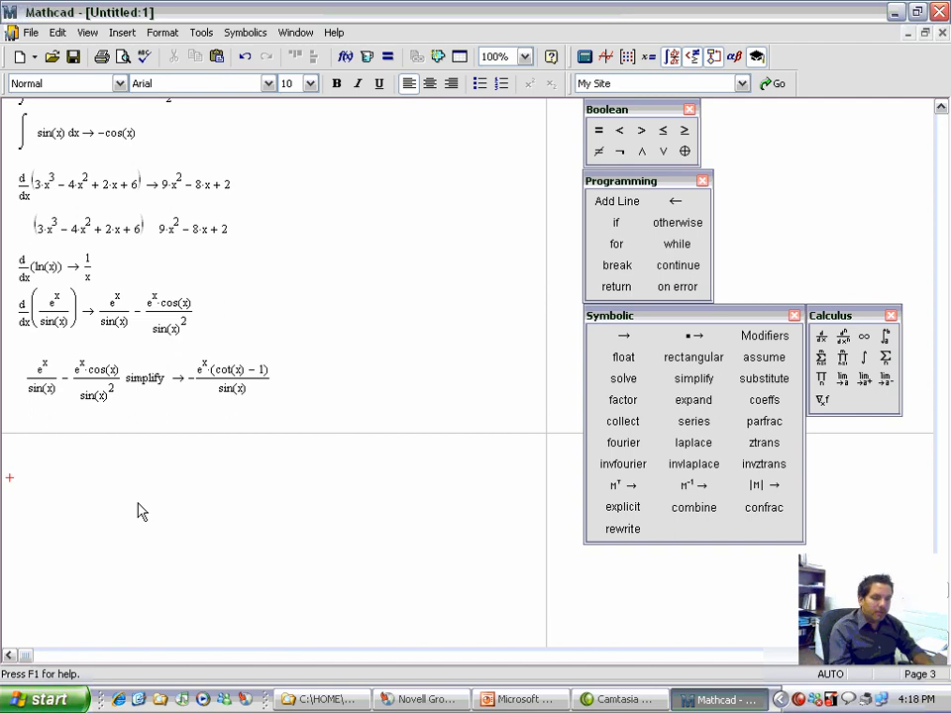
Define the initial guesses x := 1, y := 1 and z := 1 side by side on one line.
type("x:1")
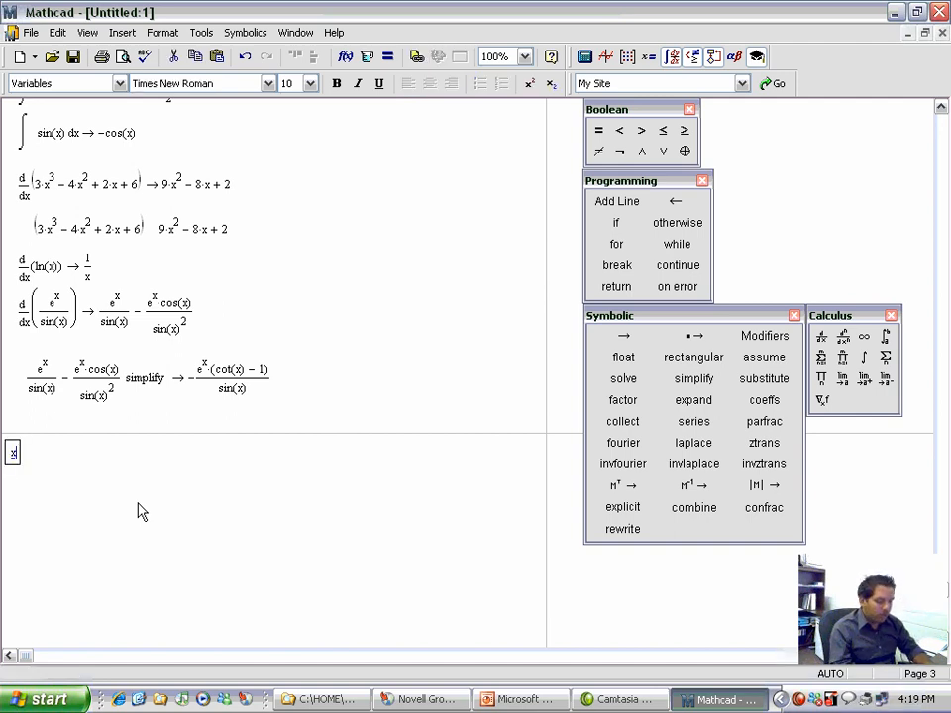
left_click(142, 511)
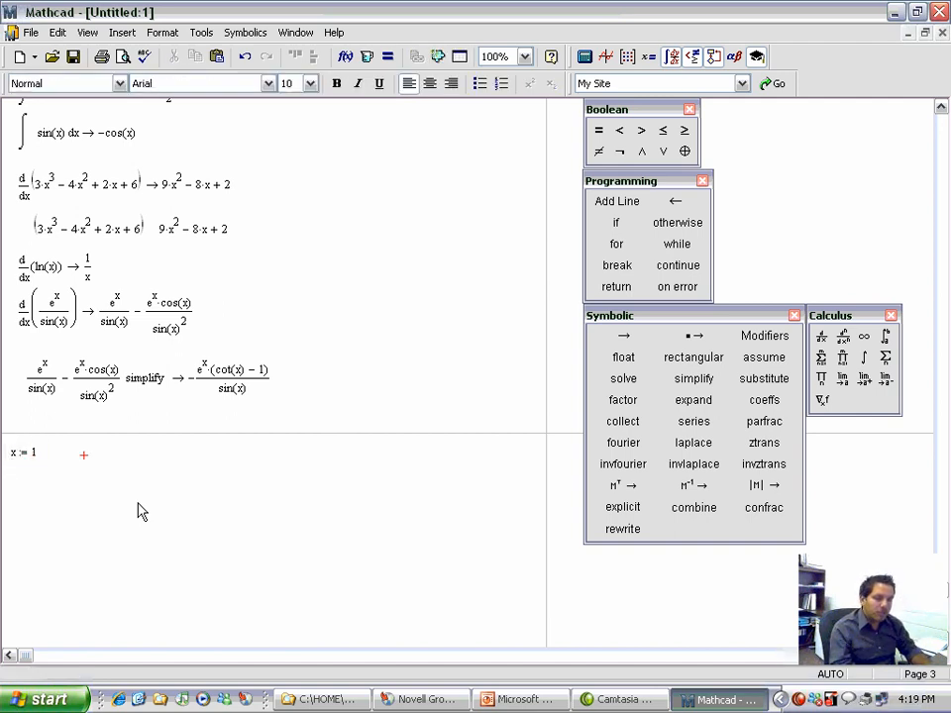
type("y:1")
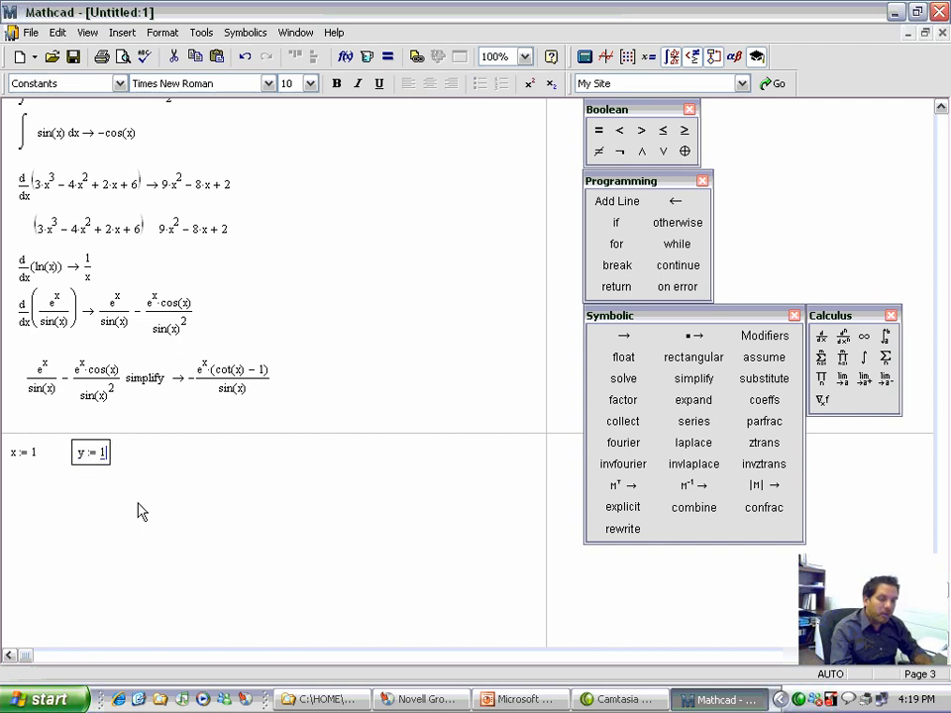
key("Right")
key("Right")
key("Right")
key("Right")
key("Right")
key("Right")
key("Right")
type("z := 1")
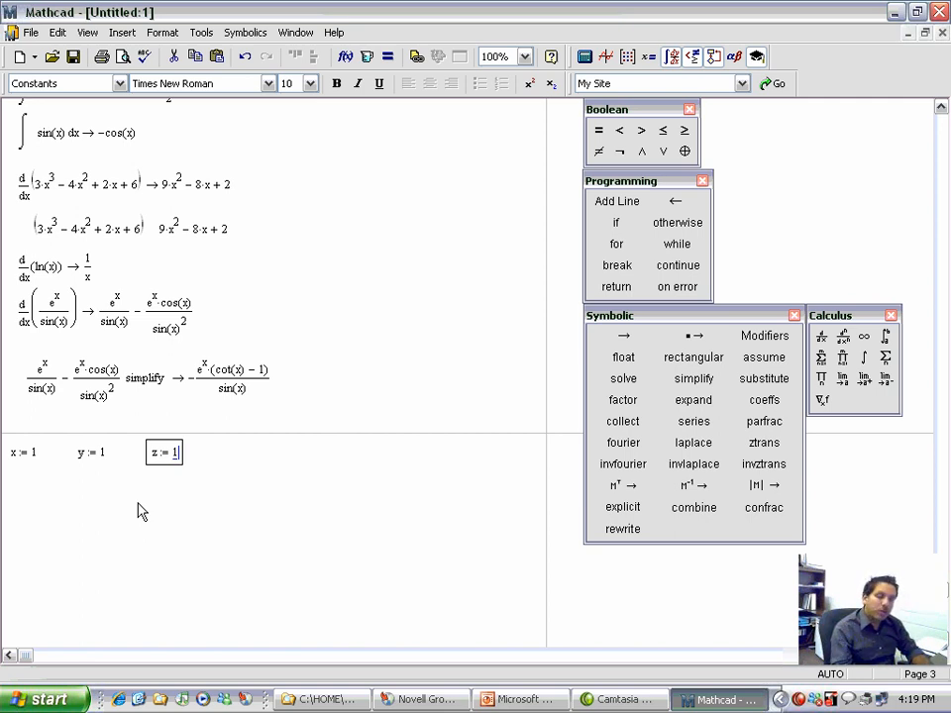
Add the Given statement at the left margin below the initial guesses.
key("Return")
key("Return")
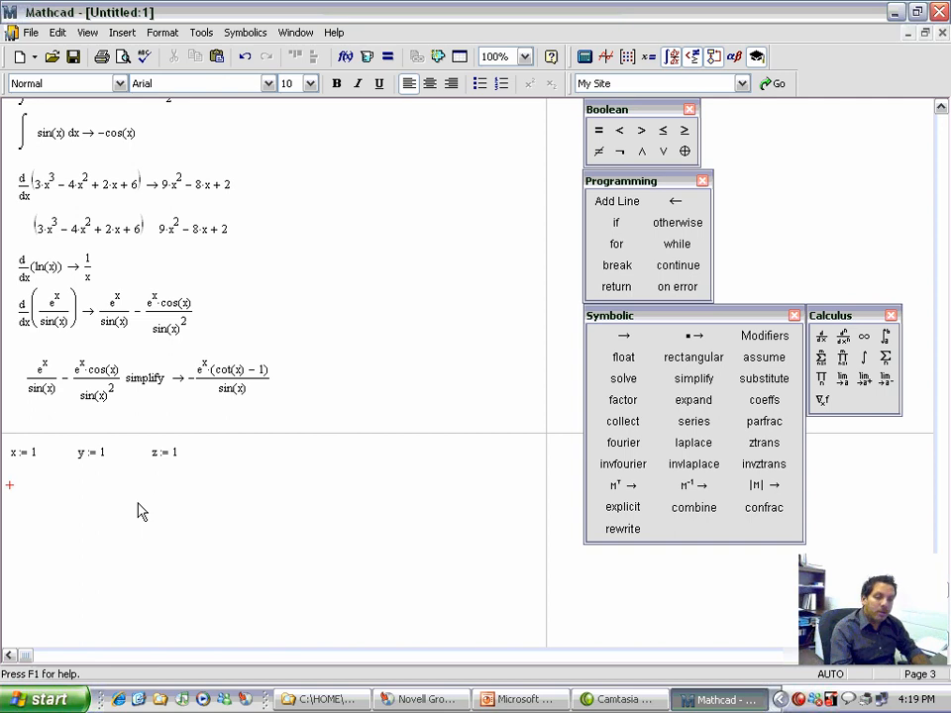
type("Given")
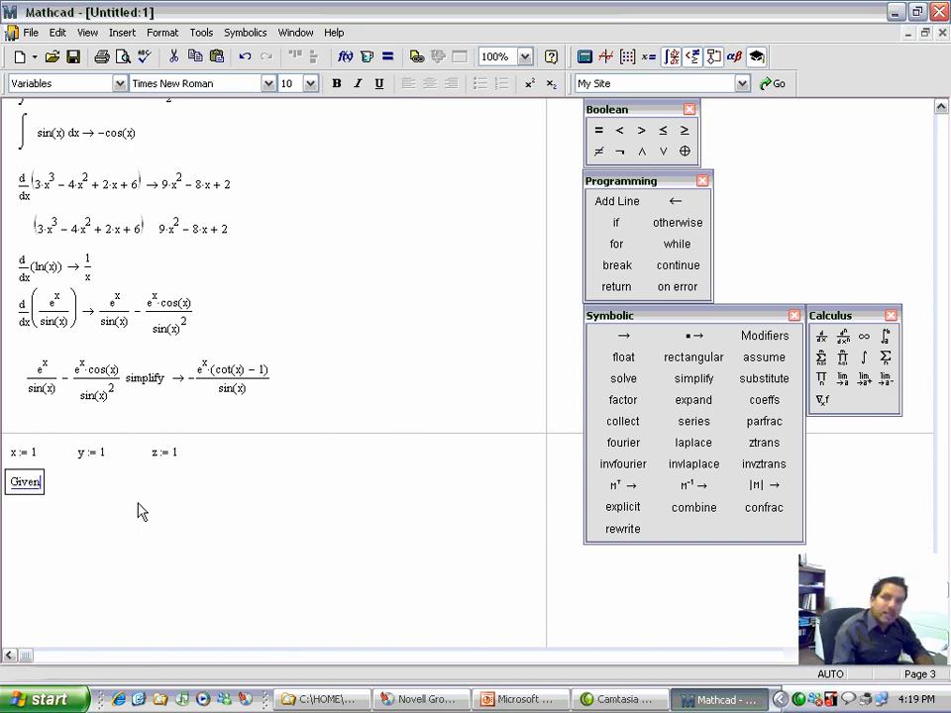
key("Return")
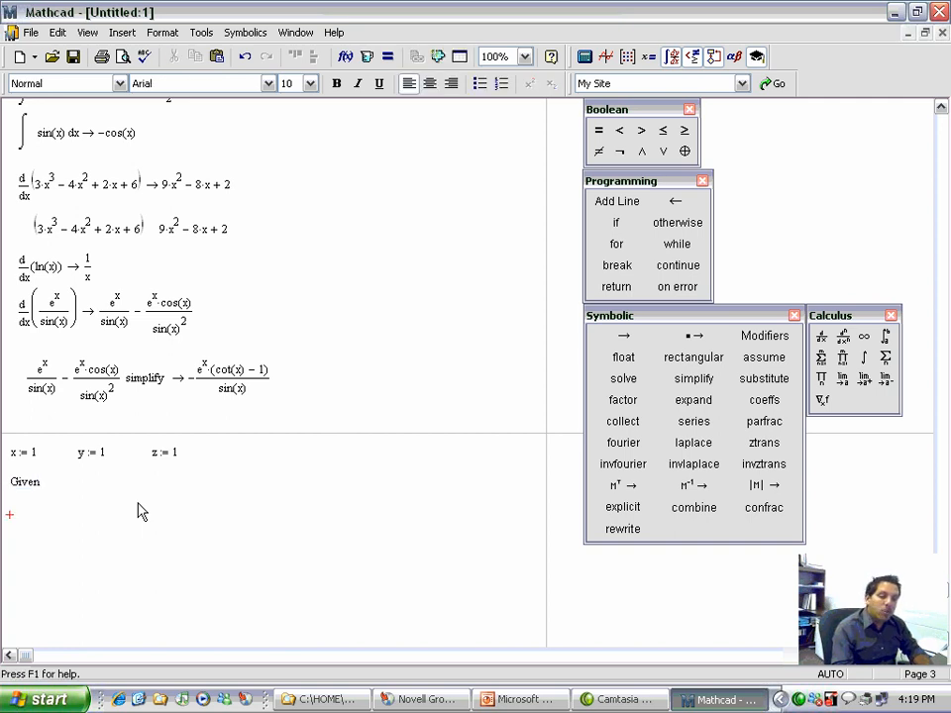
Begin the first solve-block equation, indented below Given, with 2·x + y − z followed by a Boolean equal sign.
key("Tab")
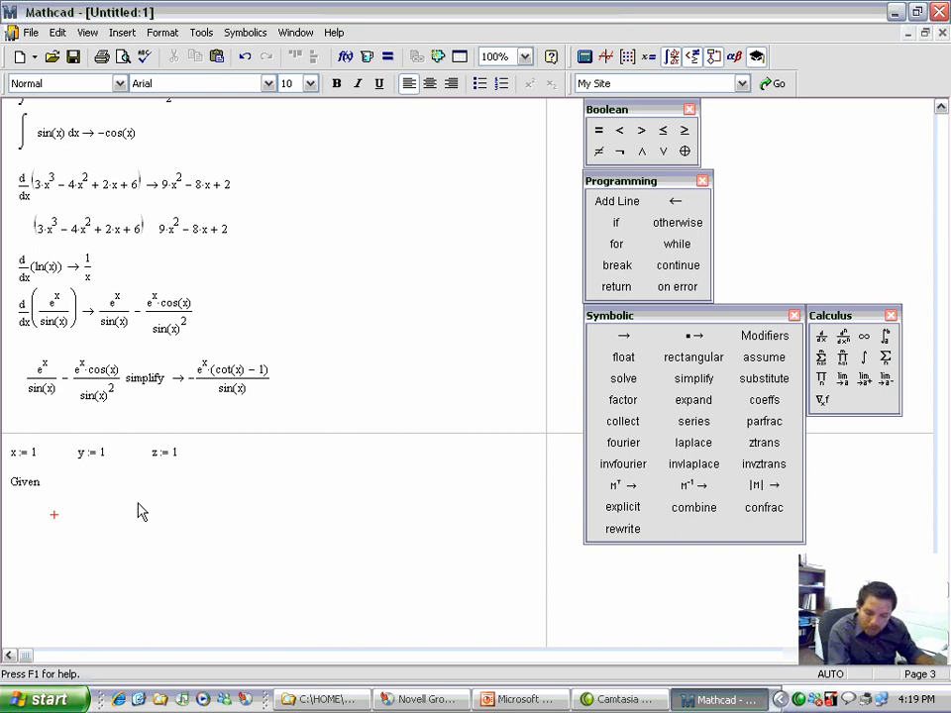
type("2*x+")
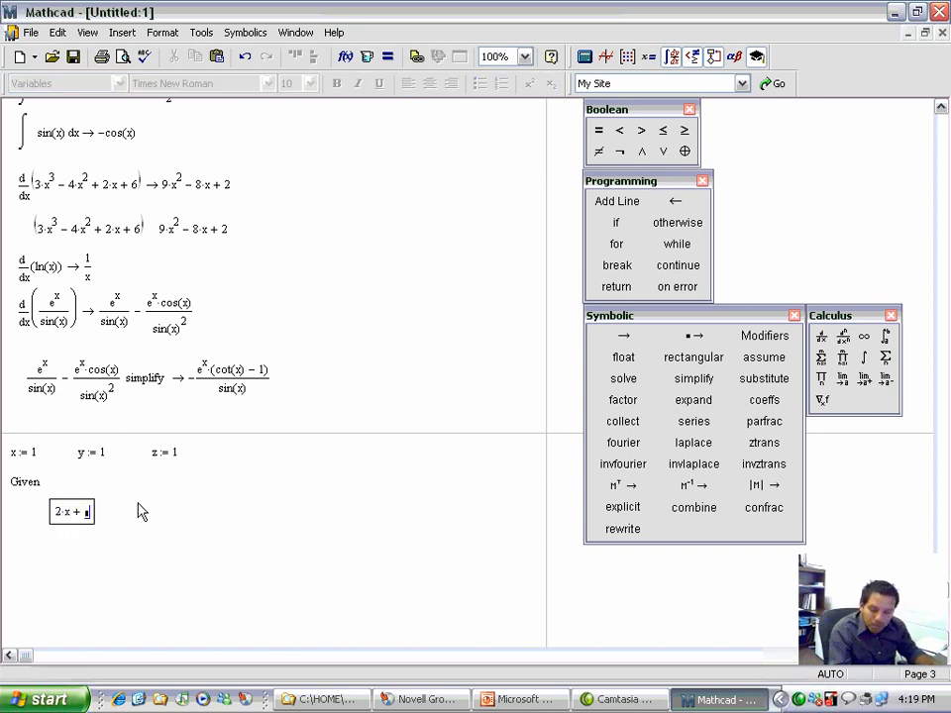
type("y-z")
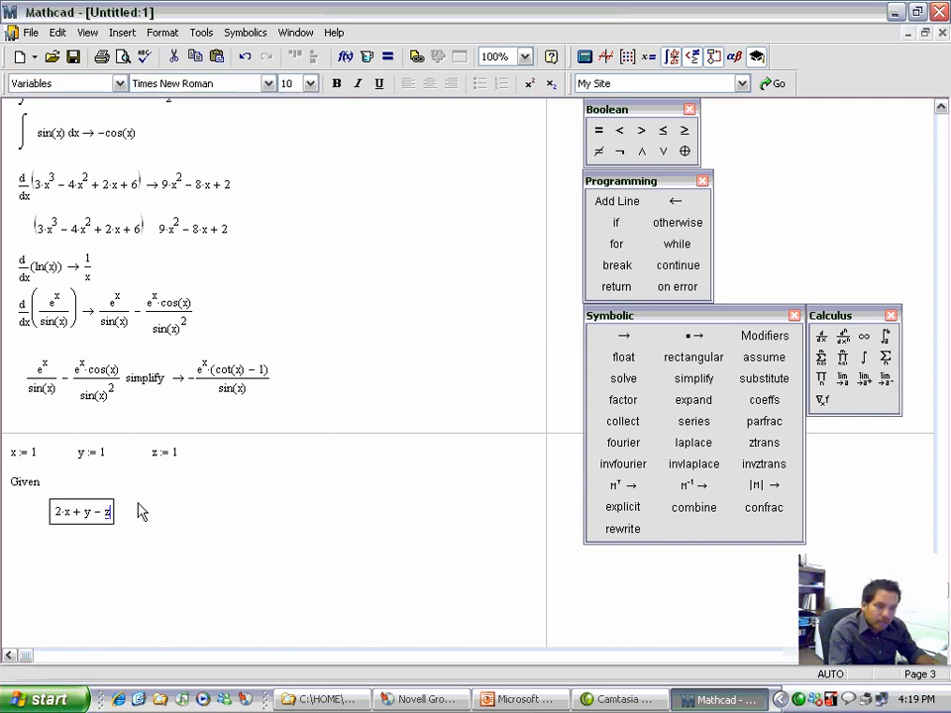
key("ctrl+equal")
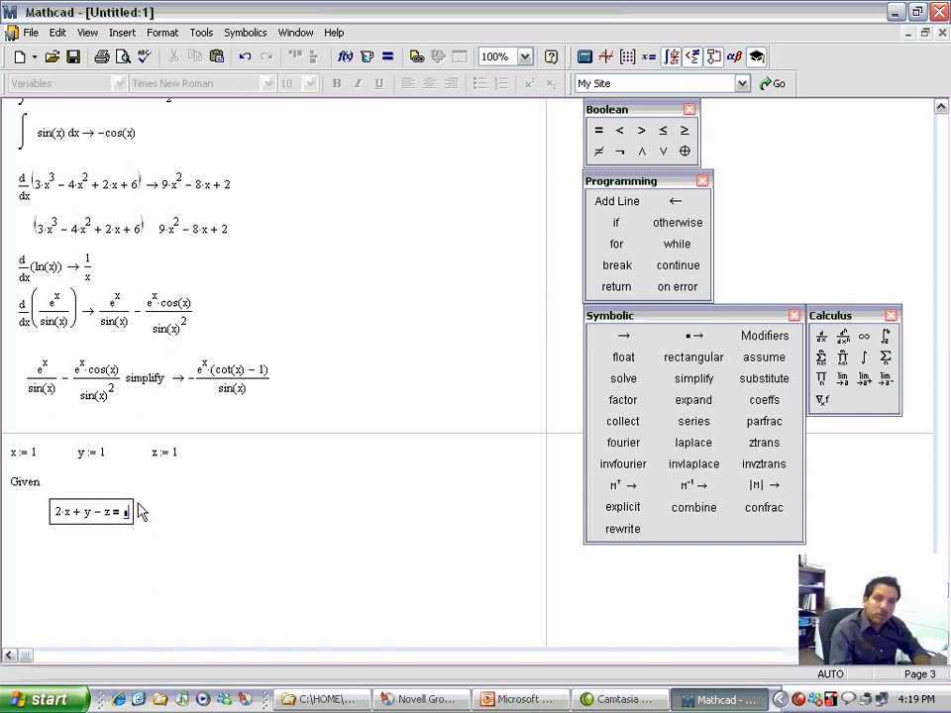
Complete the first equation's right side with 2 and add the second equation 3·x − 2·y + 2·z = −1 below it.
type("2")
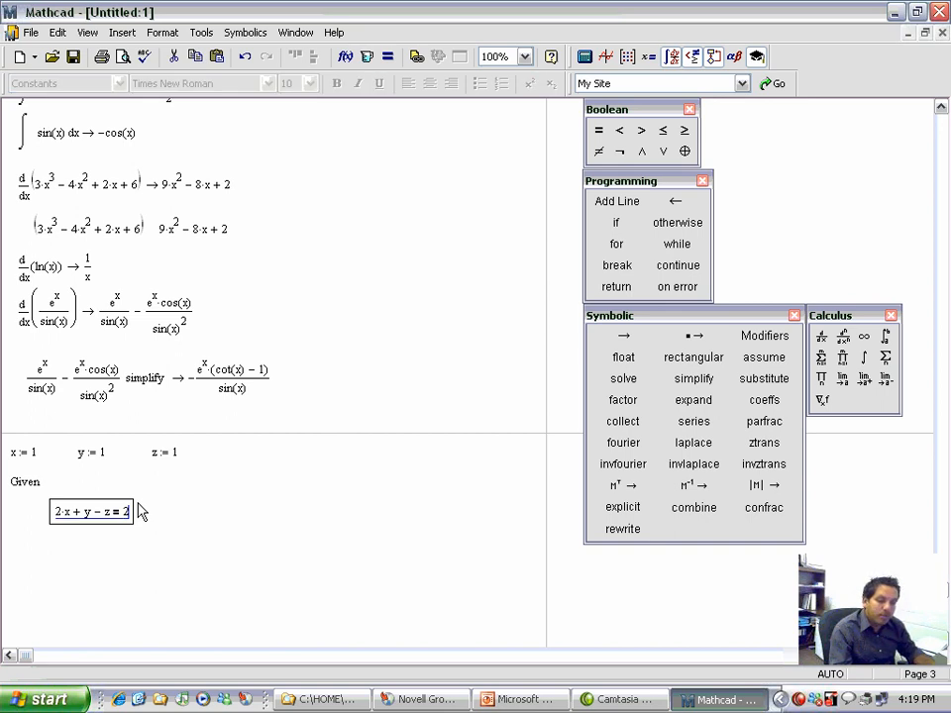
key("Return")
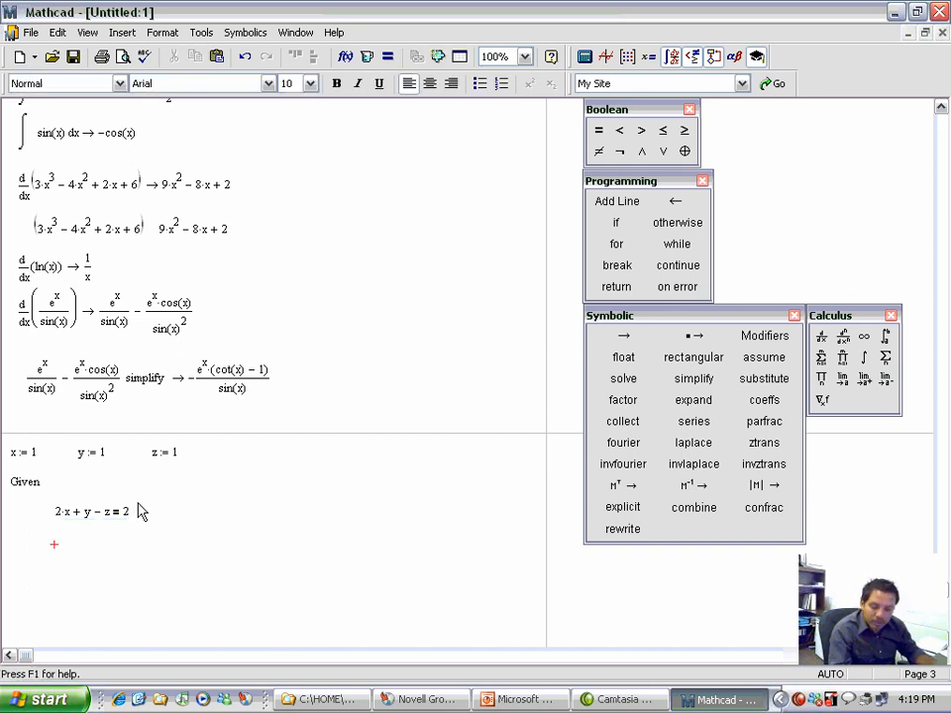
type("3*x-2*y")
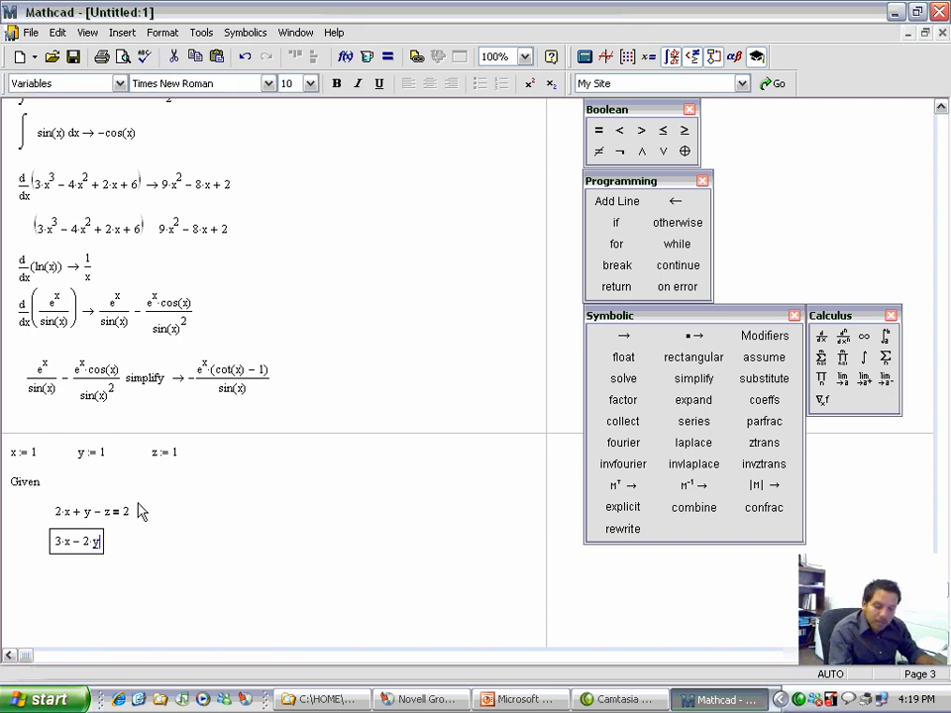
type("+")
type("2*z")
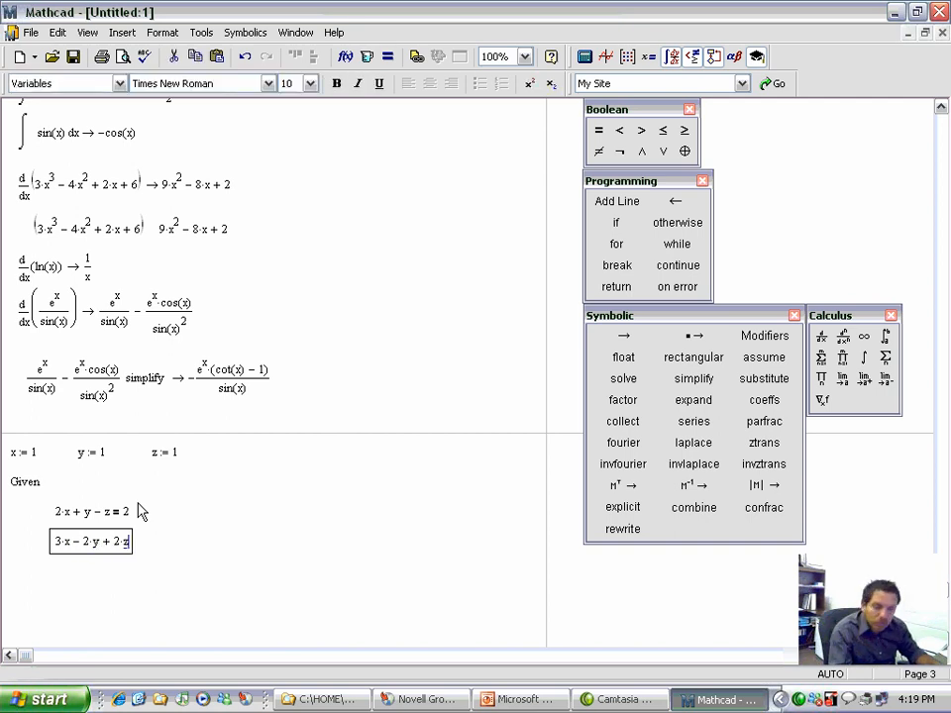
type("= ■")
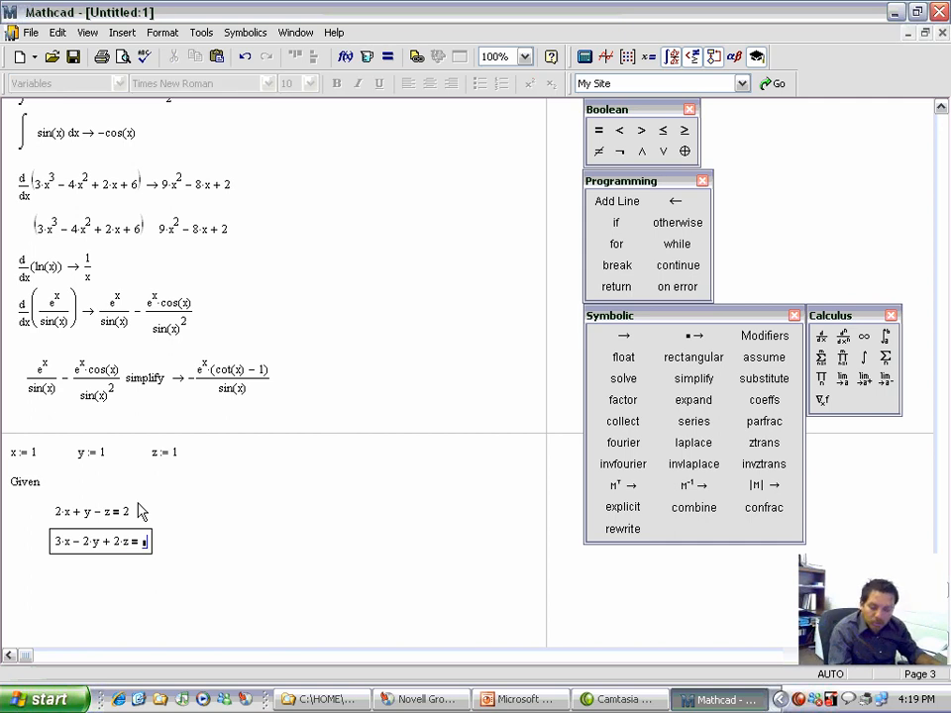
type("-1")
key("Return")
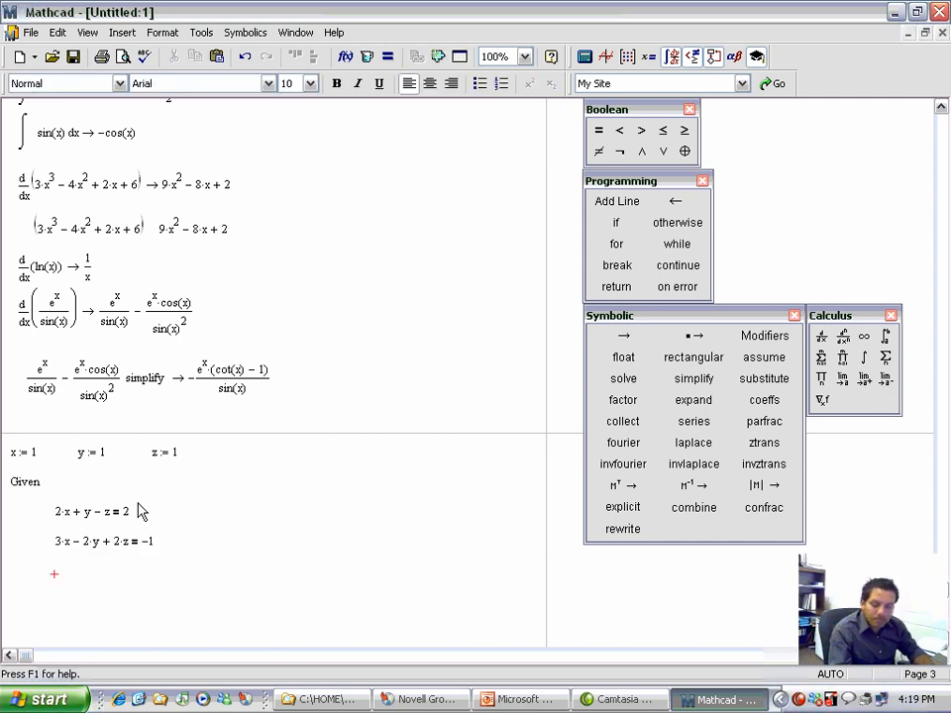
Enter the third equation of the solve block, x + y − 3·z = 4, below the second one.
type("x")
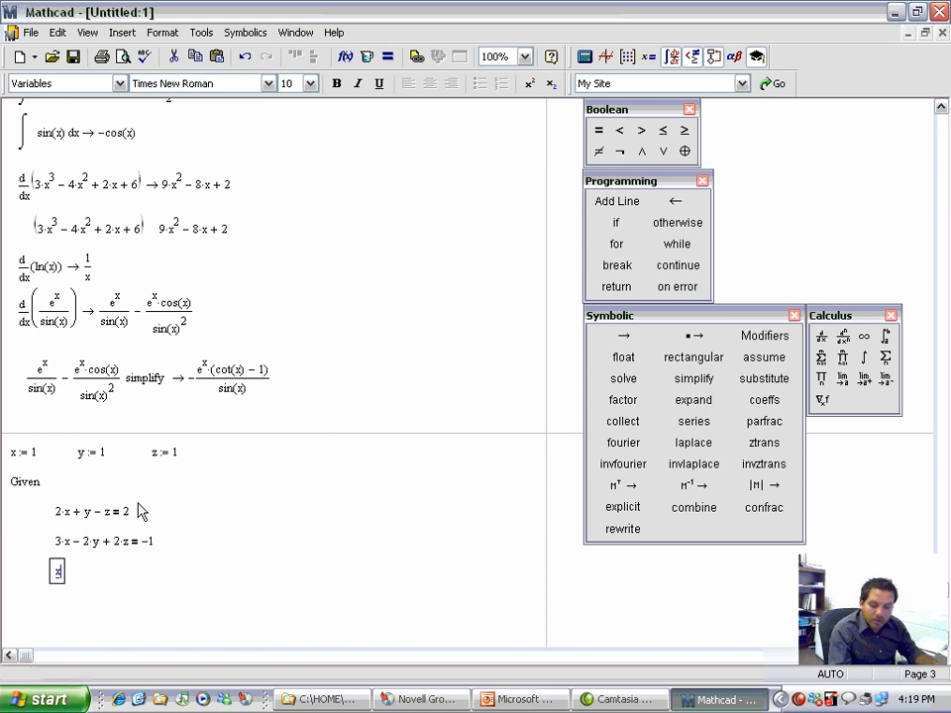
type("+y")
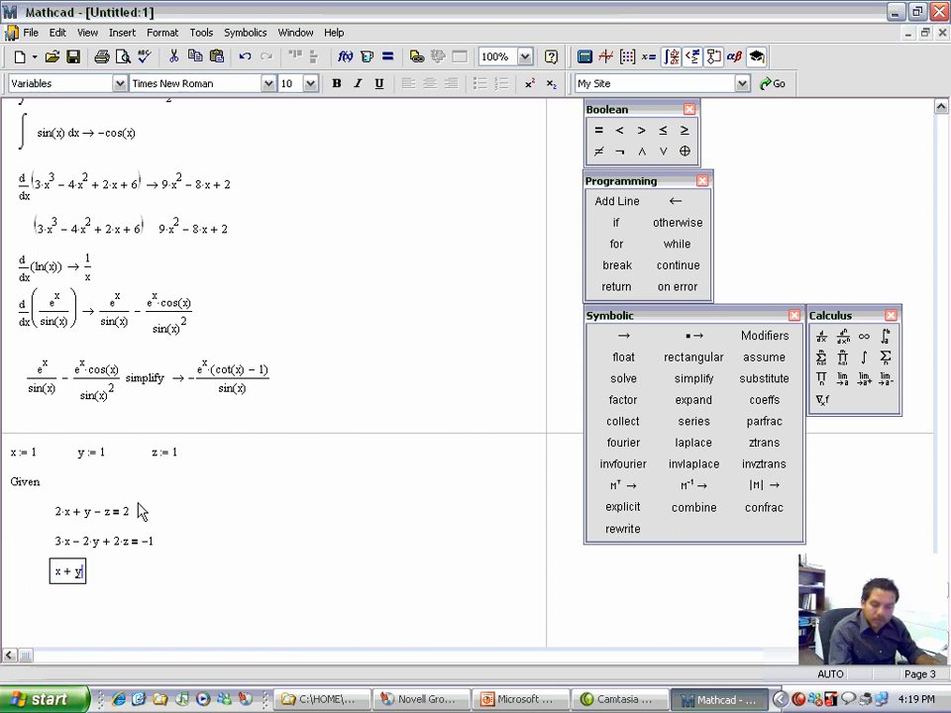
type("-3*z")
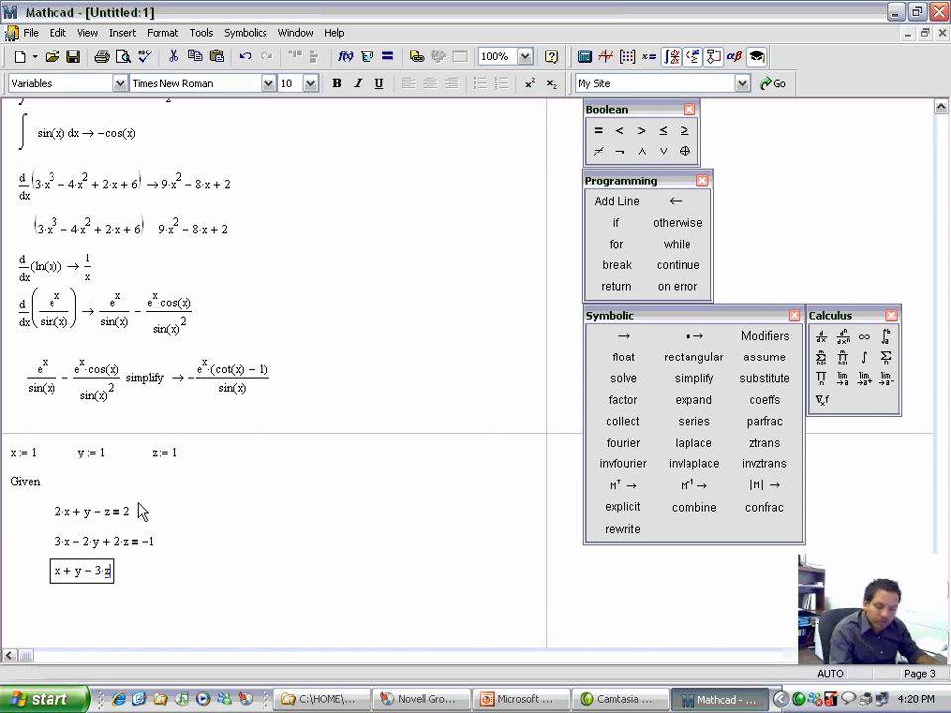
key("ctrl+equal")
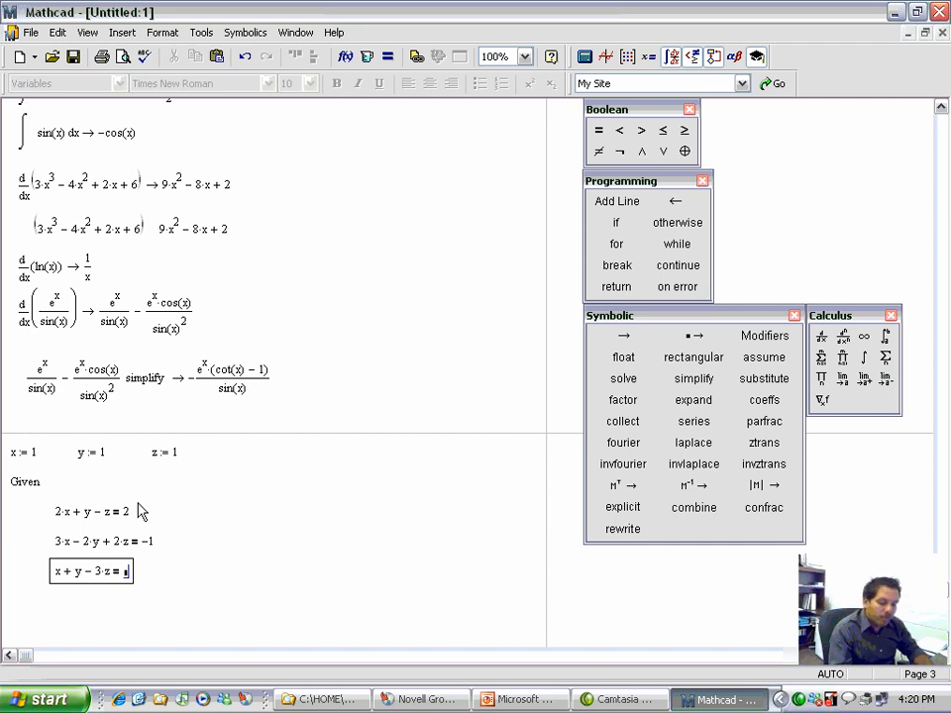
type("4")
key("Return")
Evaluate Find(x,y,z) numerically under the equations and shift its region down so it clears the third equation.
key("Up")
type("Find")
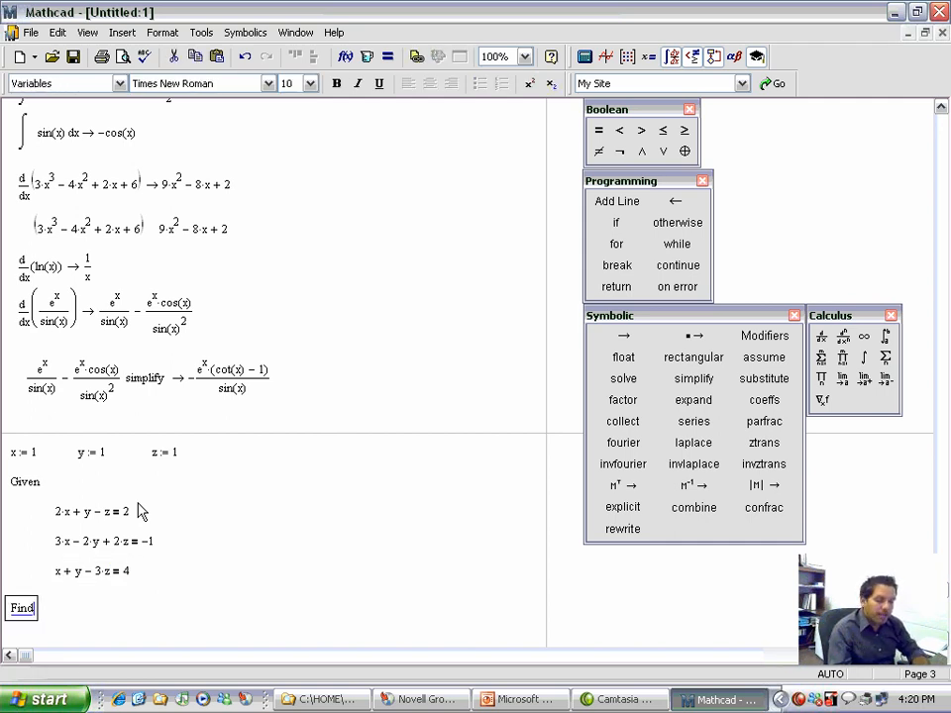
type("(x,")
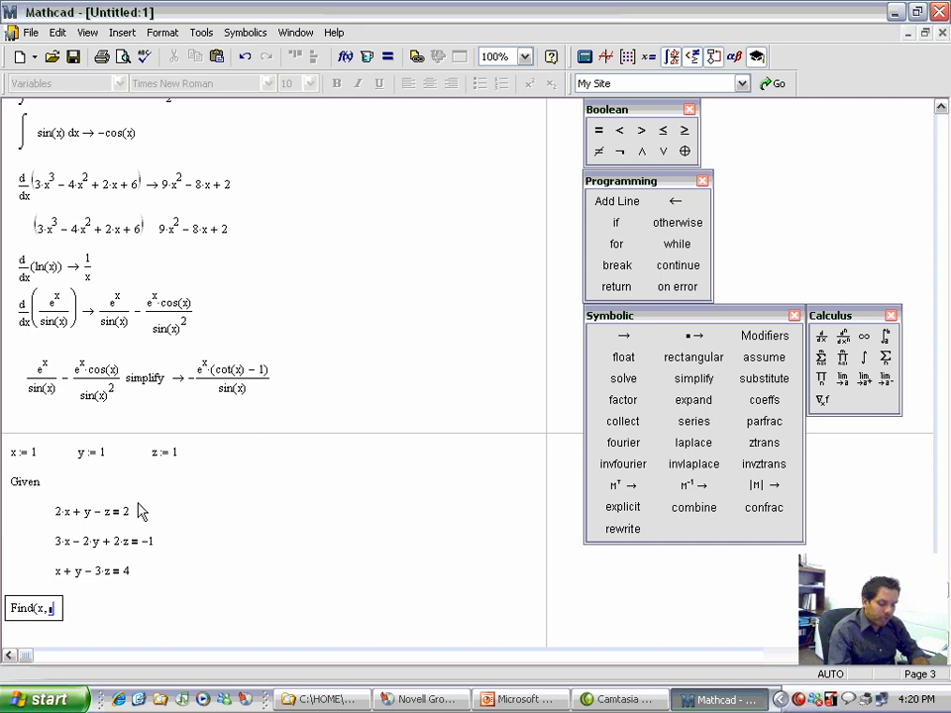
type("y,z) = (0.429 -0.071 -1.214")
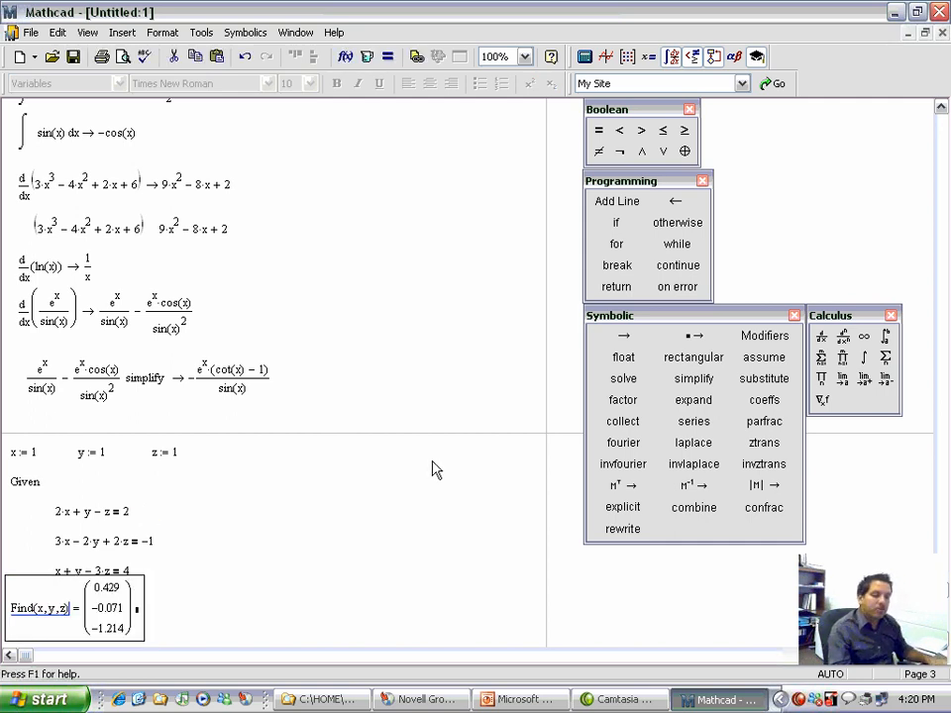
scroll(433, 467, "down", 5)
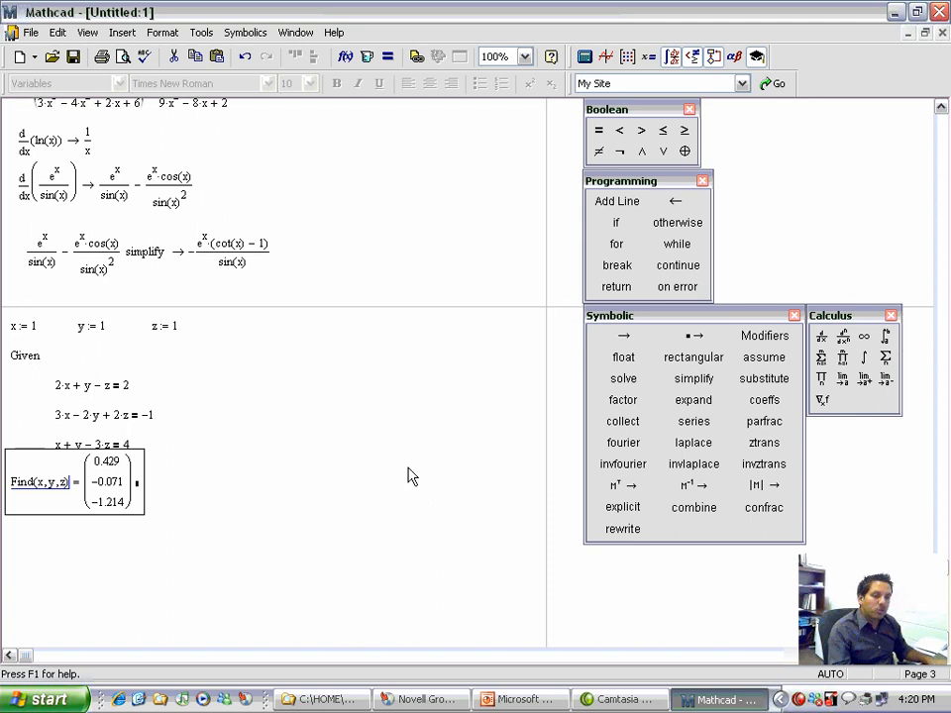
left_click_drag(217, 439, 99, 488)
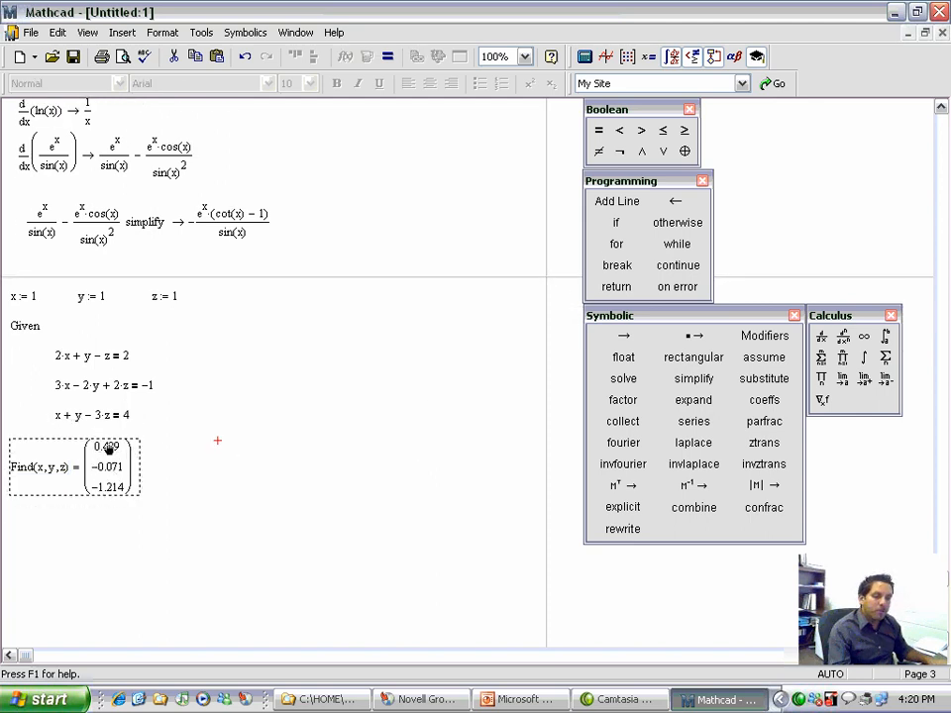
left_click(239, 477)
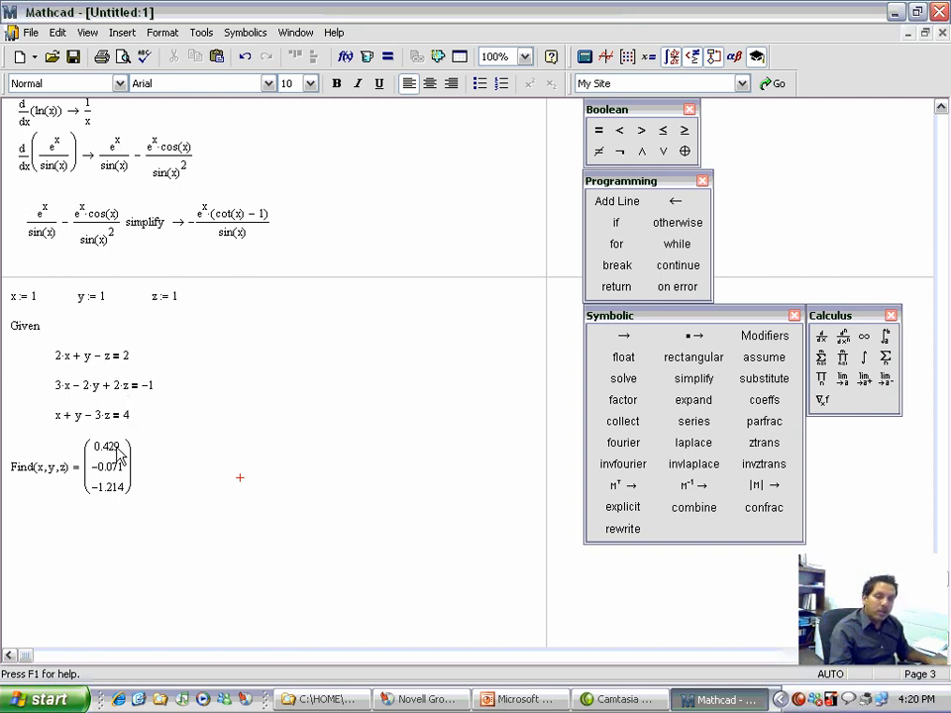
Change the initial guesses to y := 1000 and z := −1000 to test the solution's sensitivity.
left_click(103, 303)
type("000")
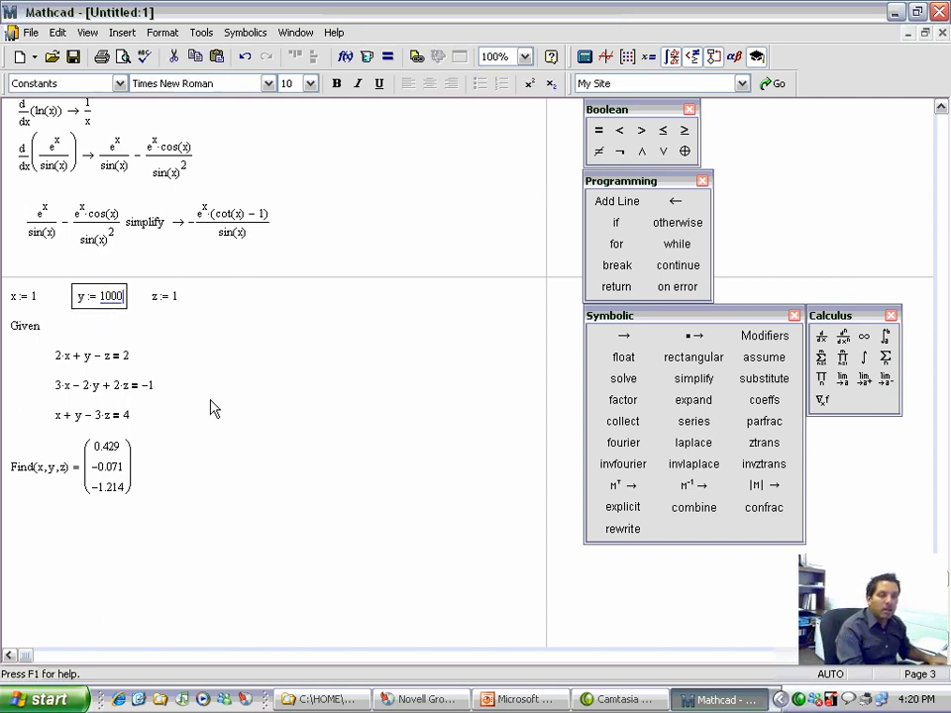
left_click(315, 451)
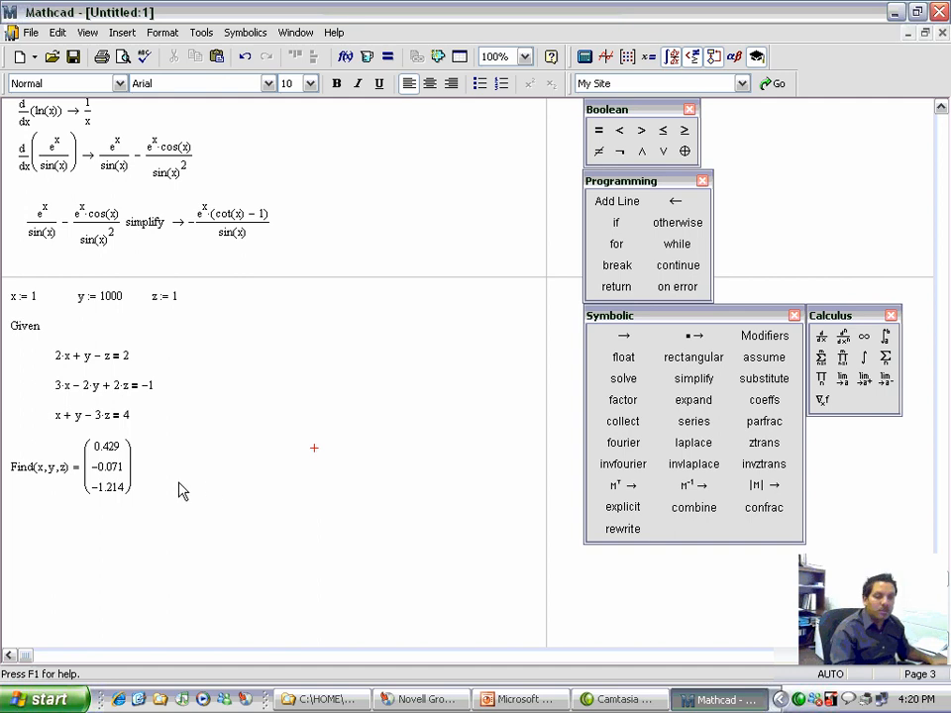
left_click(176, 298)
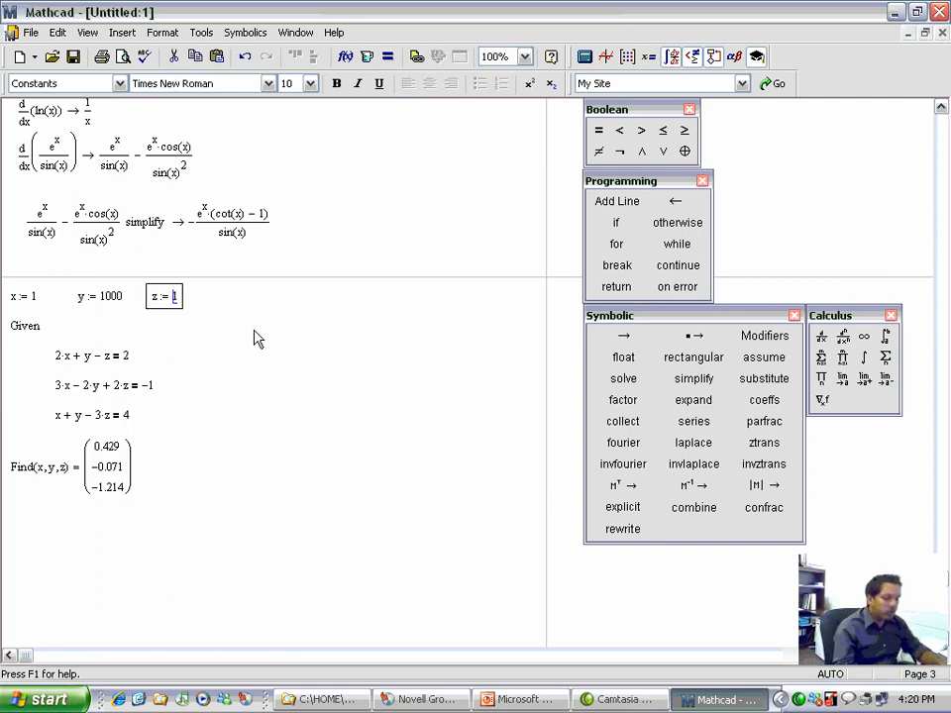
type("-")
key("Right")
type("000")
left_click(262, 535)
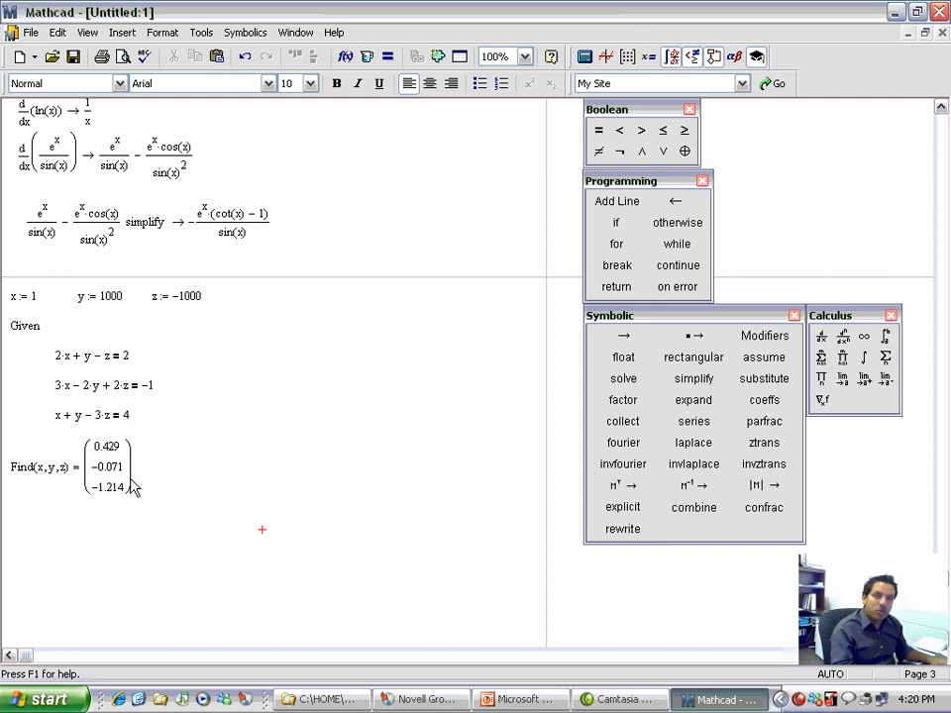
Set the initial guesses for y and z back to 1.
double_click(107, 299)
type("1")
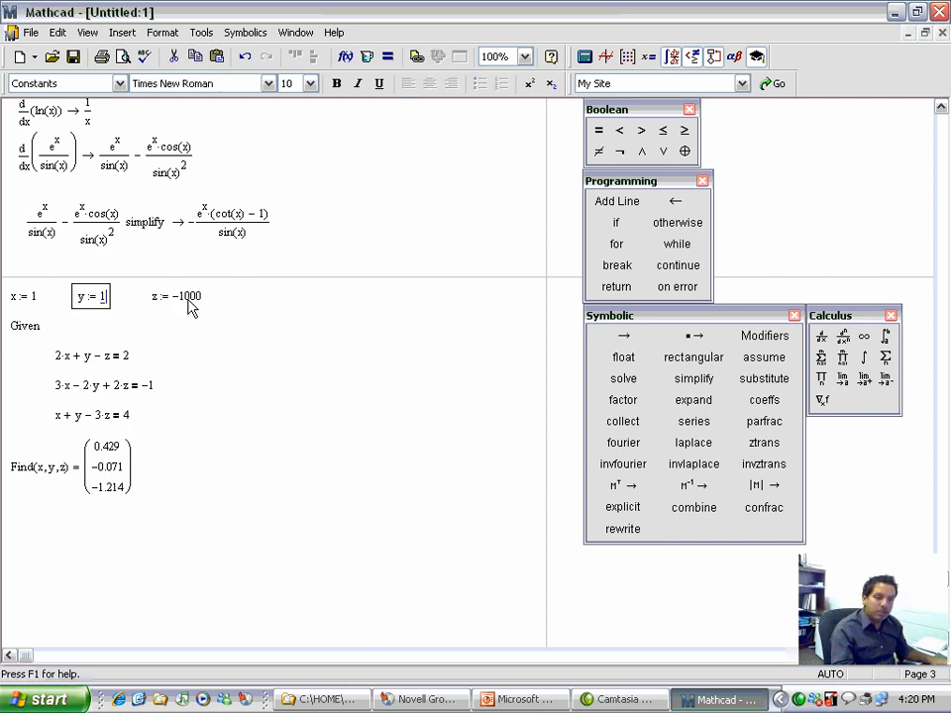
double_click(190, 296)
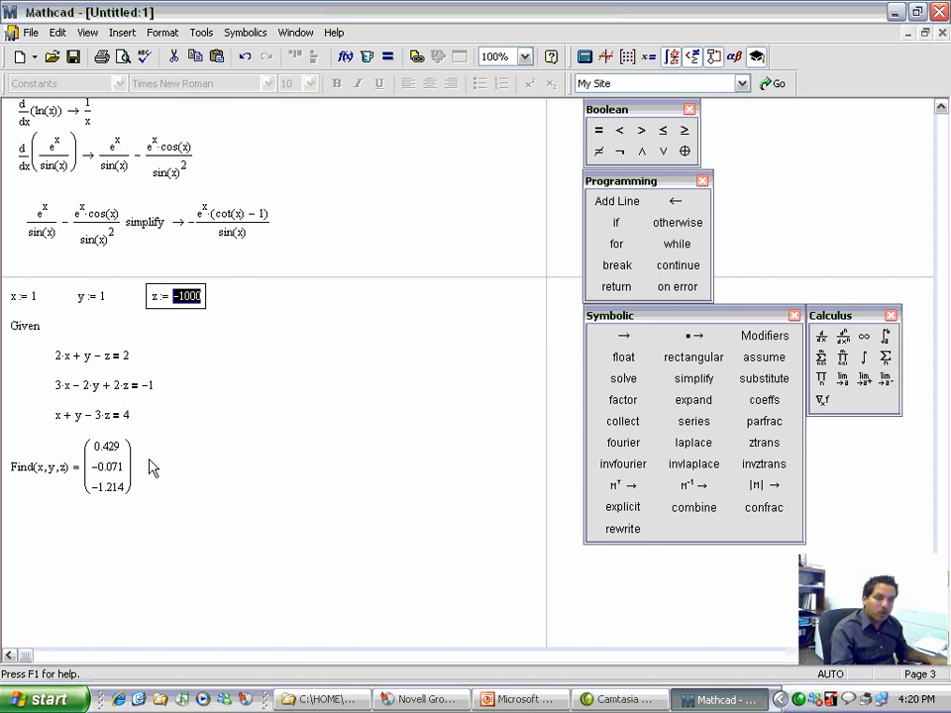
type("1")
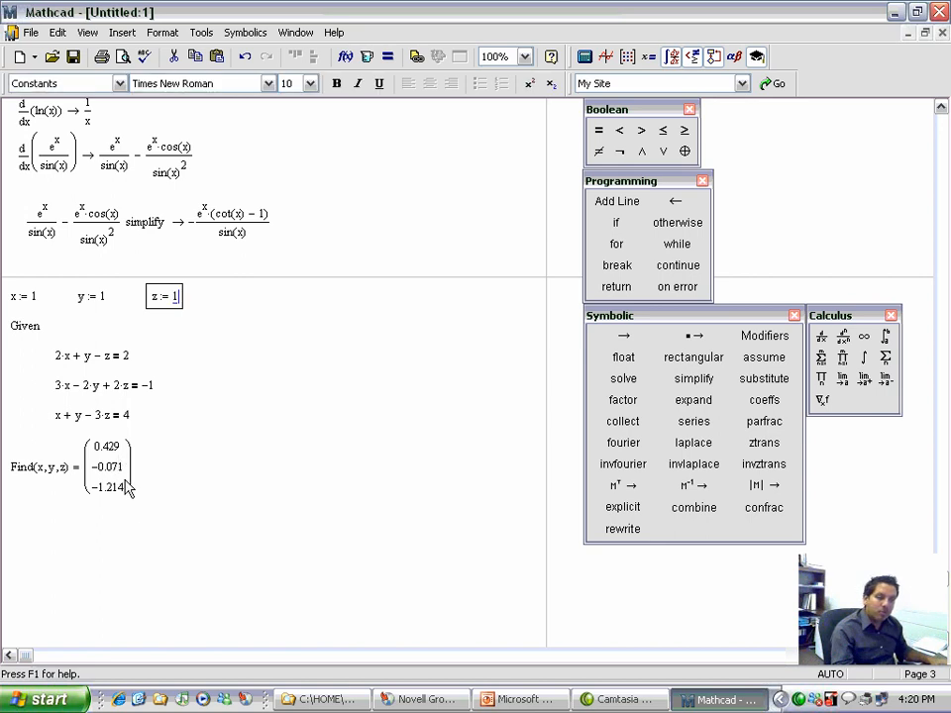
Insert a 3×3 matrix below the Find result and fill its first row with 2, 1, −1.
left_click(76, 537)
key("Return")
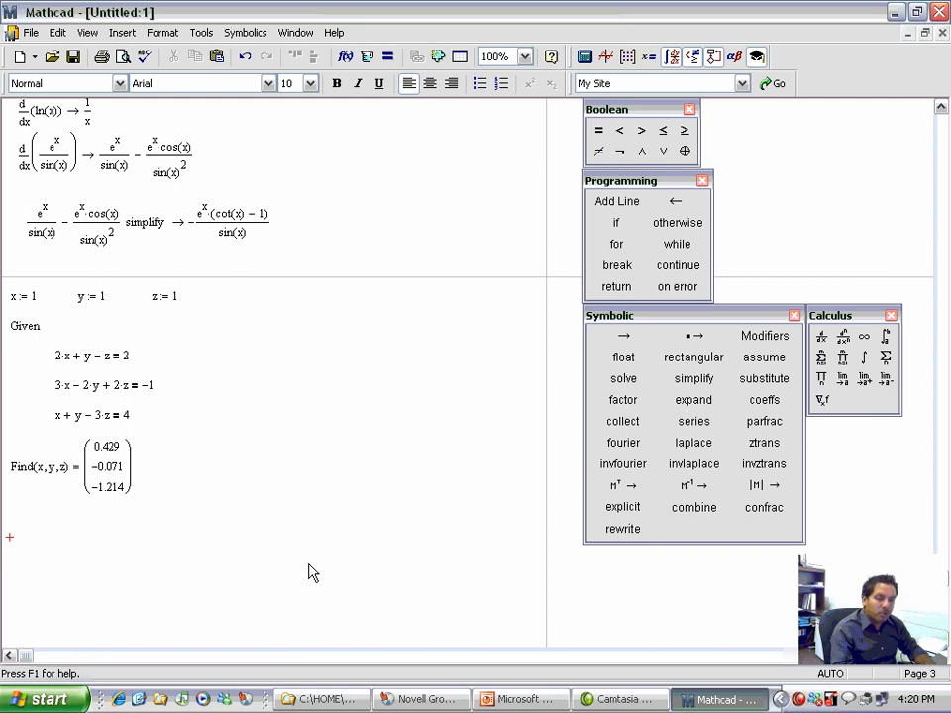
key("ctrl+m")
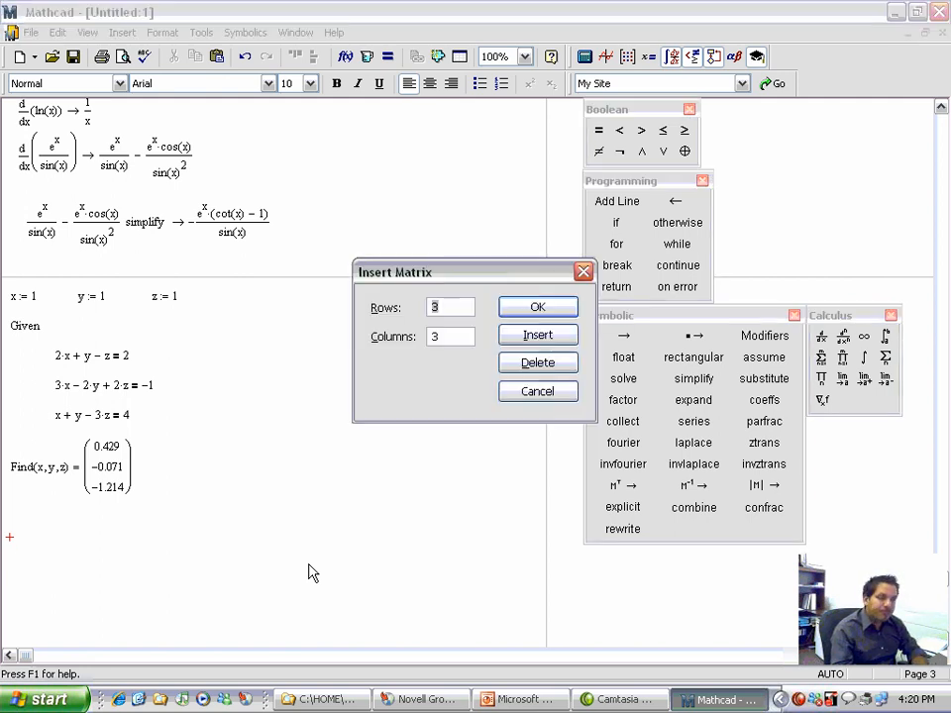
key("Return")
type("2")
key("Tab")
type("1")
key("Tab")
type("-1")
Fill the matrix's second row with 3, −2, 2 and its third row with 1, 1, −3.
key("Tab")
type("3")
key("Tab")
type("-2")
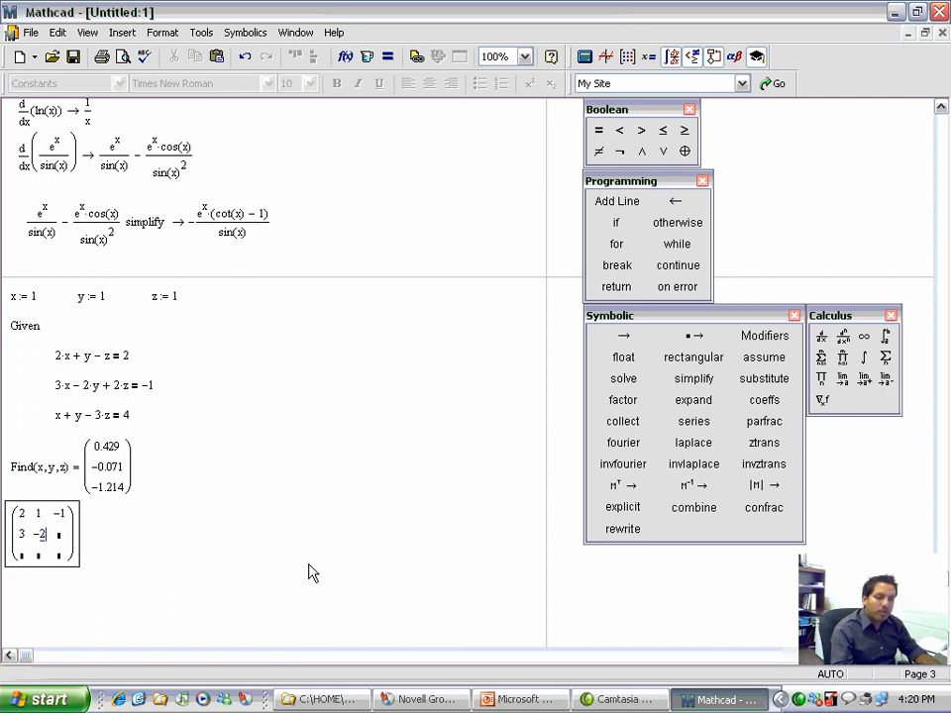
key("Tab")
type("2")
key("Tab")
type("1")
key("Tab")
type("1")
key("Tab")
type("-3")
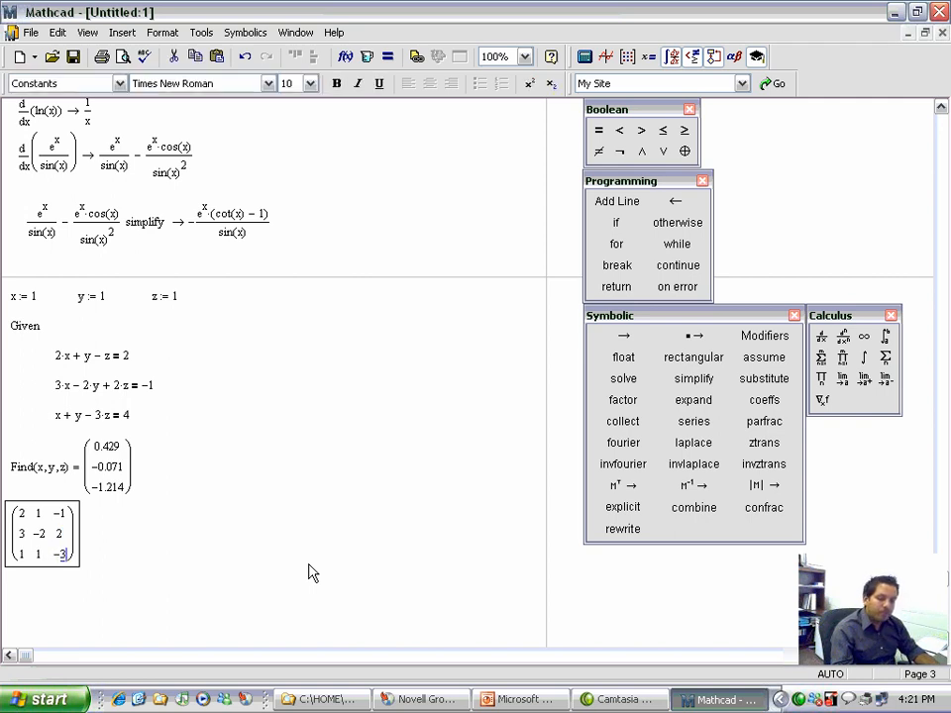
Raise the whole 3×3 coefficient matrix to the power −1.
left_click(312, 572)
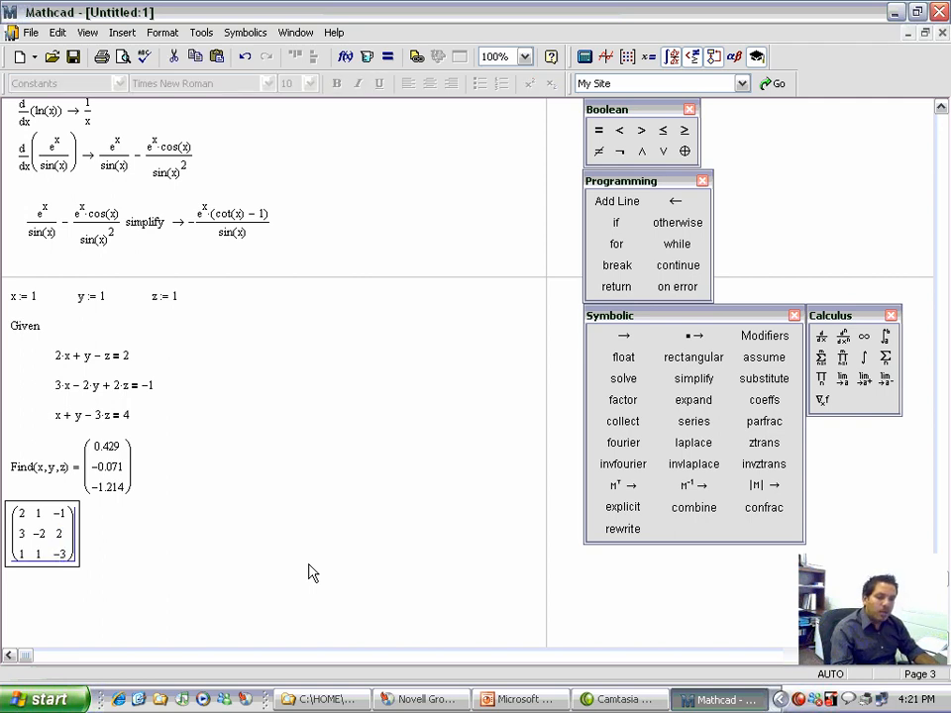
key("asciicircum")
type("-1")
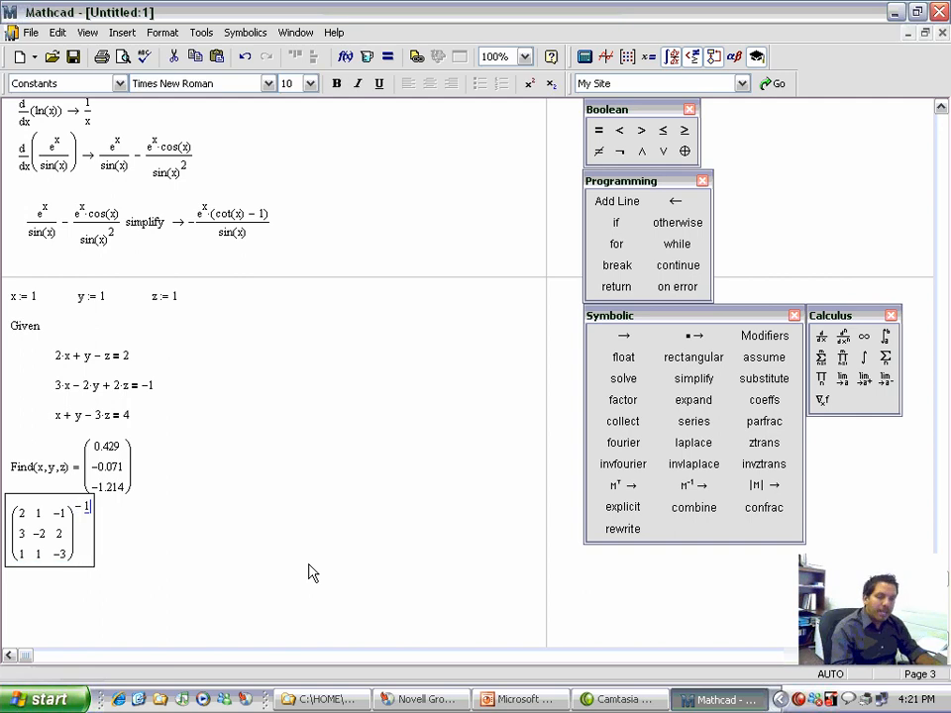
key("space")
Multiply the inverse matrix by a new 3×1 column vector containing 2, −1 and 4.
type("*")
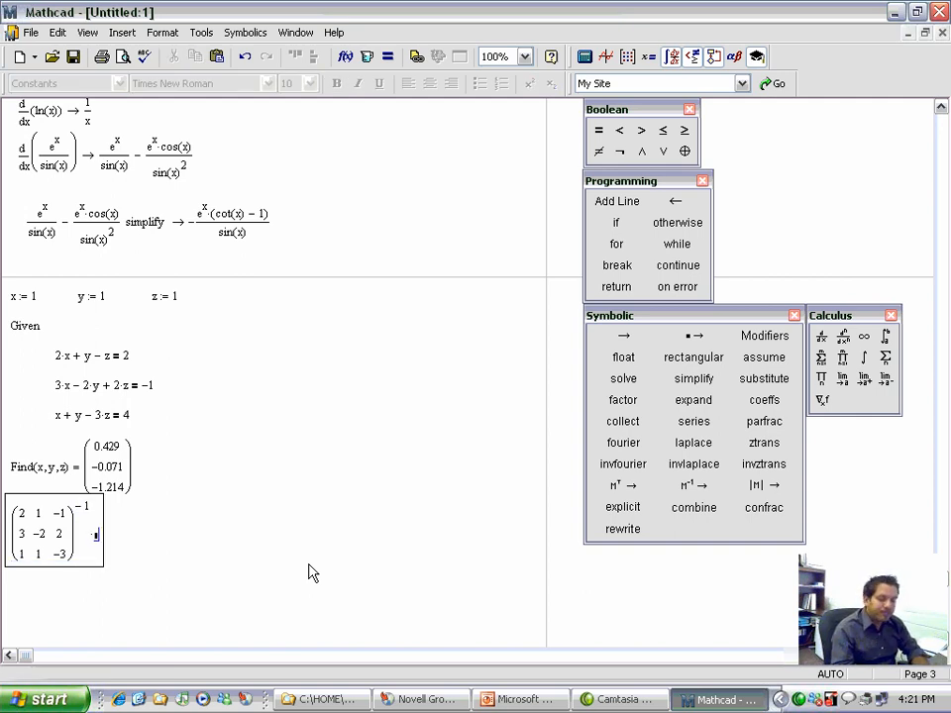
key("ctrl+m")
key("Tab")
type("1")
key("Return")
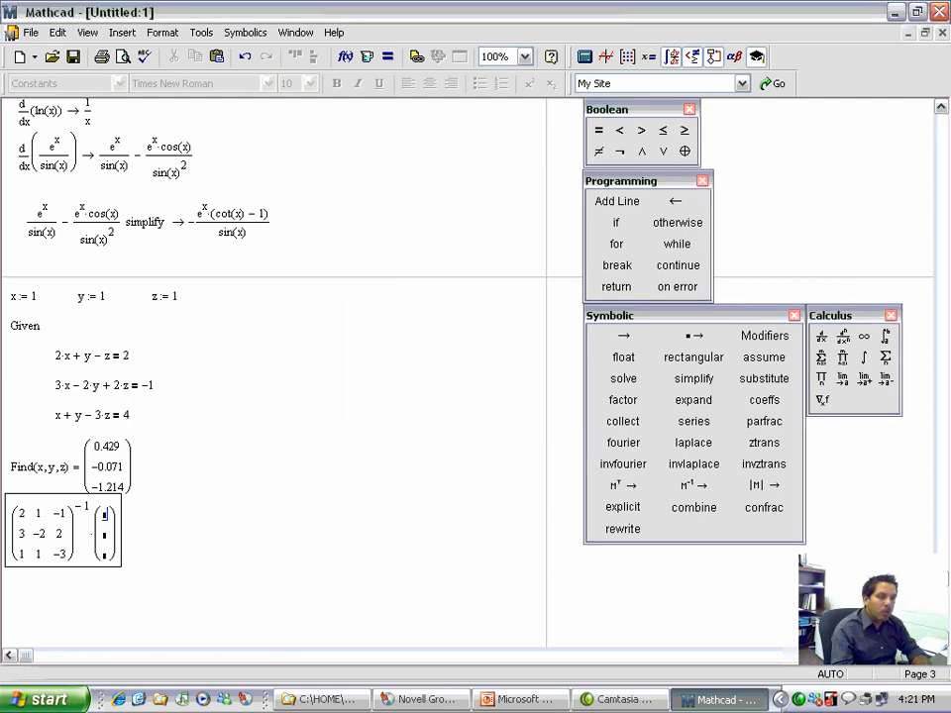
type("2")
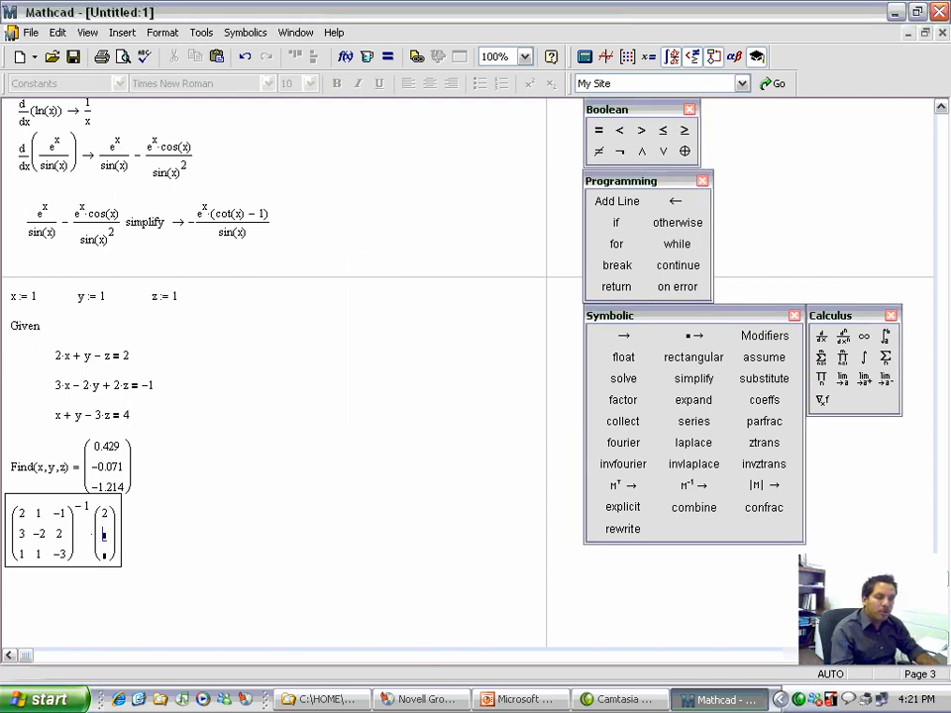
key("Tab")
type("-1")
key("Tab")
type("4")
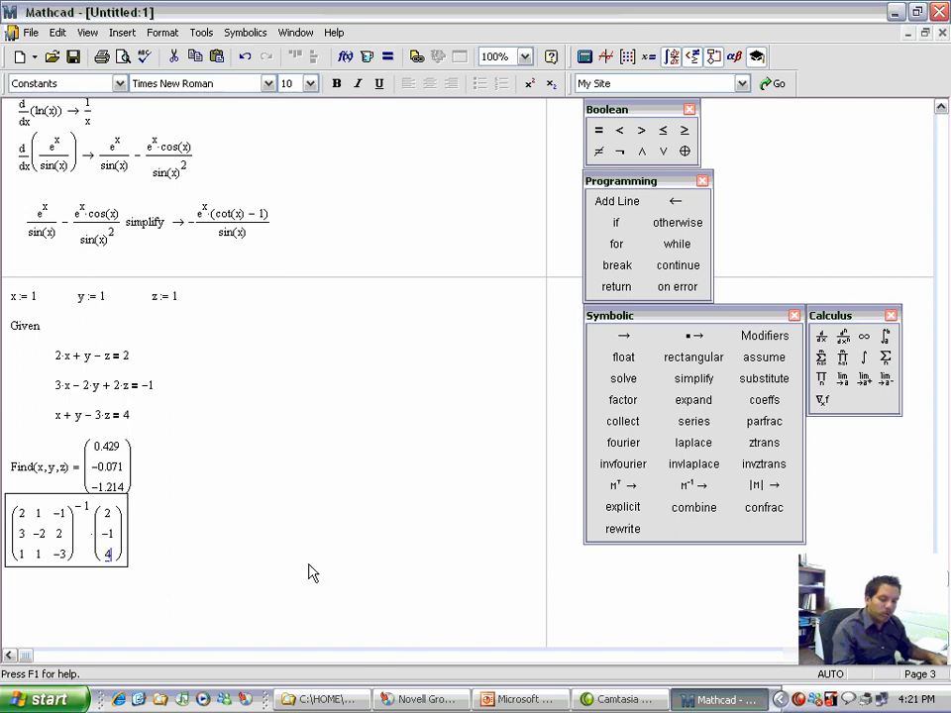
Move the inverse-matrix product slightly down, clear of the Find result, and evaluate it numerically.
left_click_drag(203, 536, 107, 557)
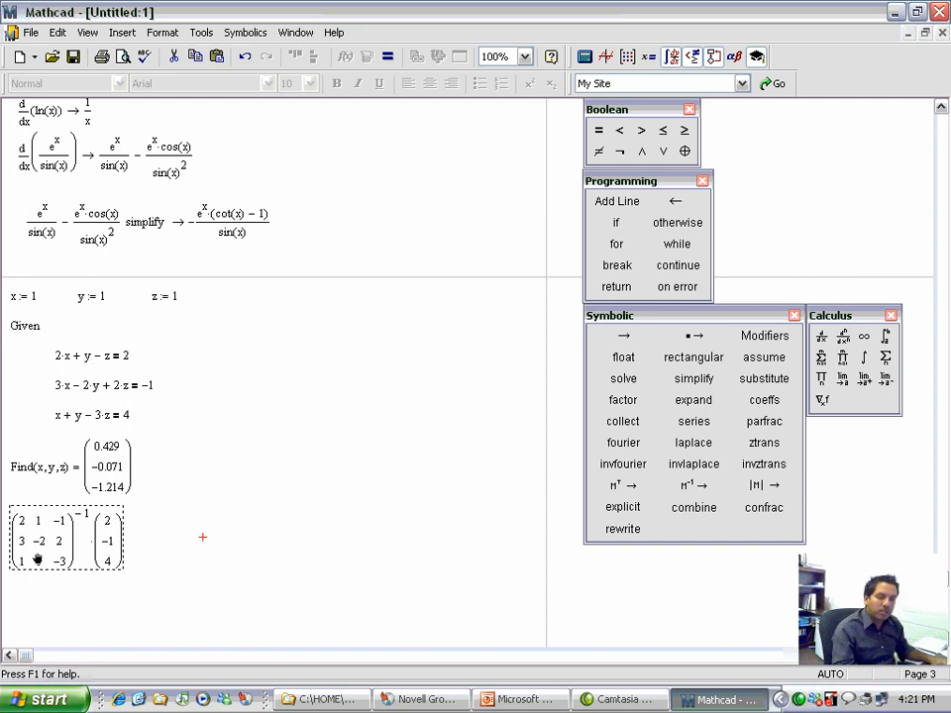
left_click(121, 565)
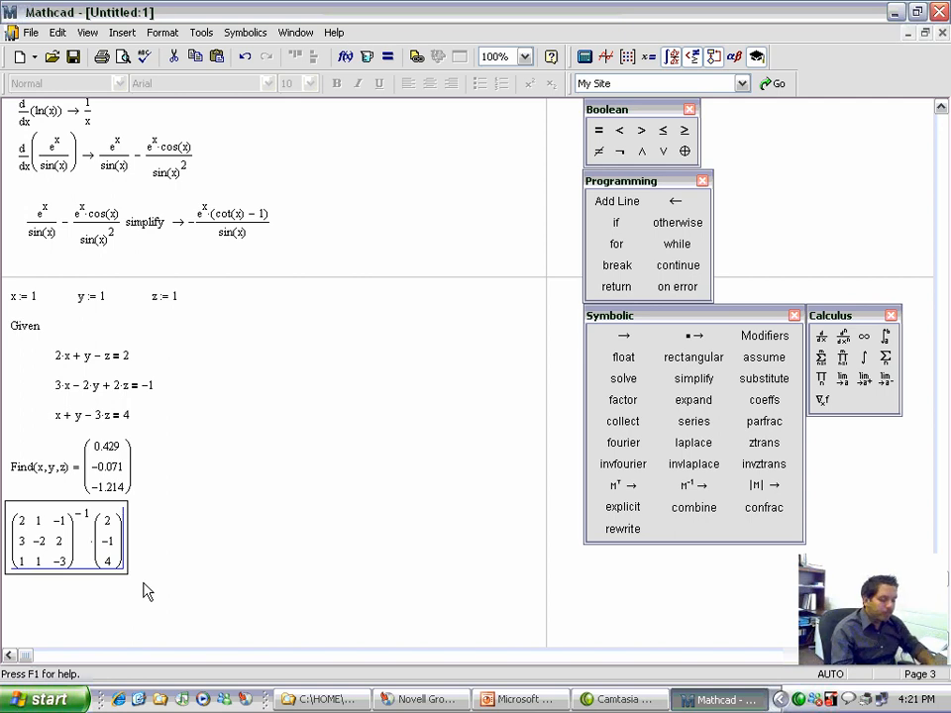
type("= (0.429; −0.071; −1.214")
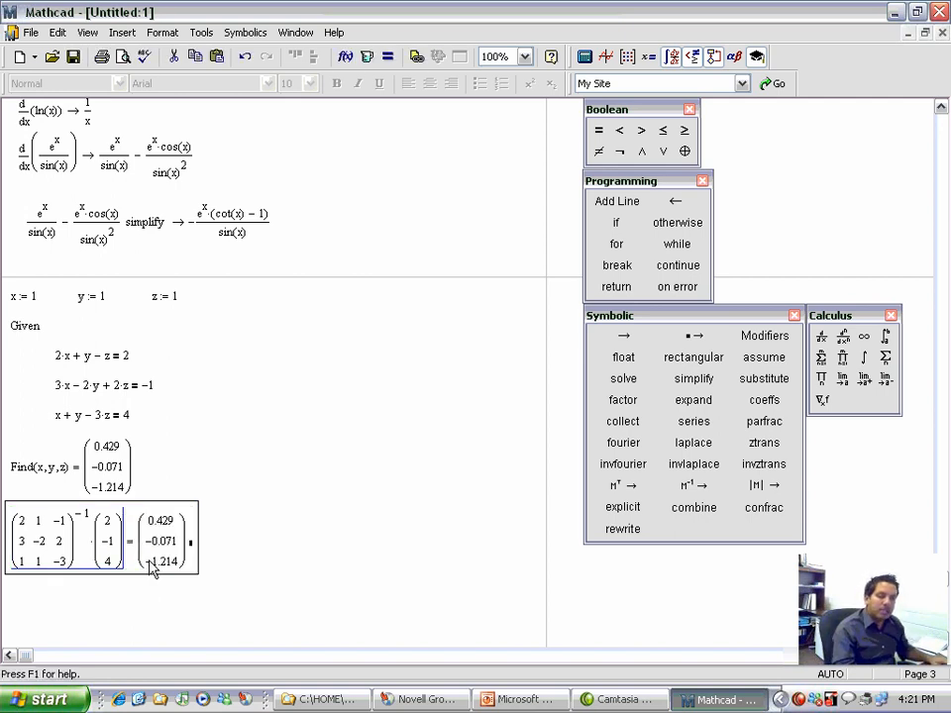
left_click(276, 611)
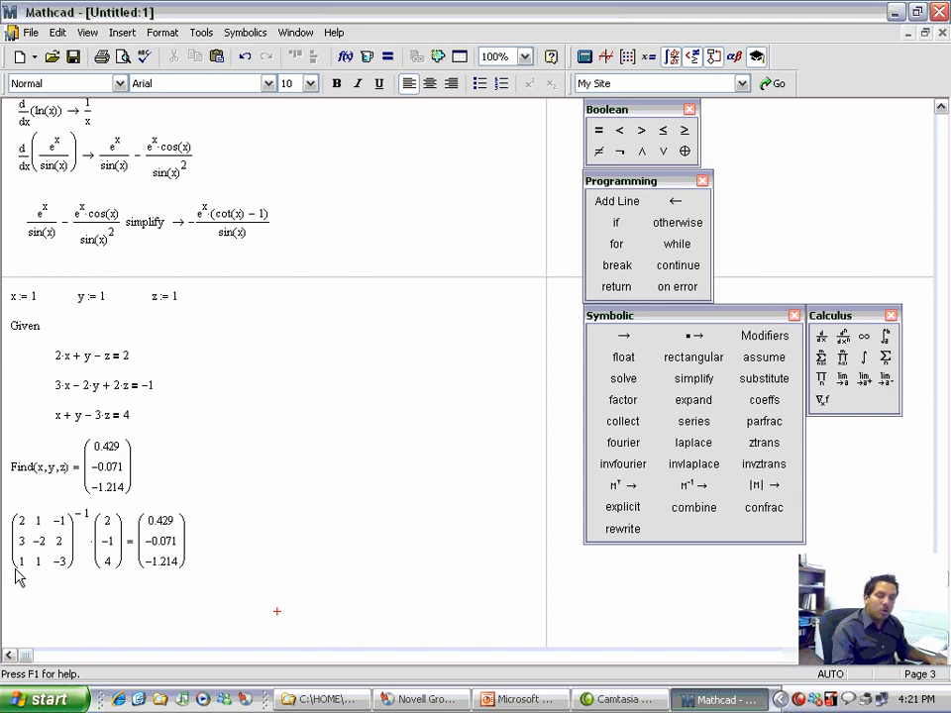
Define A beside the evaluated product as a copy of its 3×3 coefficient matrix.
left_click_drag(15, 563, 84, 561)
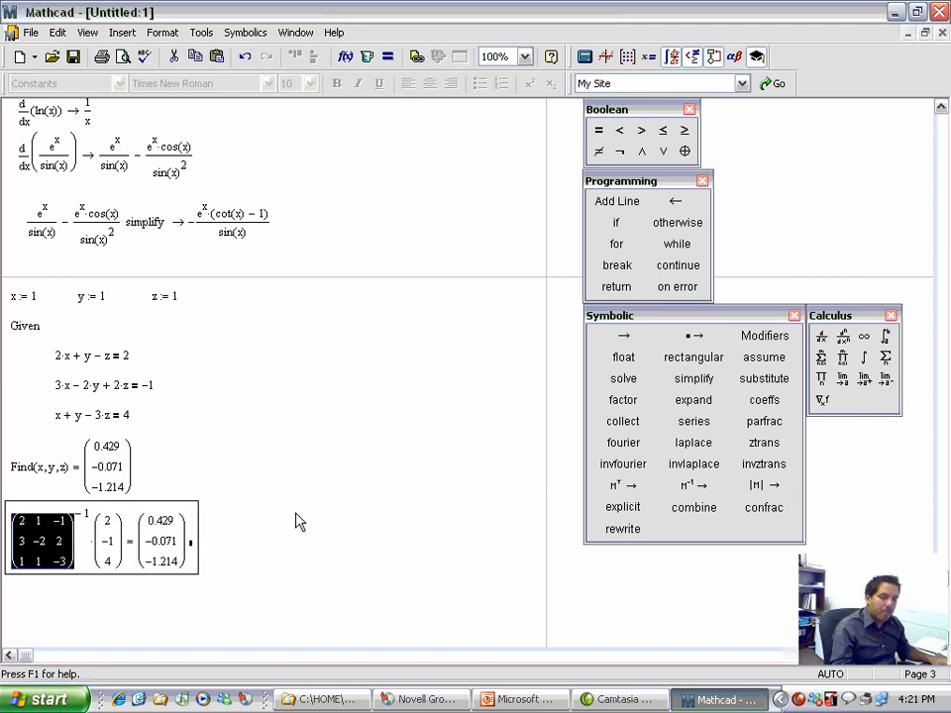
left_click(255, 530)
type("A ")
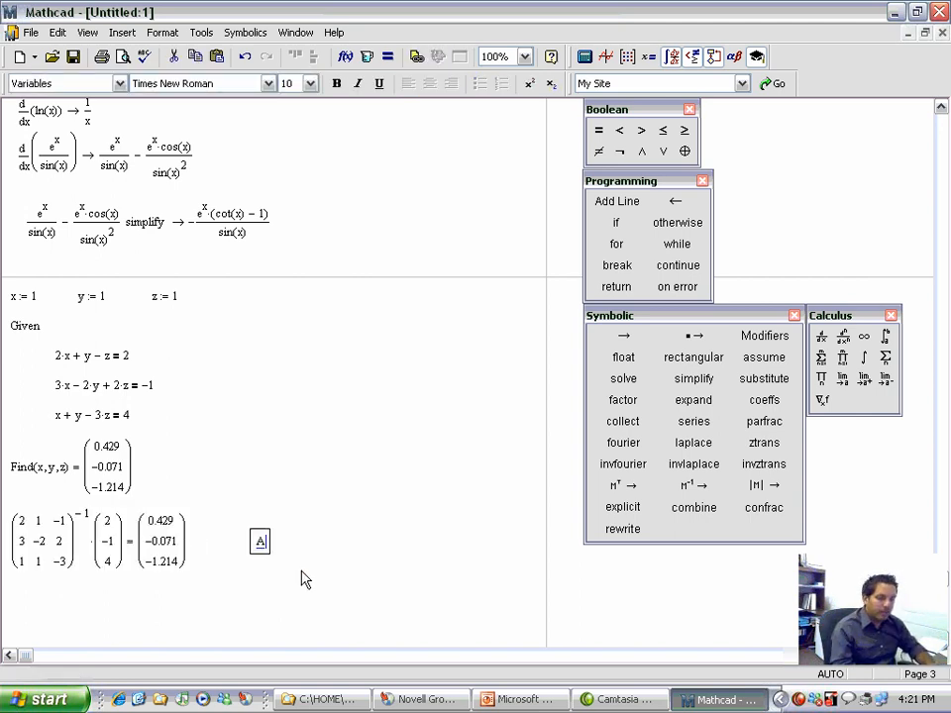
type(":")
key("ctrl+v")
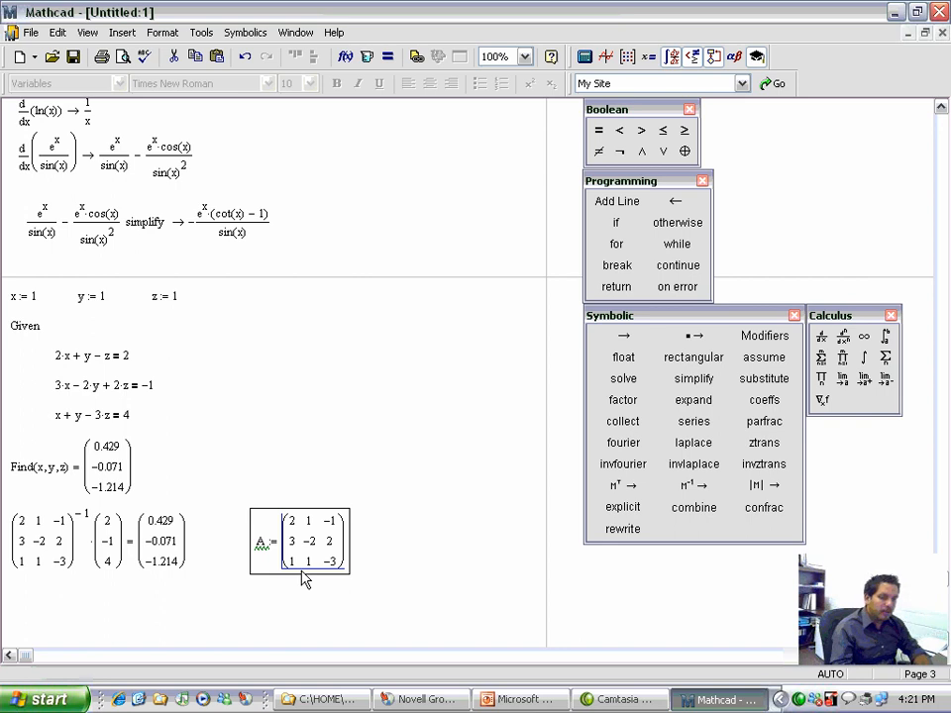
Define b beside matrix A as a copy of the column vector 2, −1, 4.
left_click(389, 546)
type("b :=")
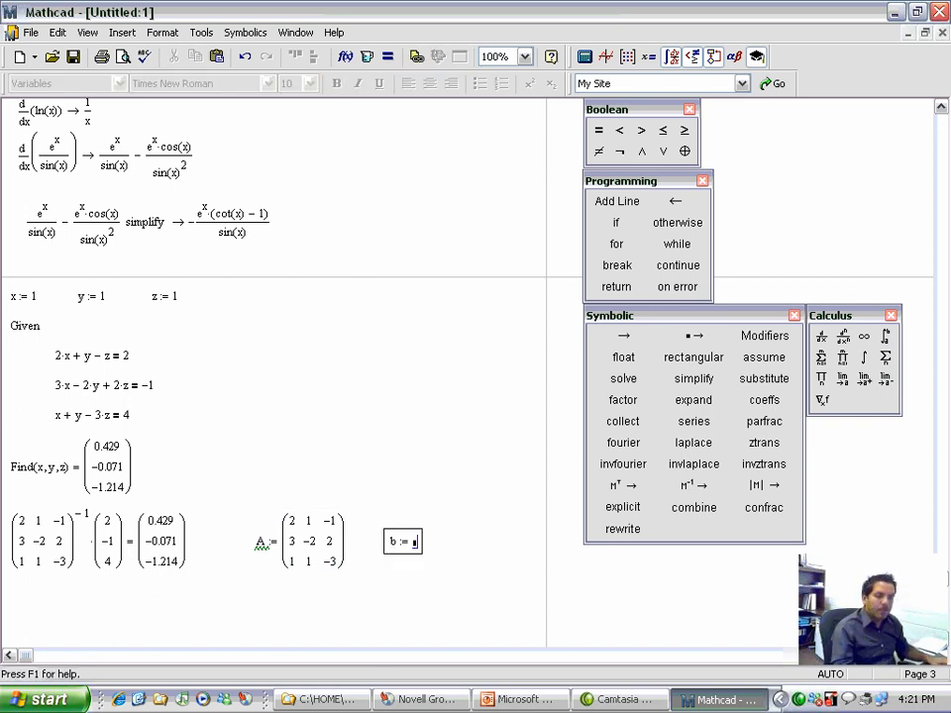
left_click_drag(115, 562, 99, 516)
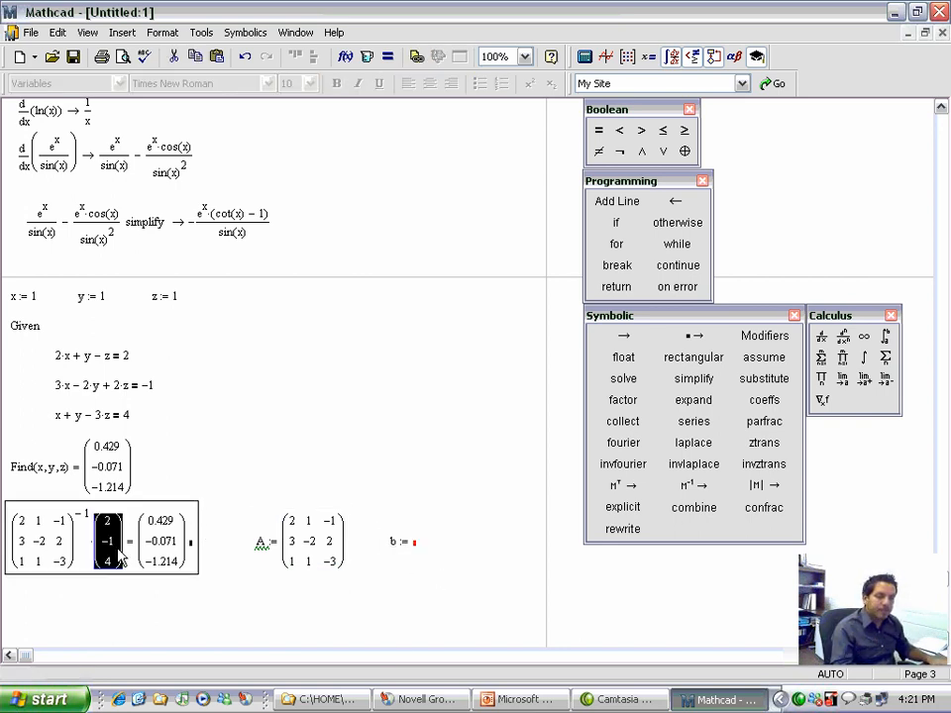
left_click(414, 544)
key("ctrl+v")
left_click(399, 610)
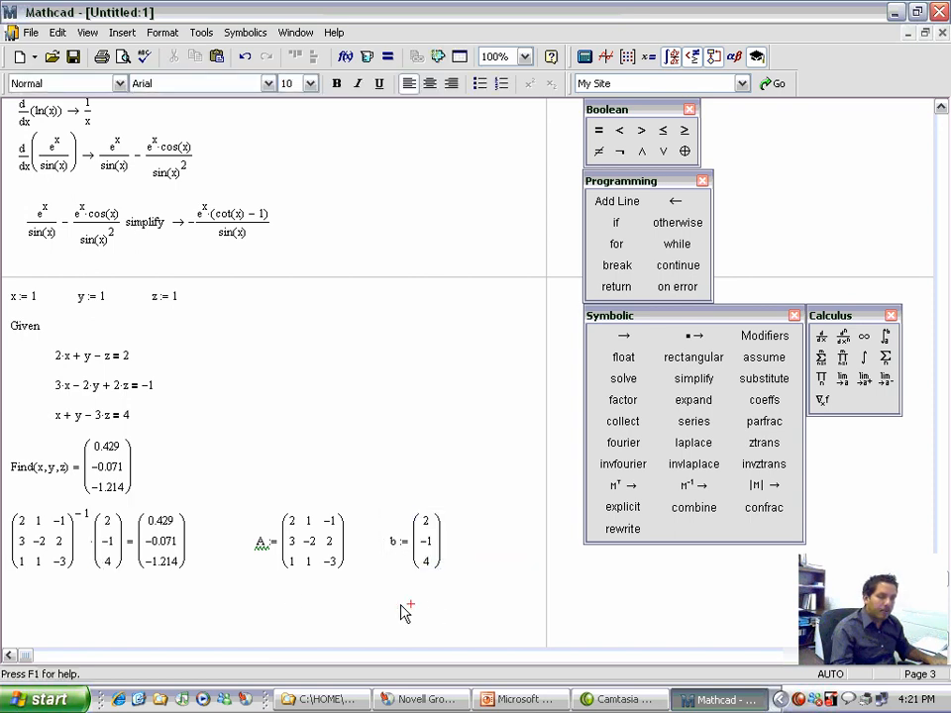
Evaluate A⁻¹·b numerically in a new region below the explicit matrix product.
scroll(219, 588, "down", 5)
scroll(60, 545, "down", 1)
left_click(12, 480)
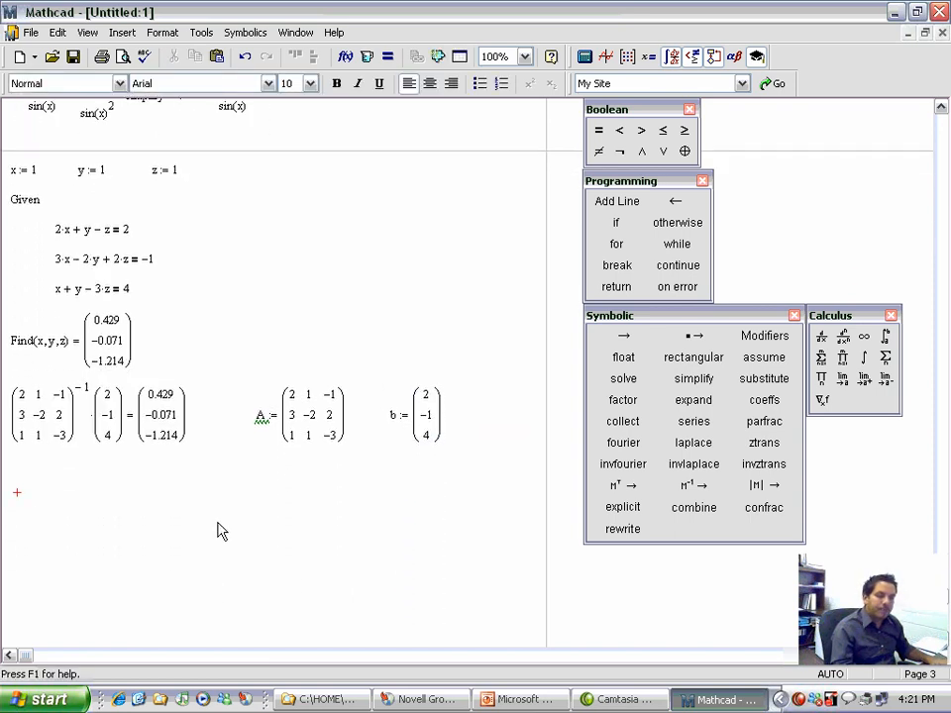
type("A")
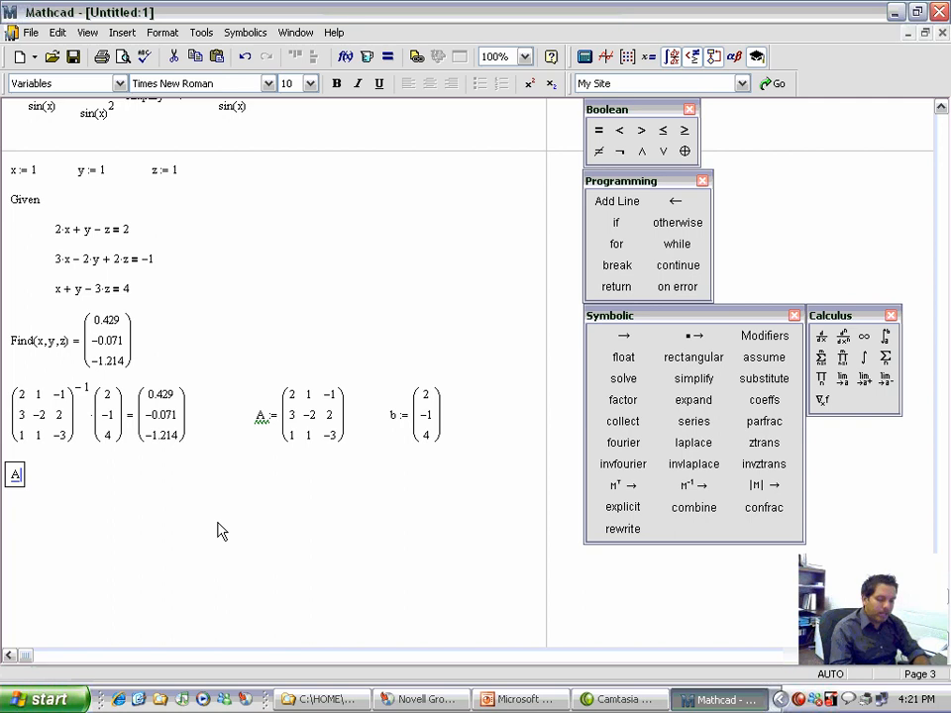
type("^-1")
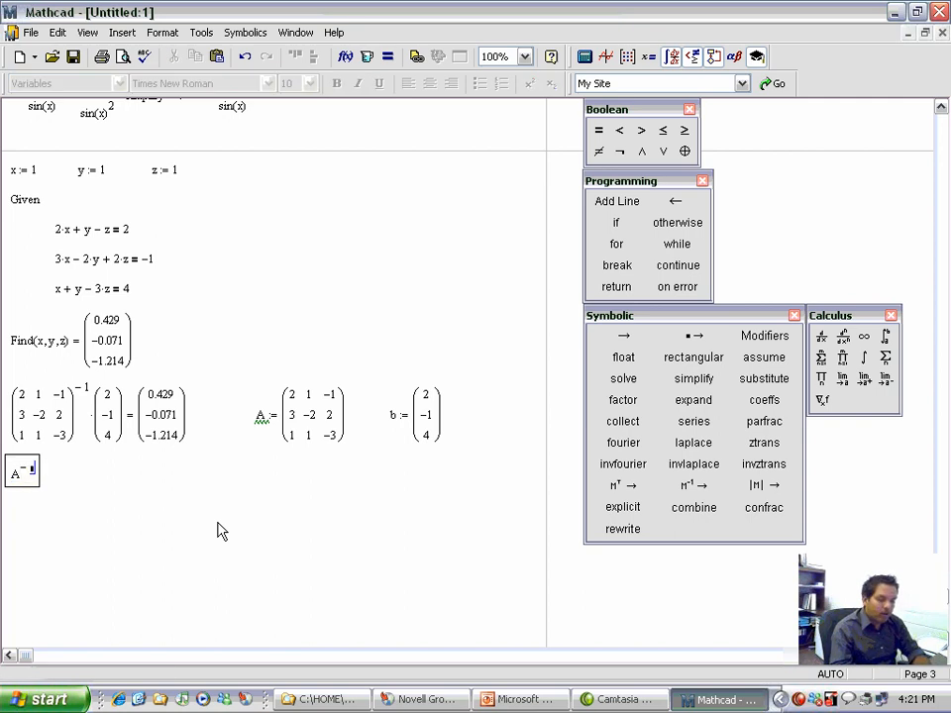
type(" *b=")
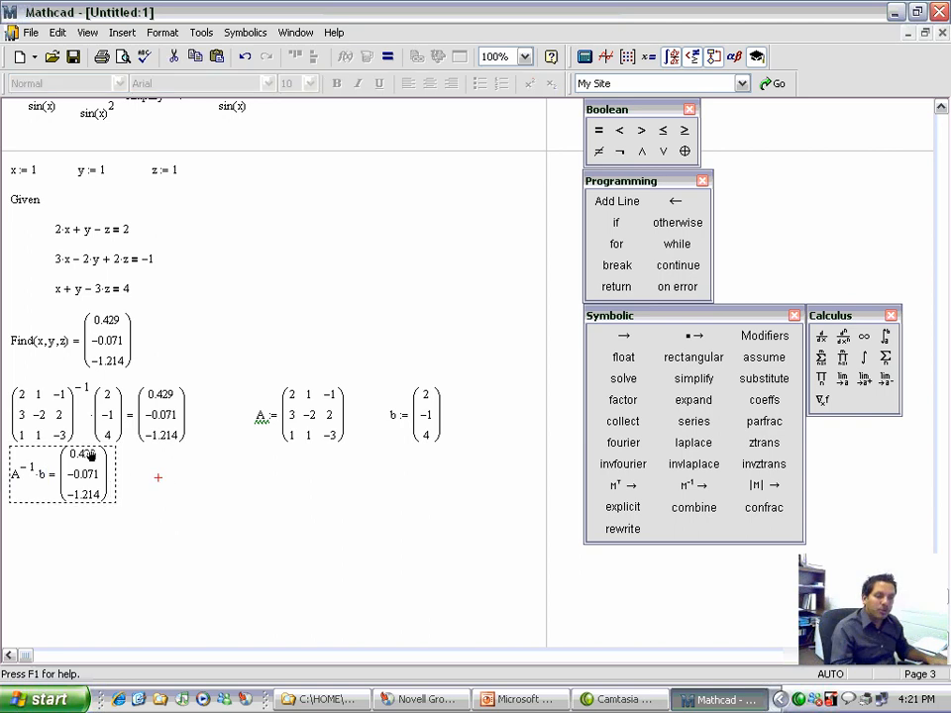
Evaluate lsolve(A,b) in a new region beside the A⁻¹·b result.
left_click(157, 492)
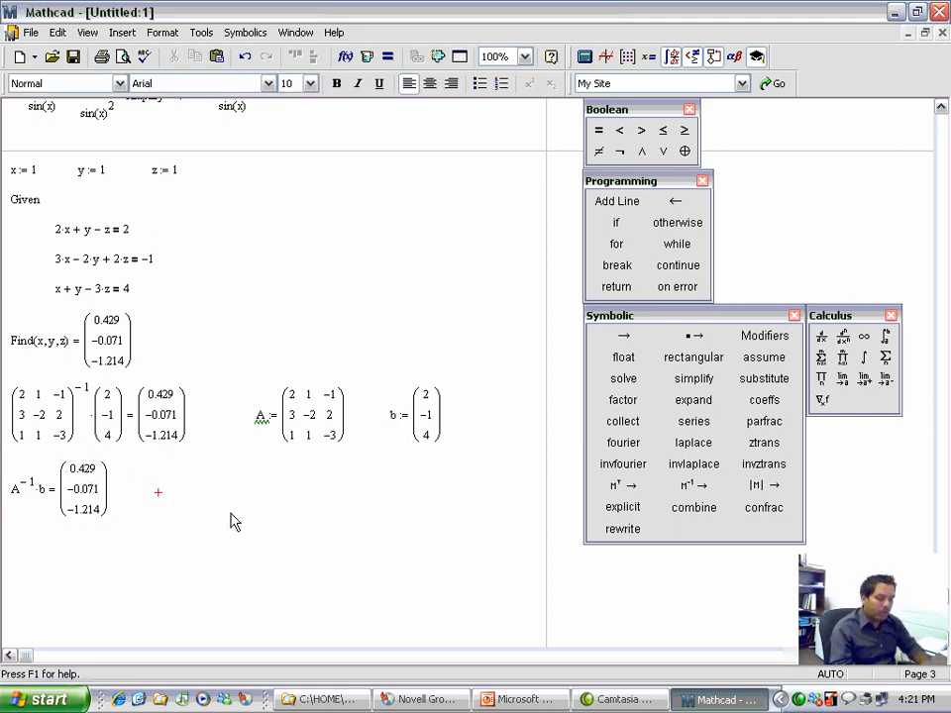
type("lsol")
type("ov")
key("BackSpace")
key("BackSpace")
type("ve(A,b) =")
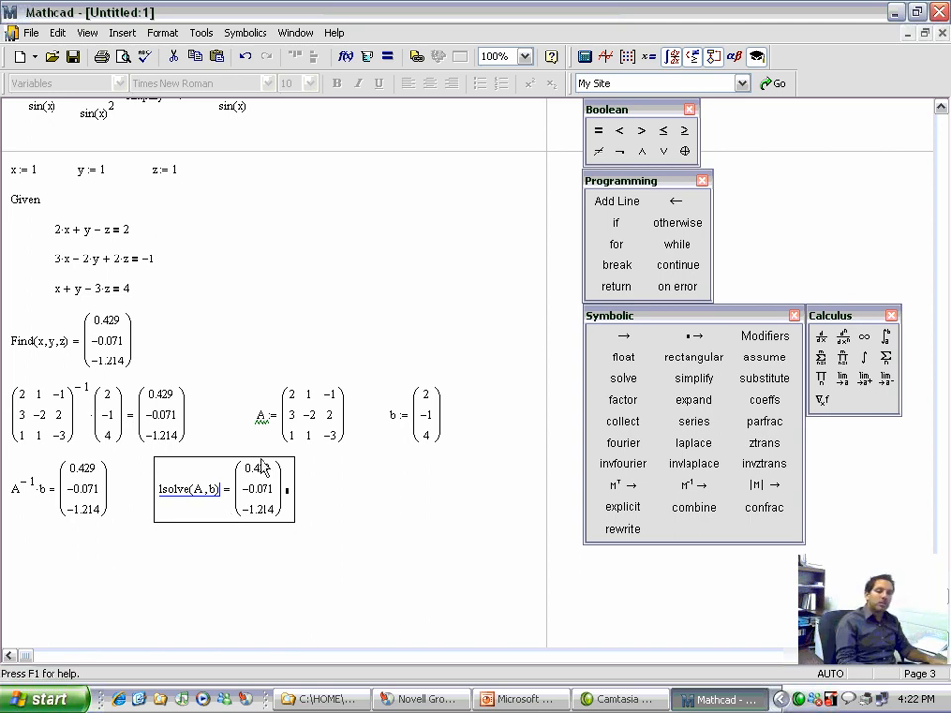
scroll(221, 327, "down", 2)
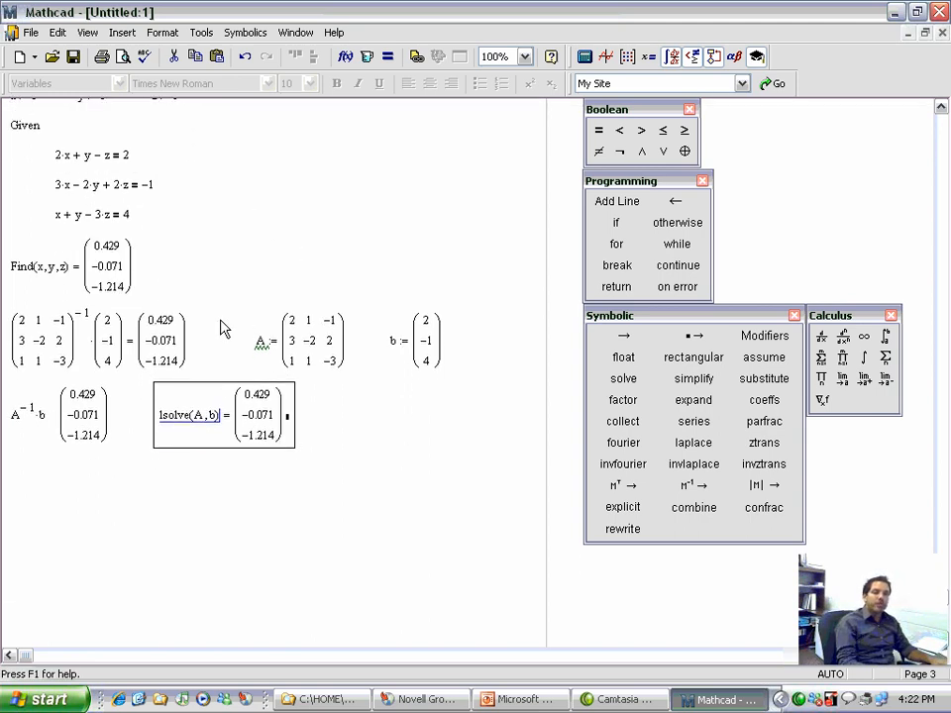
left_click(19, 493)
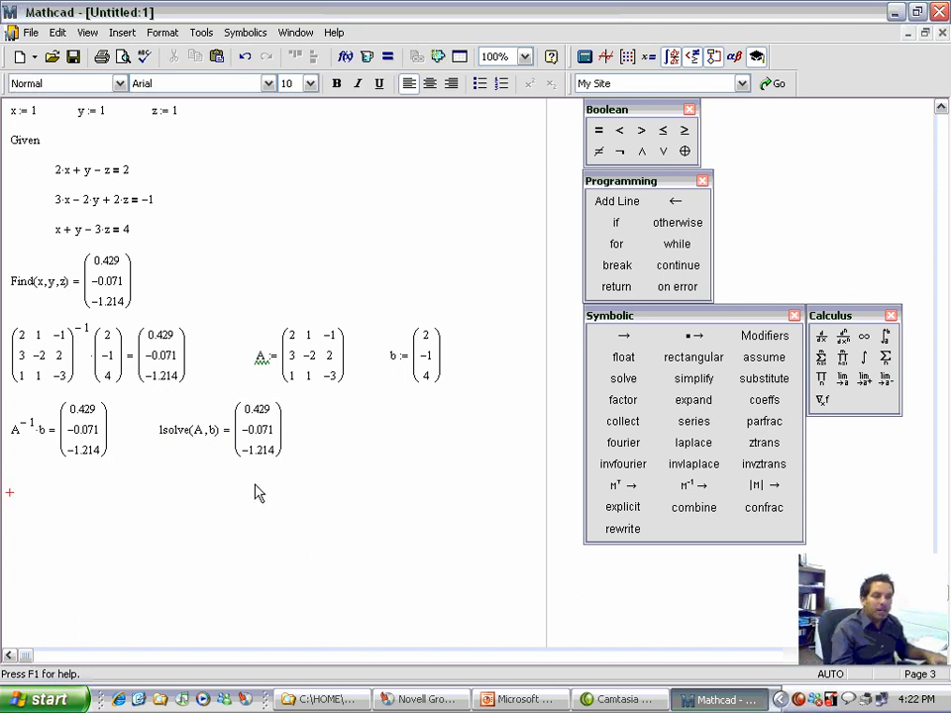
Remove the numeric result from the Find(x,y,z) evaluation, leaving only the function call.
scroll(253, 492, "up", 3)
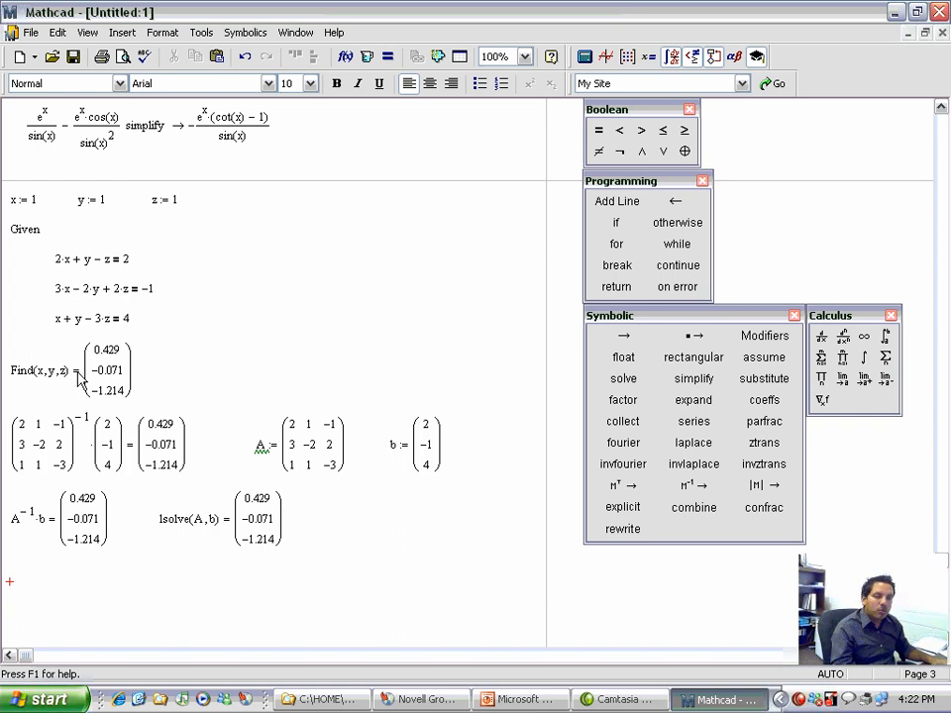
left_click_drag(88, 380, 127, 380)
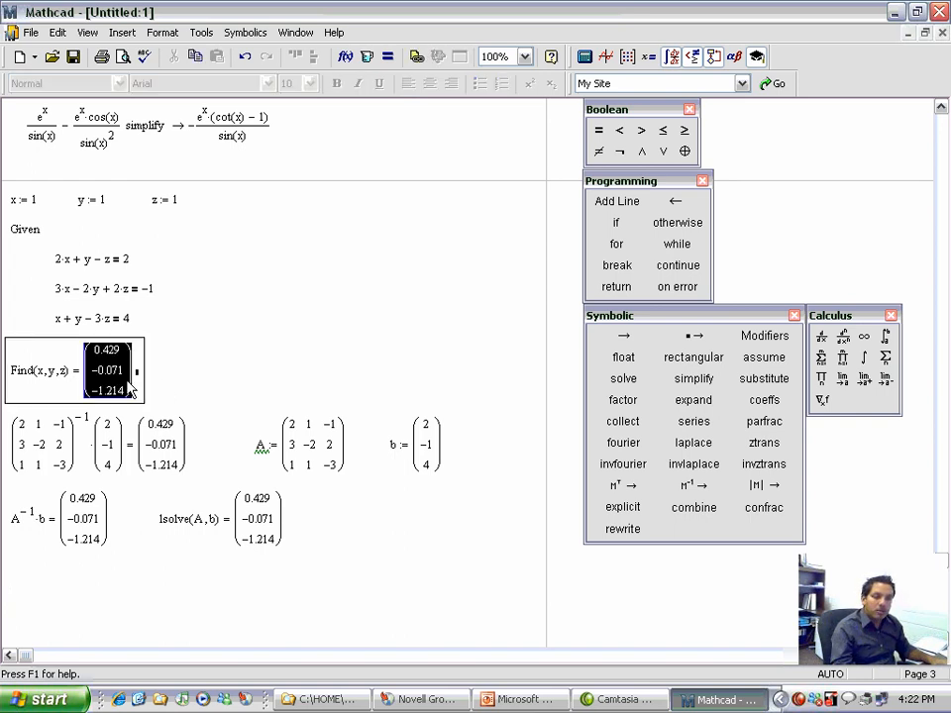
key("Delete")
key("Home")
key("Right")
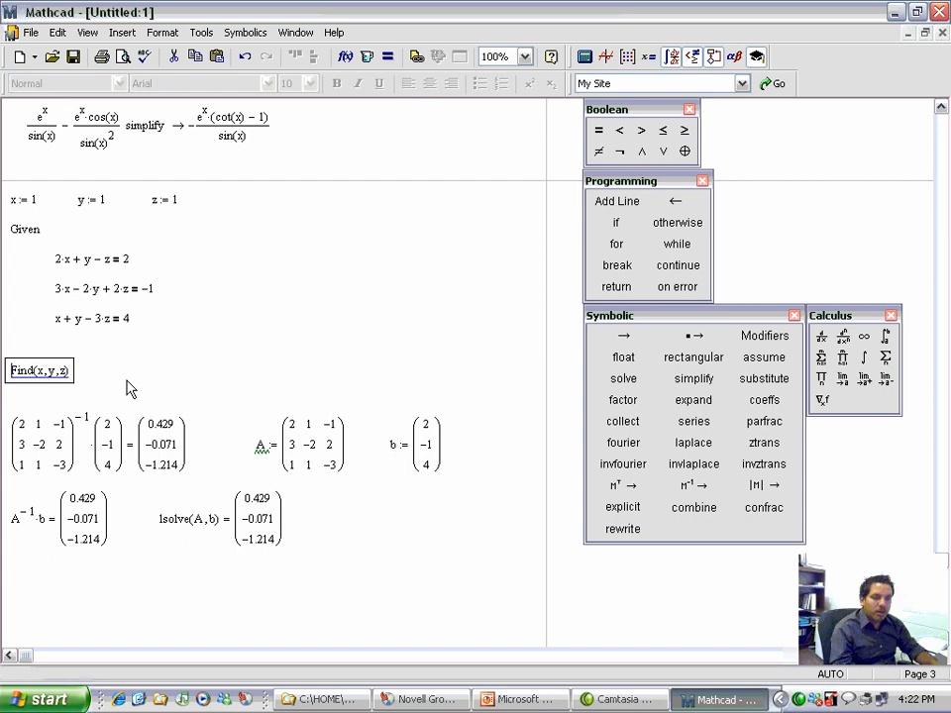
Assign Find(x,y,z) to the variable v and evaluate v beside the definition.
type("v:")
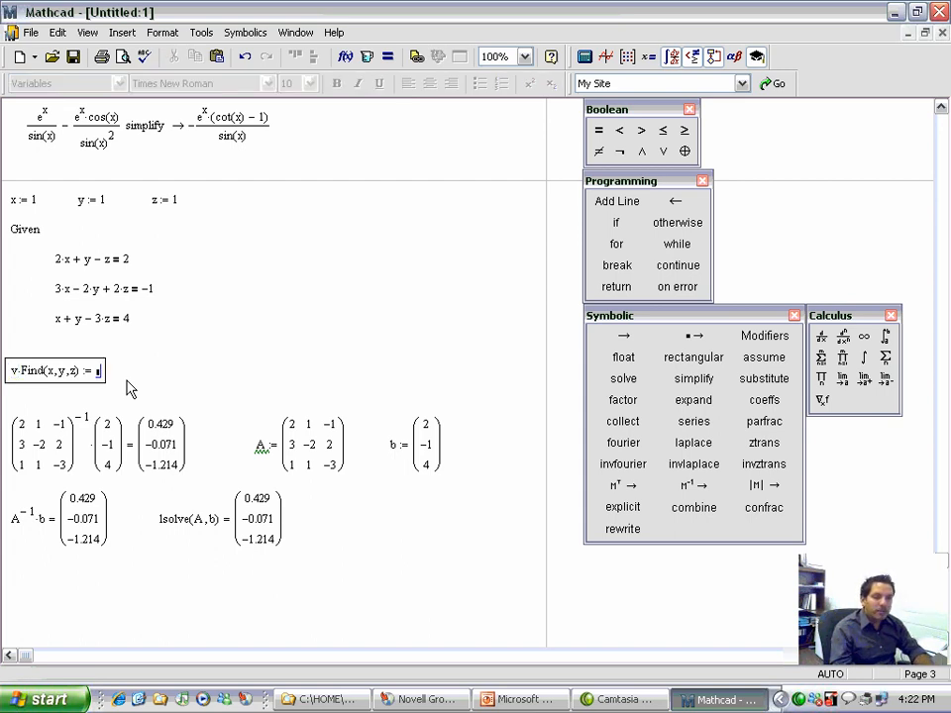
key("ctrl+z")
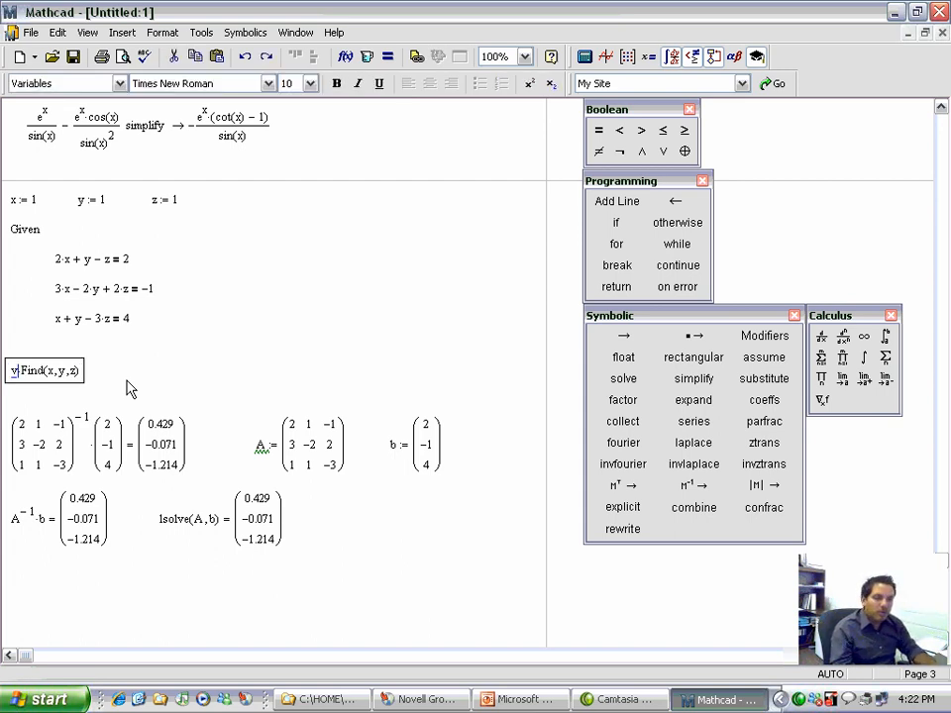
key("Delete")
type(":")
key("Return")
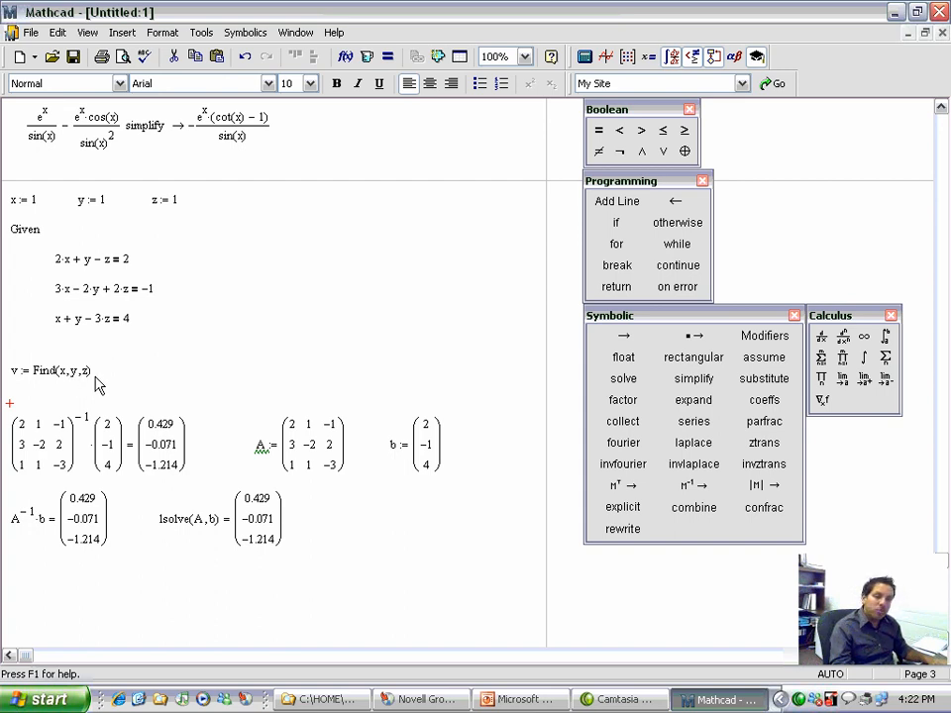
left_click(151, 373)
type("v=")
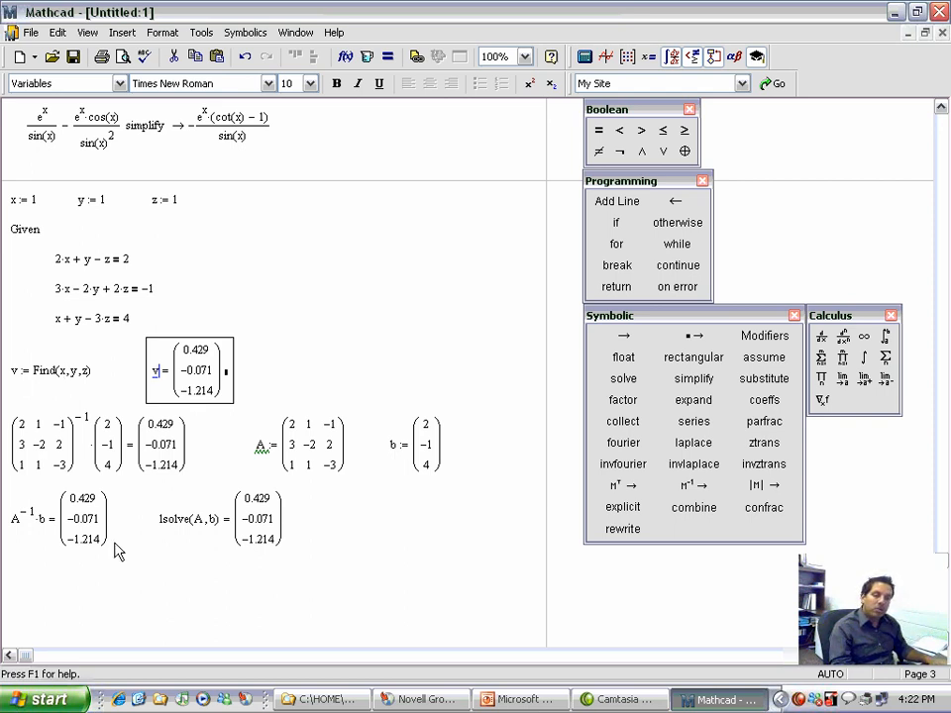
Define new guess values x := 0, y := 0 and z := 0 in one row below the A⁻¹·b result.
scroll(116, 550, "down", 3)
left_click(10, 500)
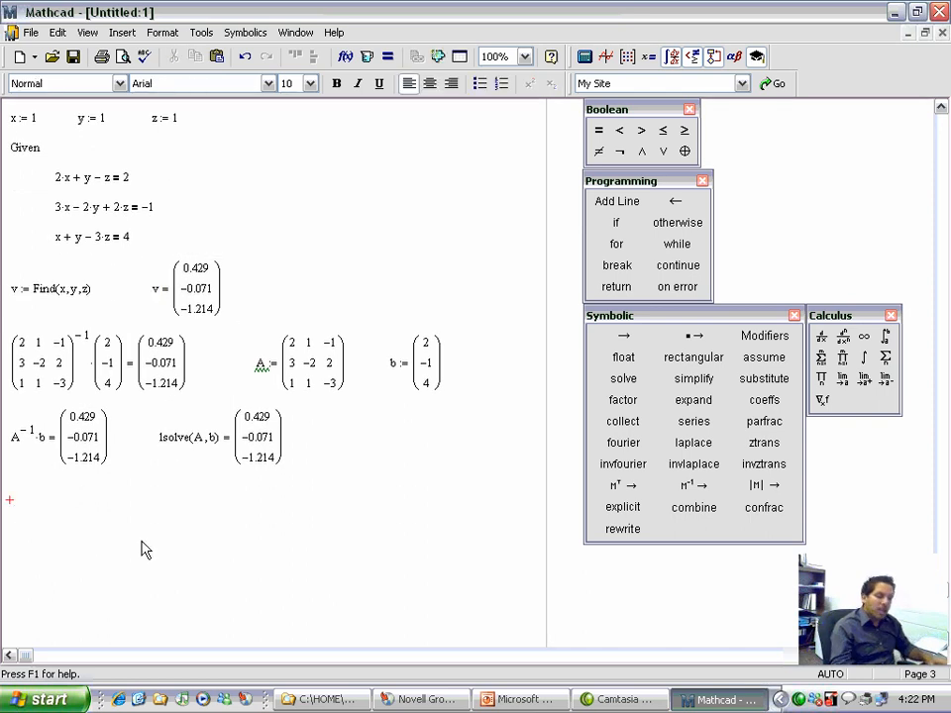
type("x:0")
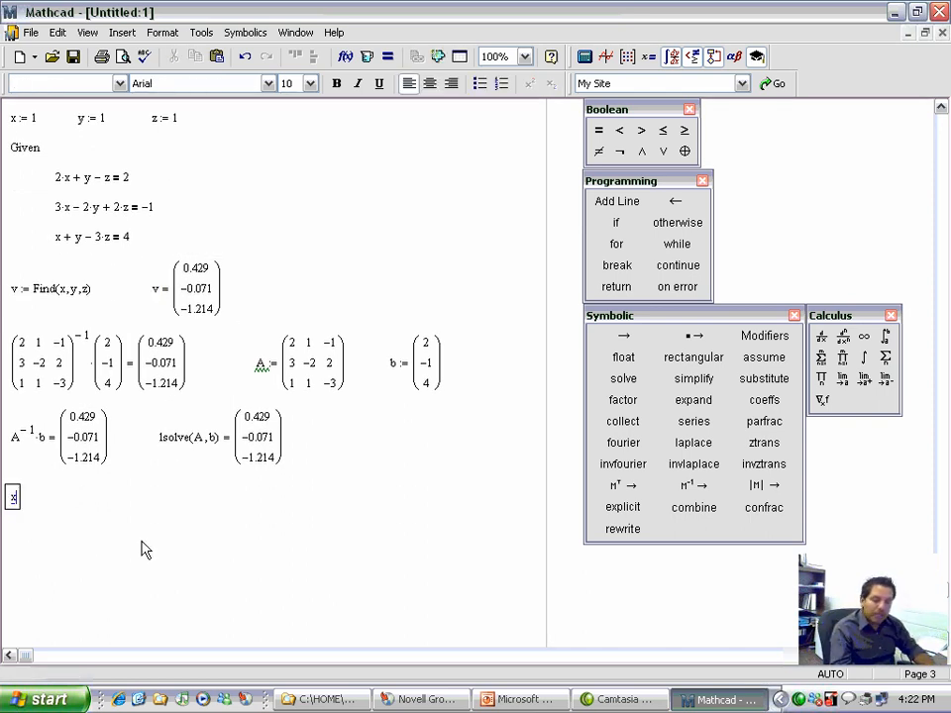
key("Right")
key("Right")
key("Right")
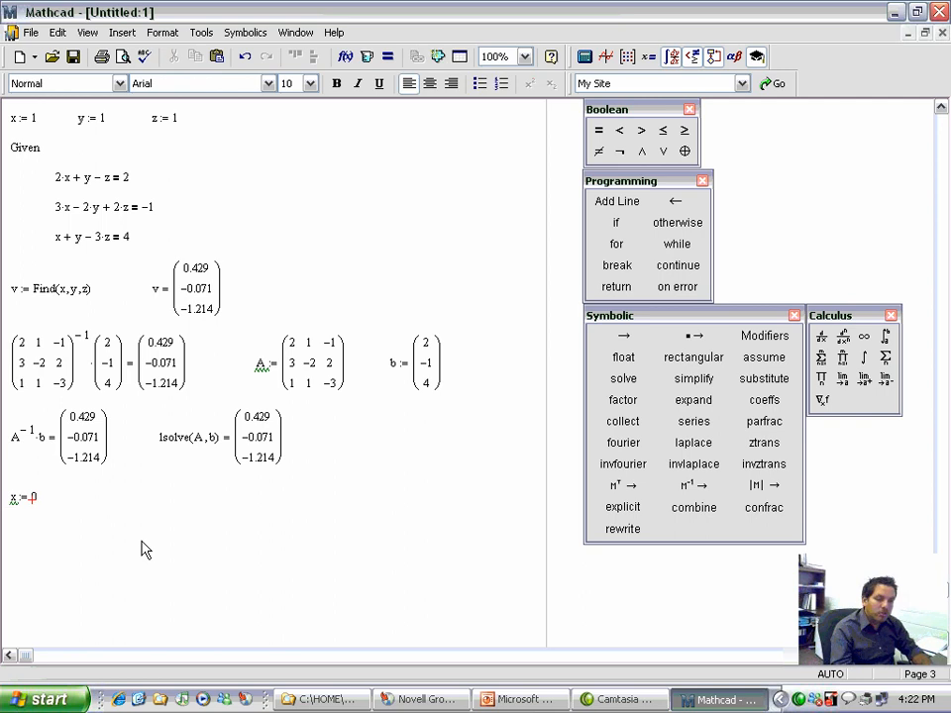
type("y:0")
key("Right")
key("Right")
key("Right")
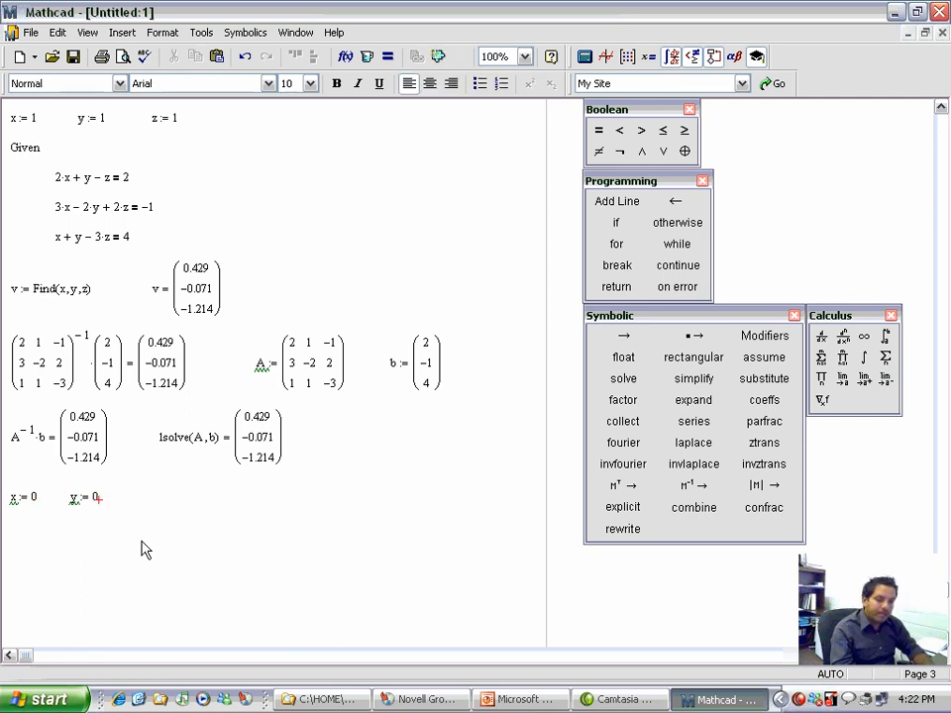
type("z:0")
key("Return")
key("Return")
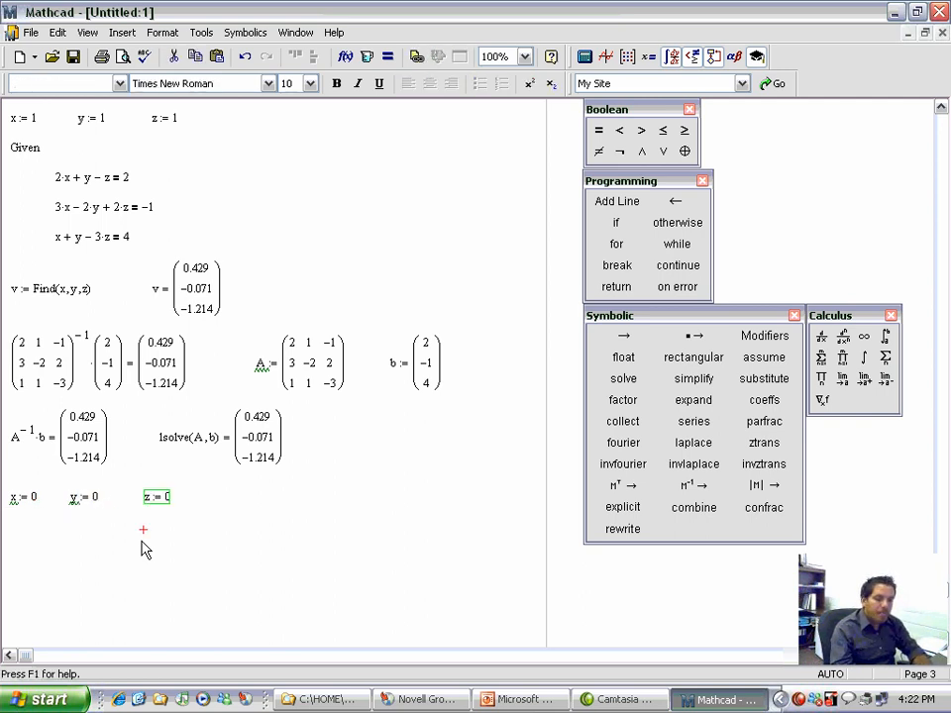
Start a second solve block with the keyword Given below the zero guess values.
type("Find")
key("BackSpace")
key("BackSpace")
key("BackSpace")
key("BackSpace")
key("BackSpace")
type("Given")
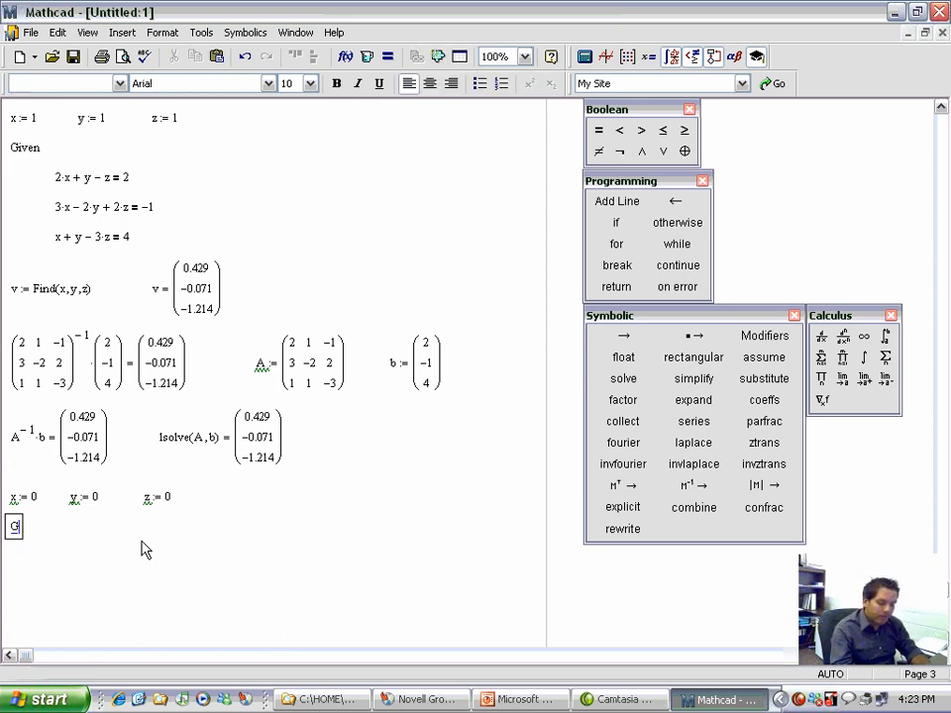
key("Return")
Enter the first nonlinear equation x² + y² + z = 2, indented below the second Given, using the Boolean equals.
key("Right")
key("Right")
key("Right")
key("Right")
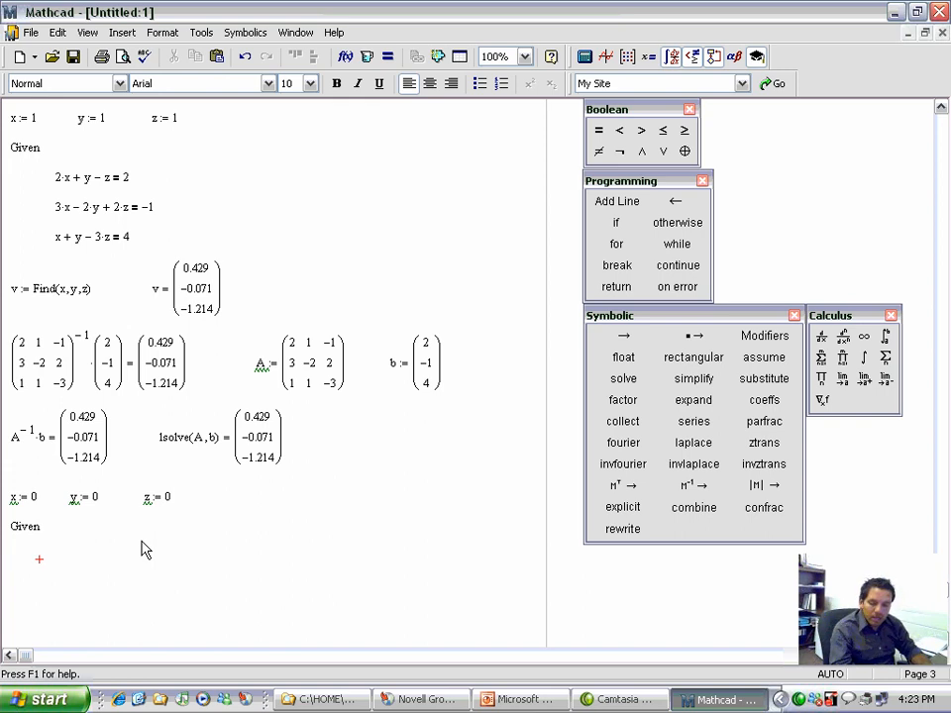
type("x^2")
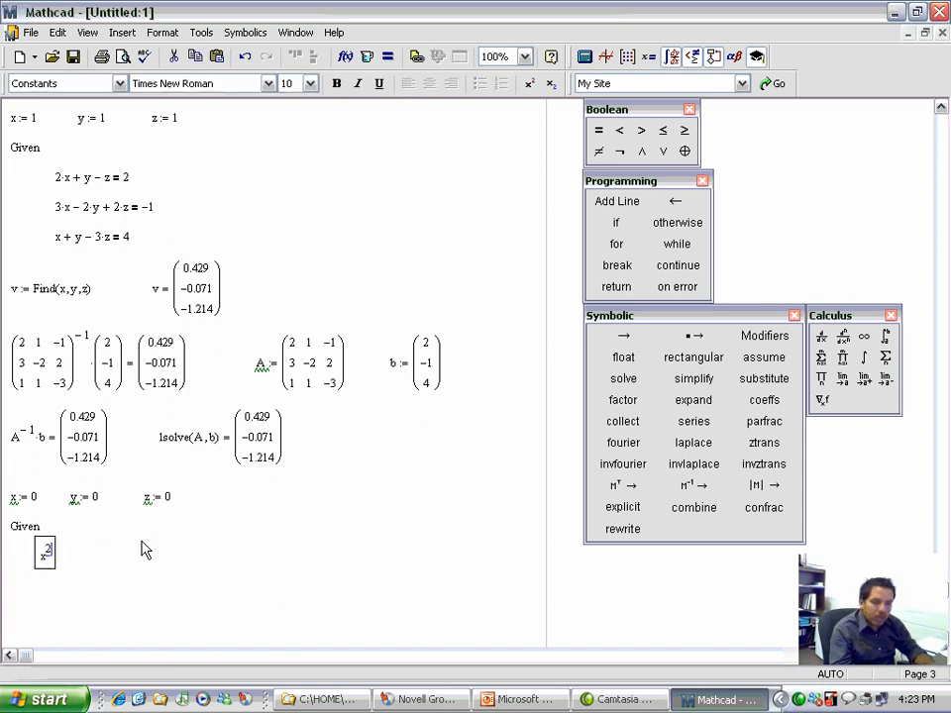
type(" + y^2")
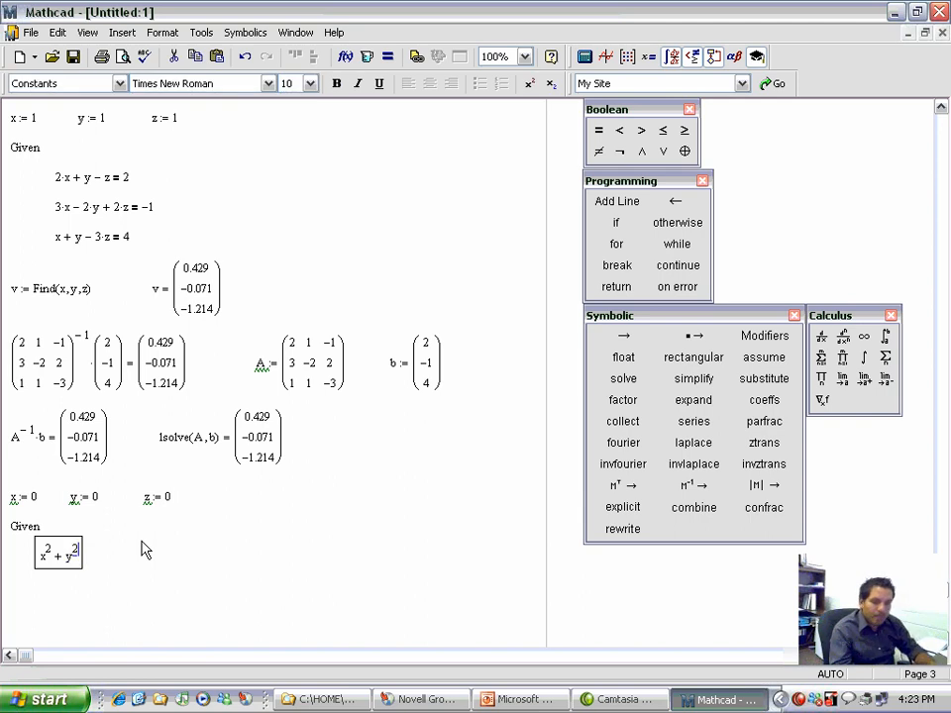
key("space")
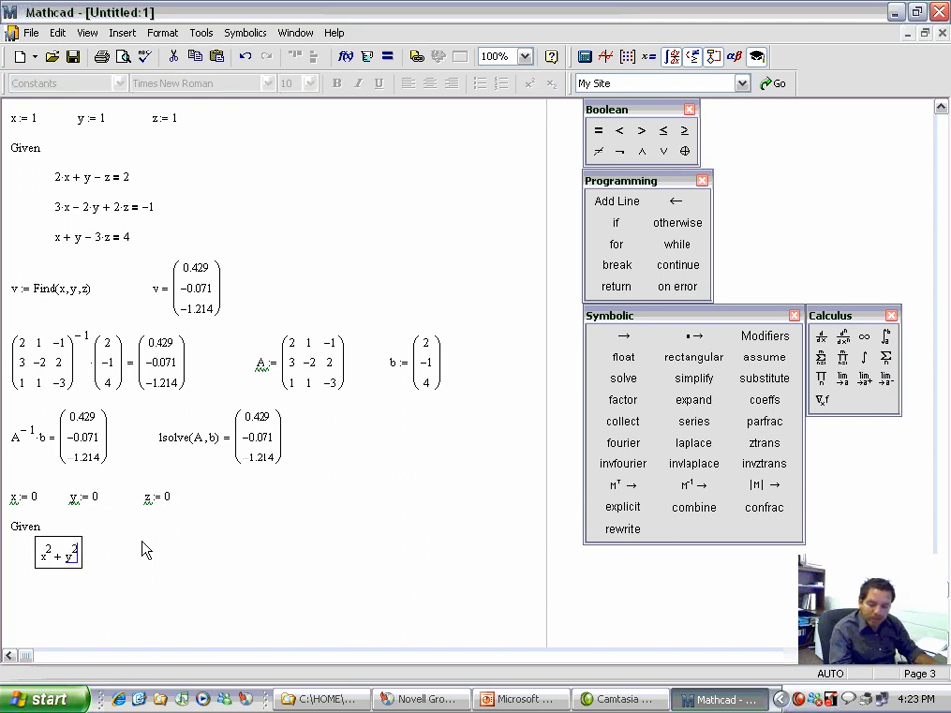
type("+z")
key("ctrl+equal")
type("2")
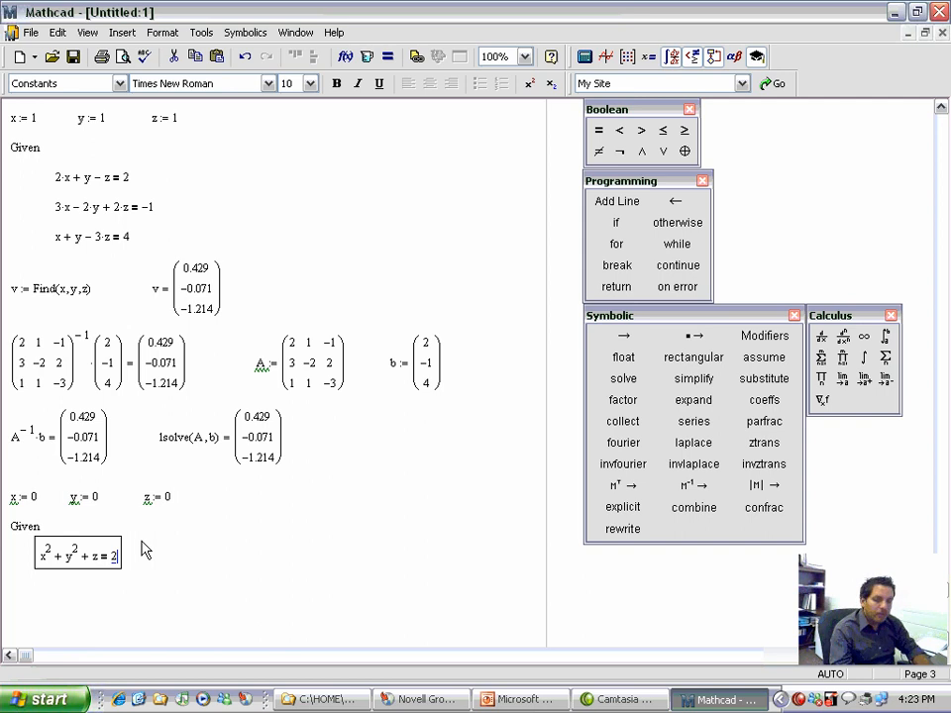
key("Return")
Add the second equation x + 2·y + z² = 1 below the first one, using the Boolean equals.
type("x")
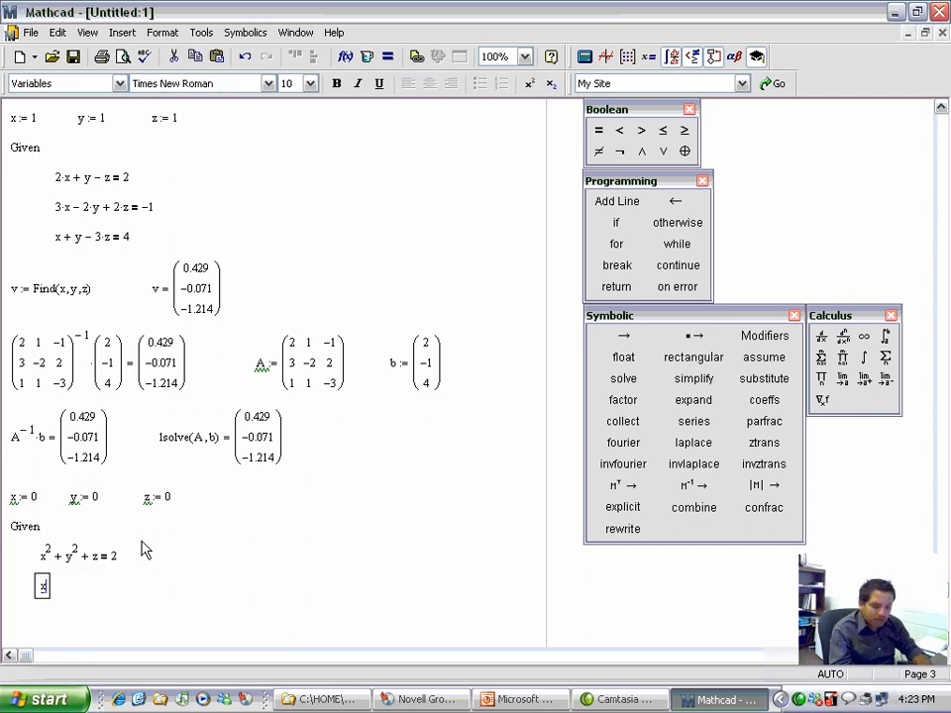
type("+2*y+z^2")
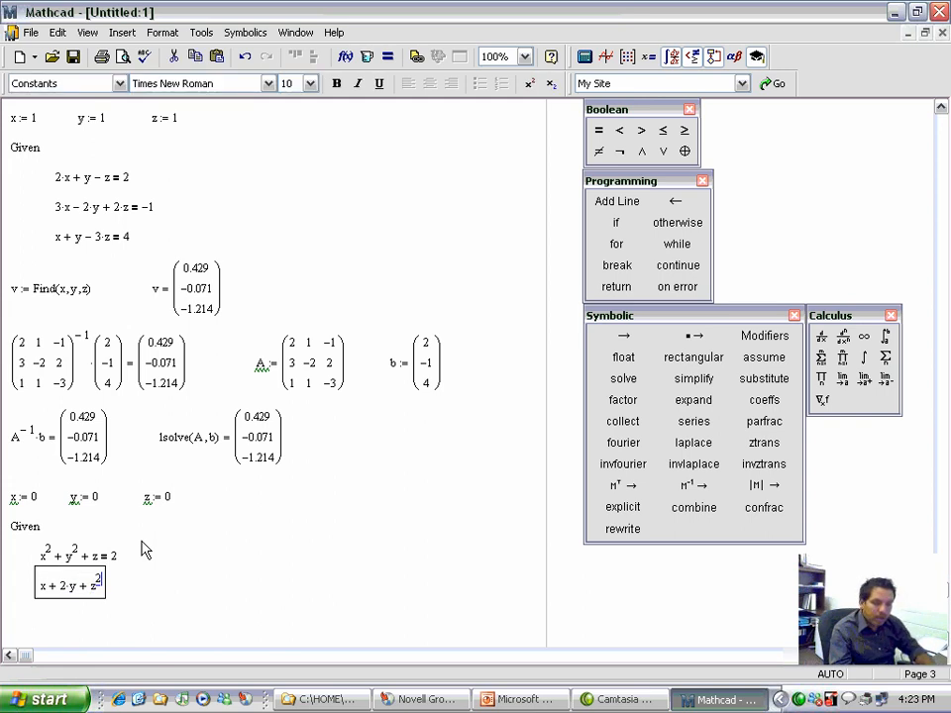
key("space")
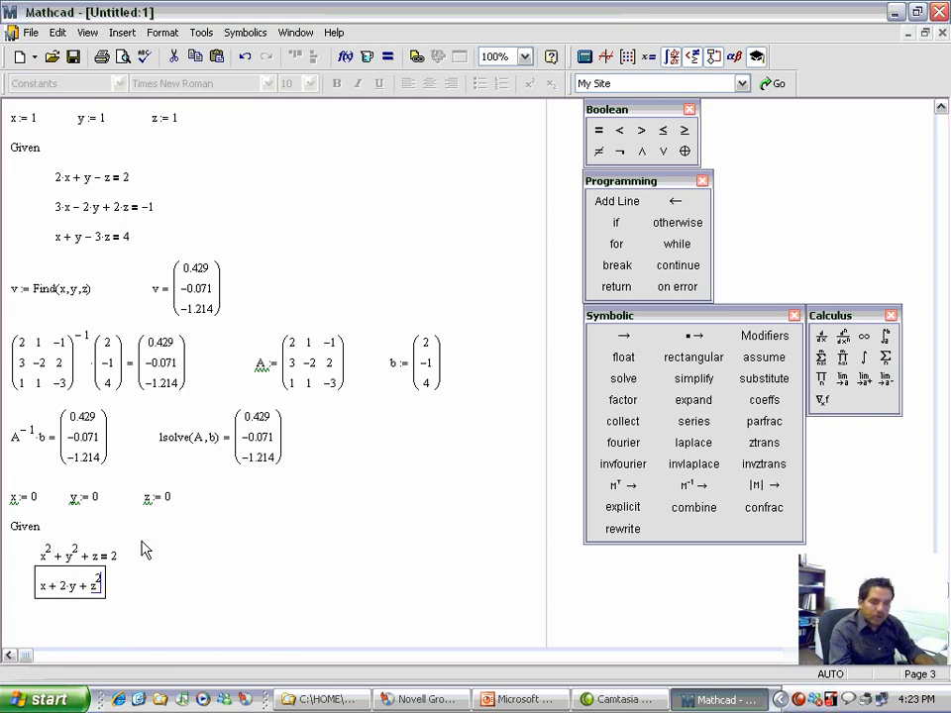
key("ctrl+equal")
type("1")
key("Return")
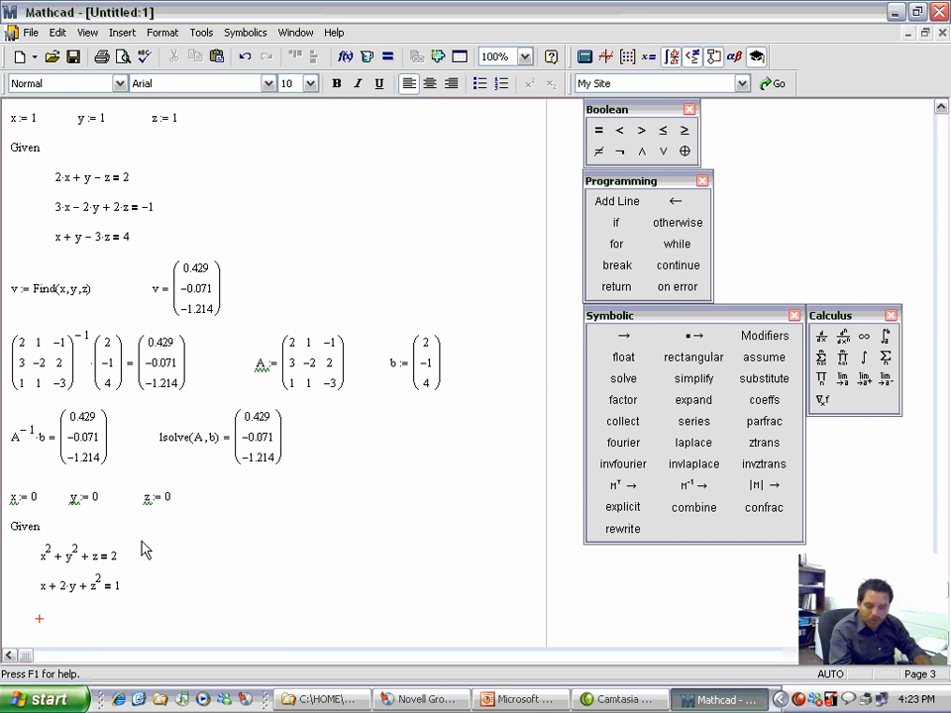
Add the third equation x + y + e^z = 3 below the second one, using the Boolean equals.
type("x + y + e^z")
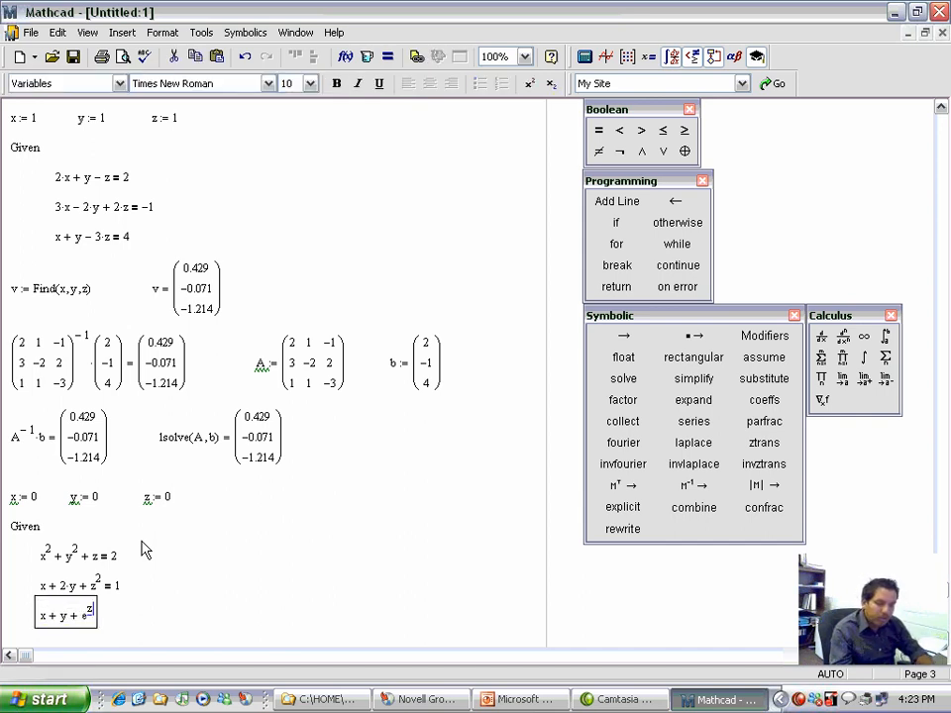
key("space")
key("ctrl+equal")
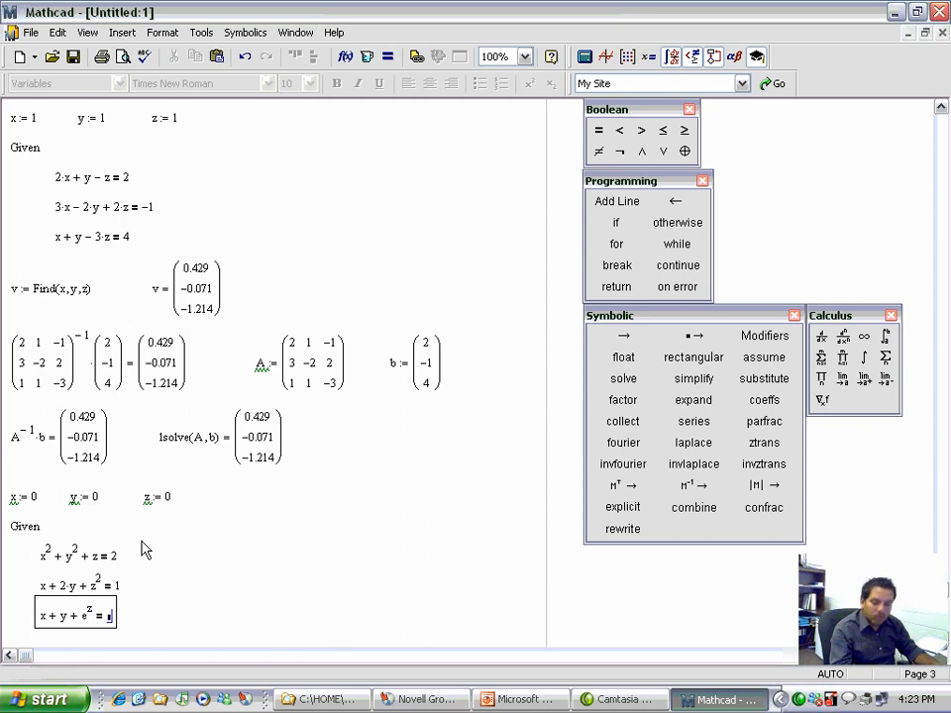
type("3")
key("Return")
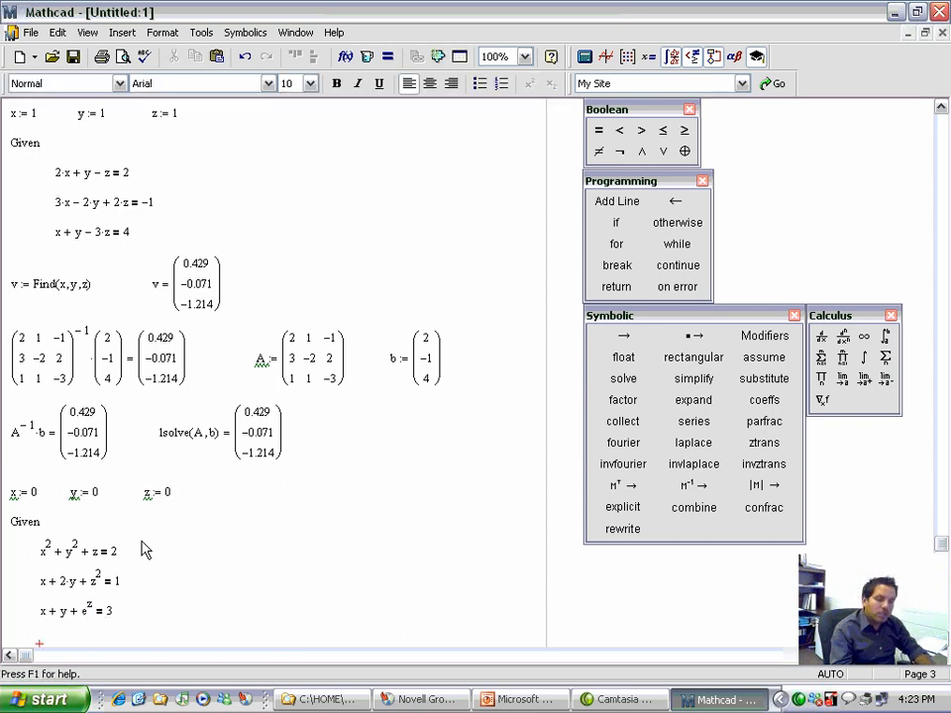
key("Return")
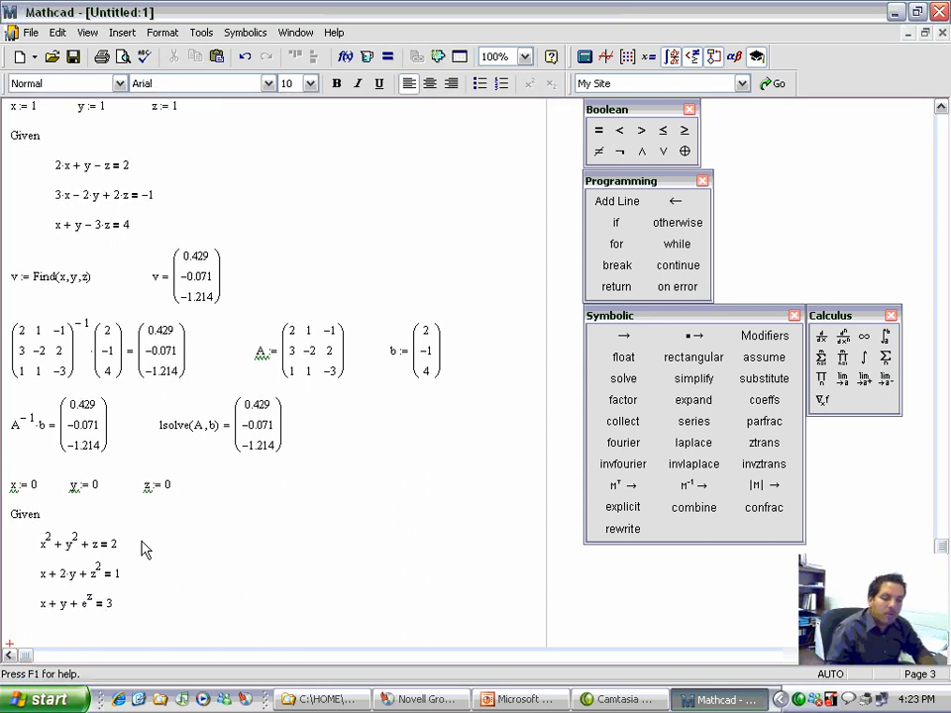
Evaluate minerr(x,y,z) numerically below the three nonlinear equations.
scroll(148, 552, "down", 3)
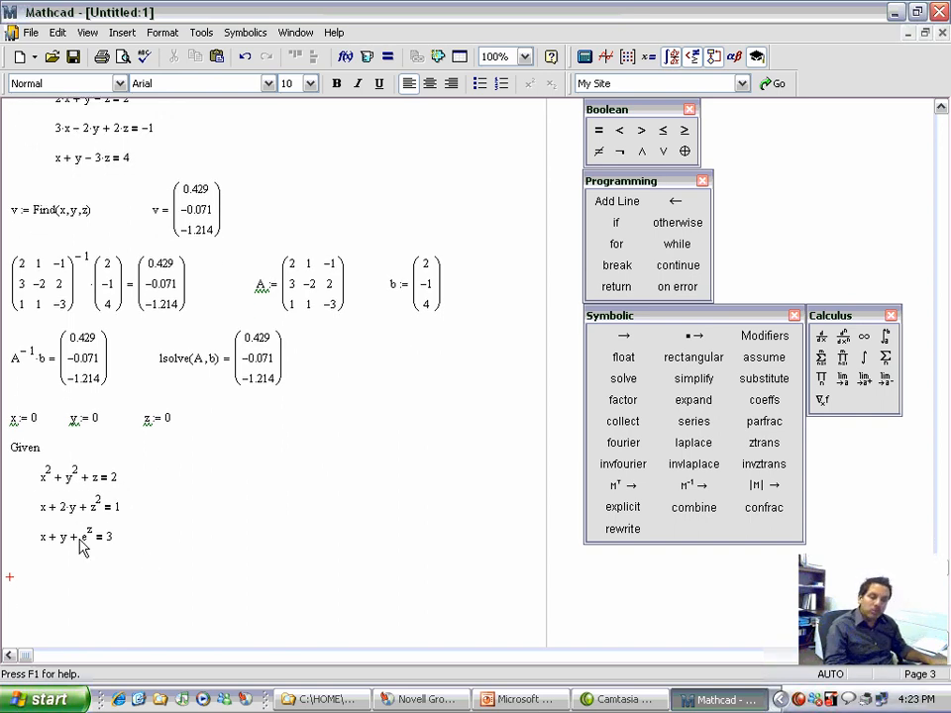
scroll(80, 547, "down", 1)
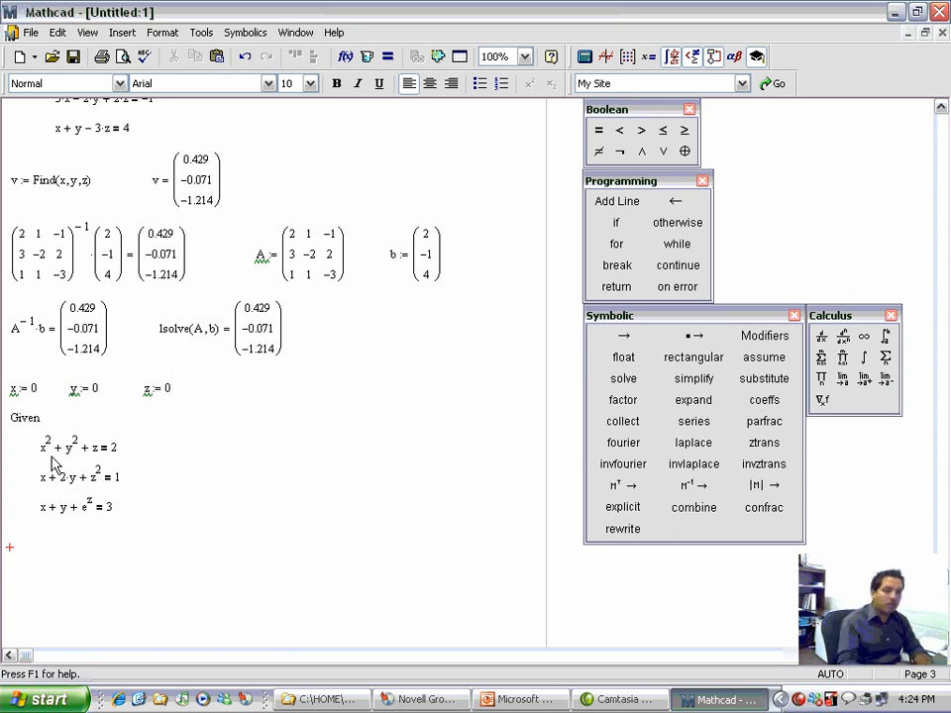
key("Down")
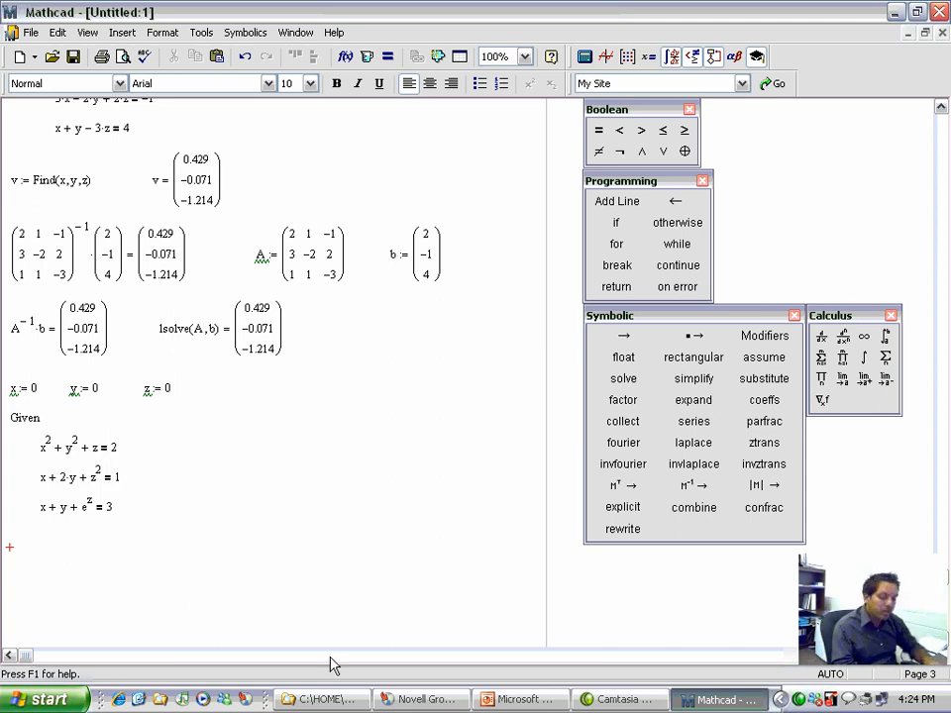
type("minerr")
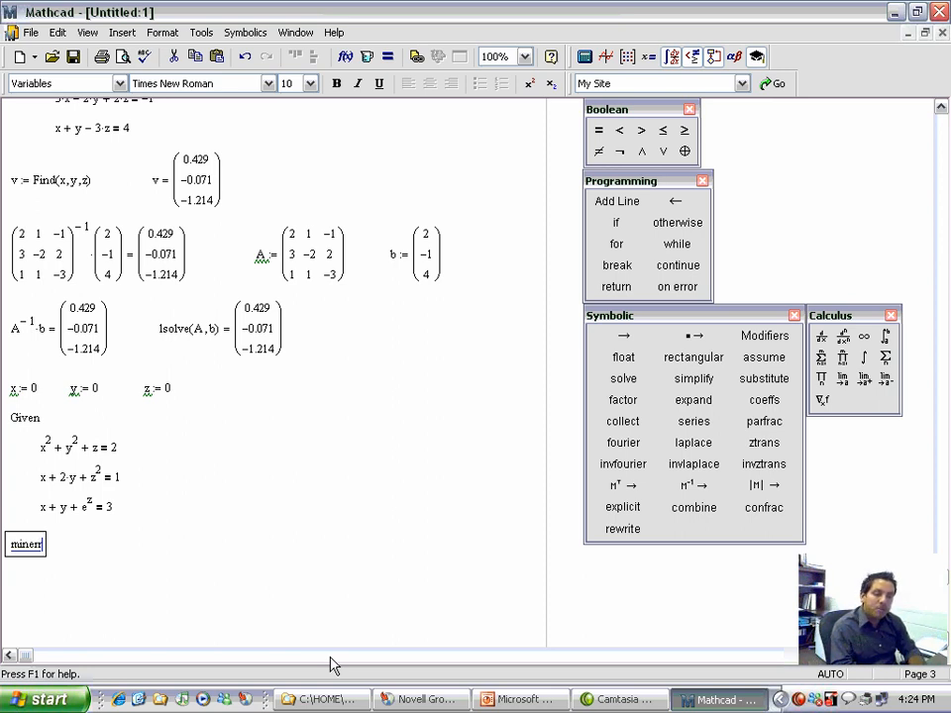
type("(")
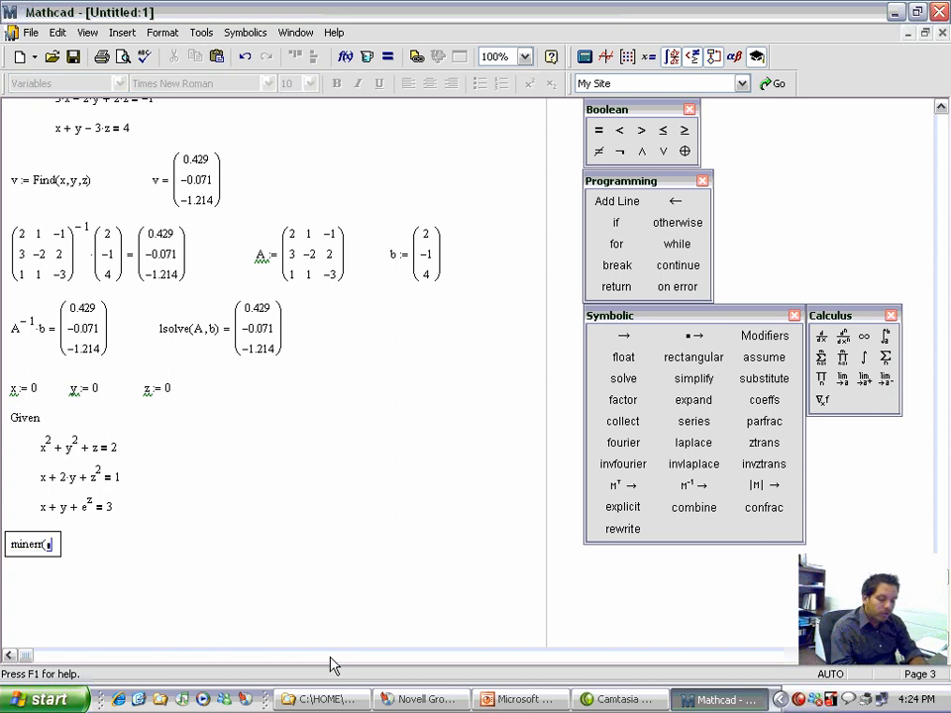
type("x,y,z) =")
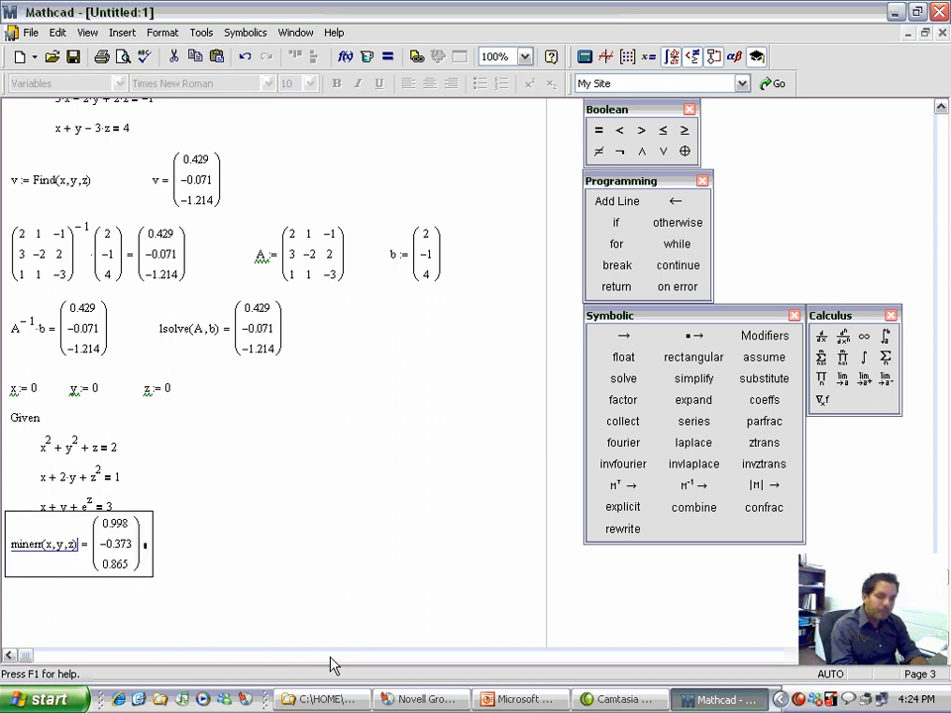
Move the minerr(x,y,z) result down so it clears the third nonlinear equation.
left_click_drag(255, 540, 123, 555)
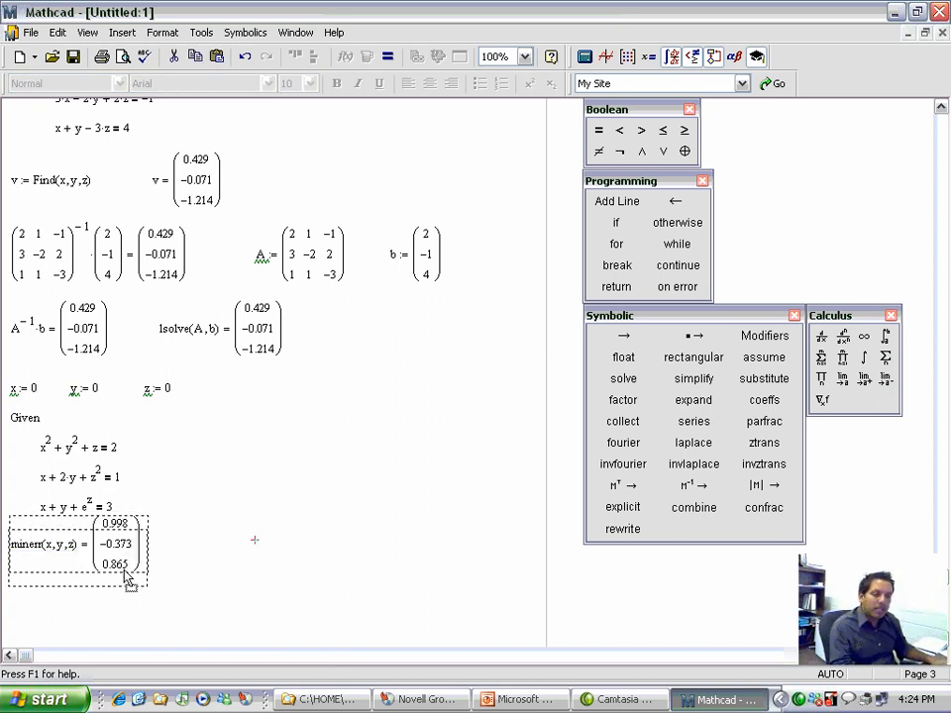
scroll(240, 605, "down", 1)
scroll(239, 599, "down", 1)
left_click_drag(239, 599, 139, 488)
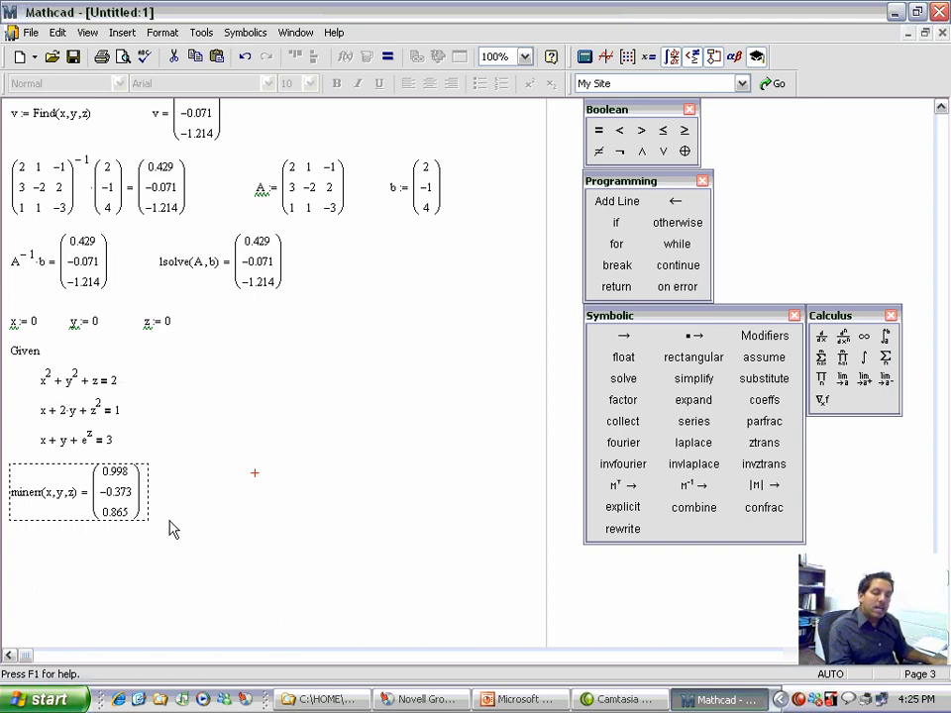
Try a guess value of 10 for z above the nonlinear block, and return it to 0.
left_click(166, 325)
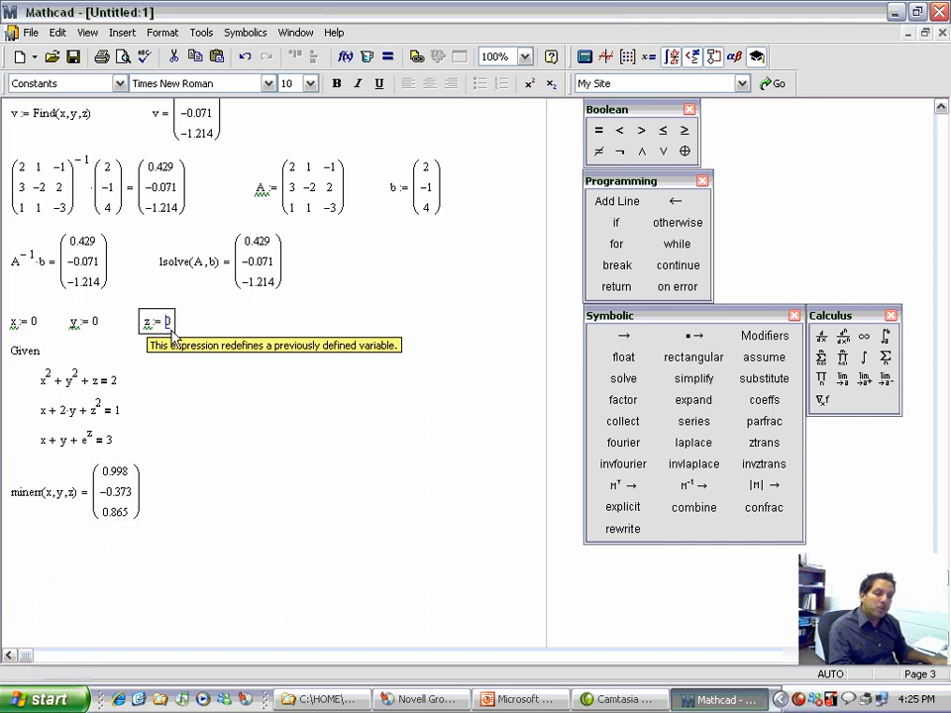
type("1")
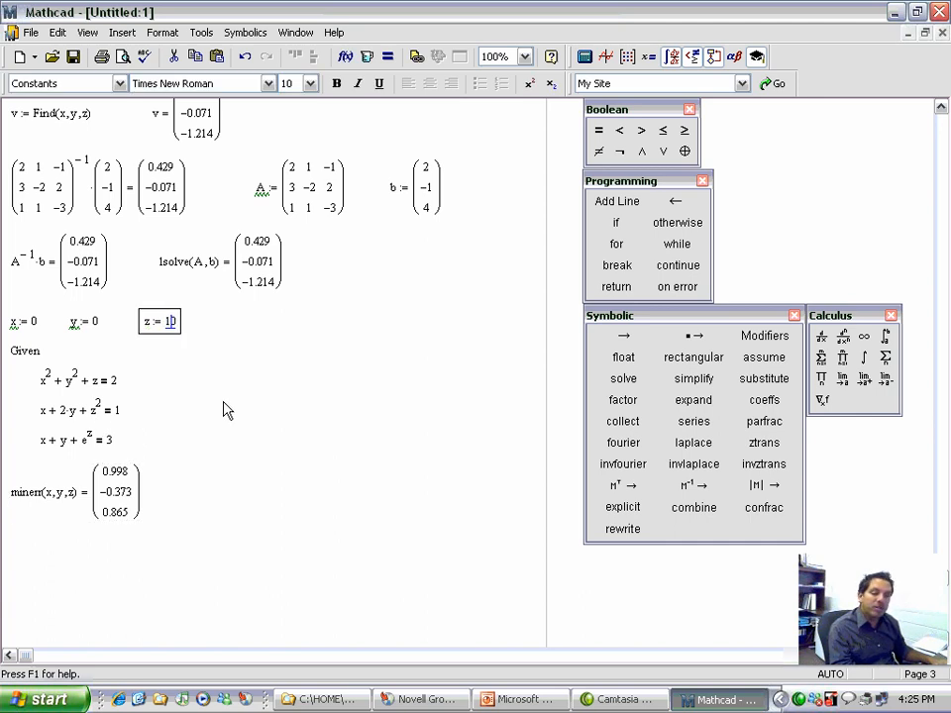
left_click(222, 401)
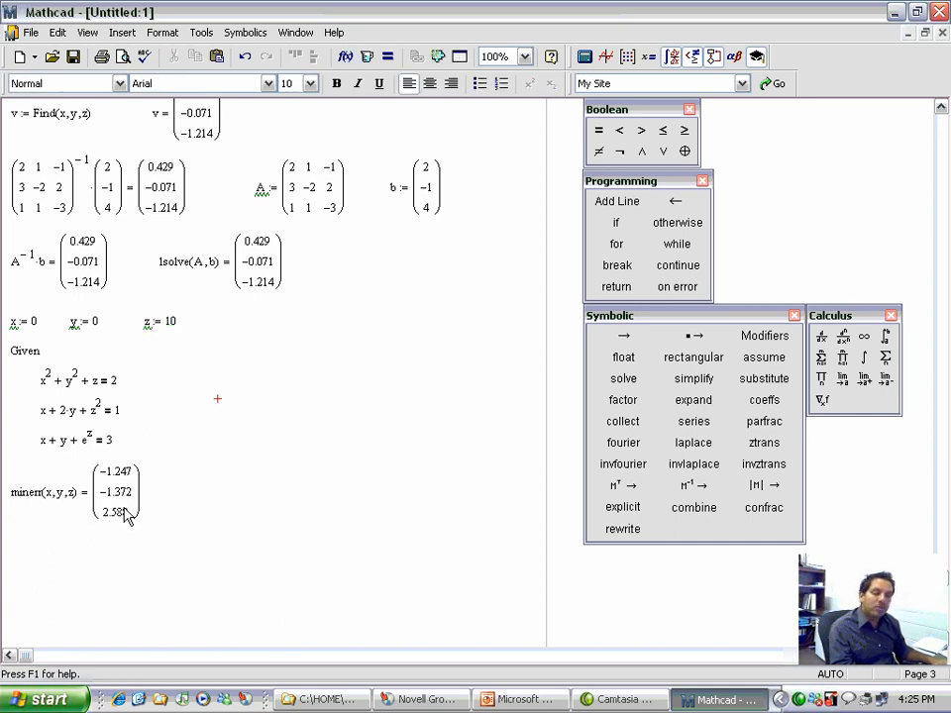
left_click(168, 325)
key("BackSpace")
left_click(187, 540)
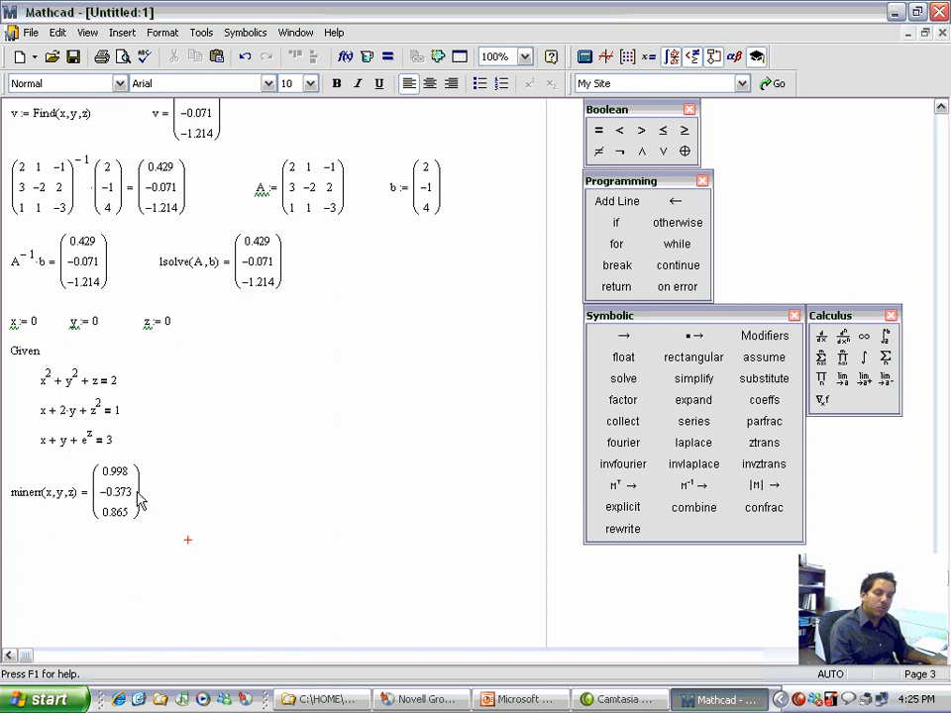
Set the guess value of z above the nonlinear block to 10 and recalculate.
left_click(166, 324)
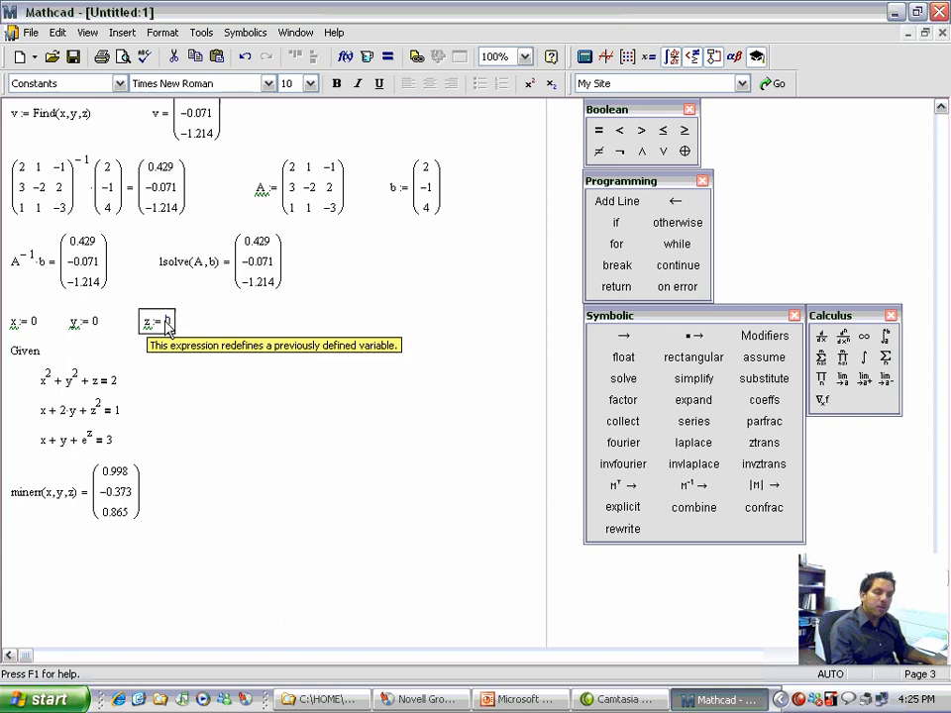
type("1")
left_click(240, 532)
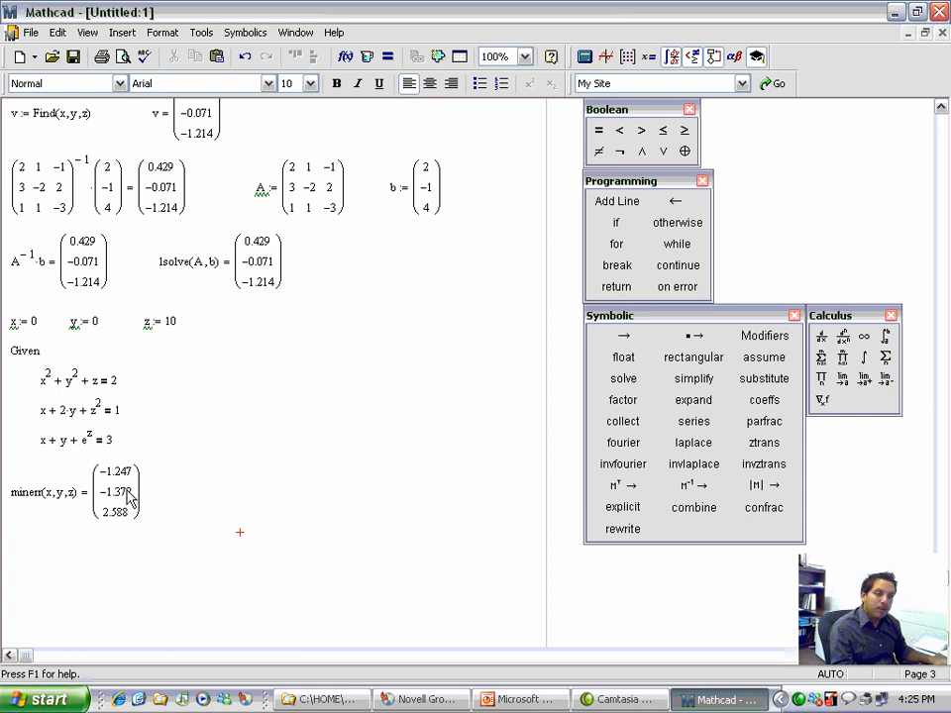
Replace the function name minerr with Find in the nonlinear solve evaluation and recalculate.
left_click(44, 501)
key("BackSpace")
key("BackSpace")
key("BackSpace")
key("BackSpace")
key("BackSpace")
key("BackSpace")
type("Find")
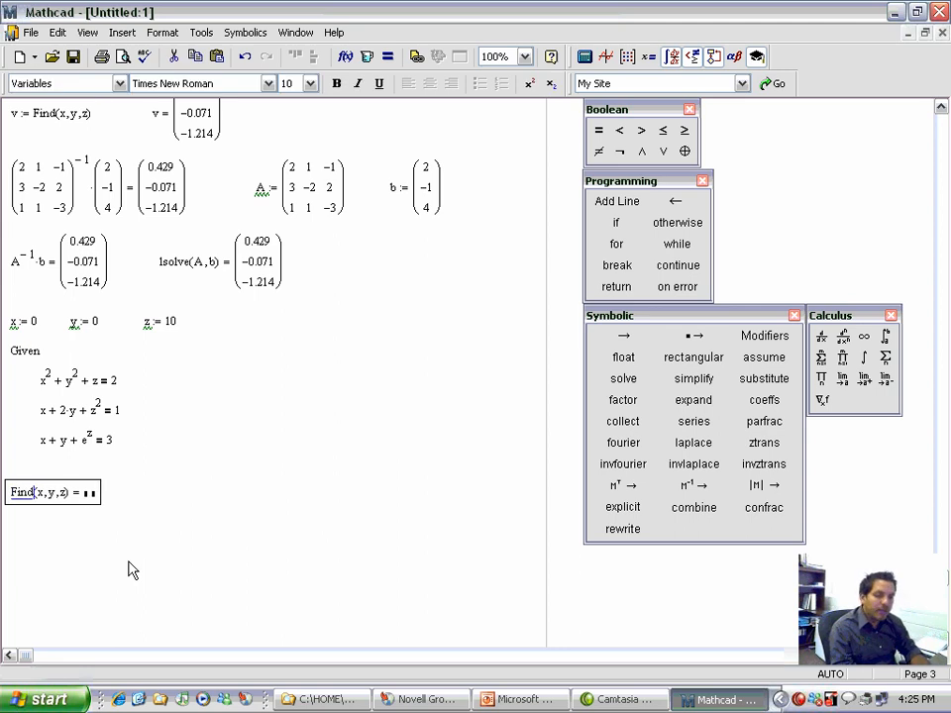
key("Return")
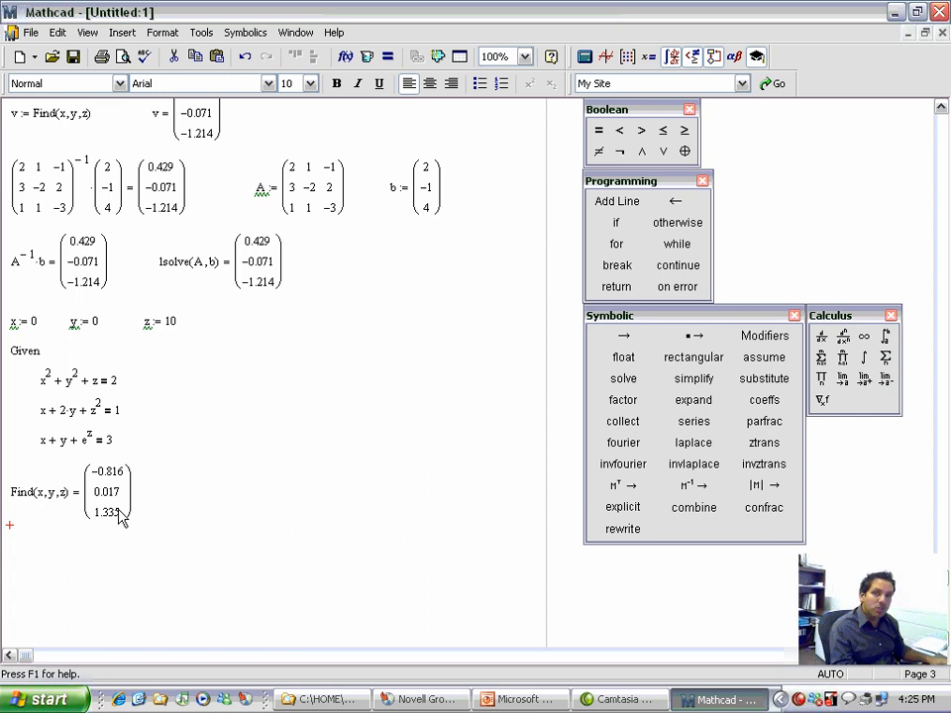
Change the function name Find back to minerr in the nonlinear solve evaluation and recalculate.
left_click(37, 502)
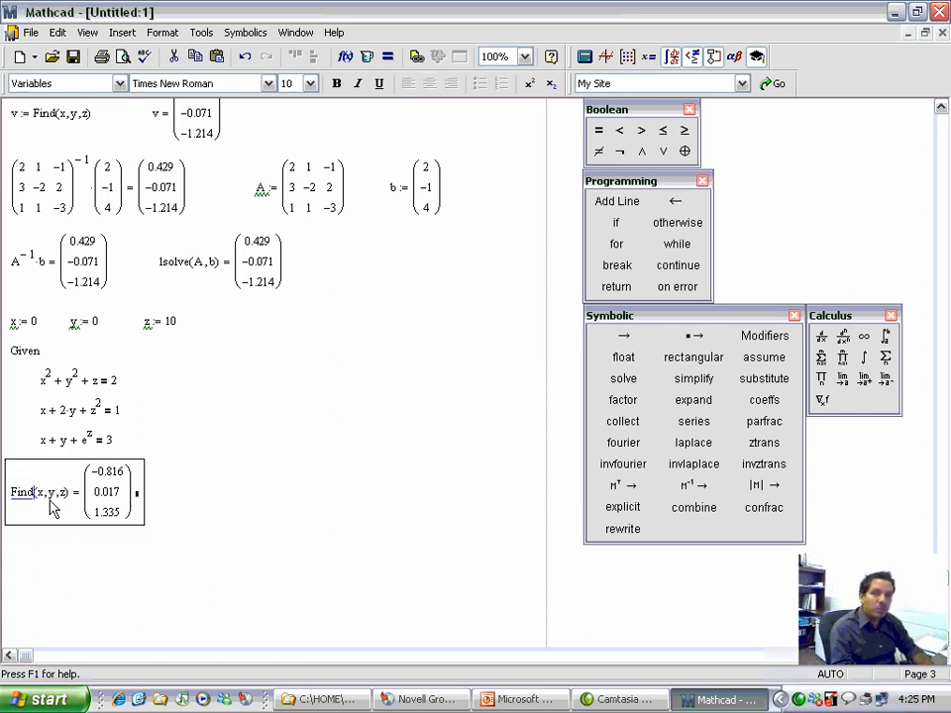
key("BackSpace")
key("BackSpace")
key("BackSpace")
key("BackSpace")
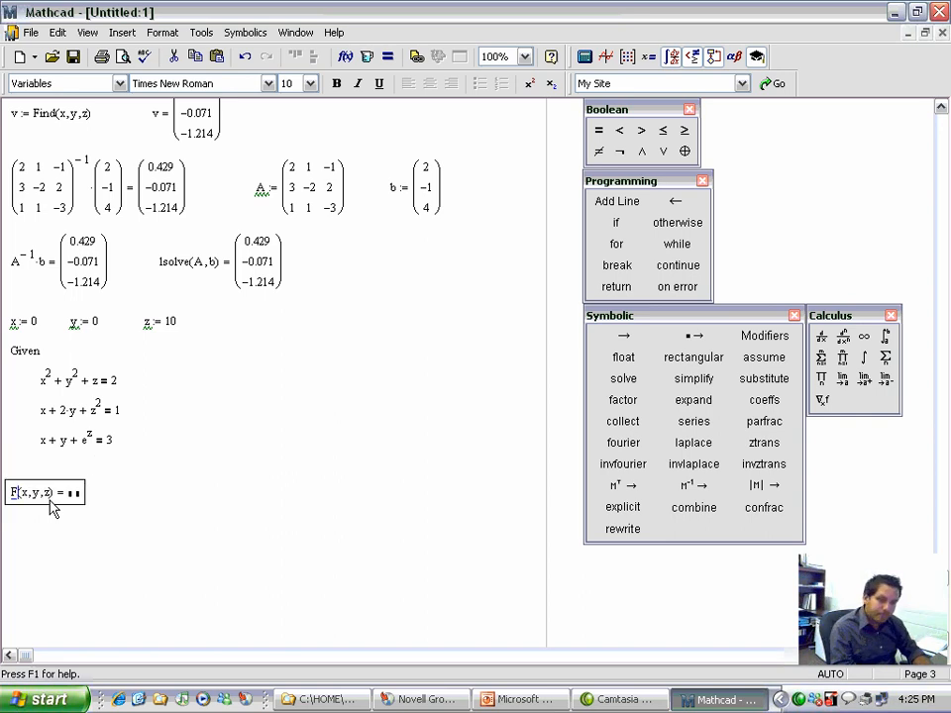
type("e")
key("BackSpace")
type("mine")
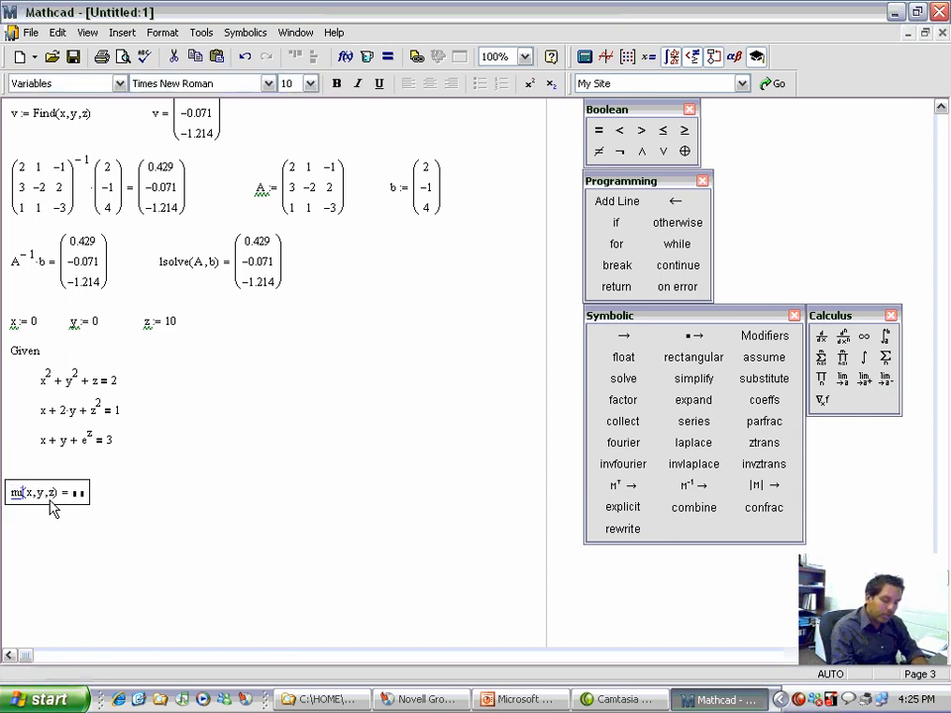
type("rr")
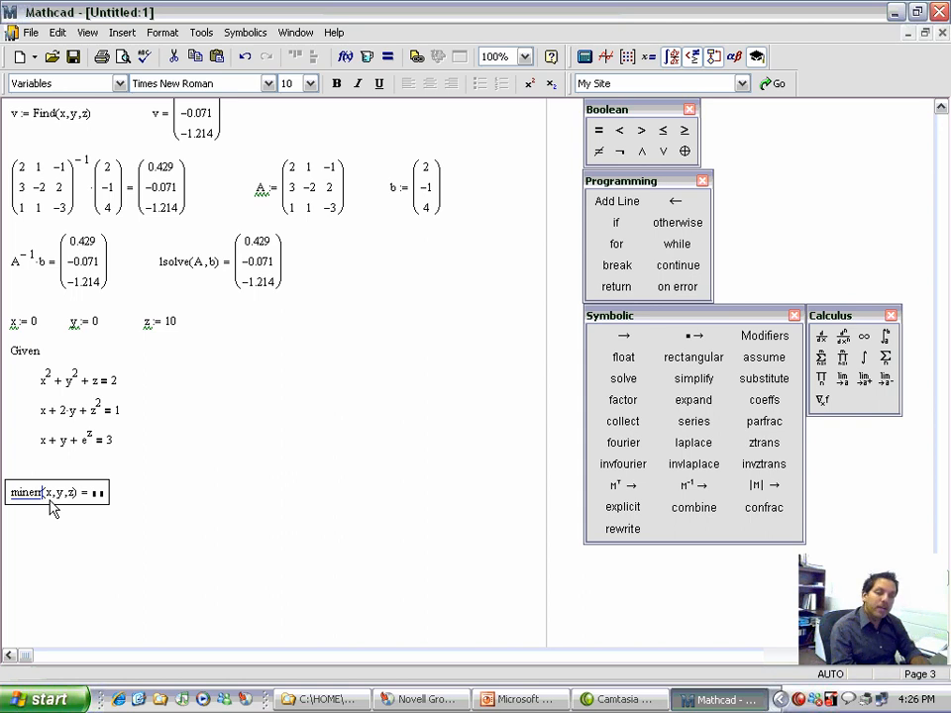
key("Return")
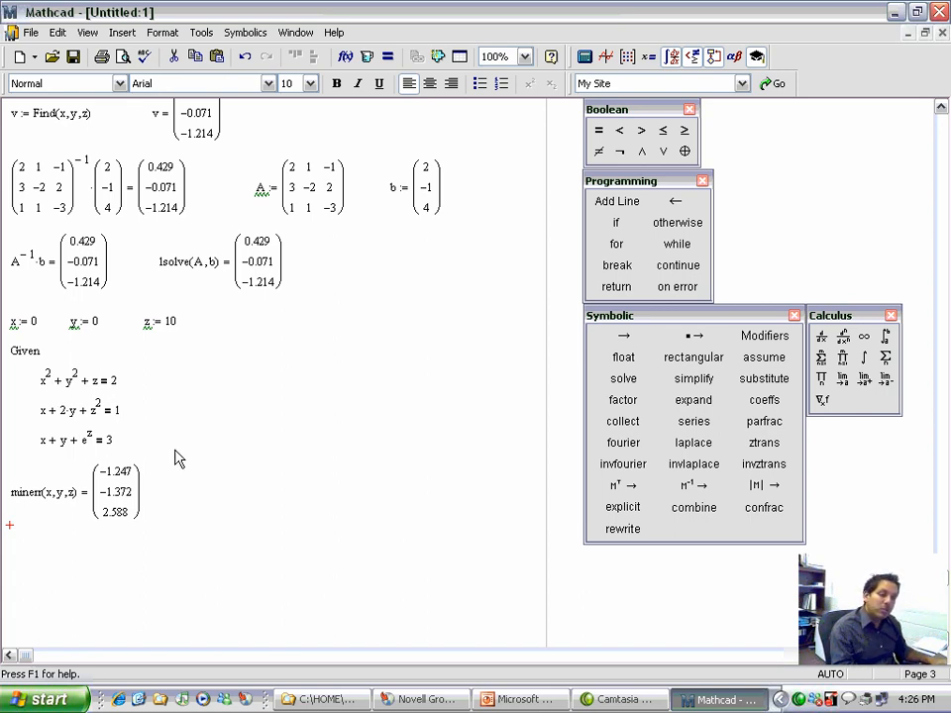
scroll(177, 457, "down", 3)
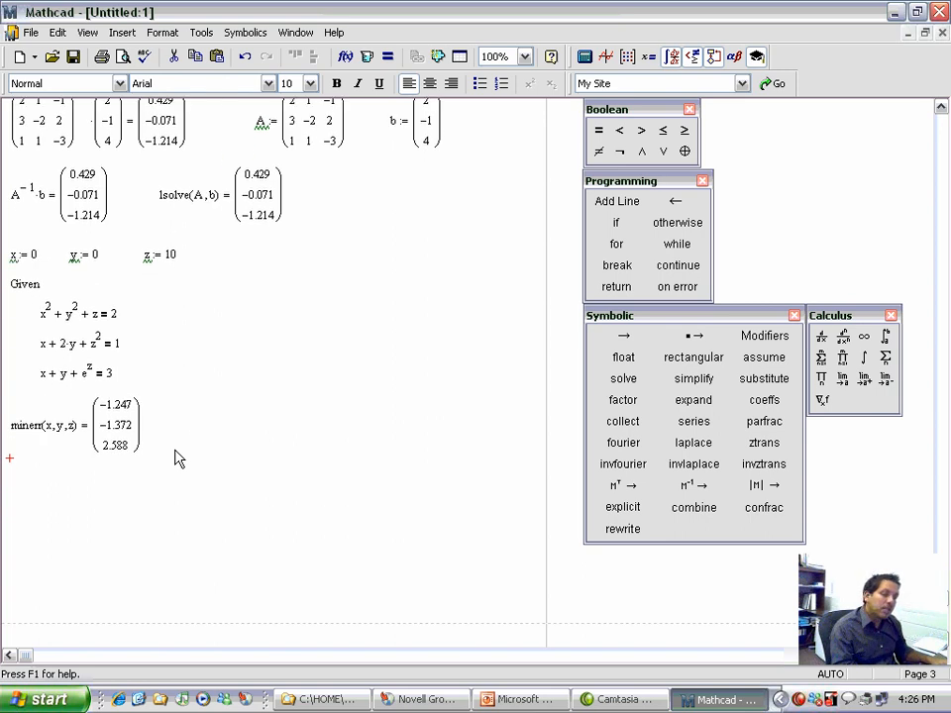
Insert a page break below the minerr evaluation and place the insertion point at the start of the new page.
scroll(175, 457, "down", 1)
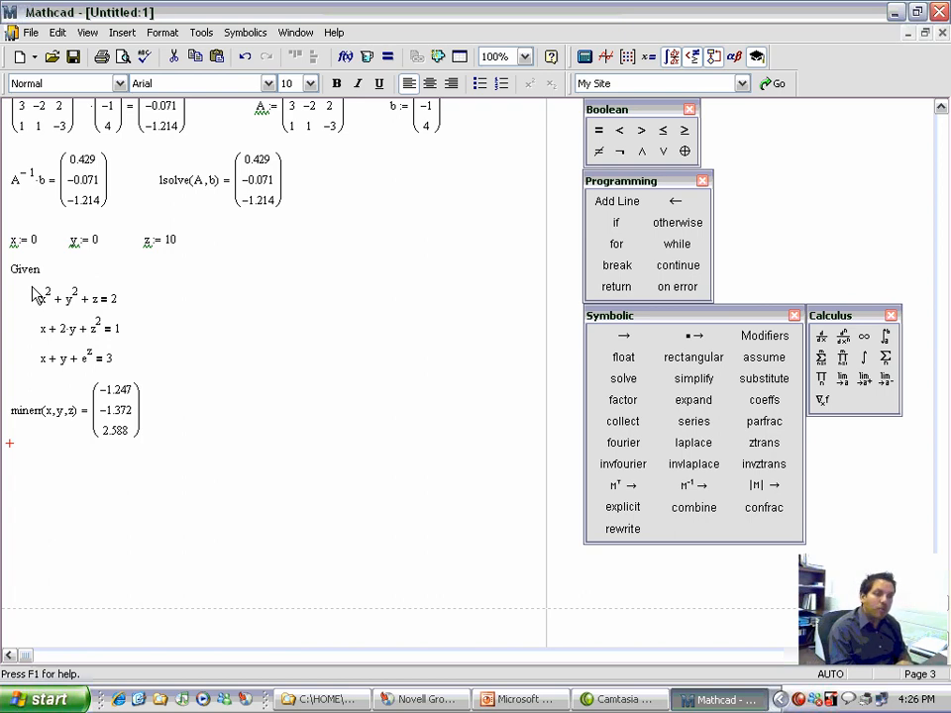
scroll(28, 432, "down", 1)
left_click(9, 436)
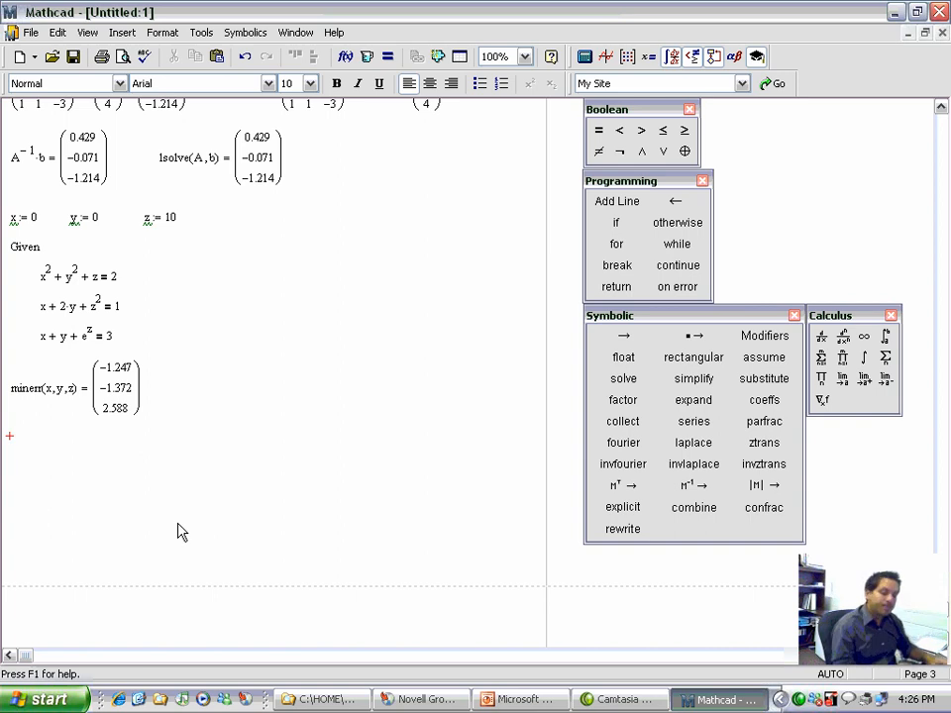
key("ctrl+Return")
key("Return")
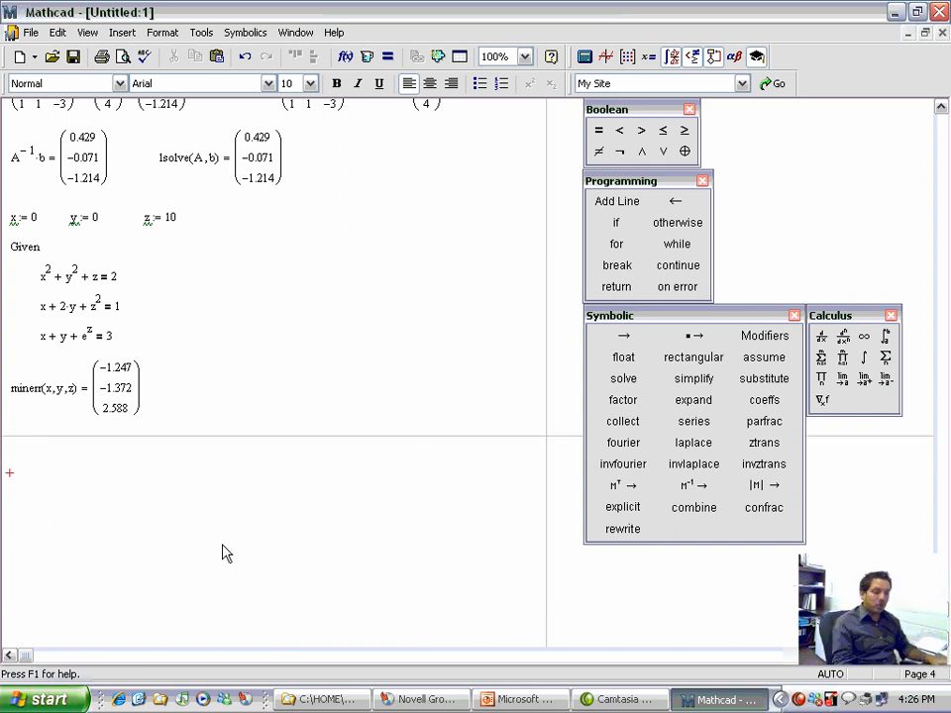
Switch to the PowerPoint presentation MathCAD_04.ppt and run the slide show from the Solve Blocks slide to the Numerical Techniques slide on the root function.
left_click(525, 699)
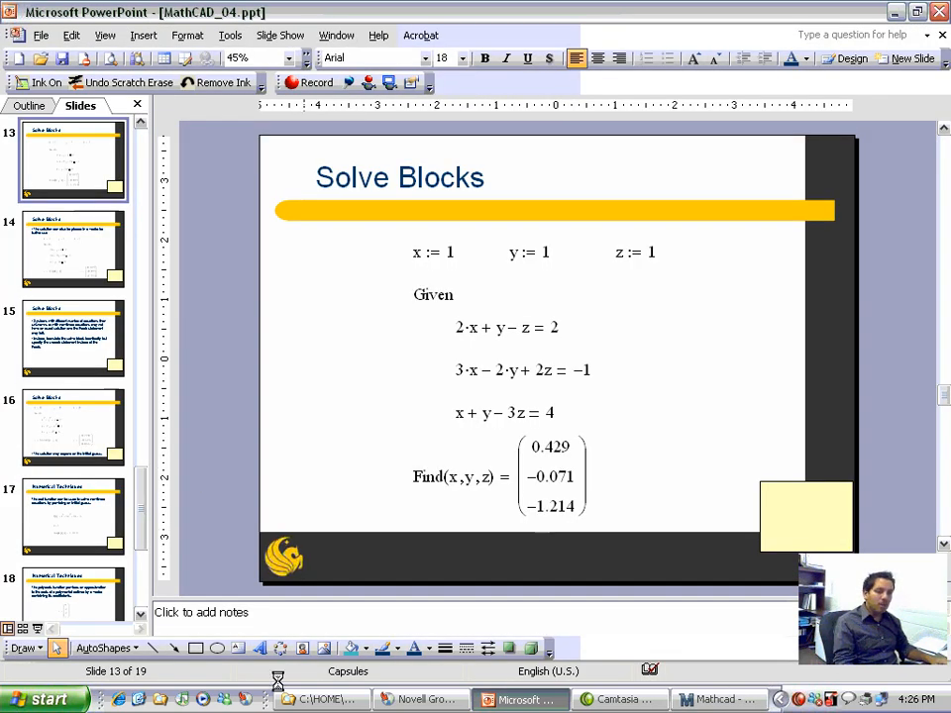
left_click(37, 630)
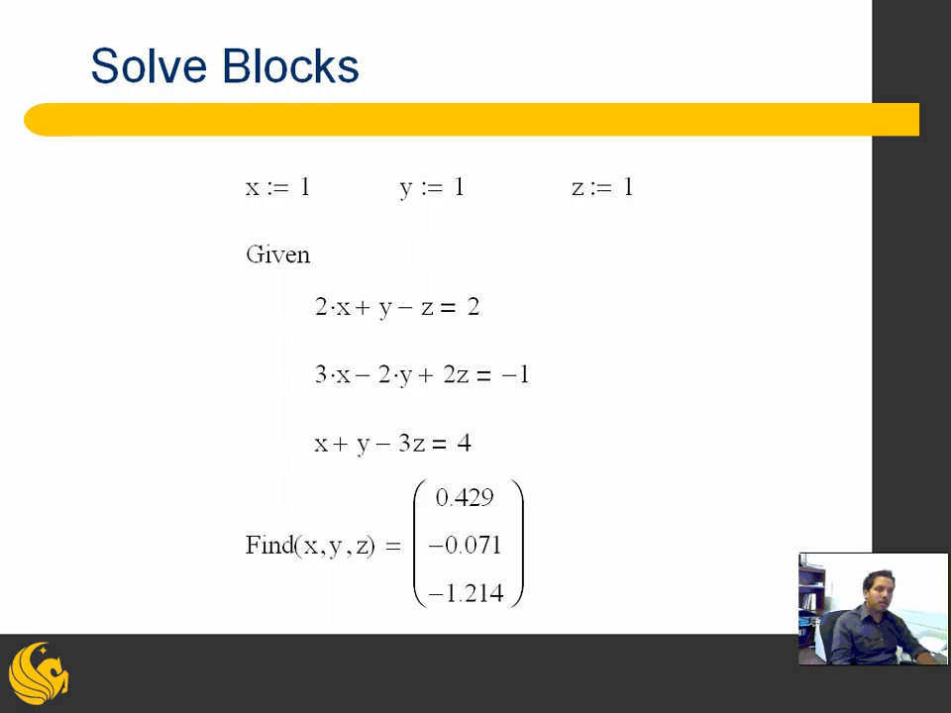
key("Right")
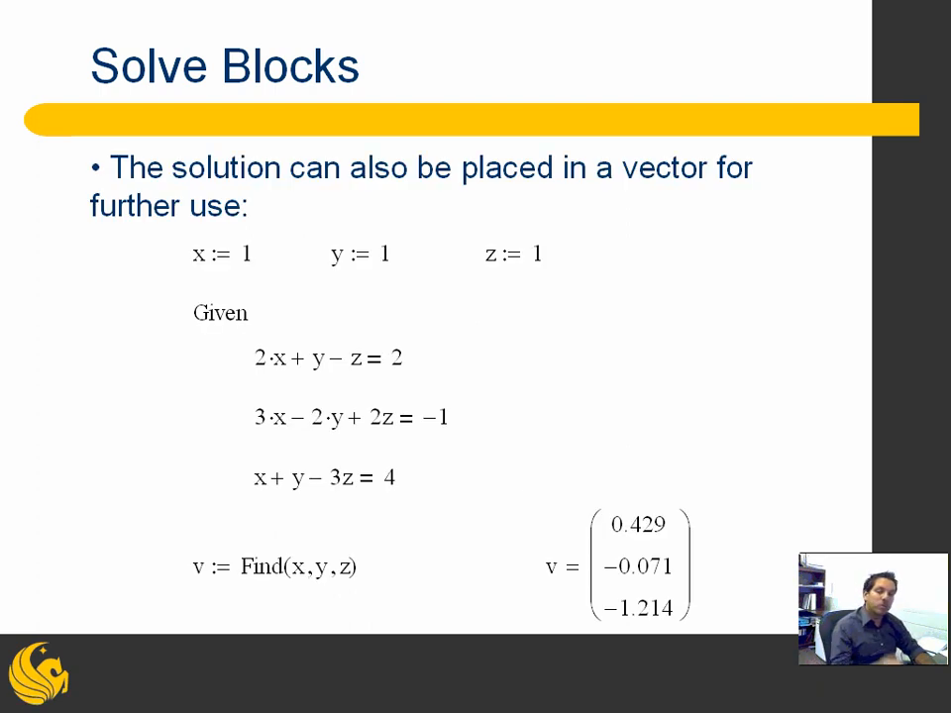
key("Right")
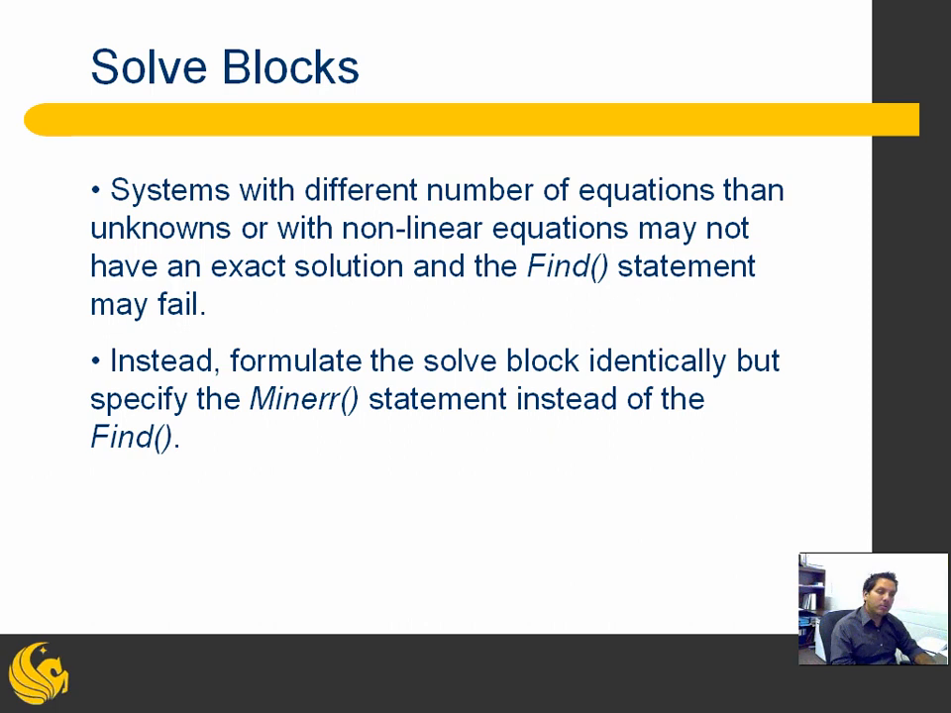
key("Right")
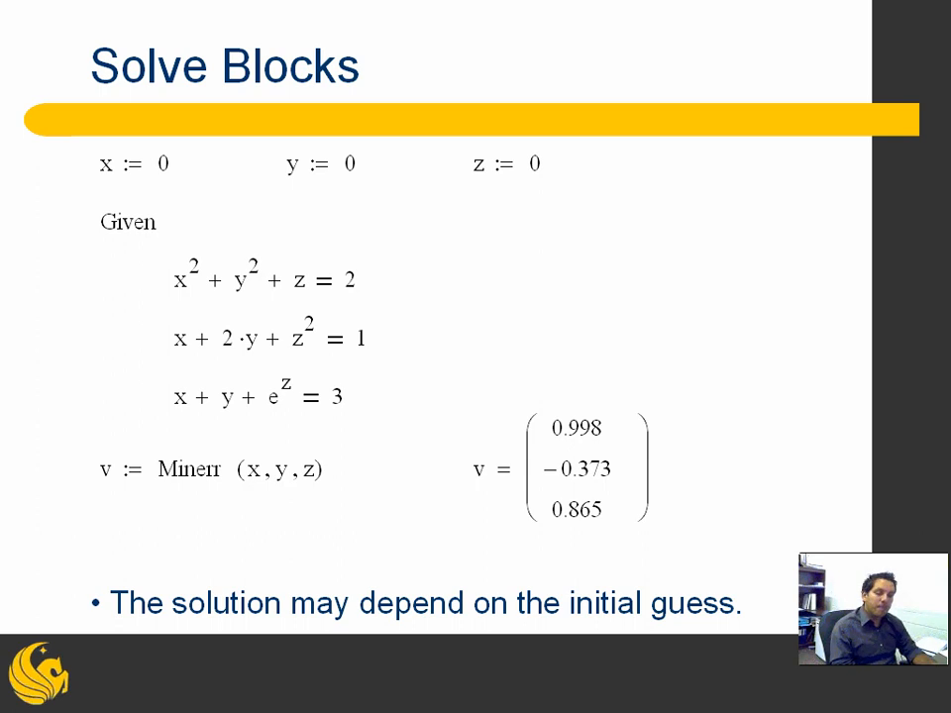
key("Right")
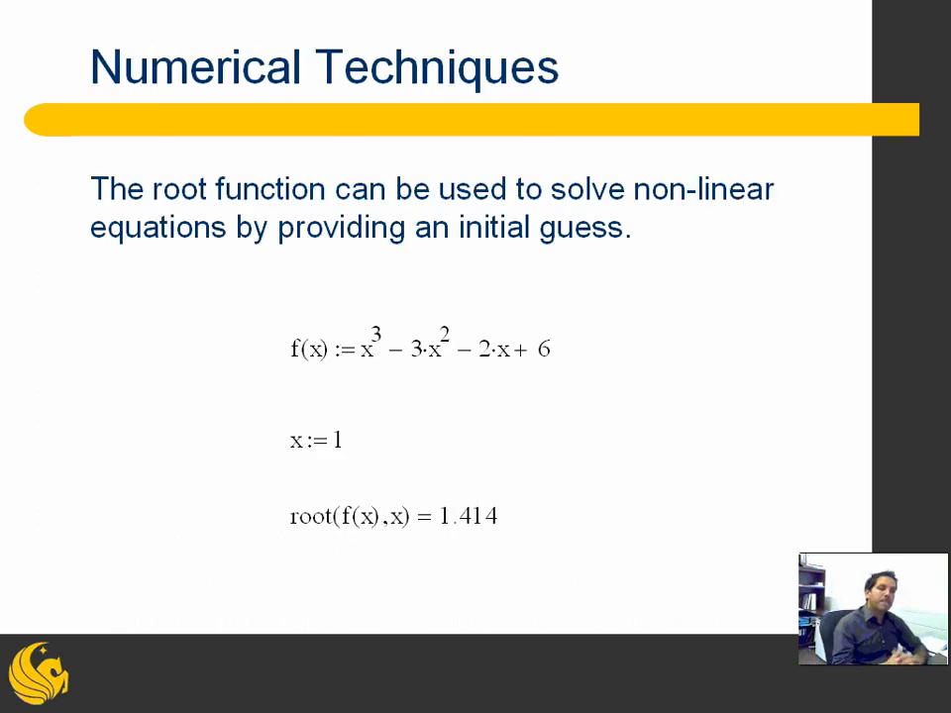
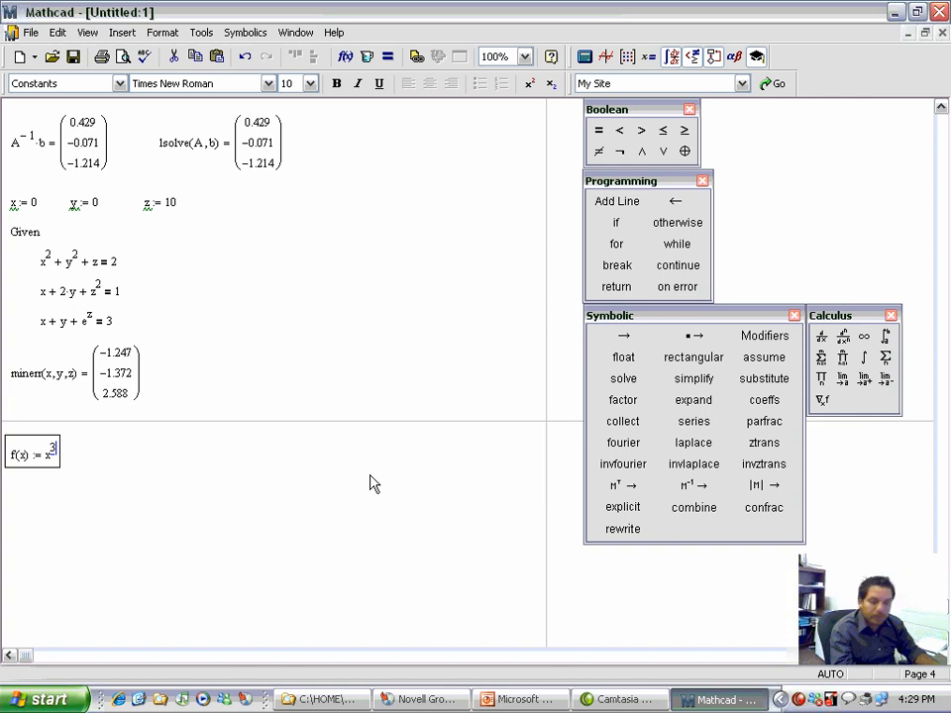
Complete the function definition f(x) := x^3 - 3*x^2 - 2*x + 6 by adding the terms after x^3.
key("space")
type("-")
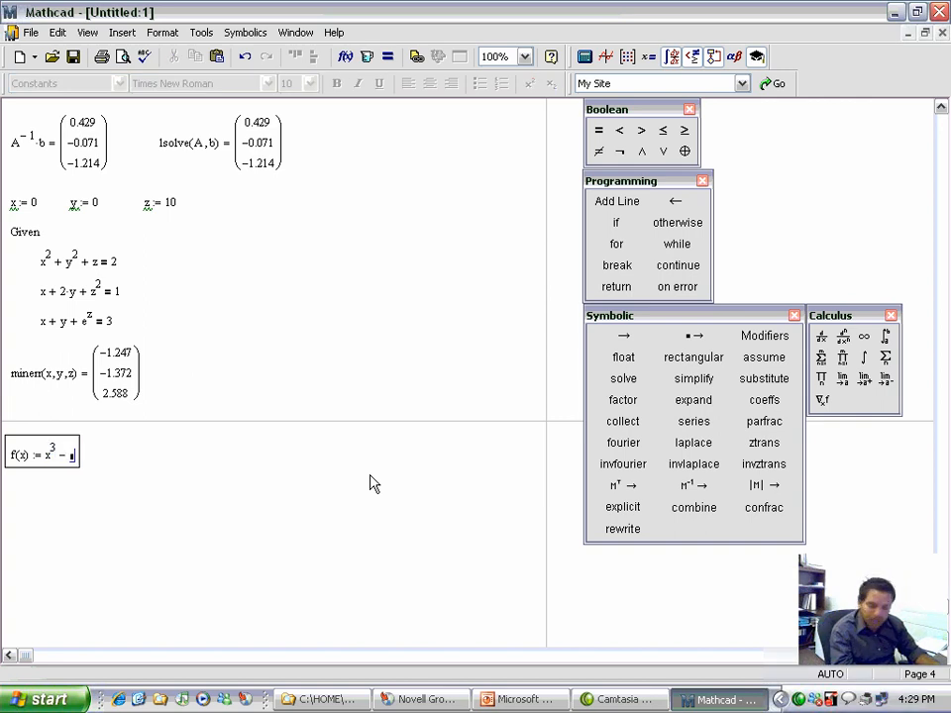
type("3*x^2")
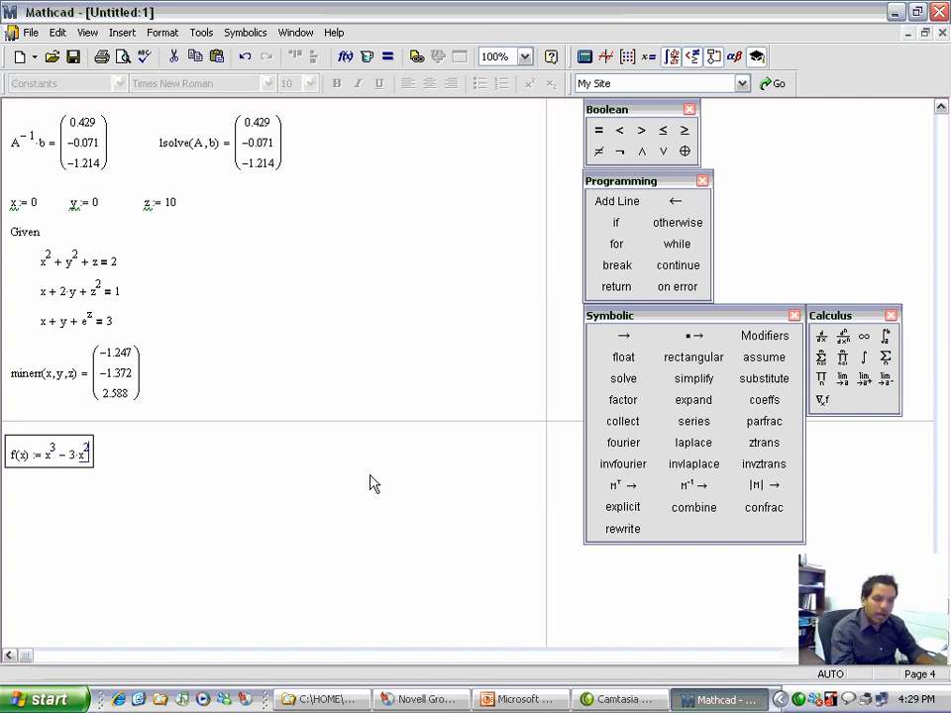
key("space")
type("-2*x")
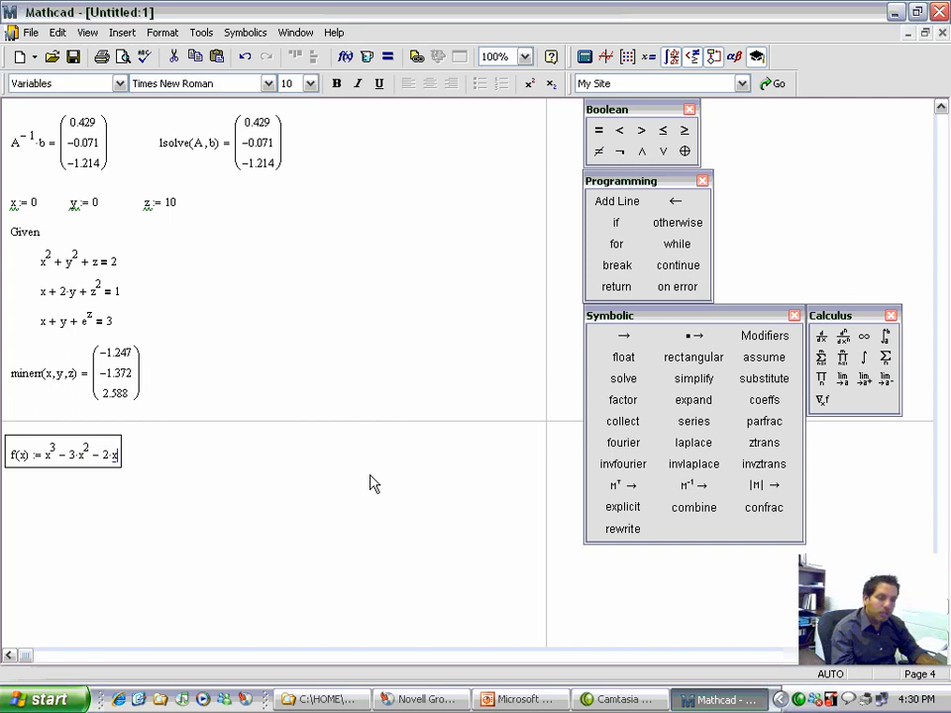
type("+6")
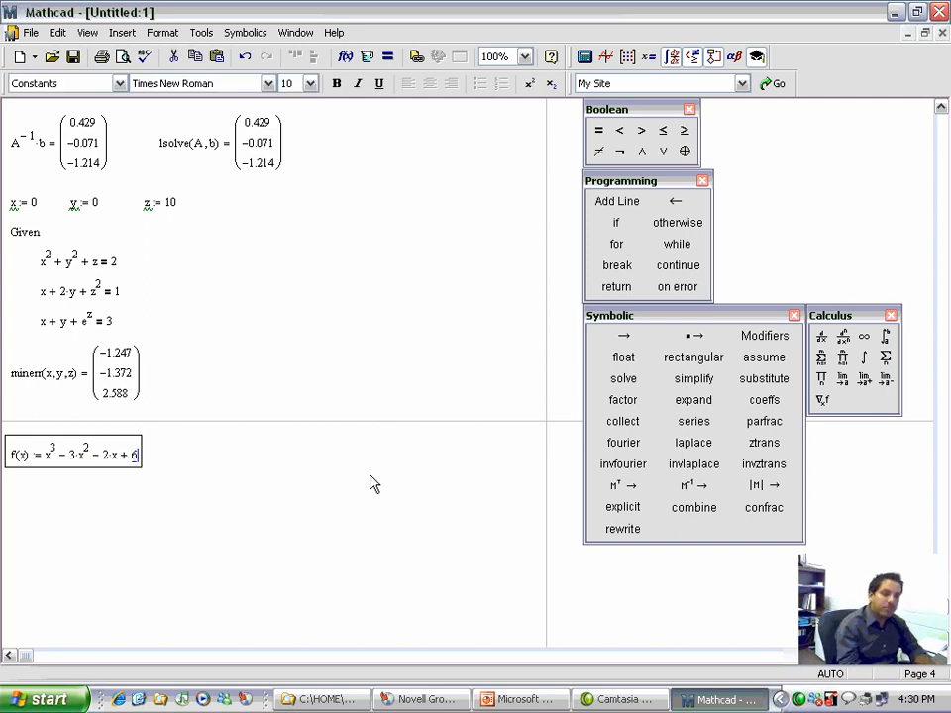
key("Return")
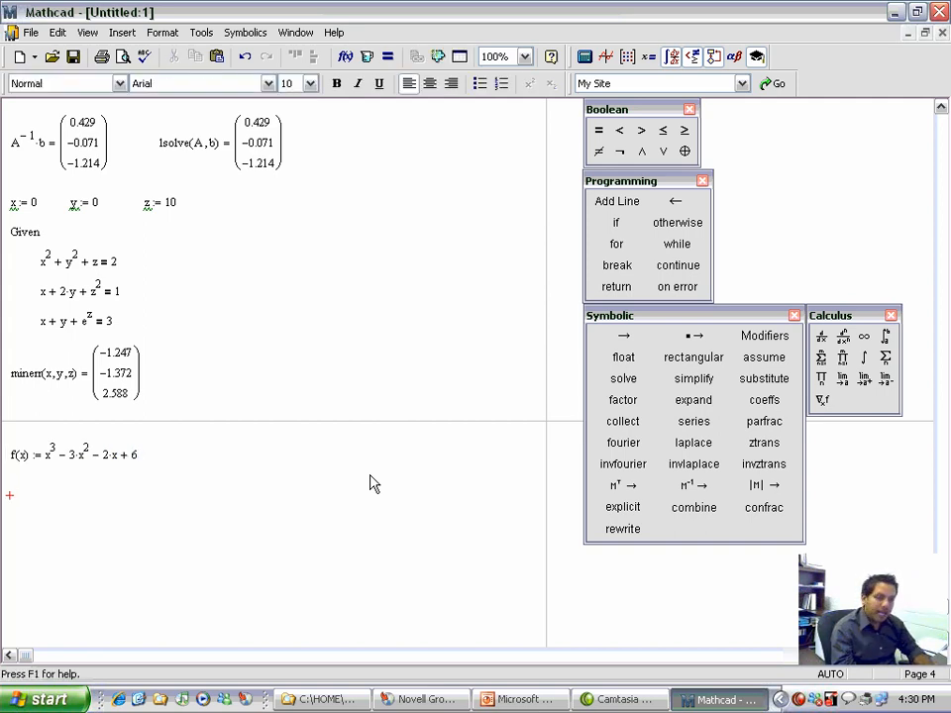
Define the guess x := 1 below the function and evaluate root(f(x),x) numerically beneath it.
type("x := 1")
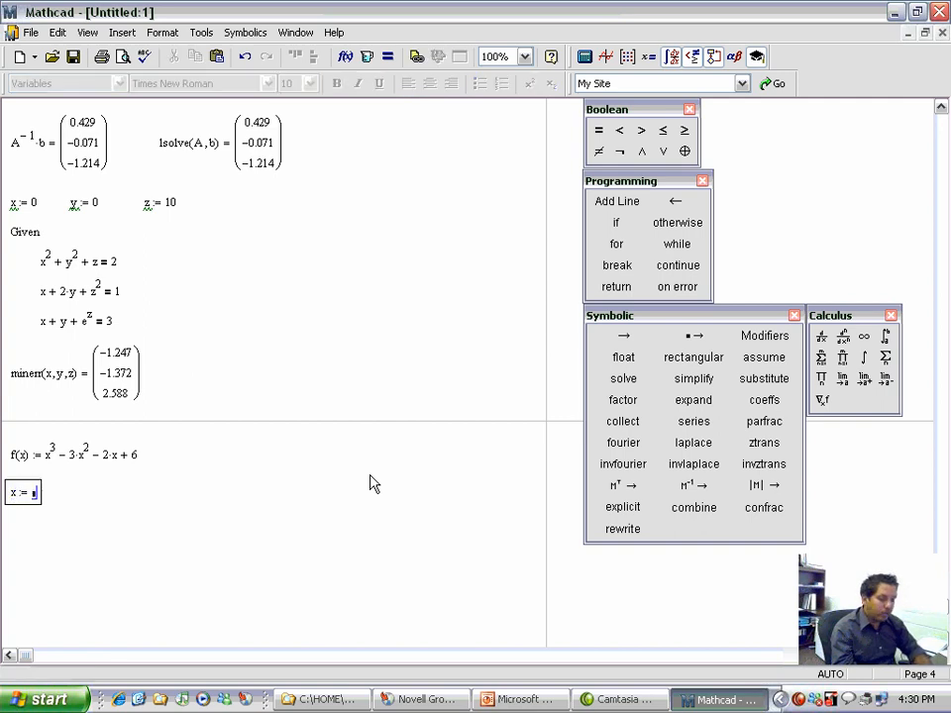
key("Return")
key("Return")
key("Return")
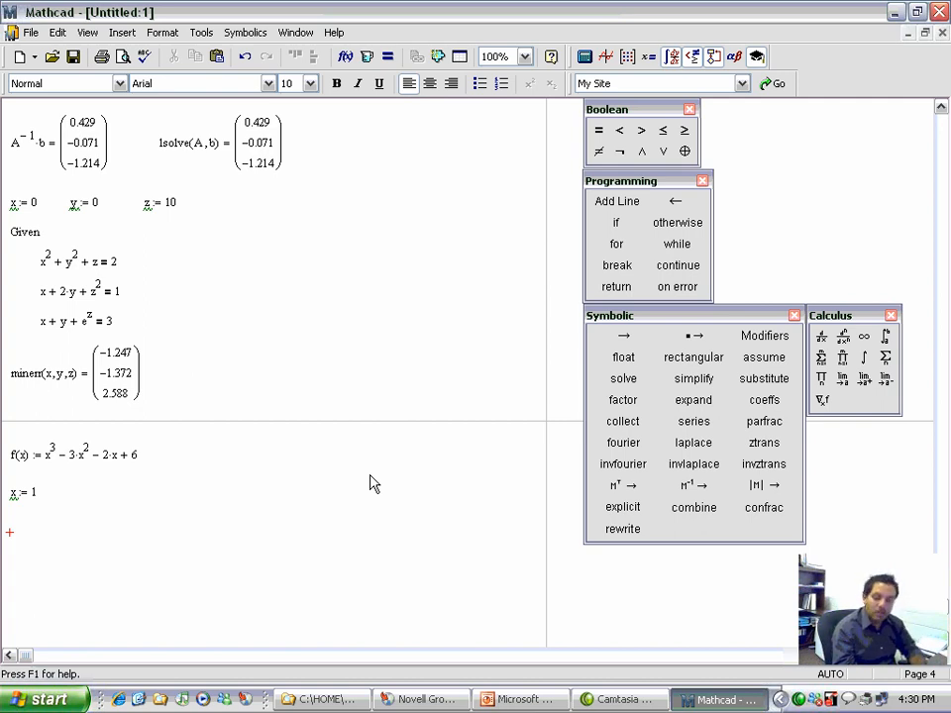
type("root(")
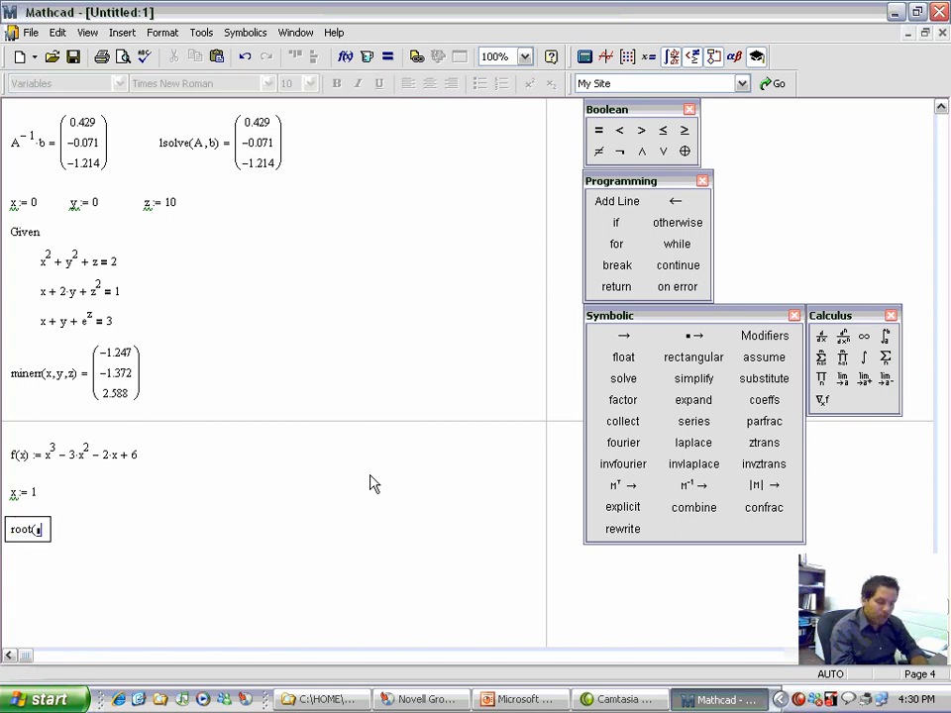
type("f(x),x")
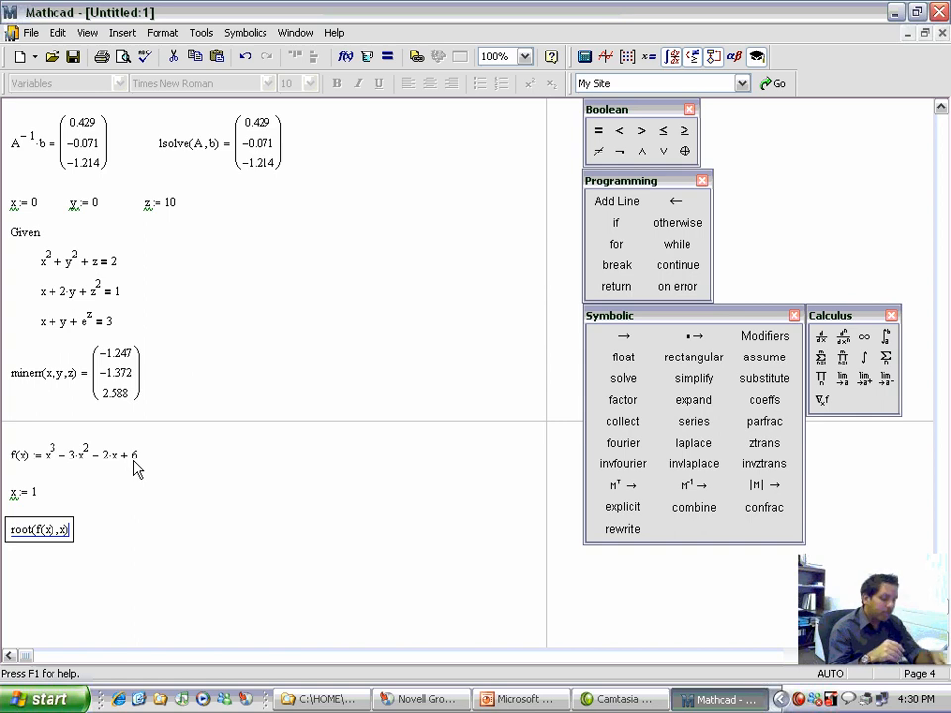
type("= 1.414")
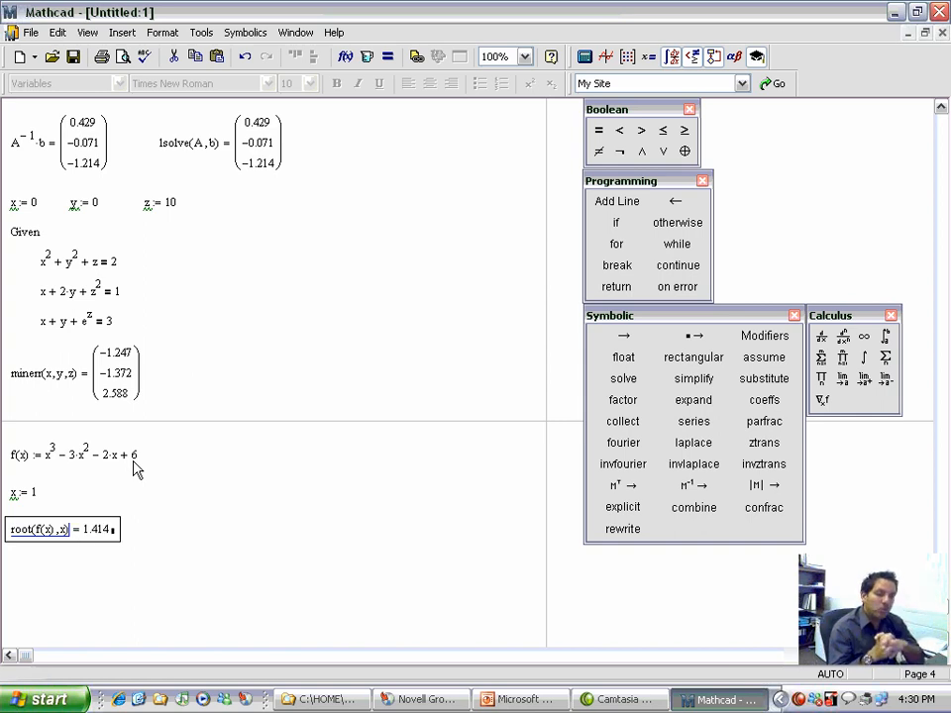
Set the guess value of x above the root evaluation to 10 and recalculate.
left_click(35, 492)
type("0")
key("Return")
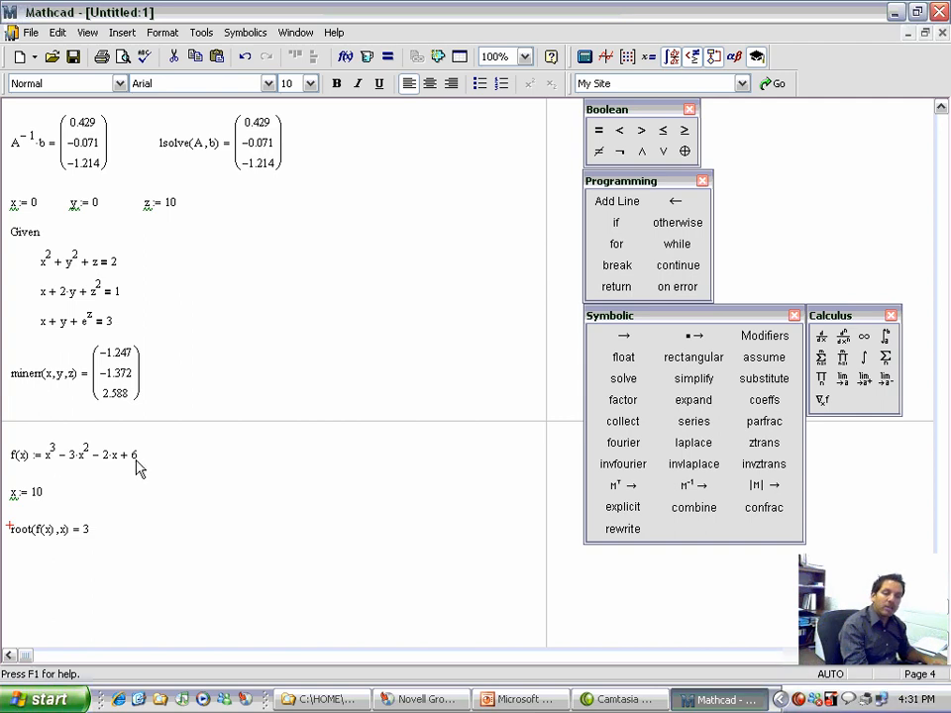
Set the guess value of x above the root evaluation to -10 and recalculate.
left_click(37, 492)
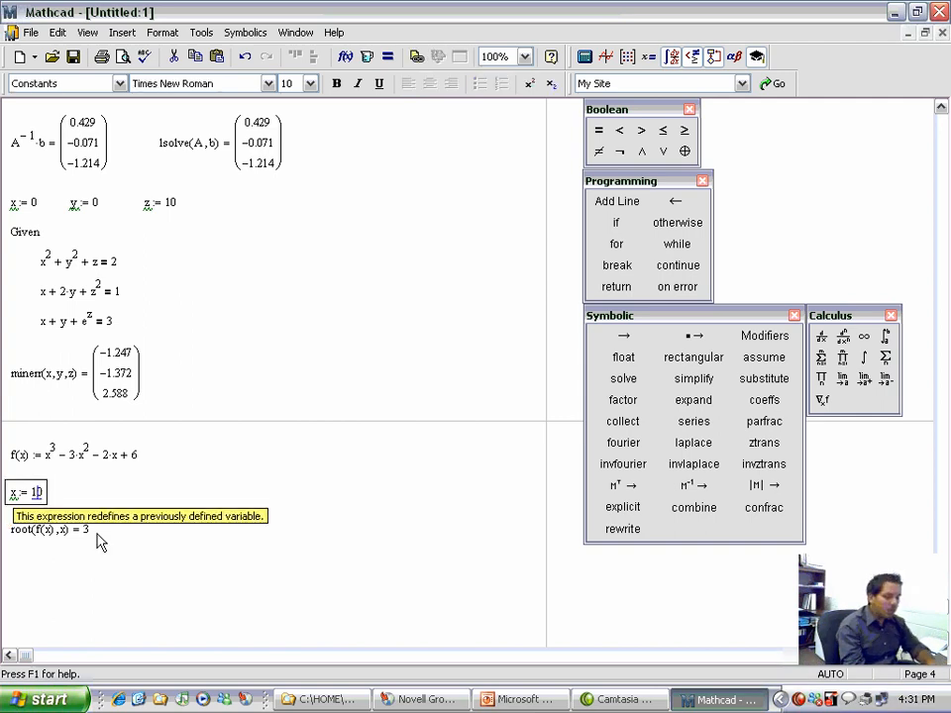
key("BackSpace")
type("-1")
key("Return")
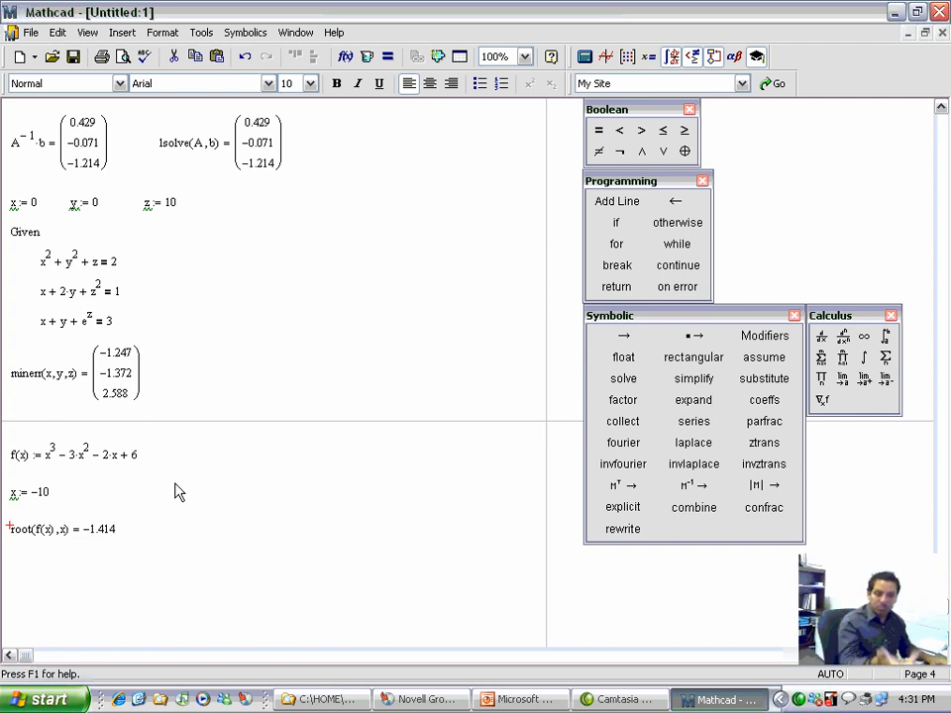
Start a definition of v below the root evaluation and insert an empty matrix with 4 rows and 1 column.
scroll(92, 588, "down", 1)
scroll(92, 588, "down", 2)
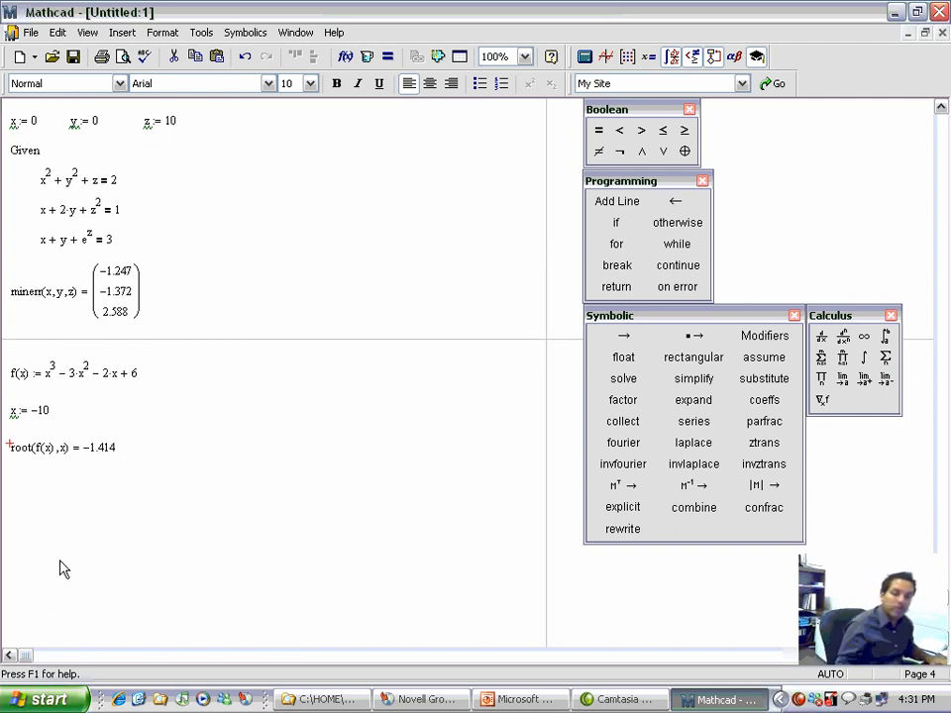
left_click(12, 481)
key("Down")
key("Down")
key("Down")
key("Down")
key("Down")
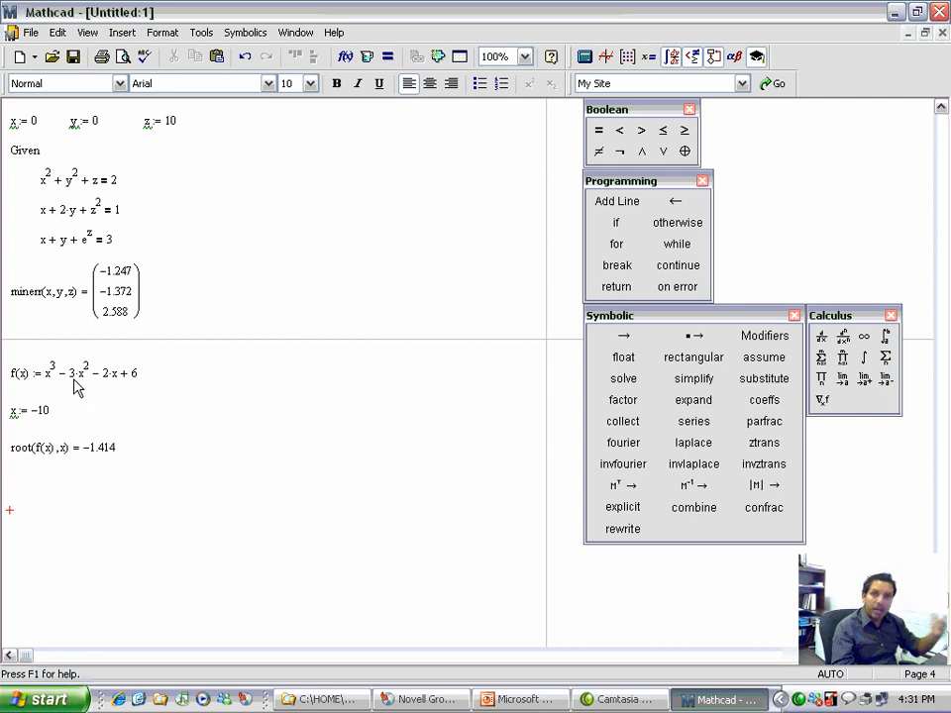
type("v:")
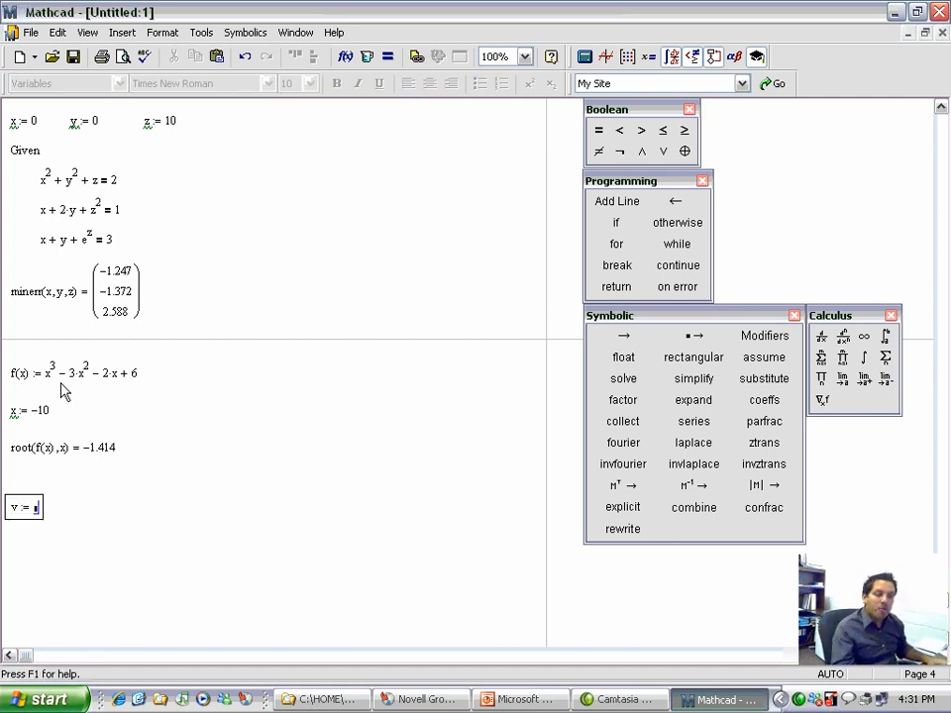
key("ctrl+m")
type("4")
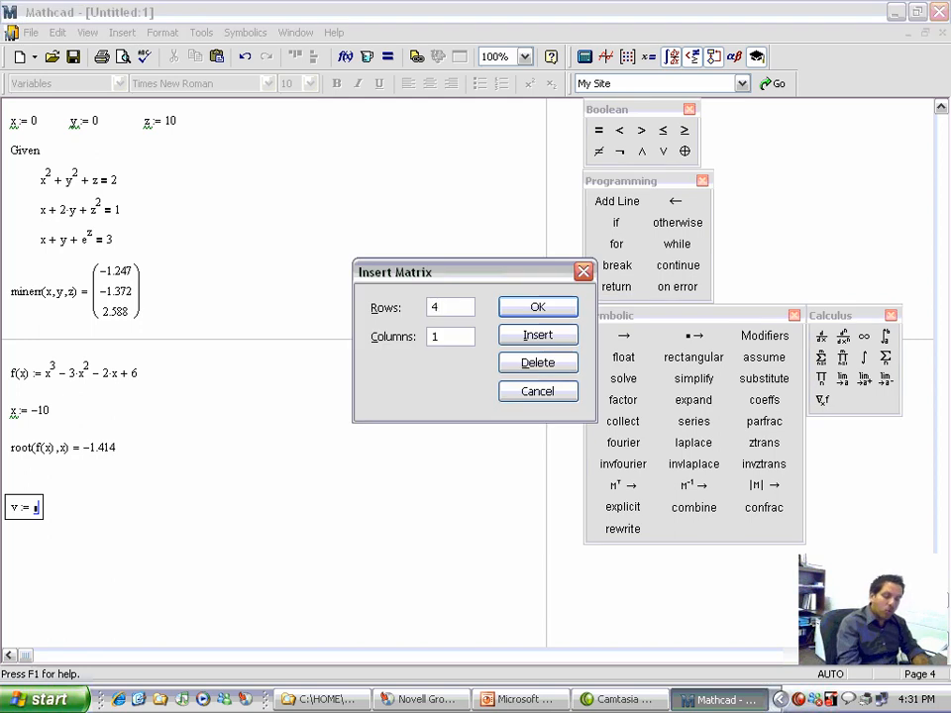
key("Return")
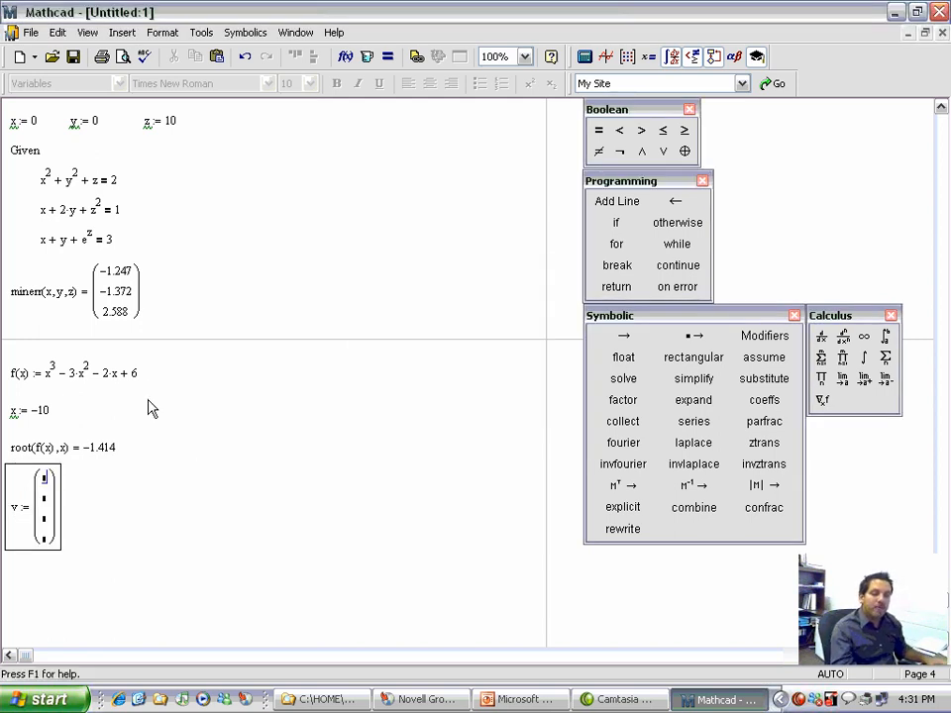
Fill the vector v with the polynomial coefficients 6, -2, -3 and 1 from first to last row.
type("6")
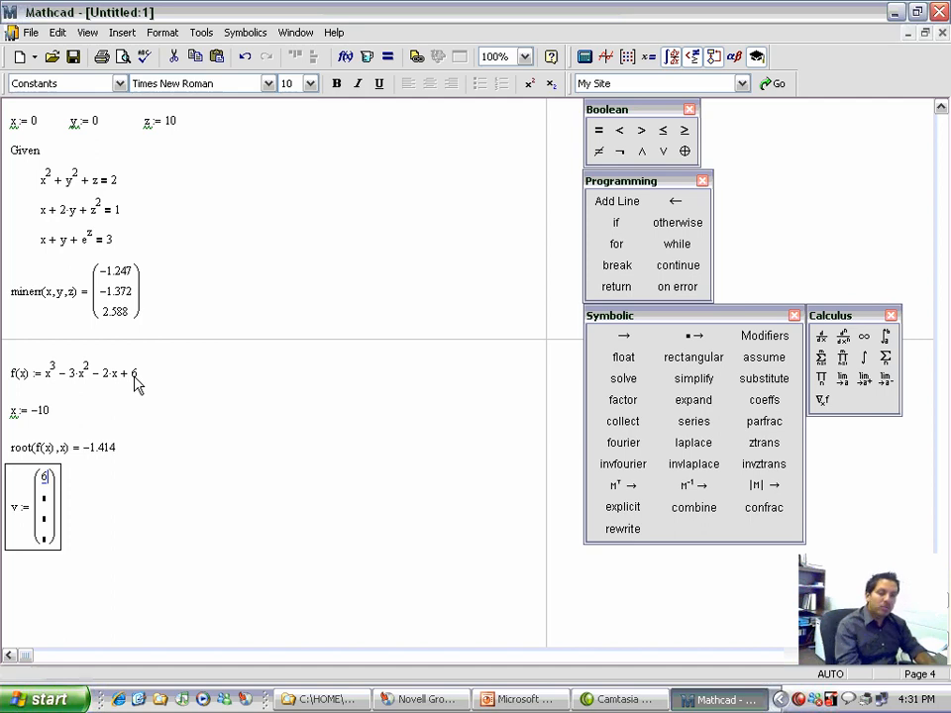
key("Tab")
type("-2")
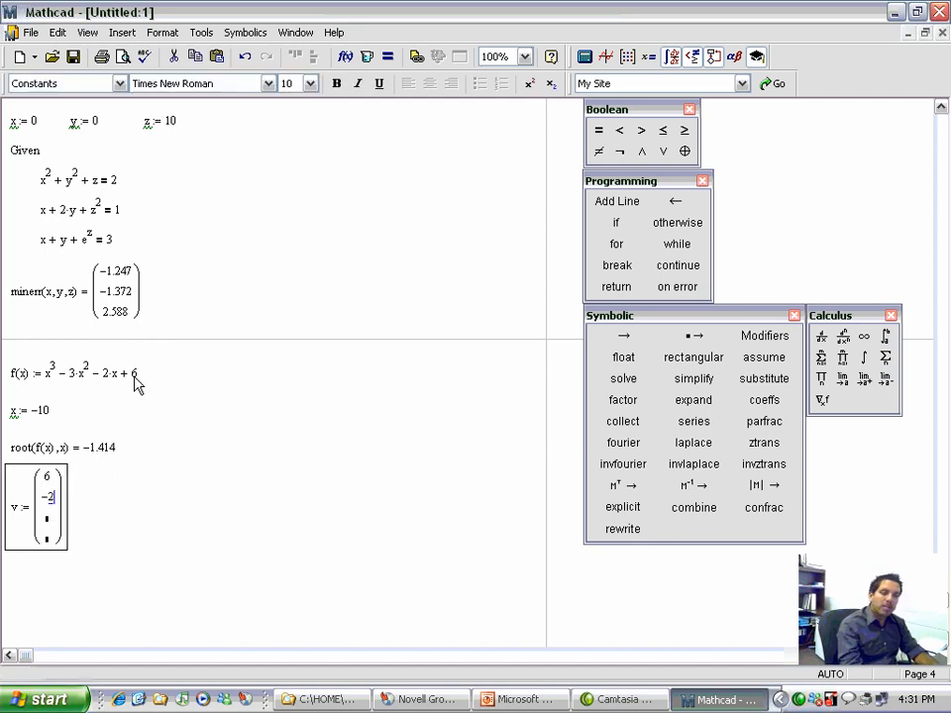
key("Tab")
type("-")
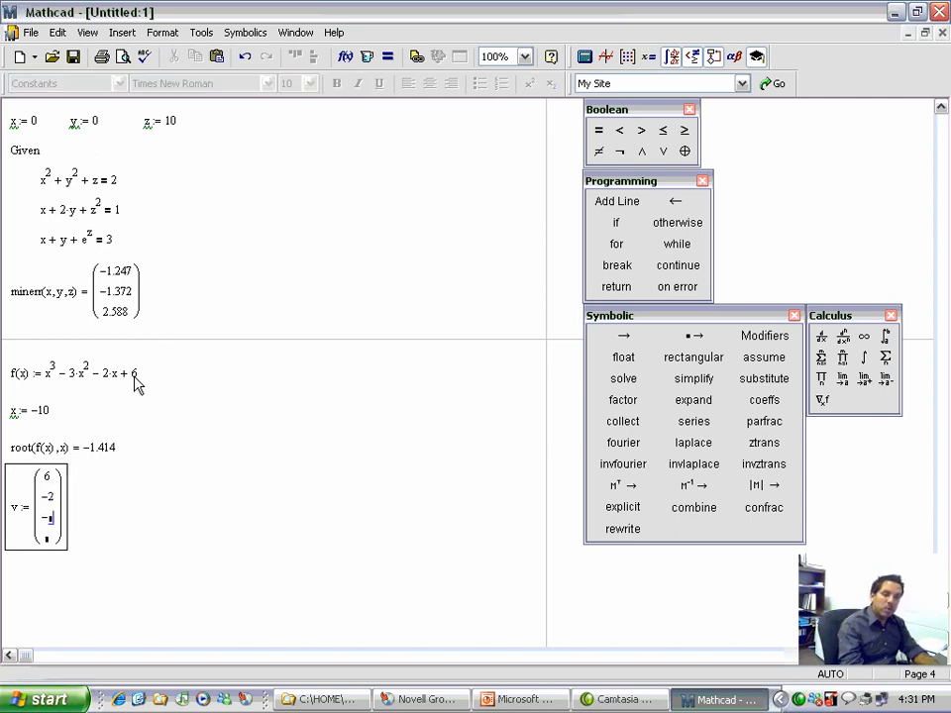
type("3")
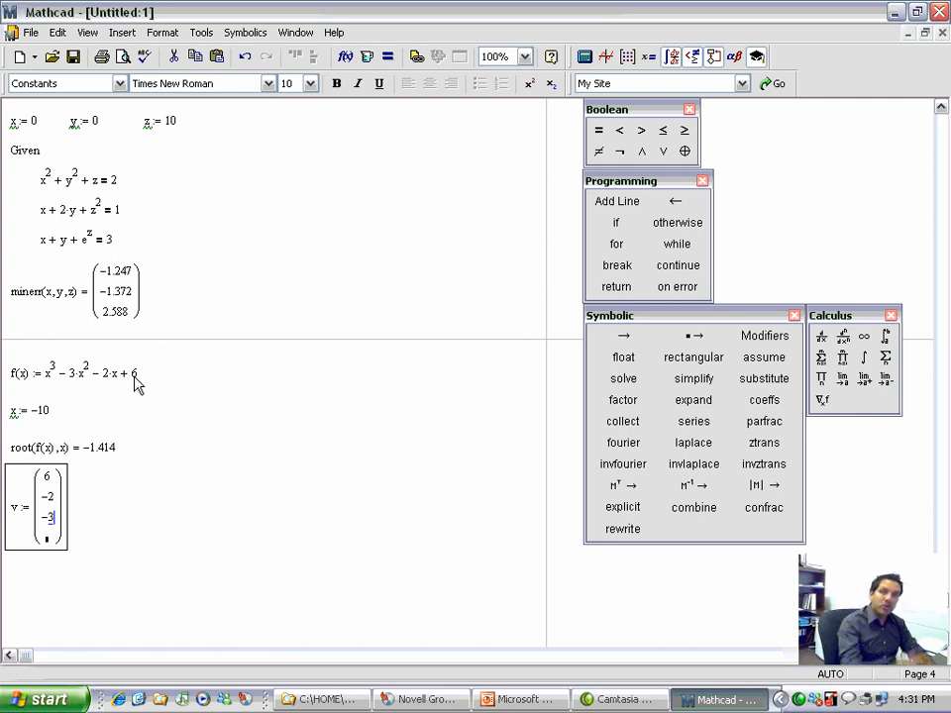
key("Tab")
type("1")
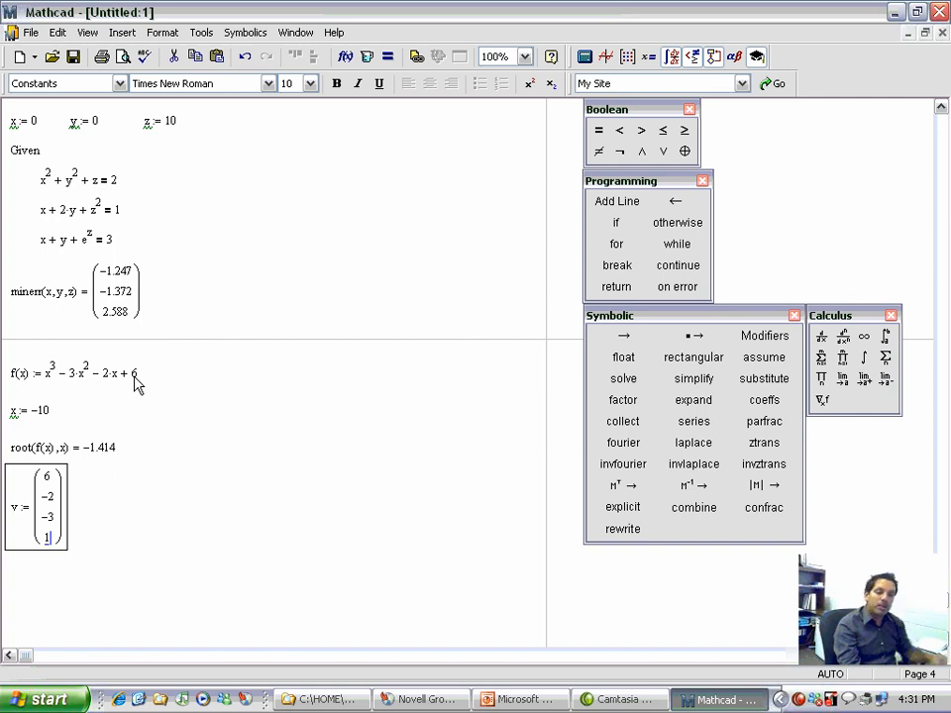
Evaluate polyroots(v) numerically to the right of the coefficient vector v.
left_click(98, 510)
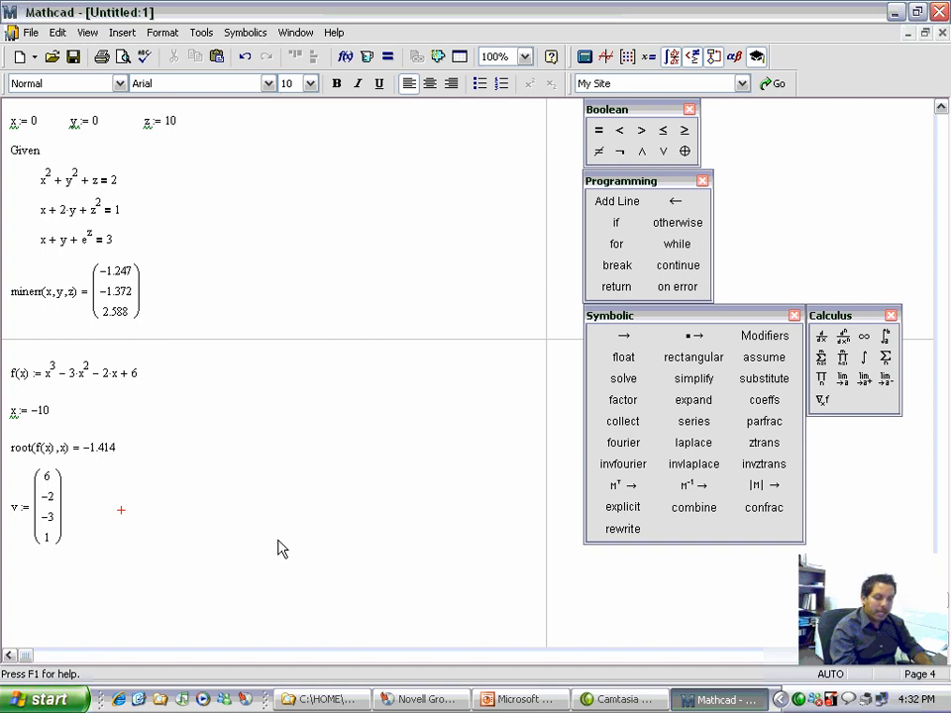
type("polyroot")
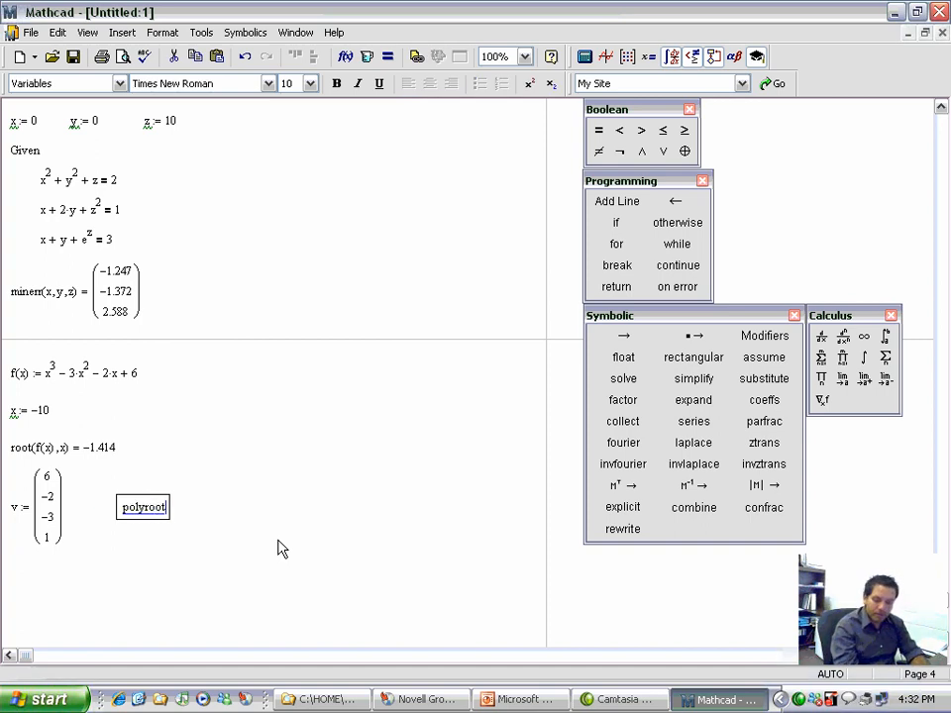
type("s(")
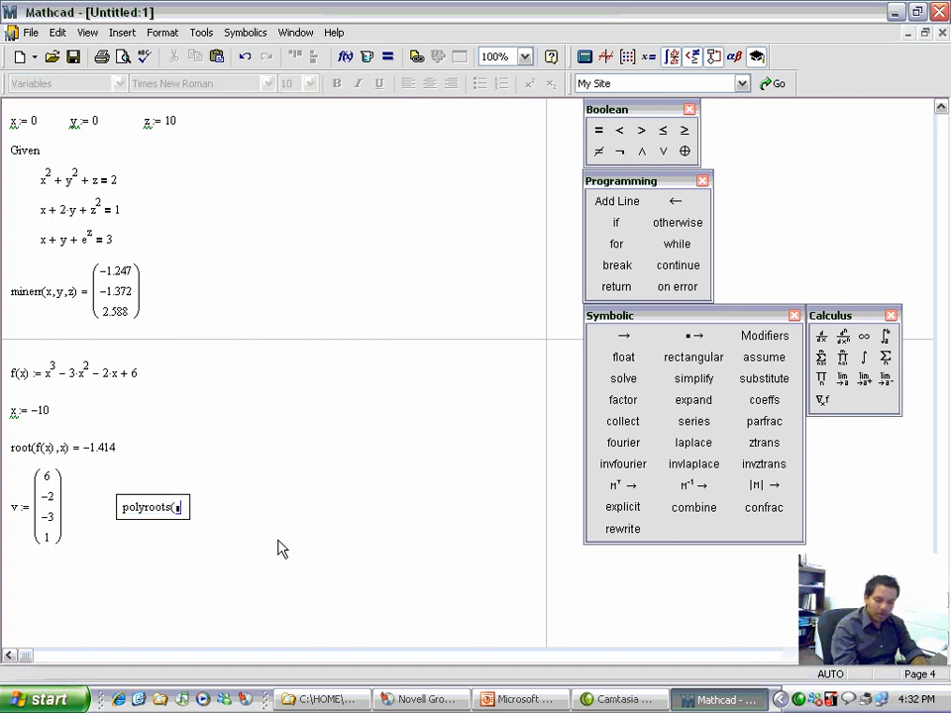
type("v")
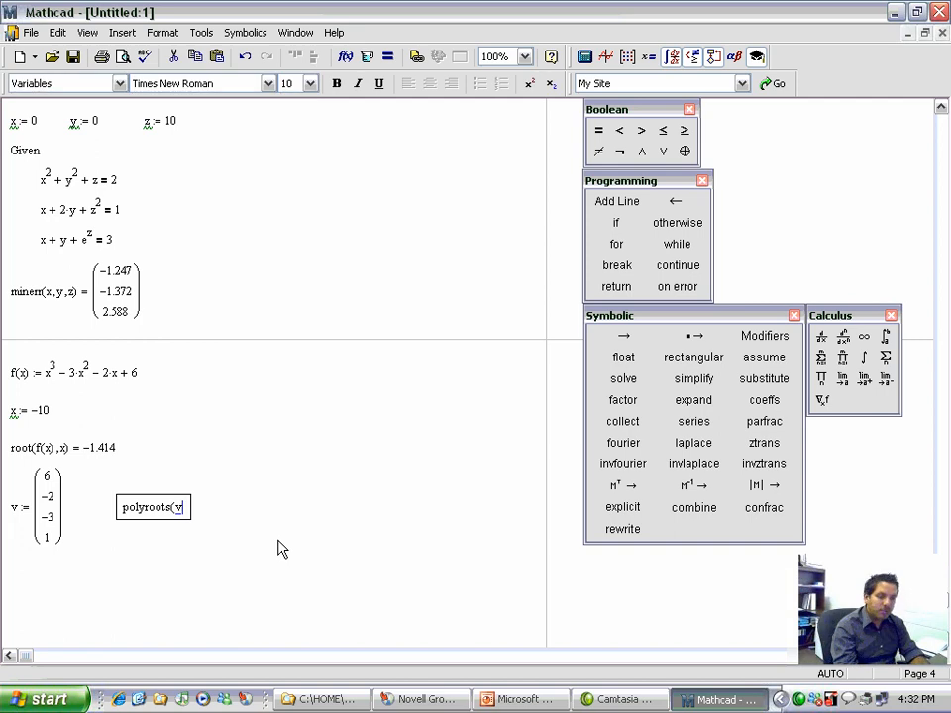
key("space")
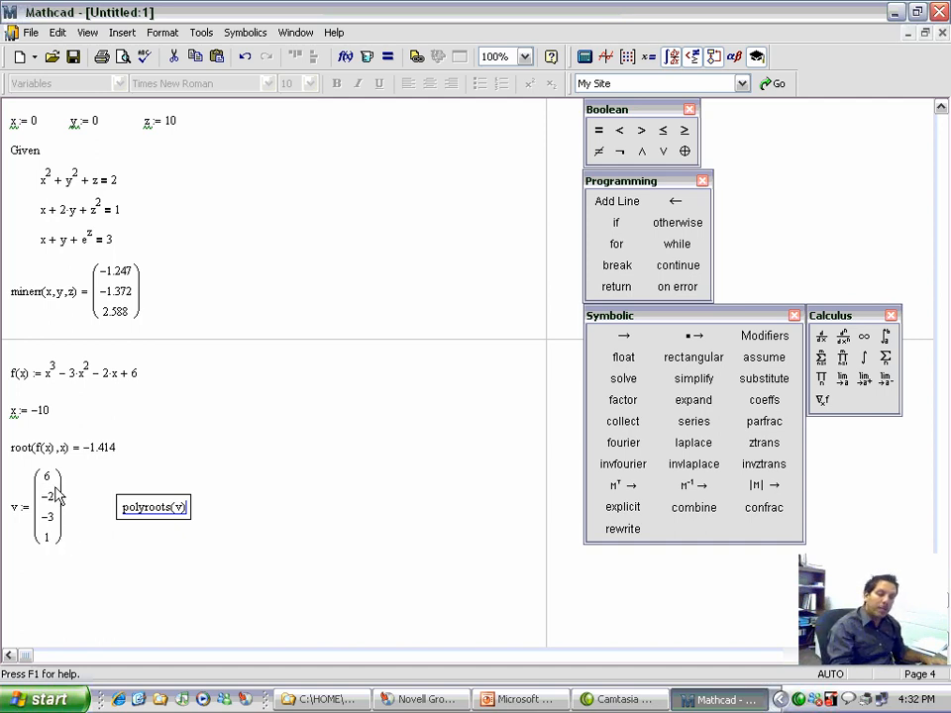
type("=")
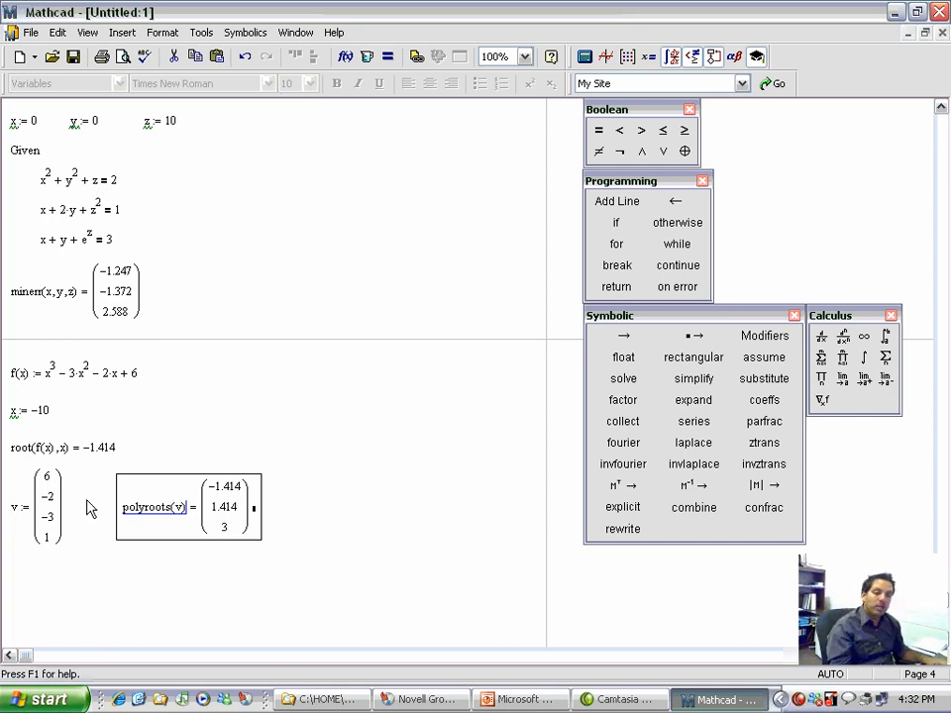
Move the root evaluation and the x guess definition up, closer beneath the f(x) definition.
left_click(138, 445)
left_click_drag(137, 448, 72, 435)
left_click_drag(76, 406, 43, 397)
left_click(196, 443)
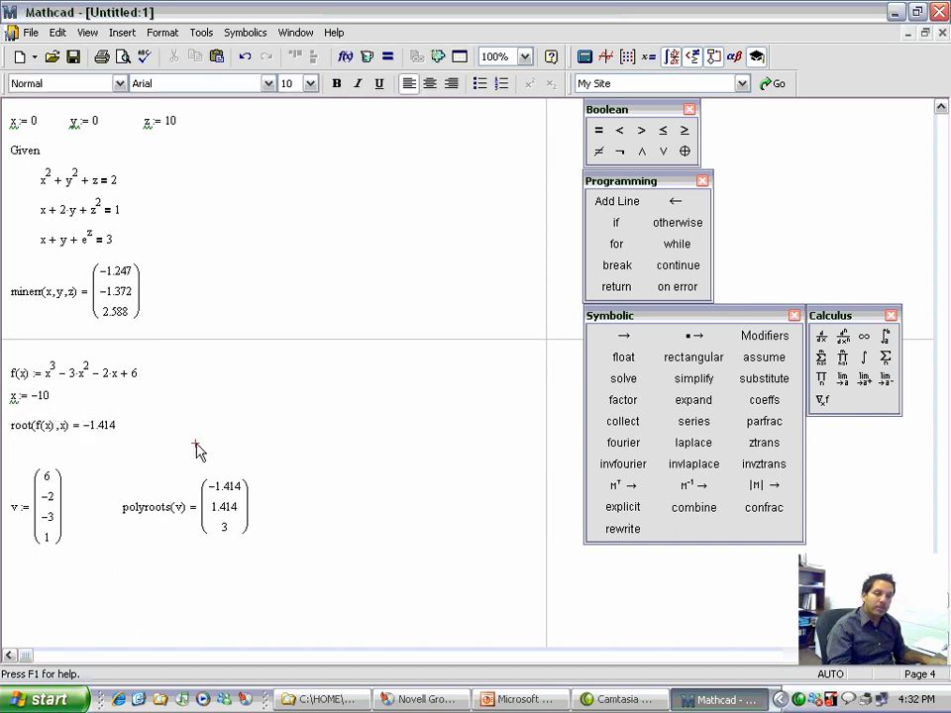
Insert an empty definite integral below the vector v and shift it slightly down to leave a gap.
left_click(5, 600)
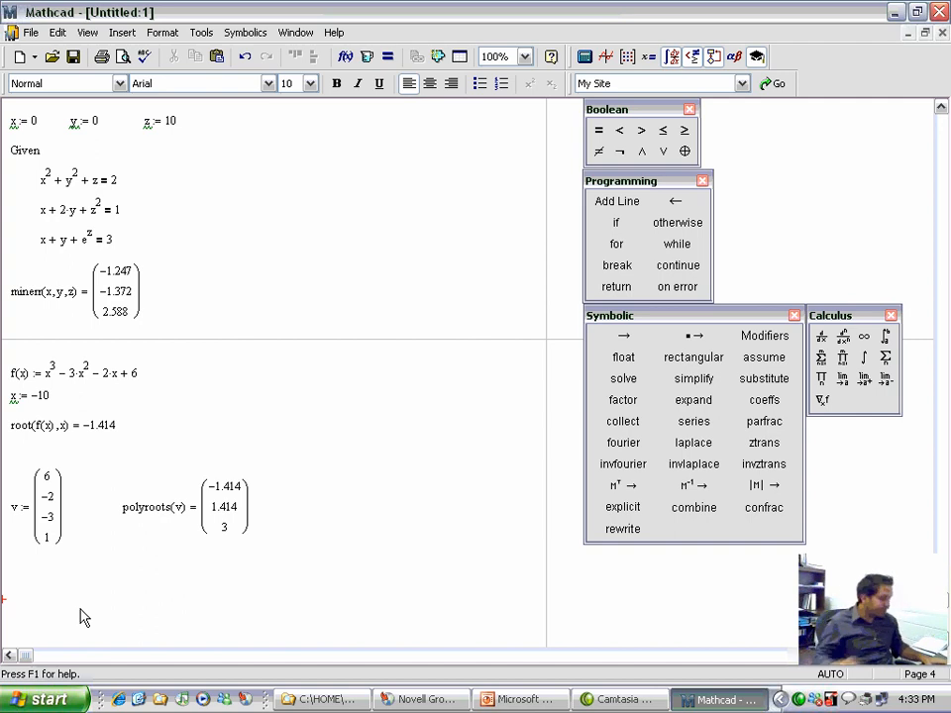
scroll(99, 609, "down", 5)
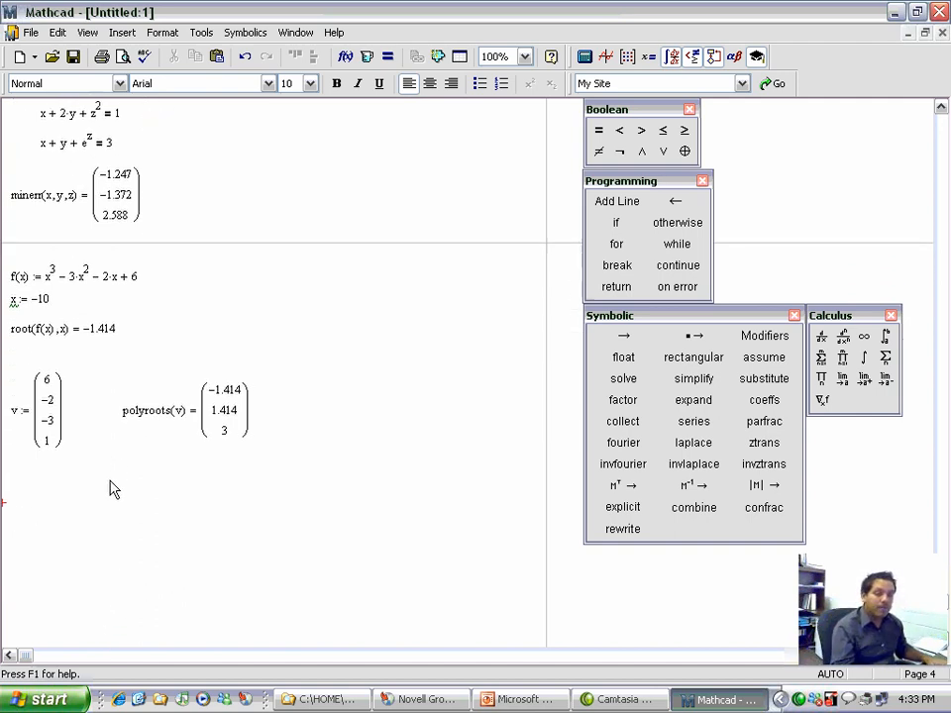
key("Right")
key("Up")
key("Up")
key("Up")
key("Down")
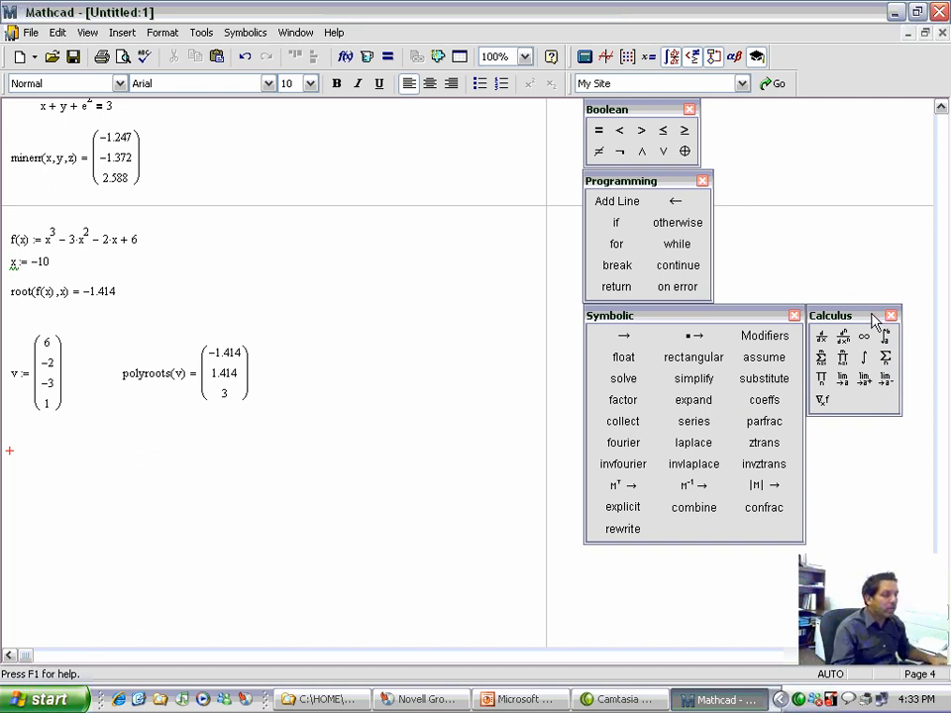
left_click(885, 338)
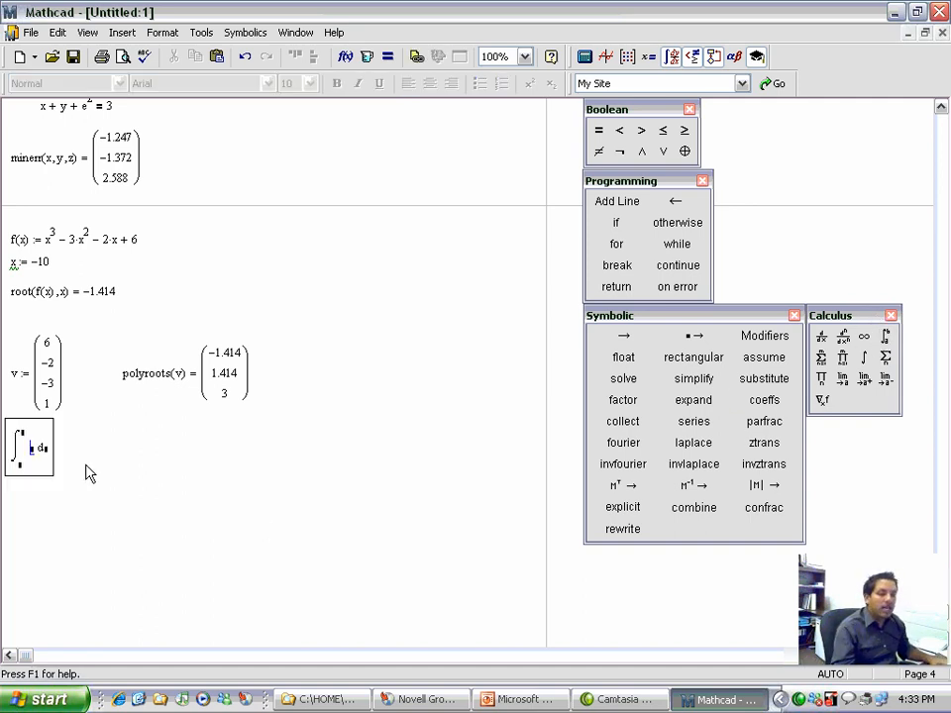
left_click_drag(51, 478, 52, 500)
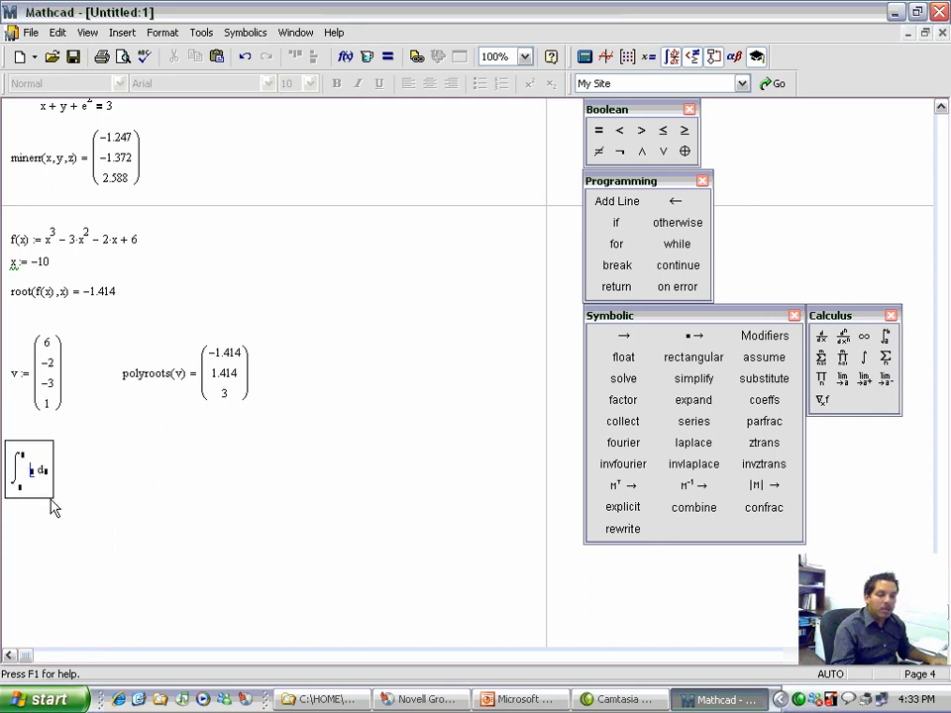
Set the new integral's lower limit to 1 and its upper limit to 2.
left_click(21, 486)
type("1")
left_click(21, 453)
type("2")
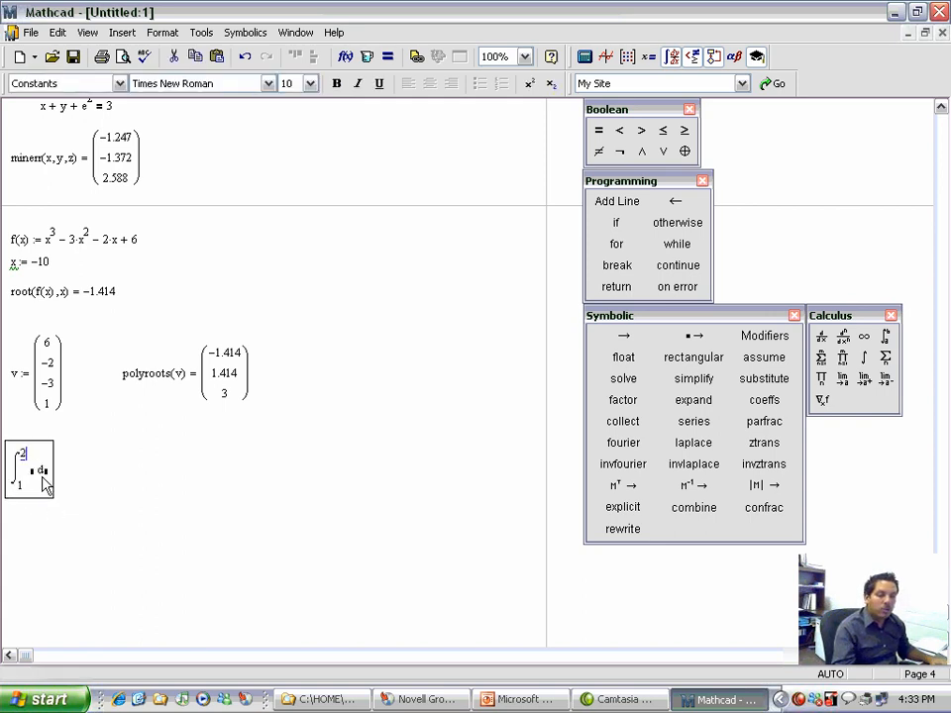
Fill in the integrand x^2 + 2·x - 3 with integration variable x and evaluate the integral numerically.
key("Tab")
type("x^")
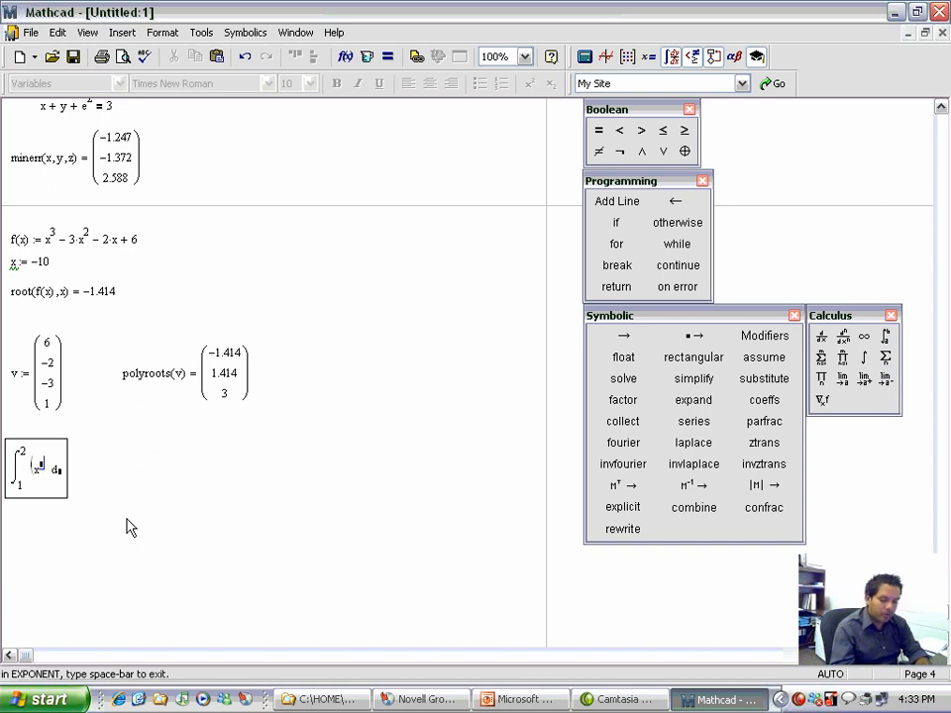
type("2")
key("space")
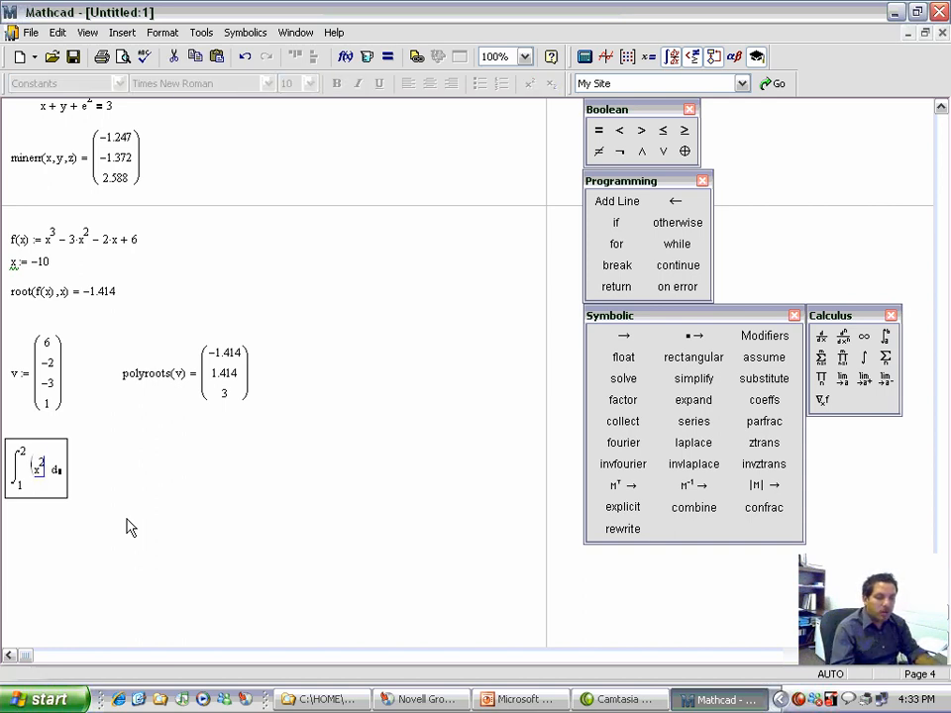
type("+")
type("2*x")
type("-3")
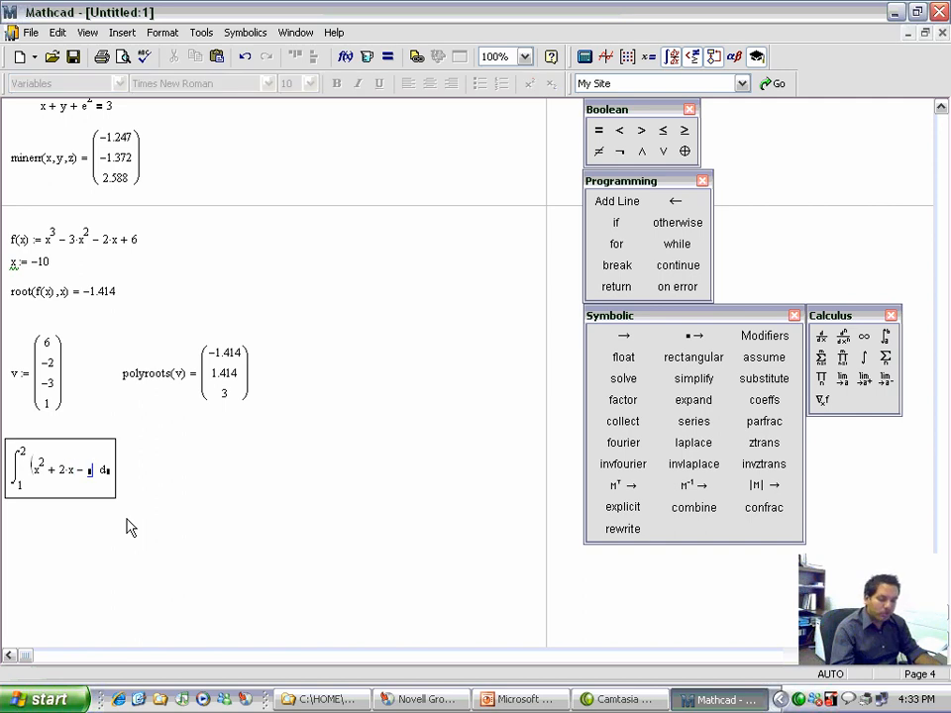
key("Tab")
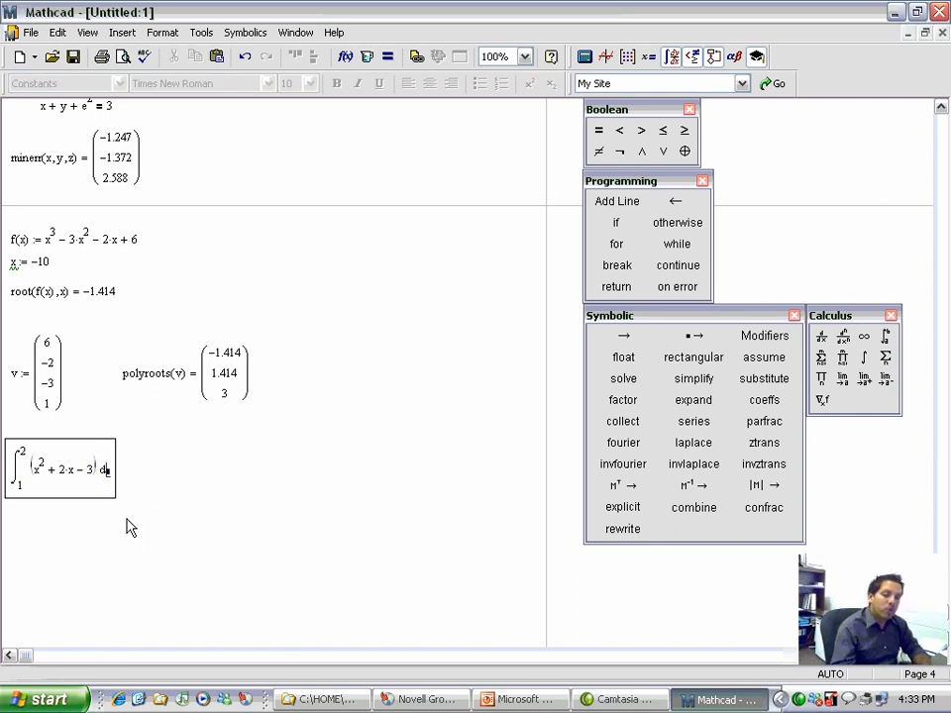
type("x = 2.333")
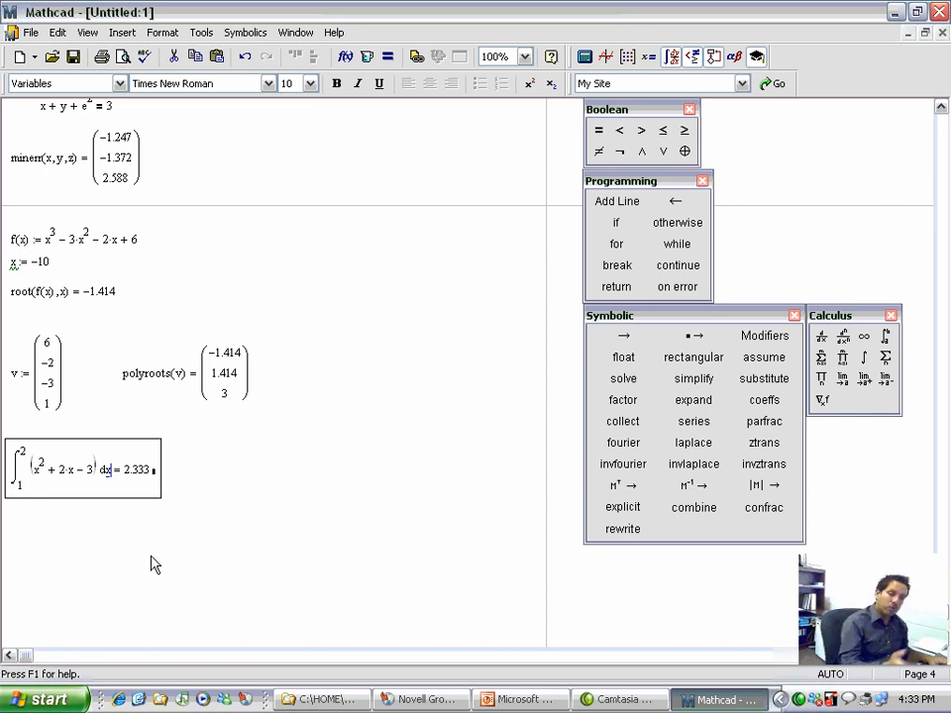
left_click(10, 516)
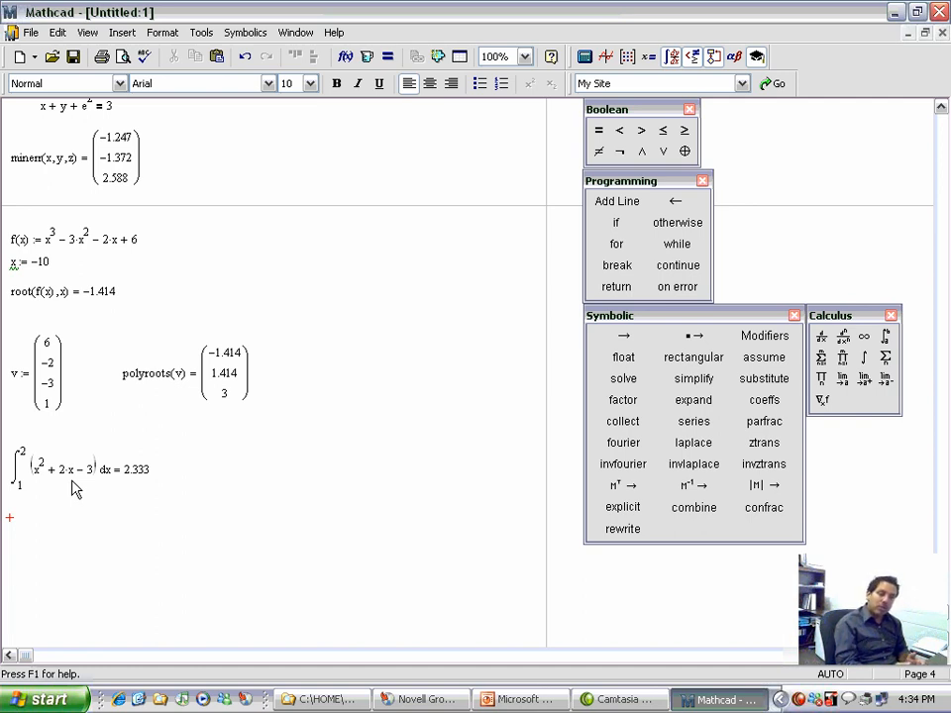
Examine the numerical integration methods available for the evaluated polynomial integral, keeping the current choice.
right_click(79, 474)
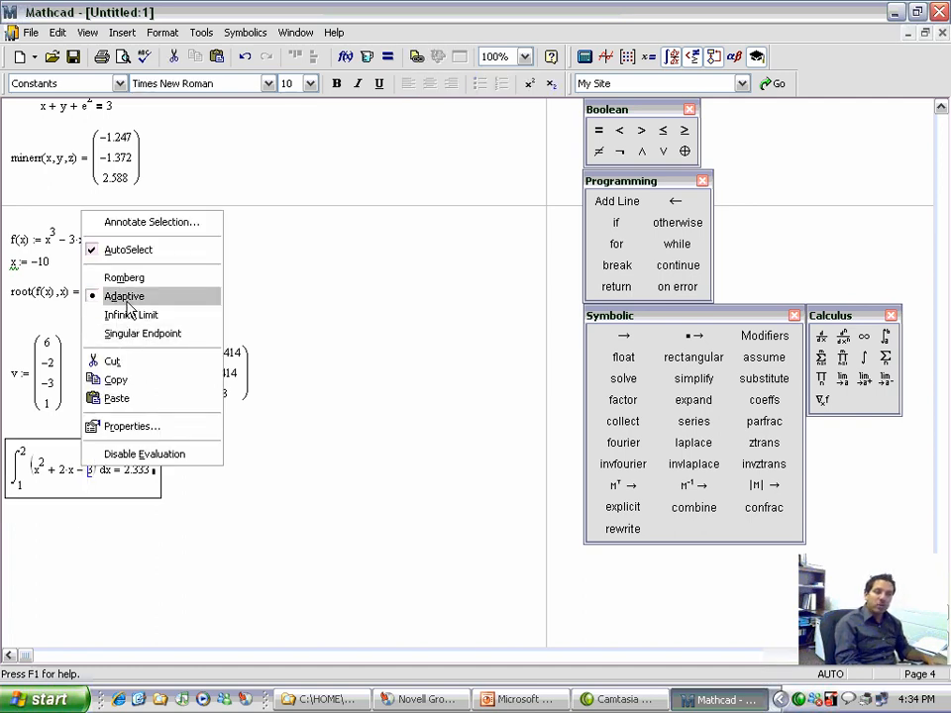
left_click(84, 577)
left_click(80, 472)
right_click(80, 470)
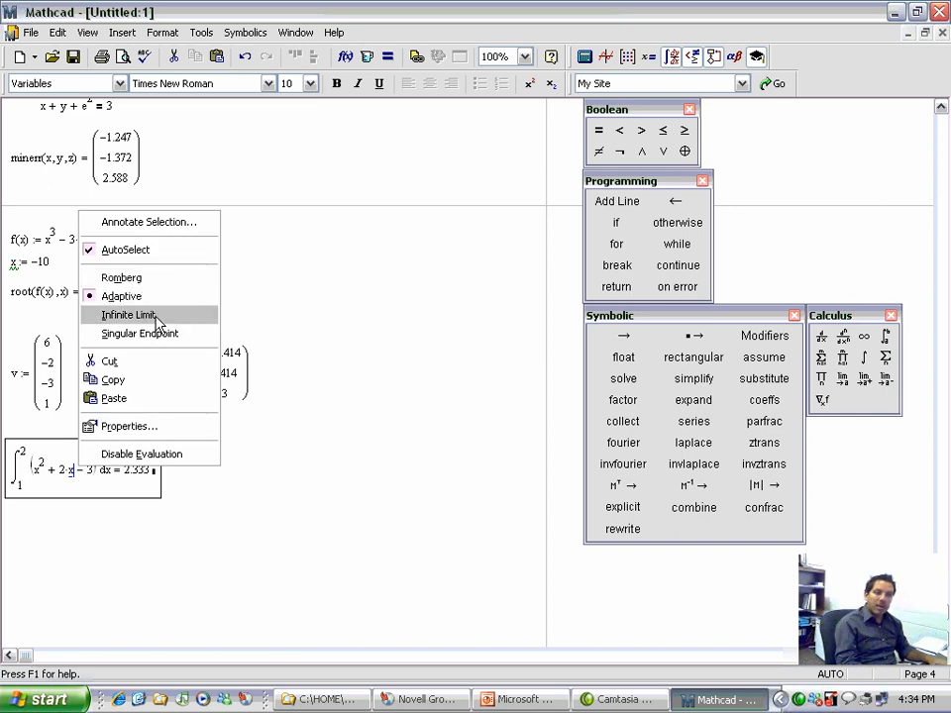
left_click(187, 570)
Insert a second definite integral below the first one, with lower limit 0 and upper limit 2.
left_click(8, 518)
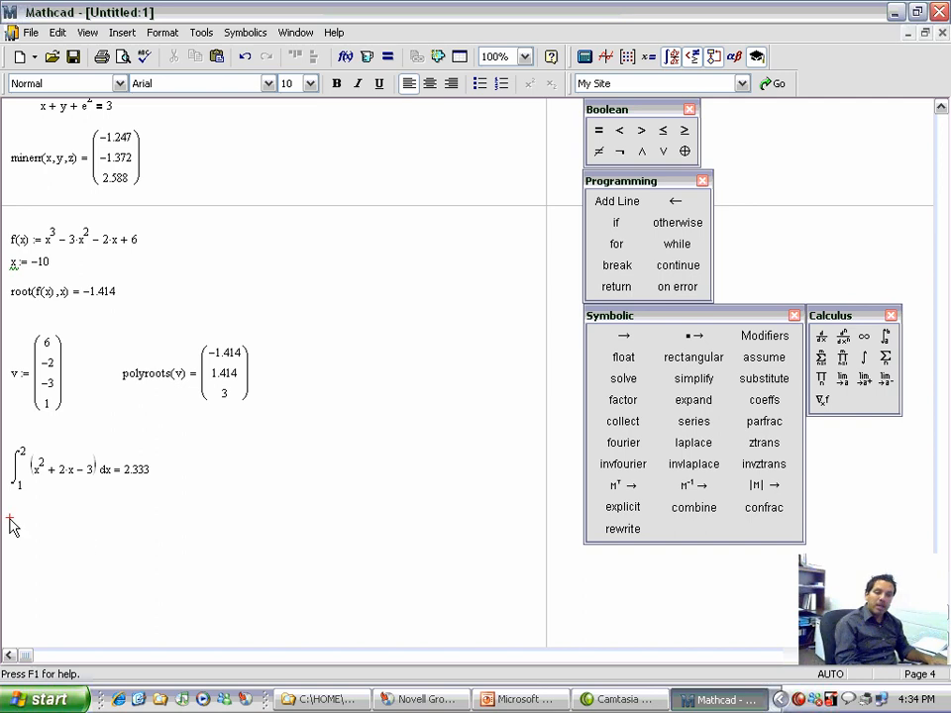
key("Down")
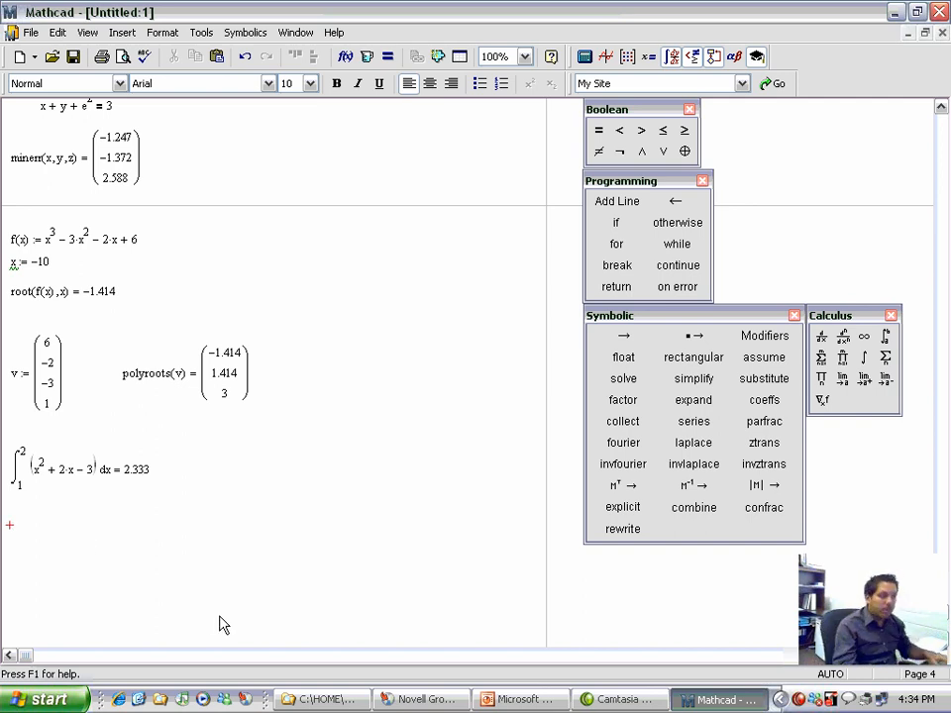
left_click(885, 337)
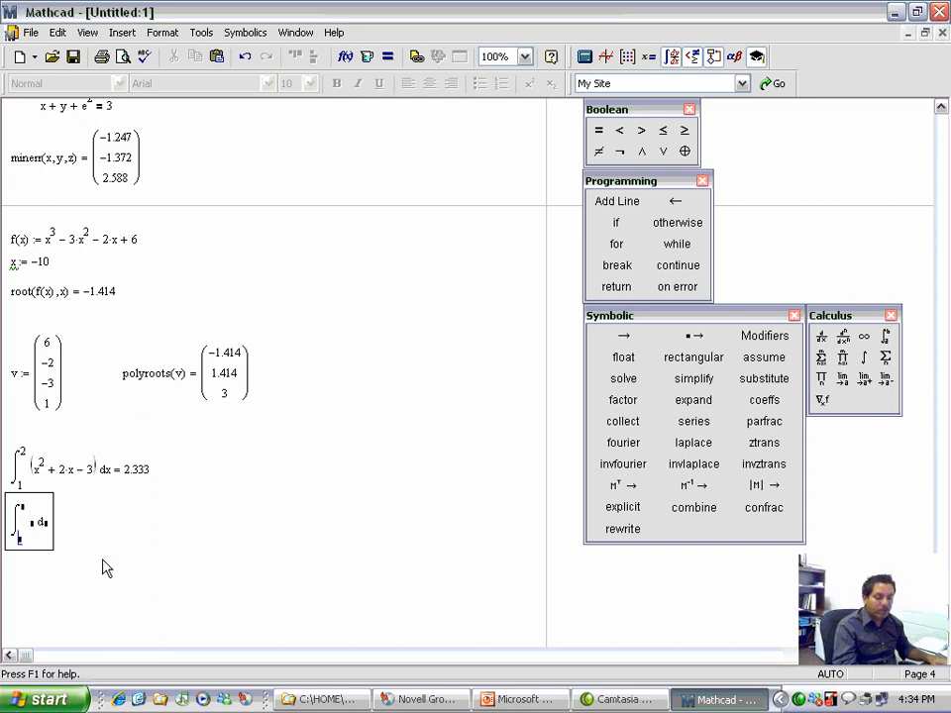
type("2")
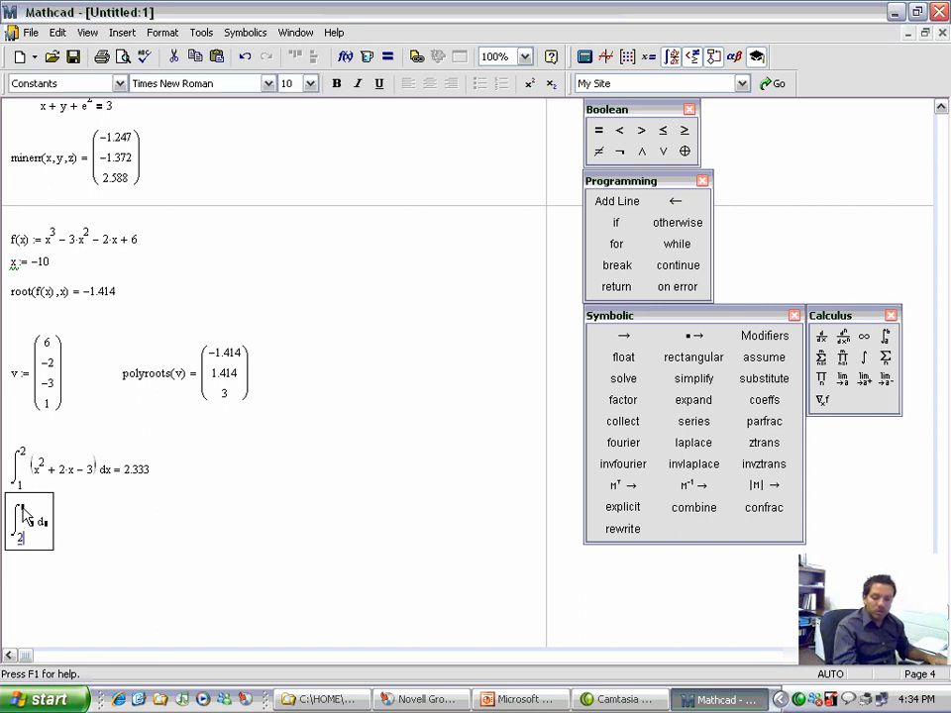
key("BackSpace")
type("0")
left_click(21, 506)
type("2")
Enter e raised to x^2 as the second integral's integrand and x as its integration variable.
left_click(32, 524)
type("e")
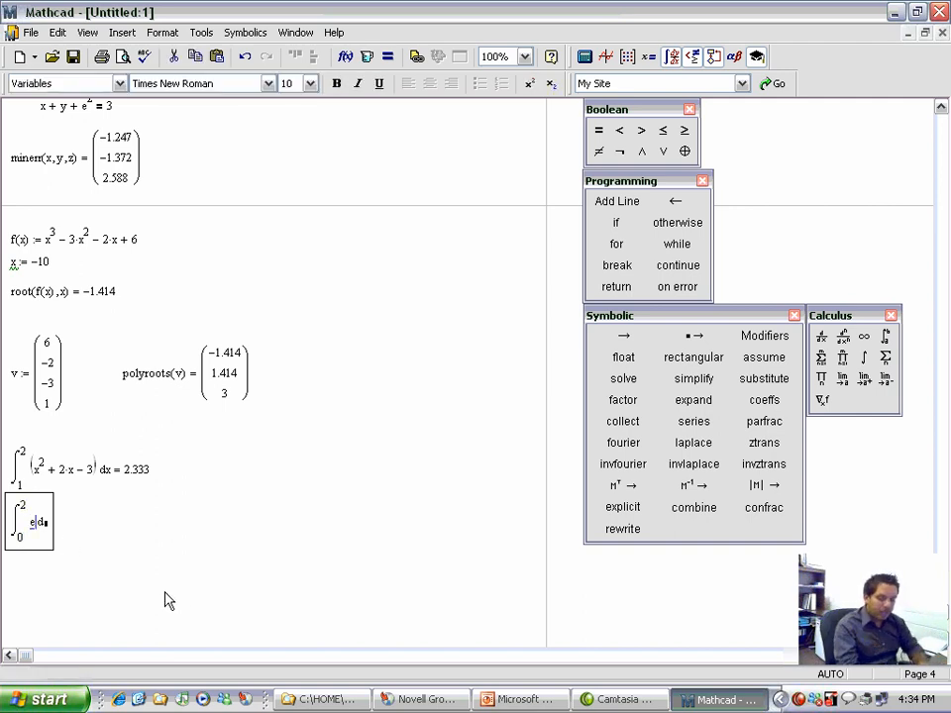
type("^x^2")
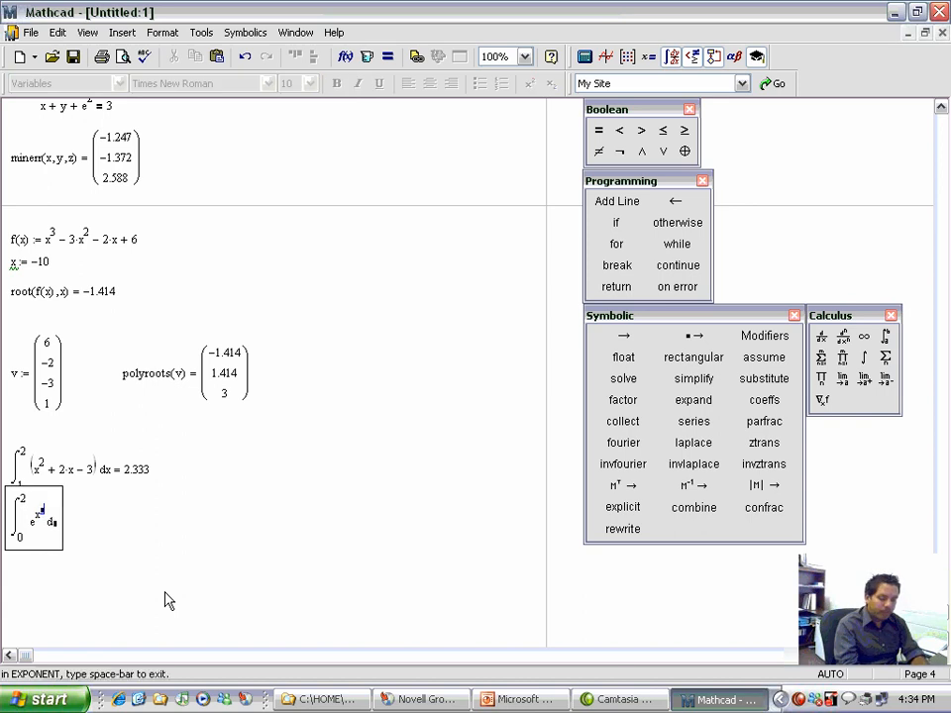
key("Tab")
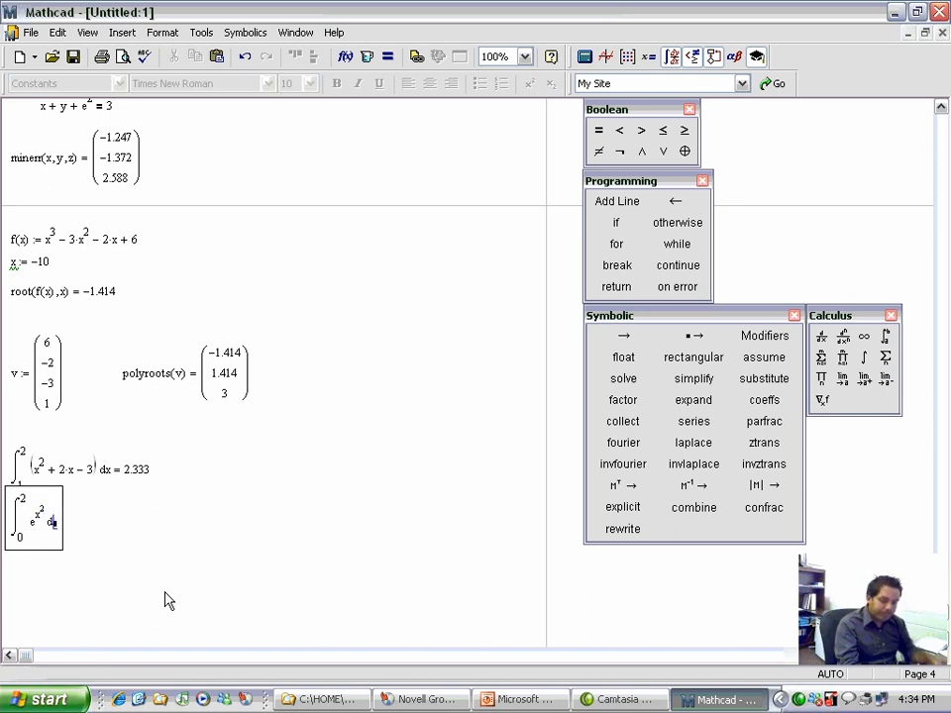
type("x")
Move the exponential integral further down, clear of the first integral, and evaluate it numerically.
left_click_drag(166, 526, 45, 556)
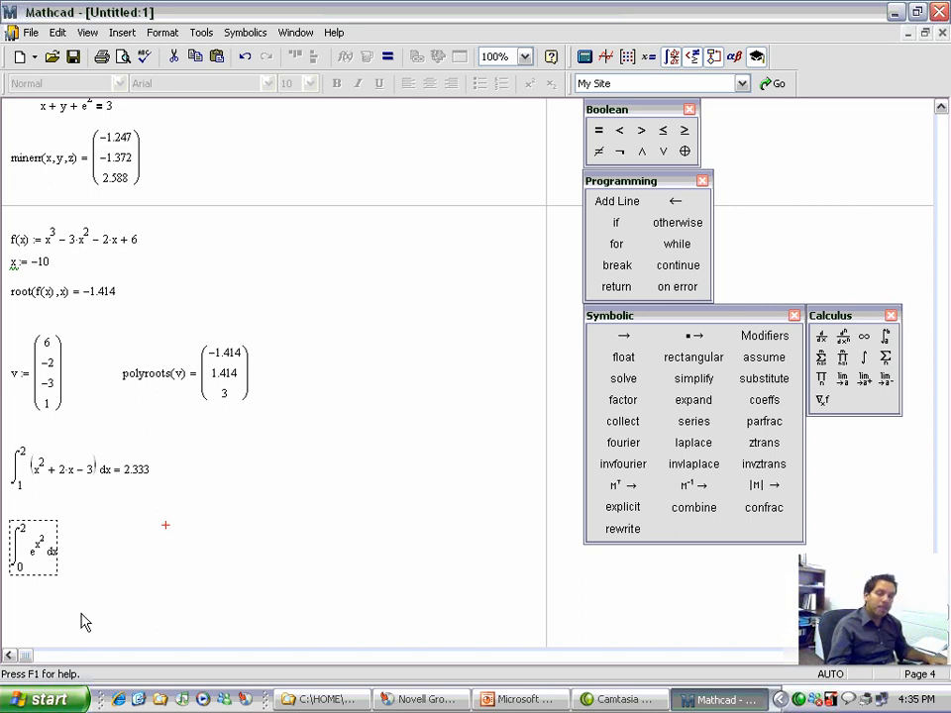
left_click(53, 584)
left_click(55, 557)
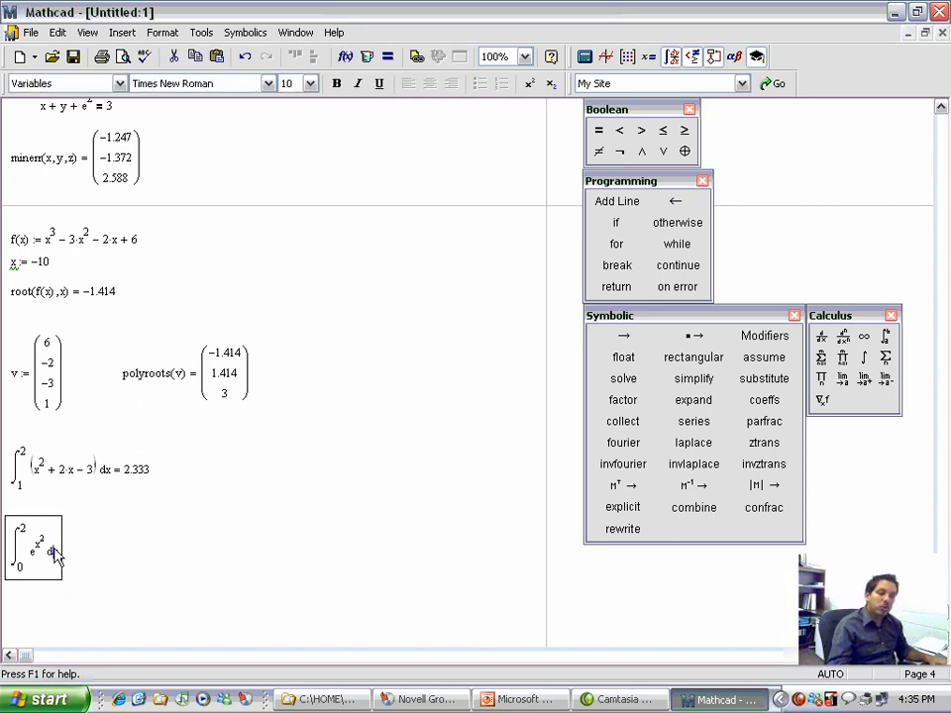
left_click(76, 576)
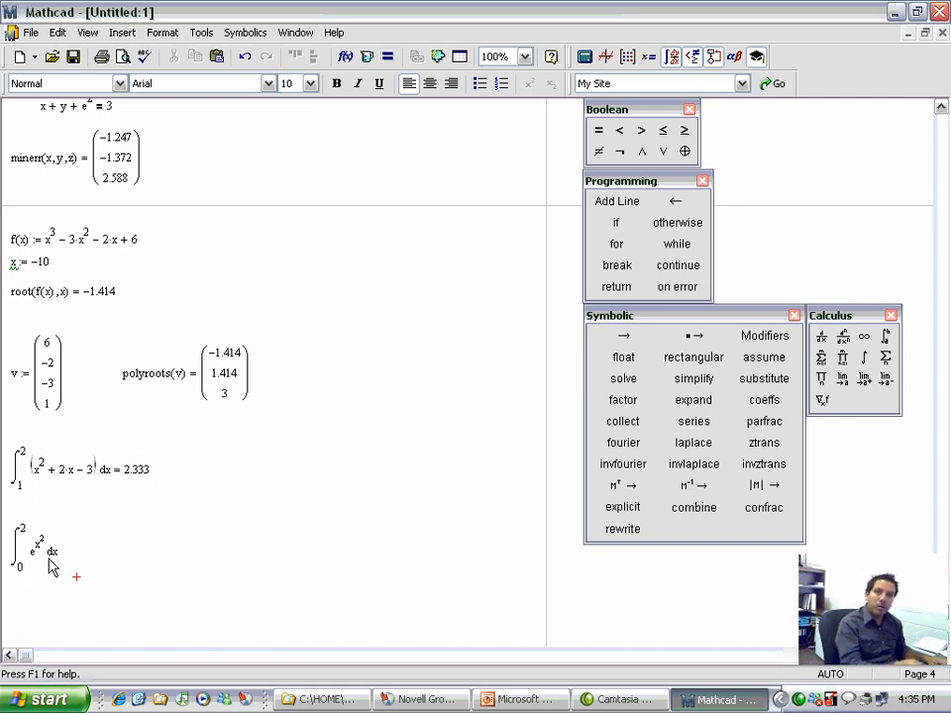
left_click(54, 555)
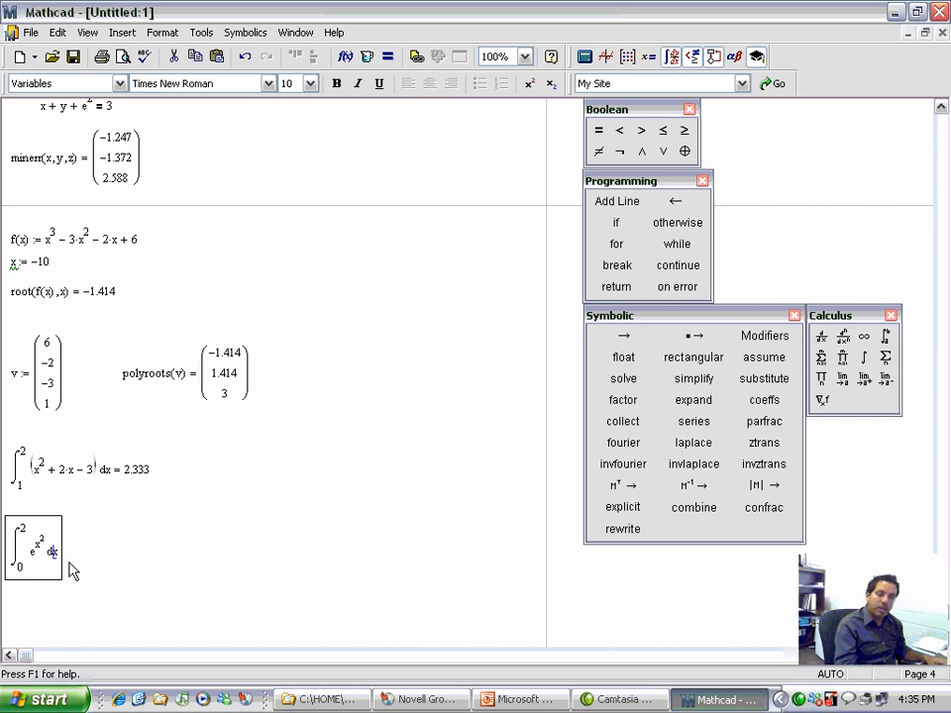
left_click_drag(56, 554, 88, 567)
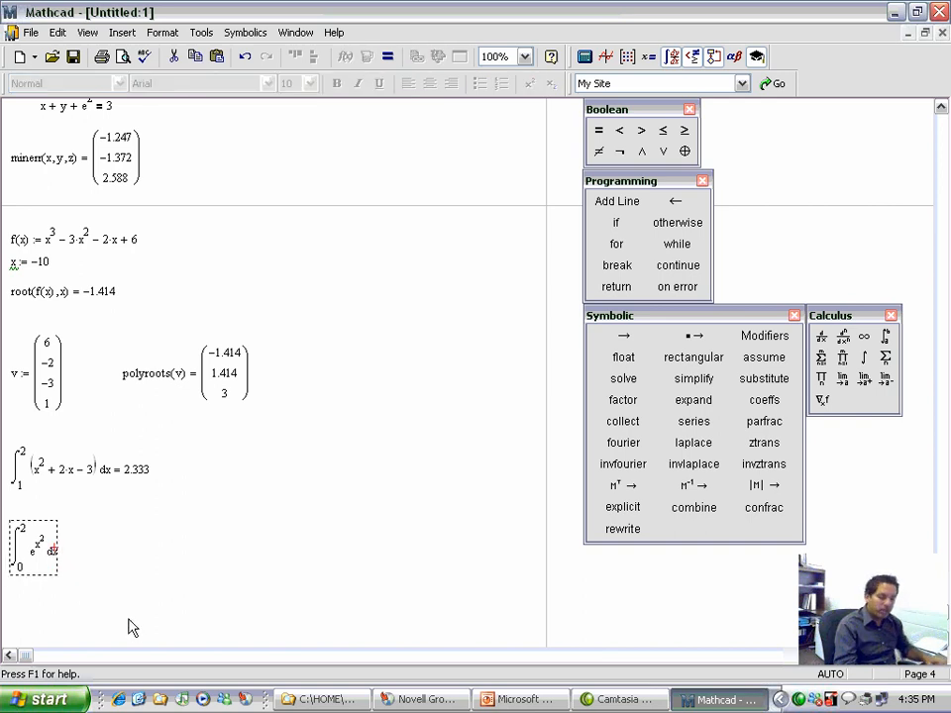
left_click(121, 613)
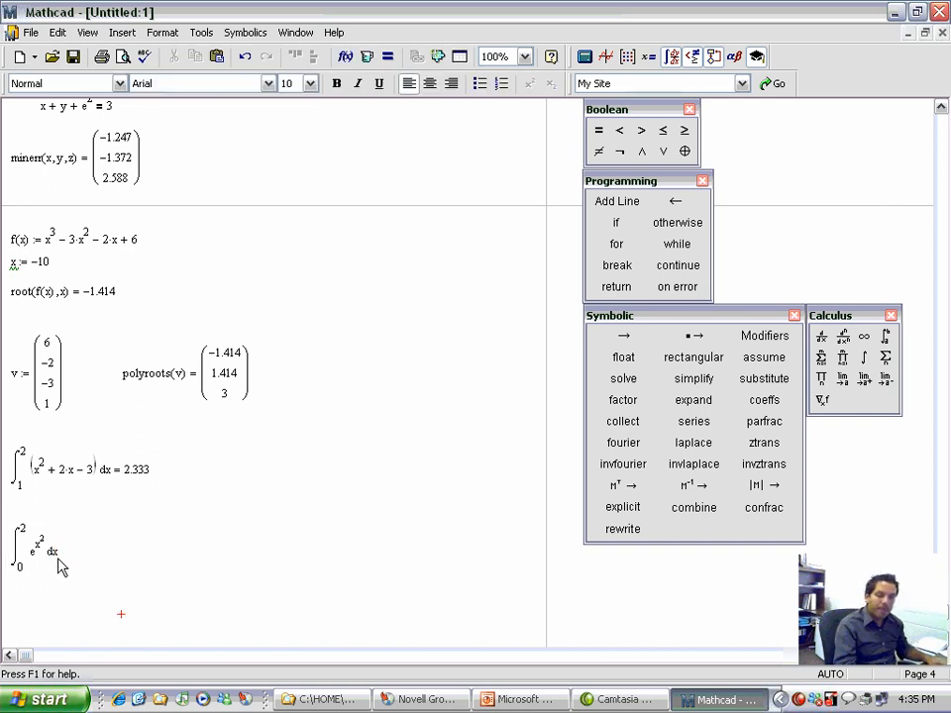
left_click(57, 555)
type("= 16.453")
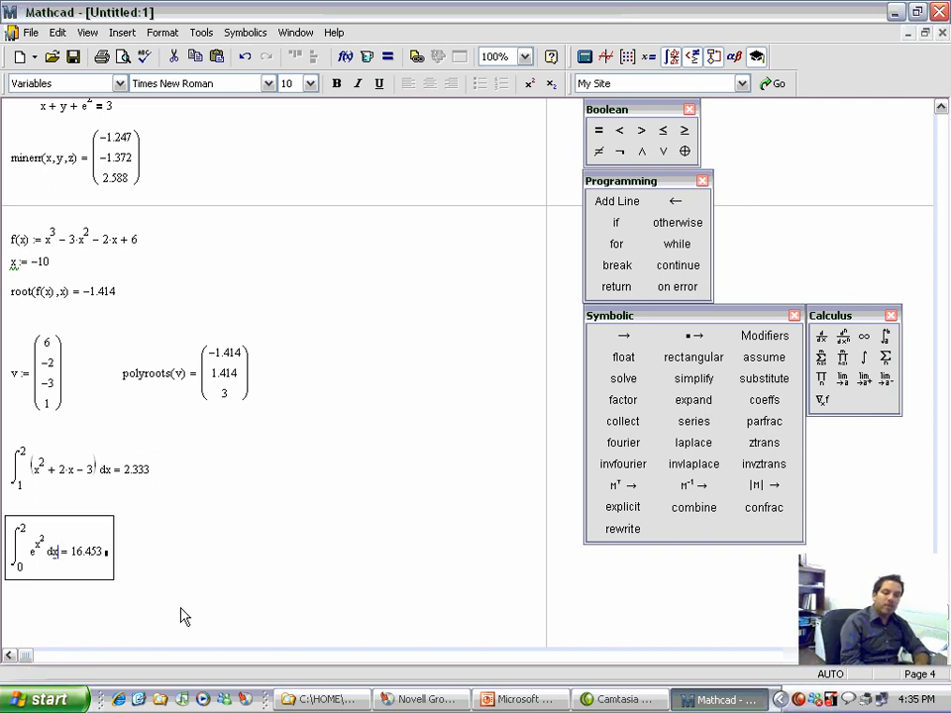
key("Return")
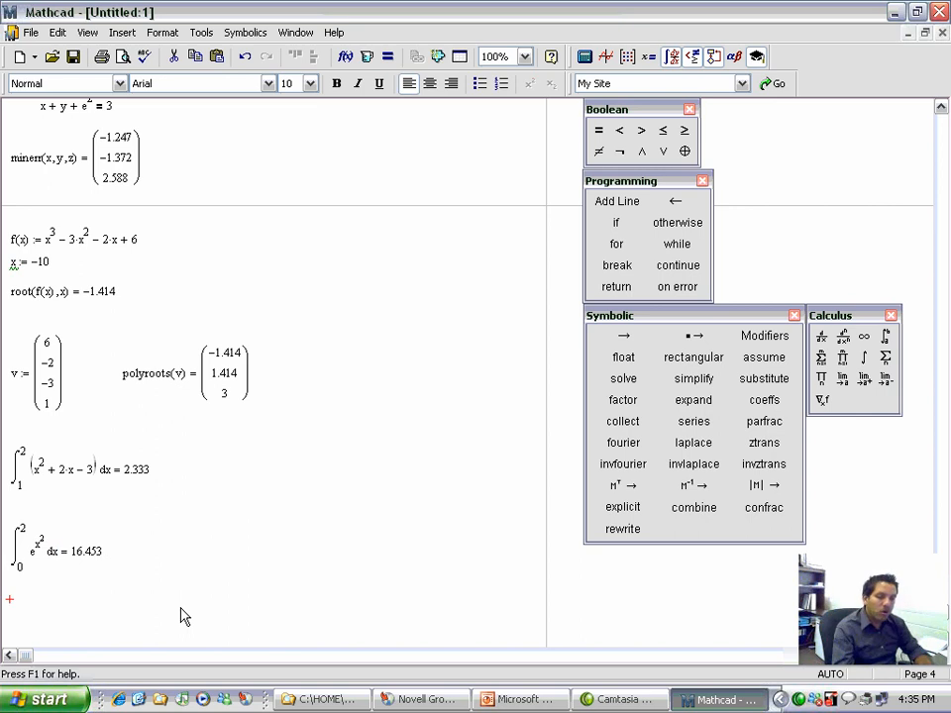
scroll(524, 500, "down", 3)
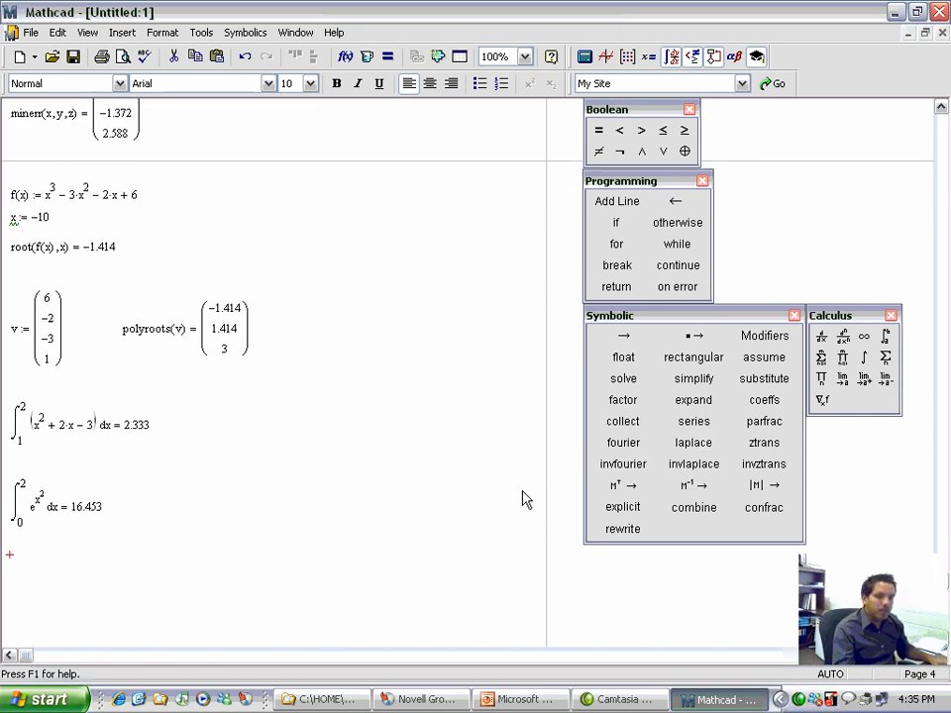
left_click(863, 357)
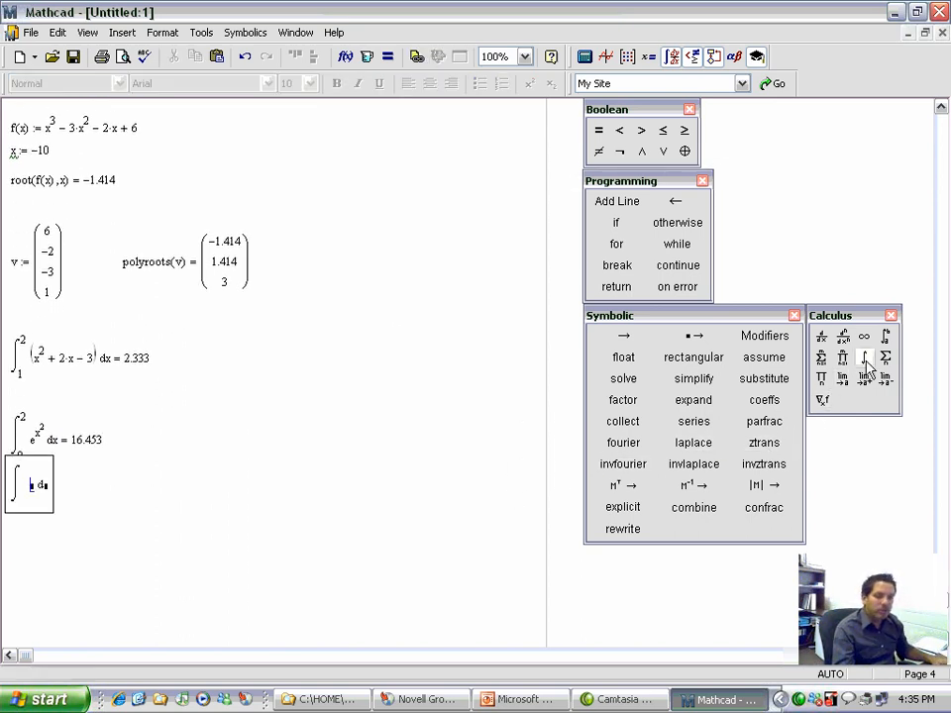
left_click(195, 487)
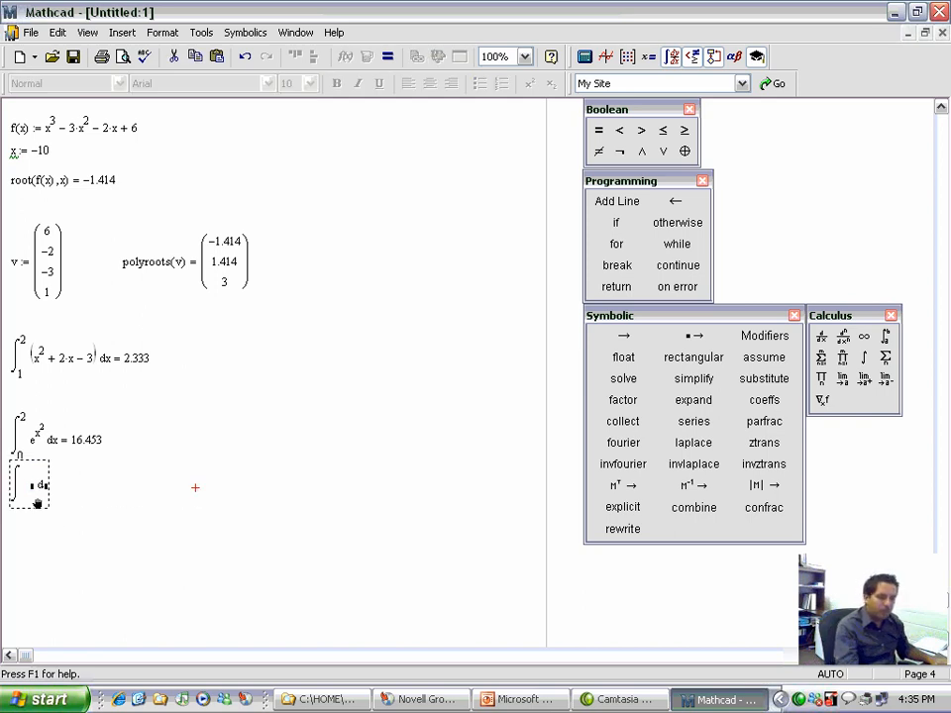
left_click(9, 510)
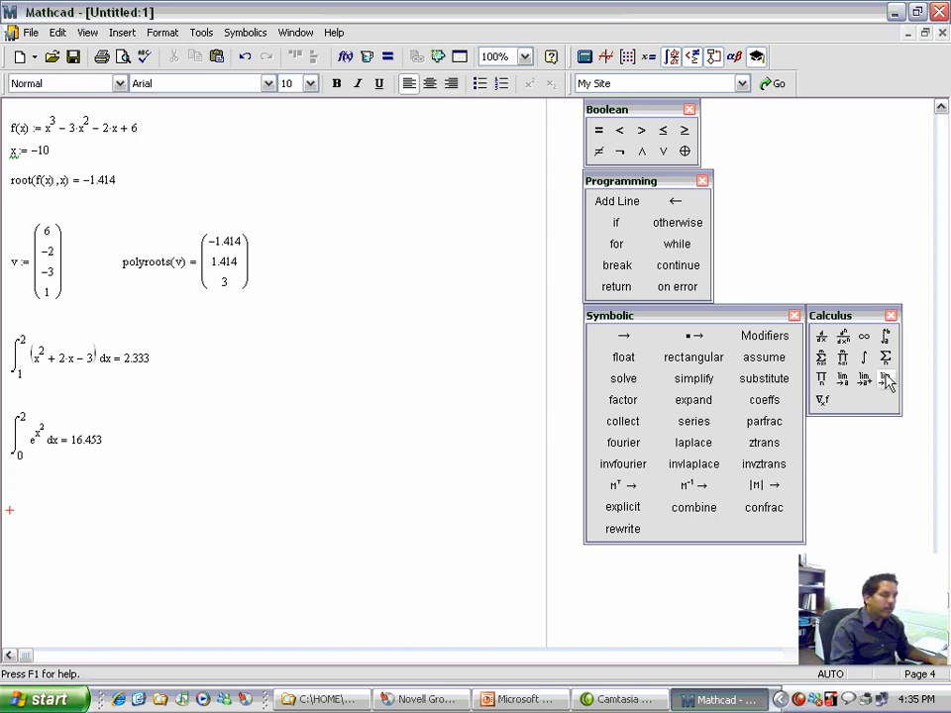
Insert a third definite integral below the exponential one, with lower limit 0 and upper limit 1.
left_click(887, 337)
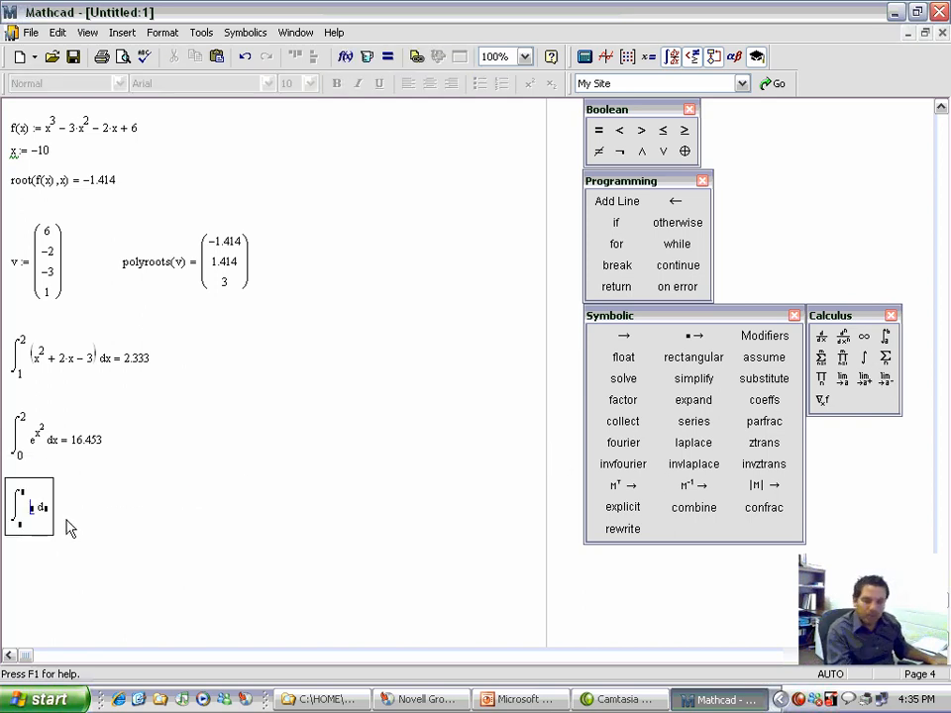
left_click(20, 525)
type("0")
key("Tab")
type("1")
key("Tab")
Enter cot(x) squared as the third integral's integrand, with cot(x) wrapped in its own parentheses.
type("cot")
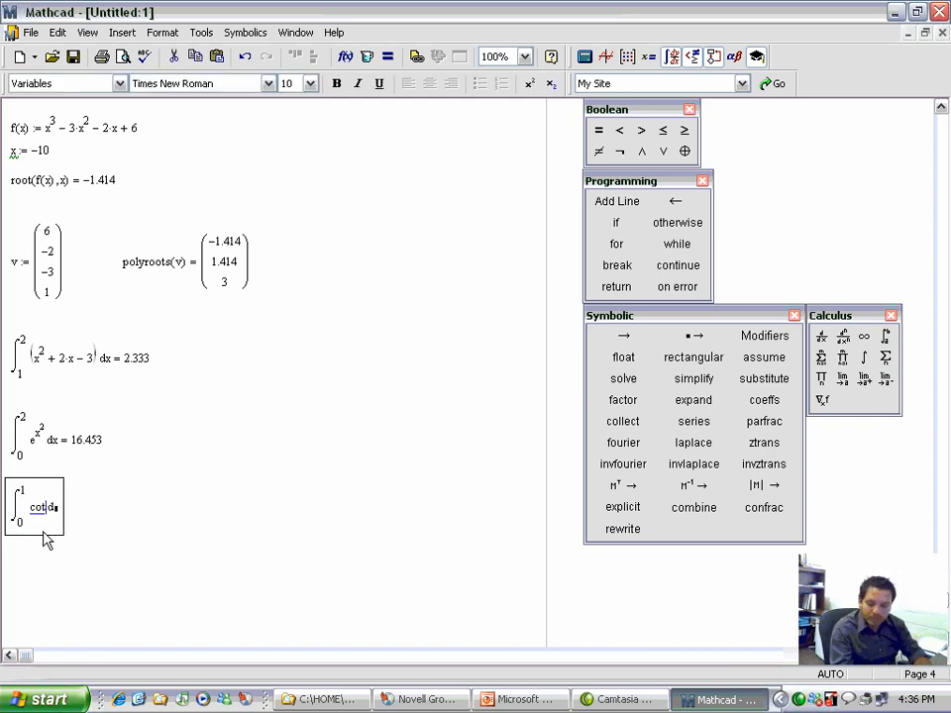
type("(x)")
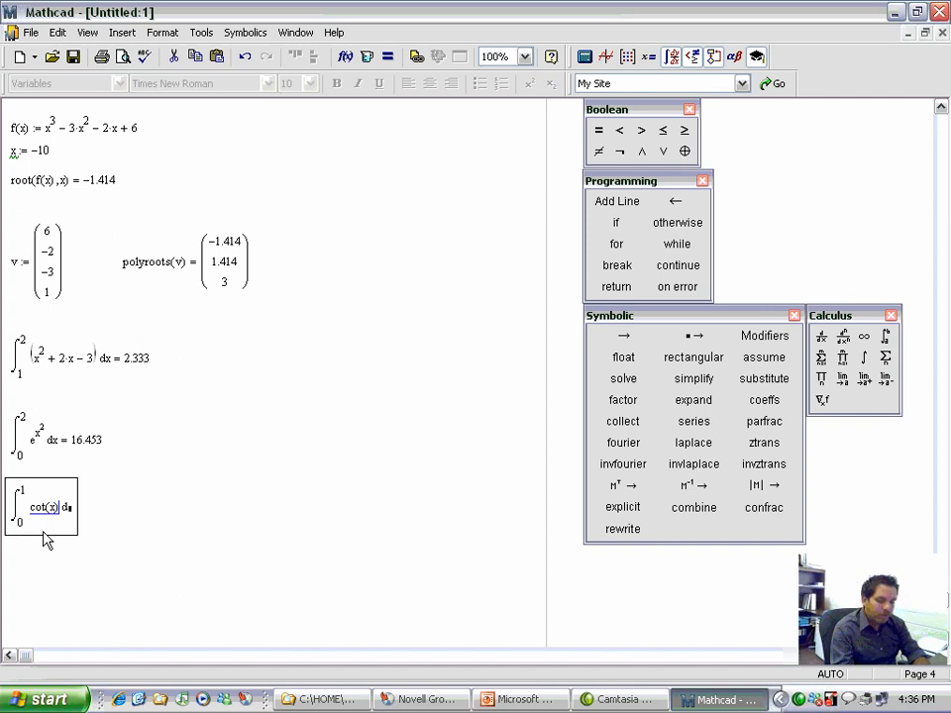
type("^2")
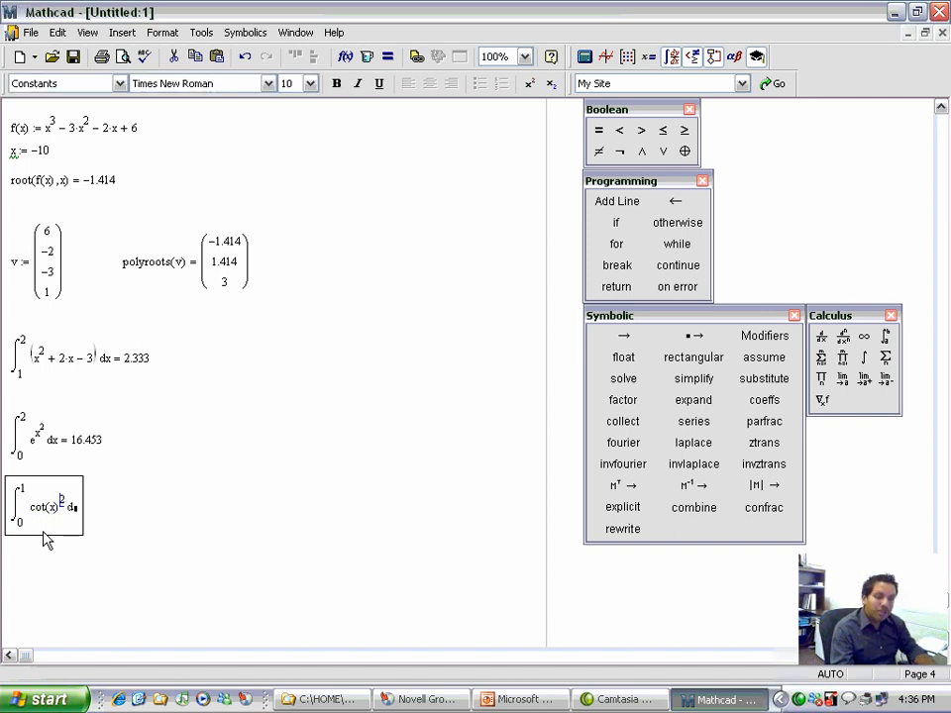
key("Left")
key("Left")
key("Left")
key("Left")
key("Left")
key("Left")
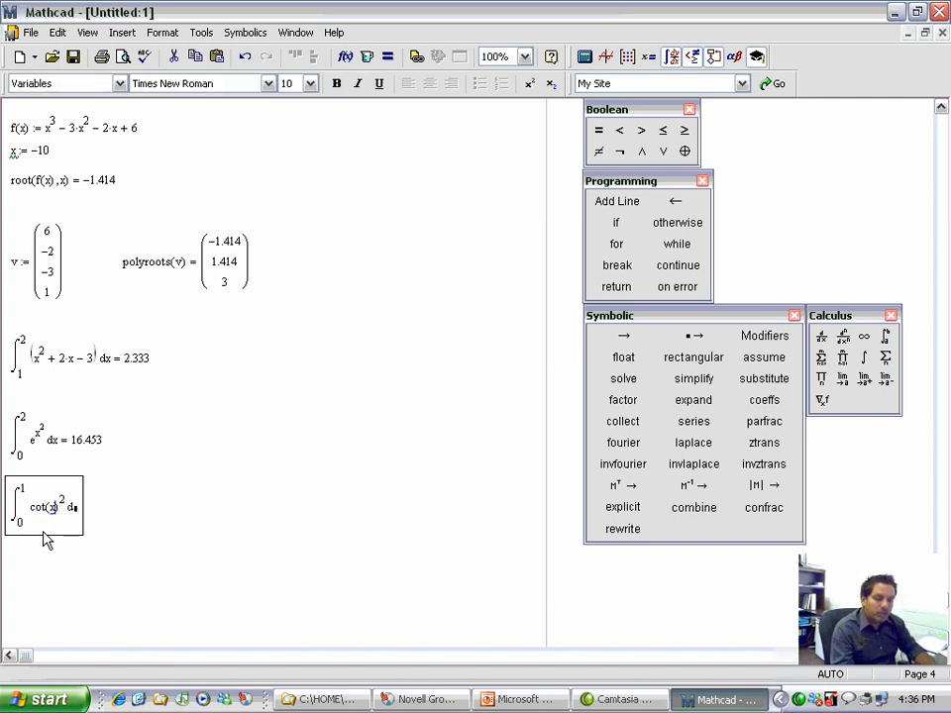
type("(")
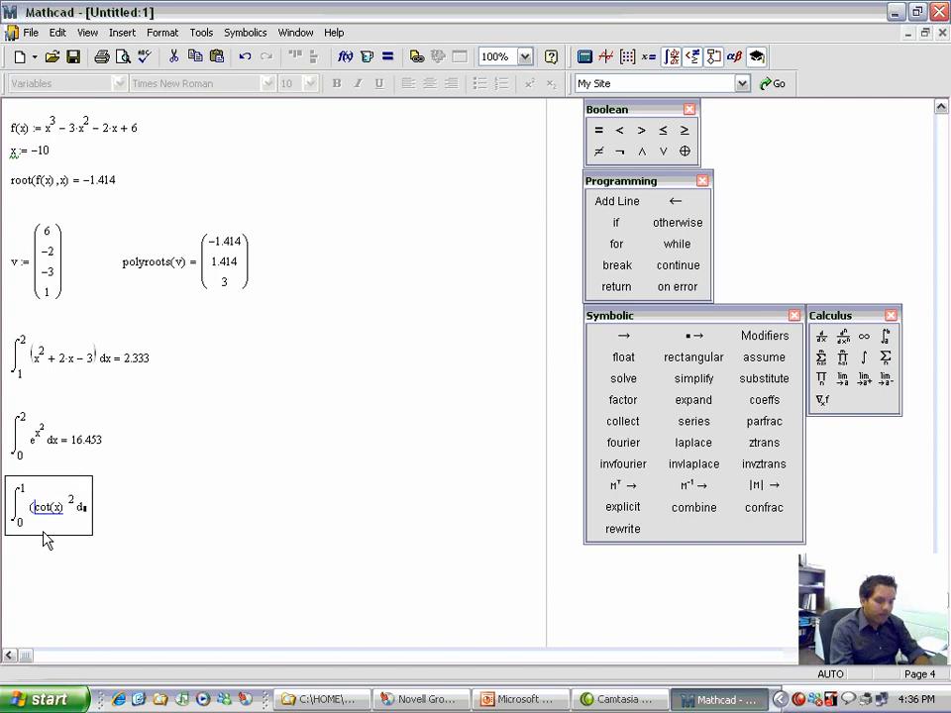
key("Right")
key("Right")
key("Right")
key("Right")
key("Right")
key("Right")
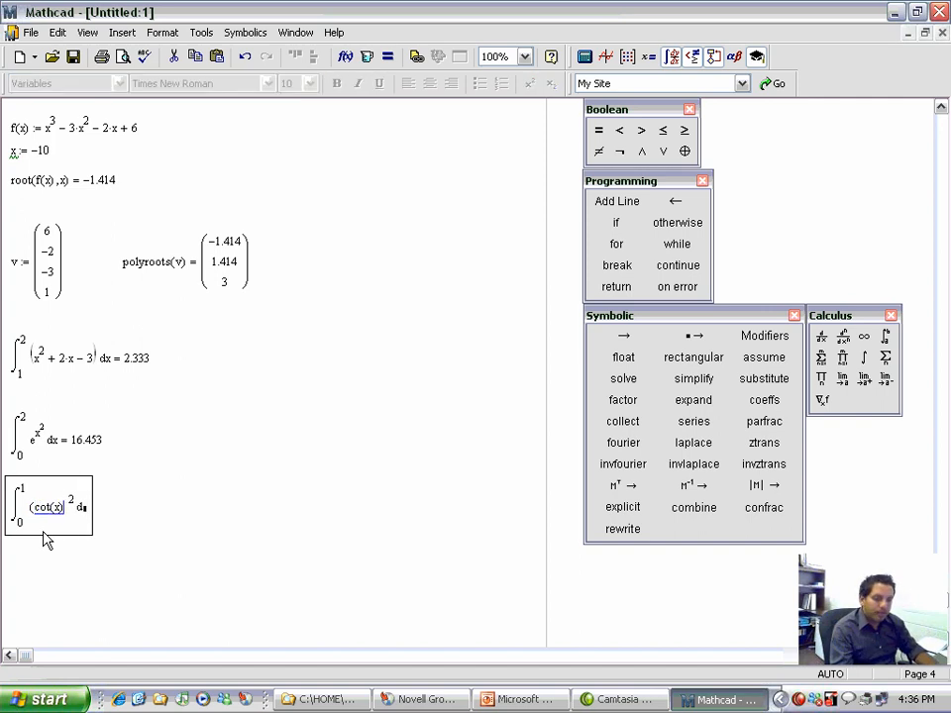
type(")")
Enter x as the cotangent integral's integration variable and evaluate the integral numerically.
key("Right")
key("Right")
type("x")
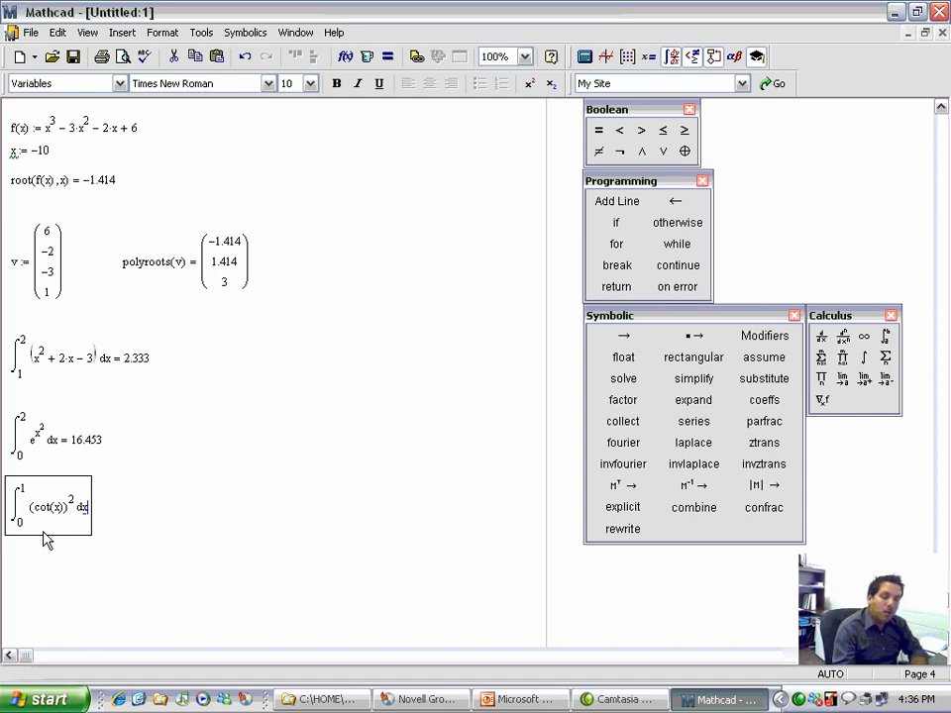
key("space")
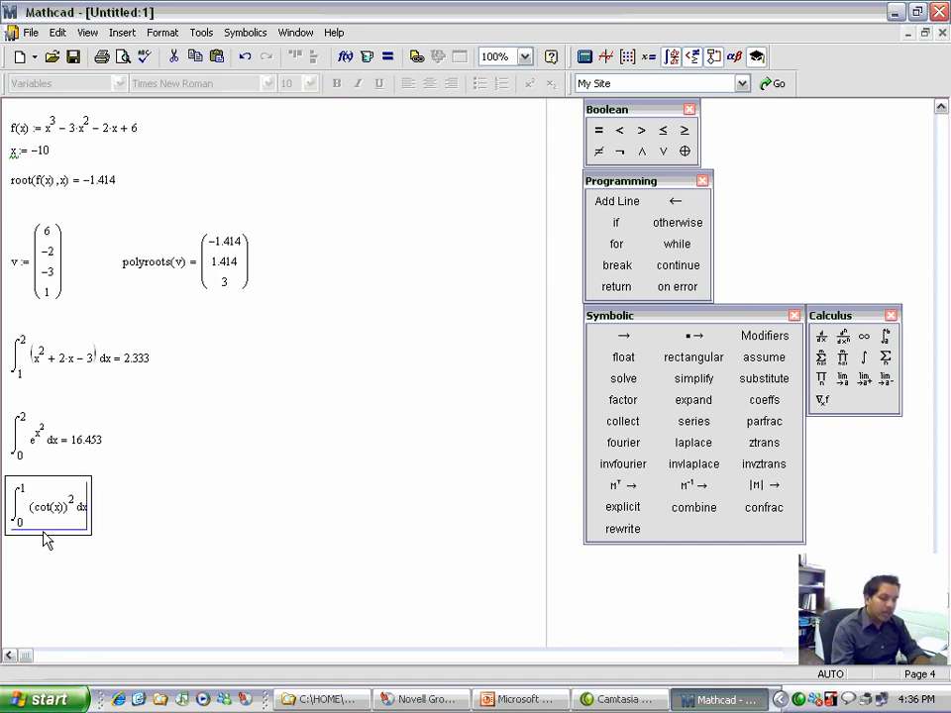
type("=")
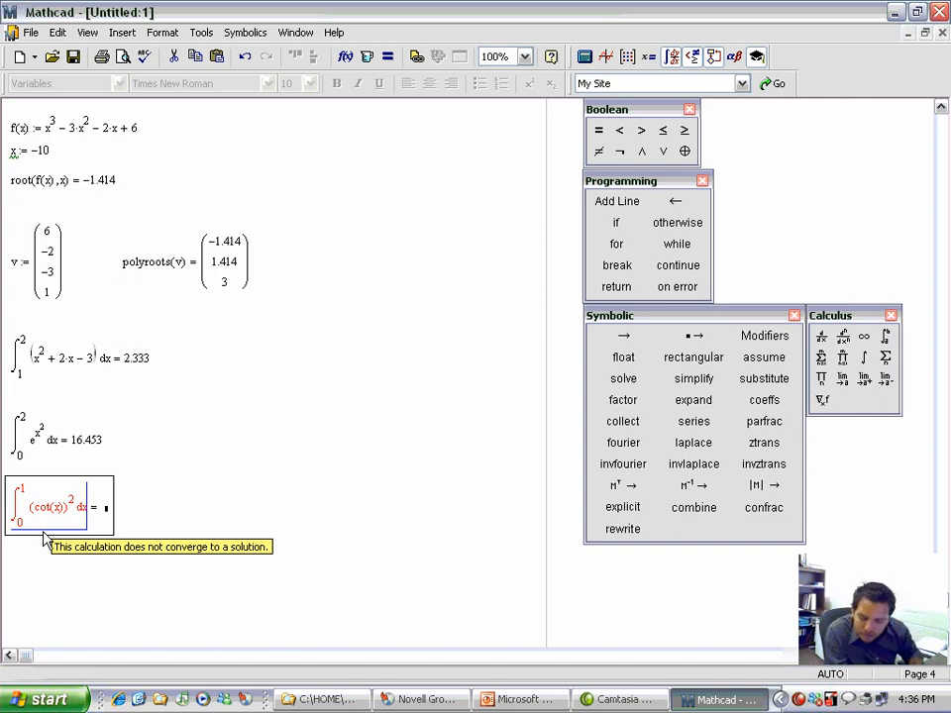
left_click(195, 601)
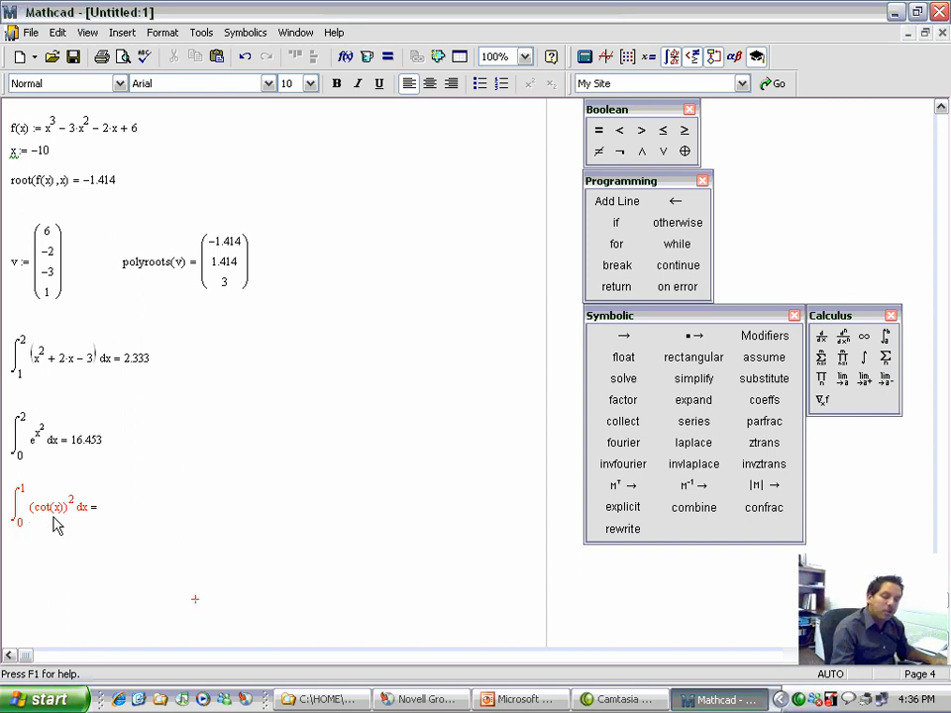
Evaluate cot(0) in an empty area beside the cotangent integral and delete this test expression.
left_click(249, 511)
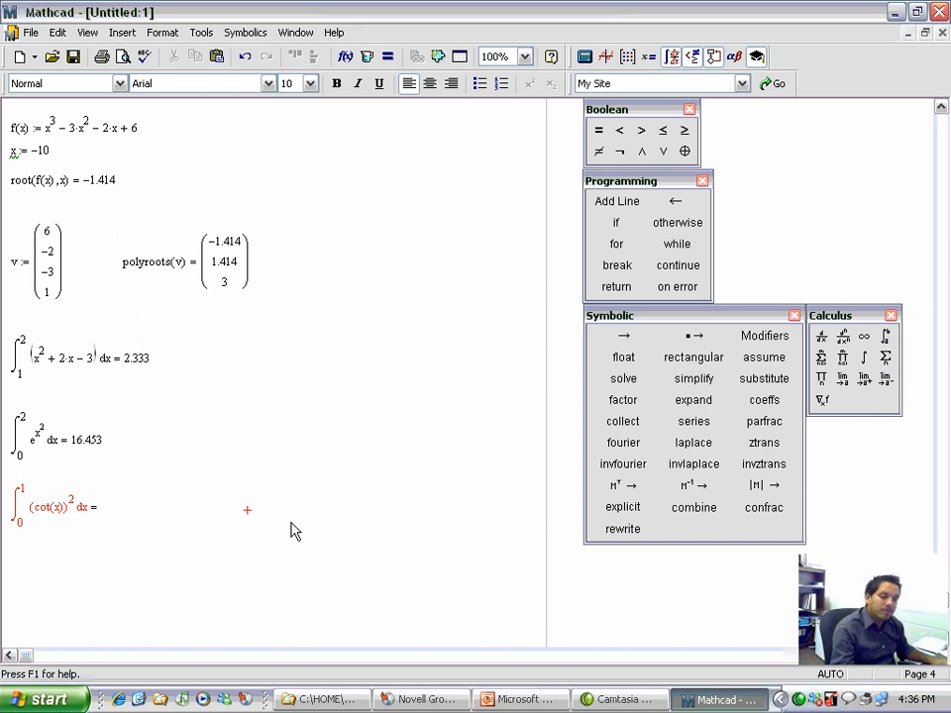
type("cot(0) ")
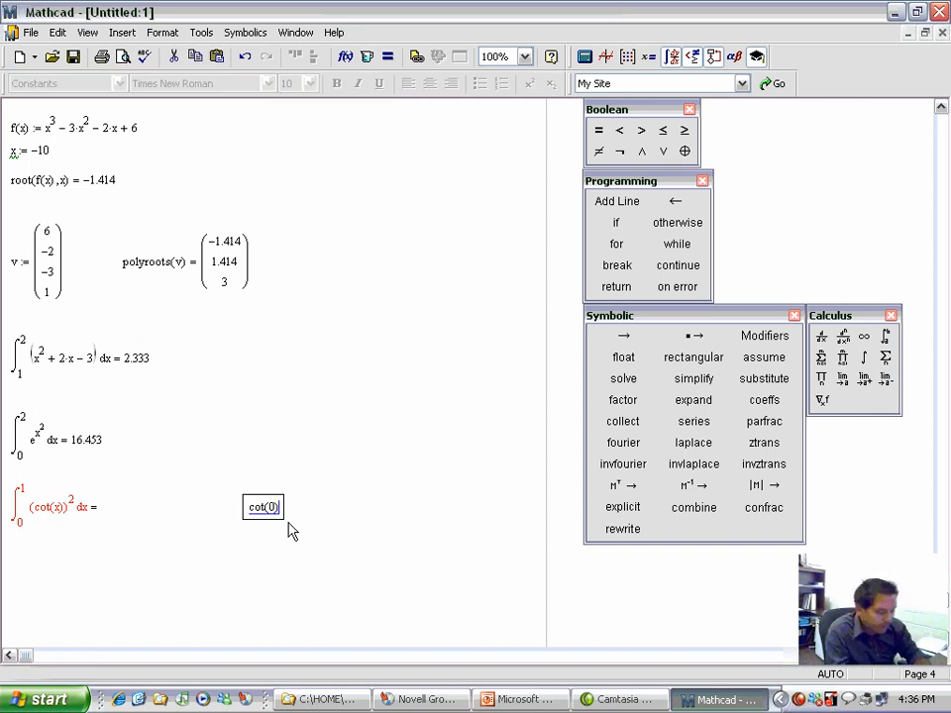
type("=")
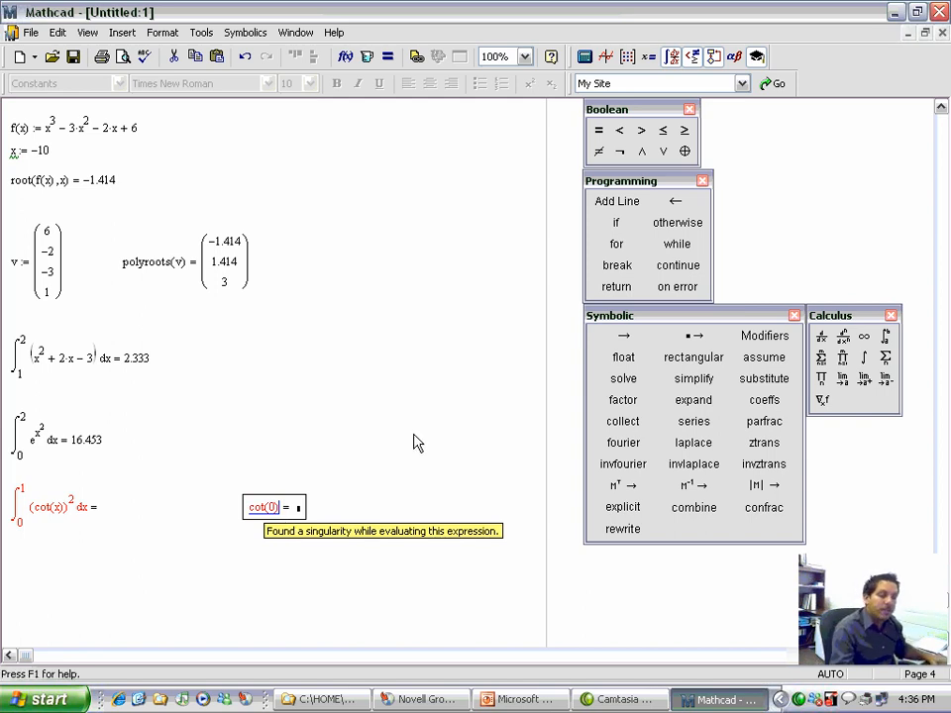
left_click_drag(366, 479, 238, 551)
key("Delete")
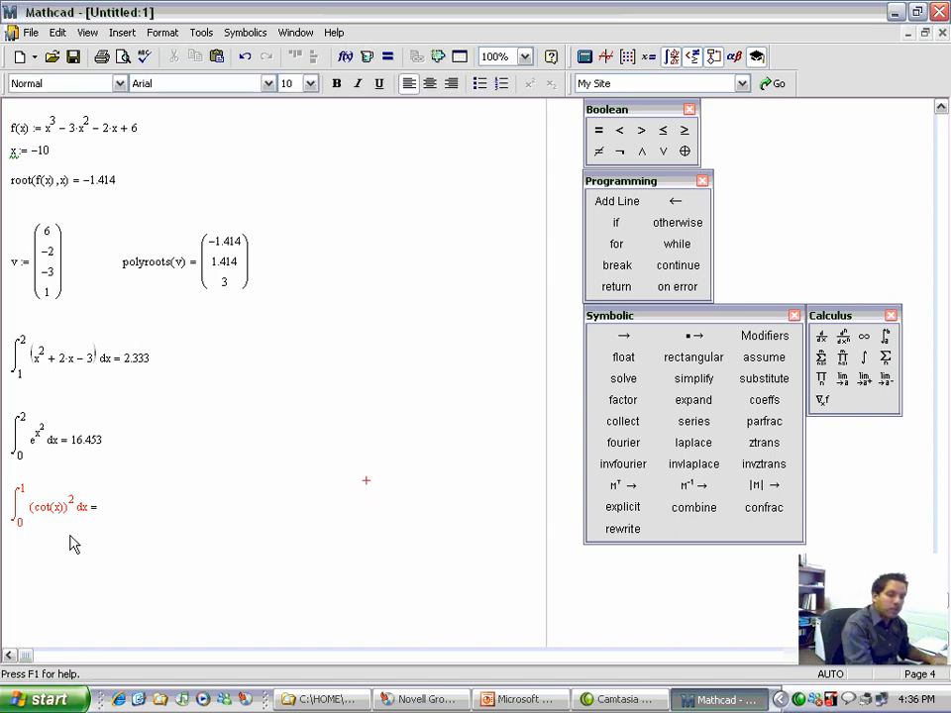
Change the cotangent integral's lower limit to 0.0001 and recalculate it.
left_click(20, 523)
type(".0001")
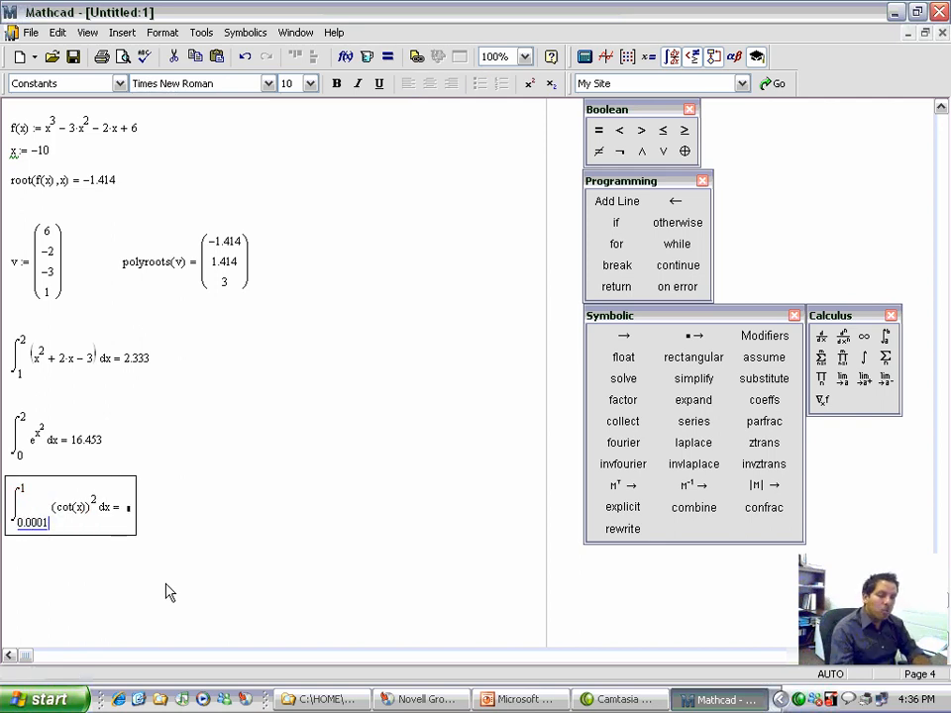
key("Return")
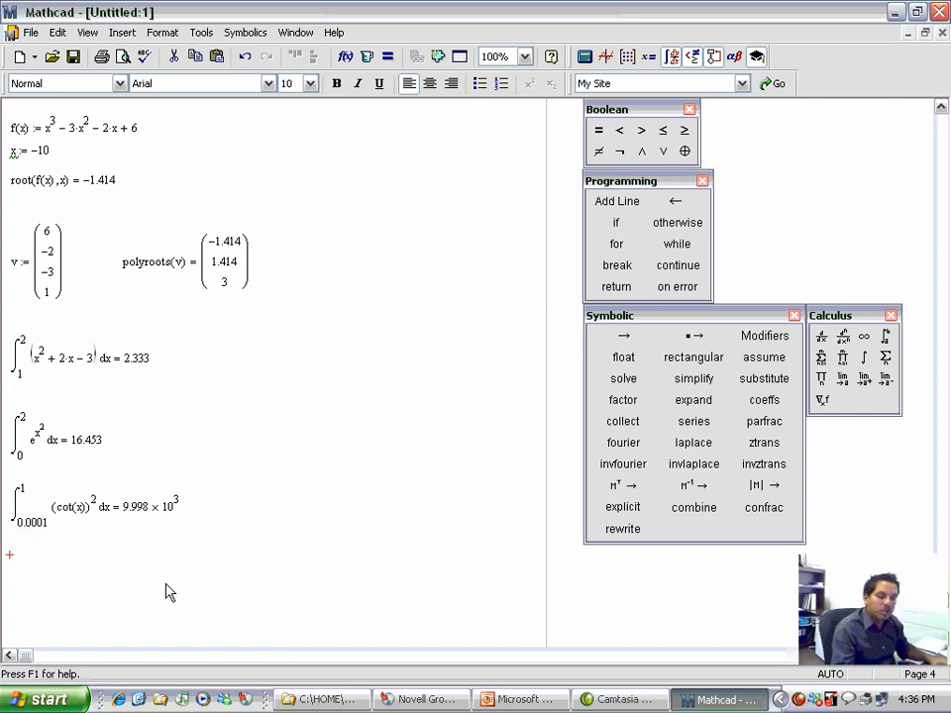
Reduce the cotangent integral's lower limit one decimal place at a time to 0.0000001, recalculating after each change.
left_click(42, 525)
type("0")
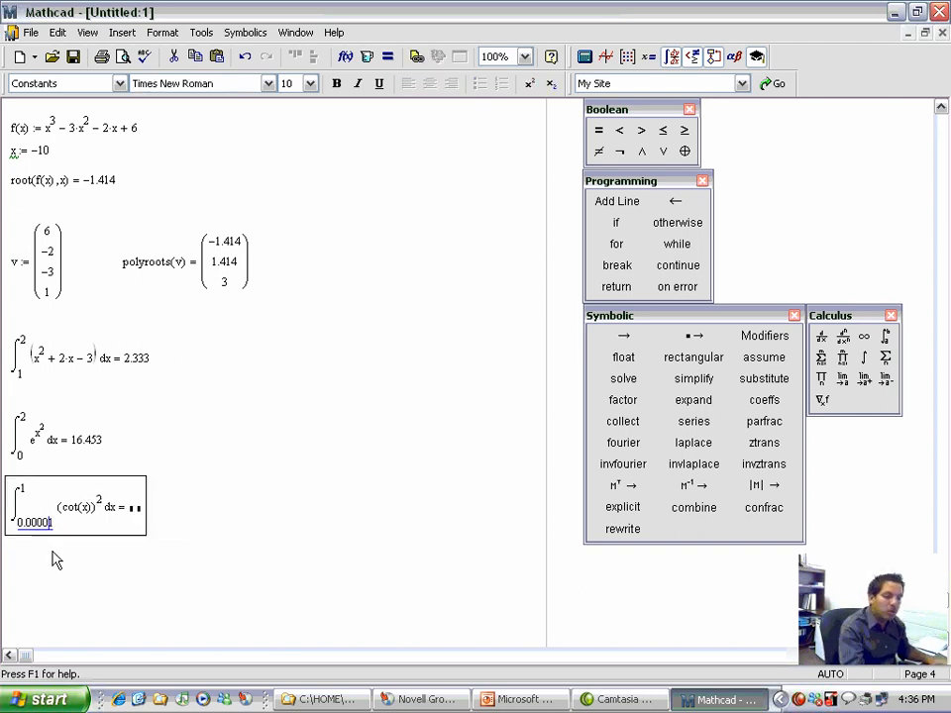
left_click(85, 570)
left_click(47, 528)
type("0")
left_click(47, 564)
left_click(46, 529)
type("0")
left_click(48, 558)
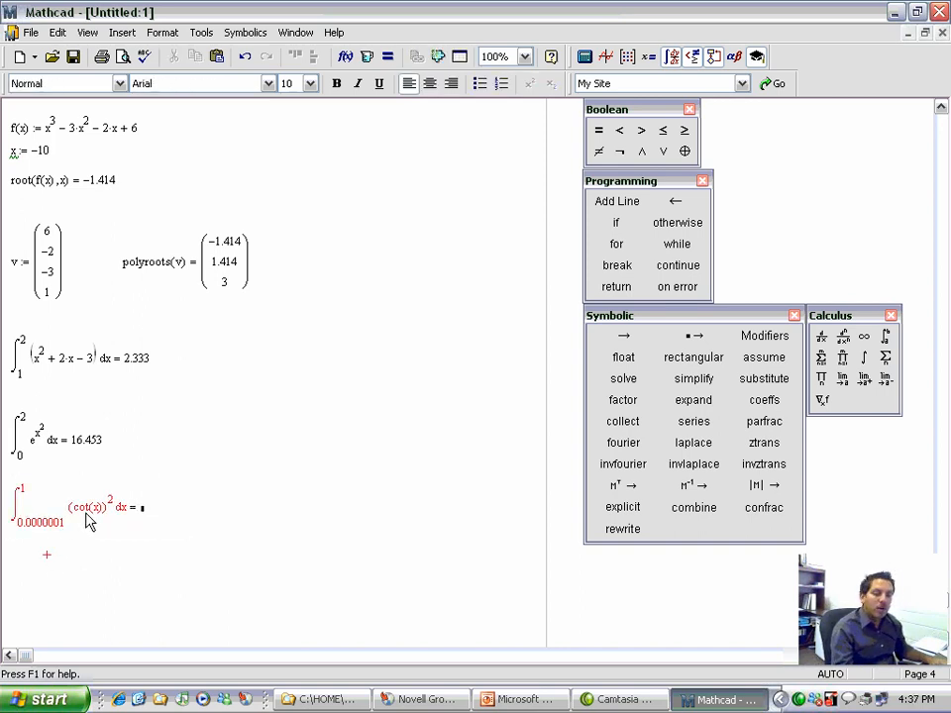
Reset the third integral's lower limit to 0 and replace cot with cosh in its integrand, recalculating the result.
double_click(25, 523)
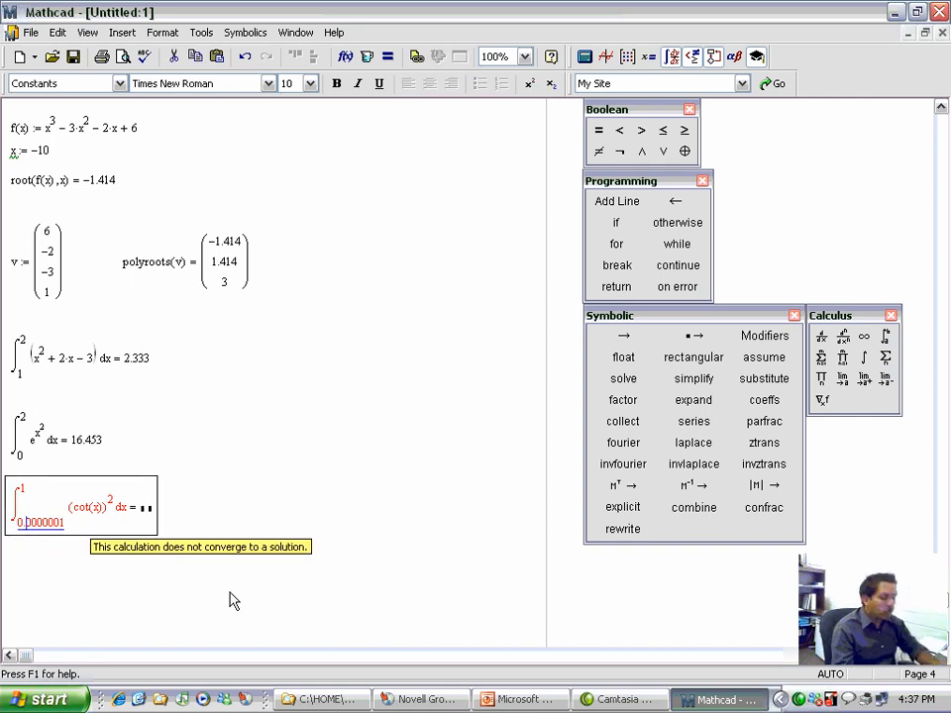
key("BackSpace")
type("0")
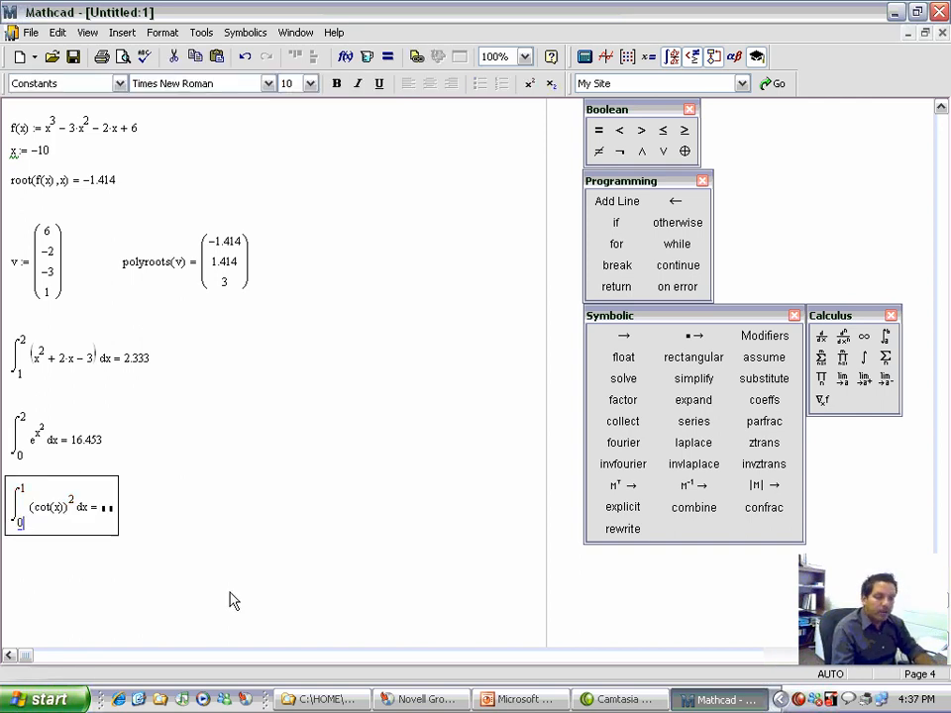
key("Tab")
key("shift+Right")
key("shift+Right")
key("shift+Right")
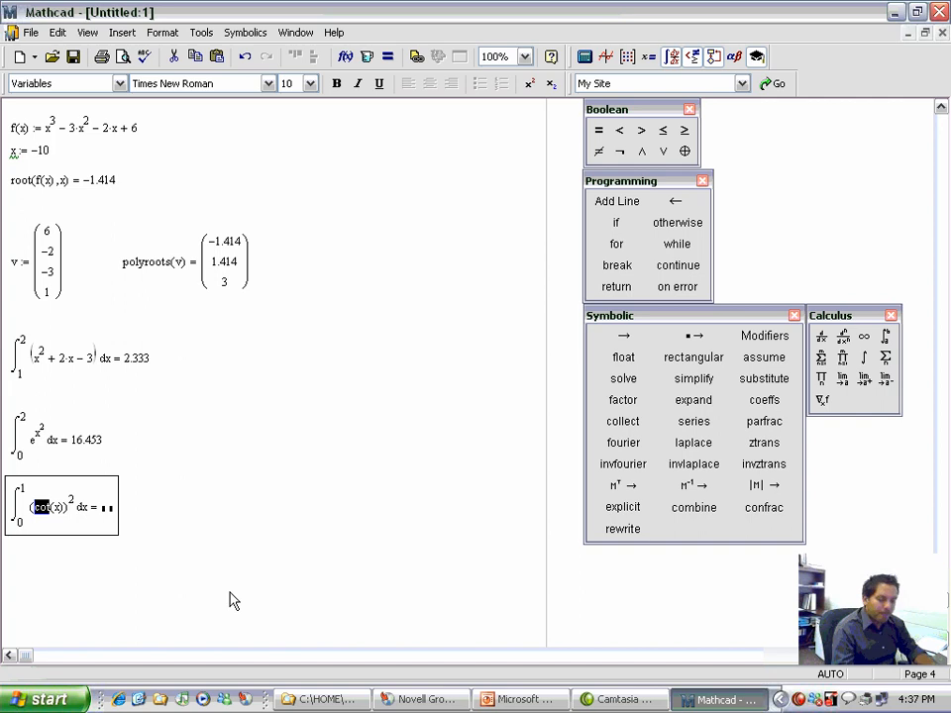
type("cosh")
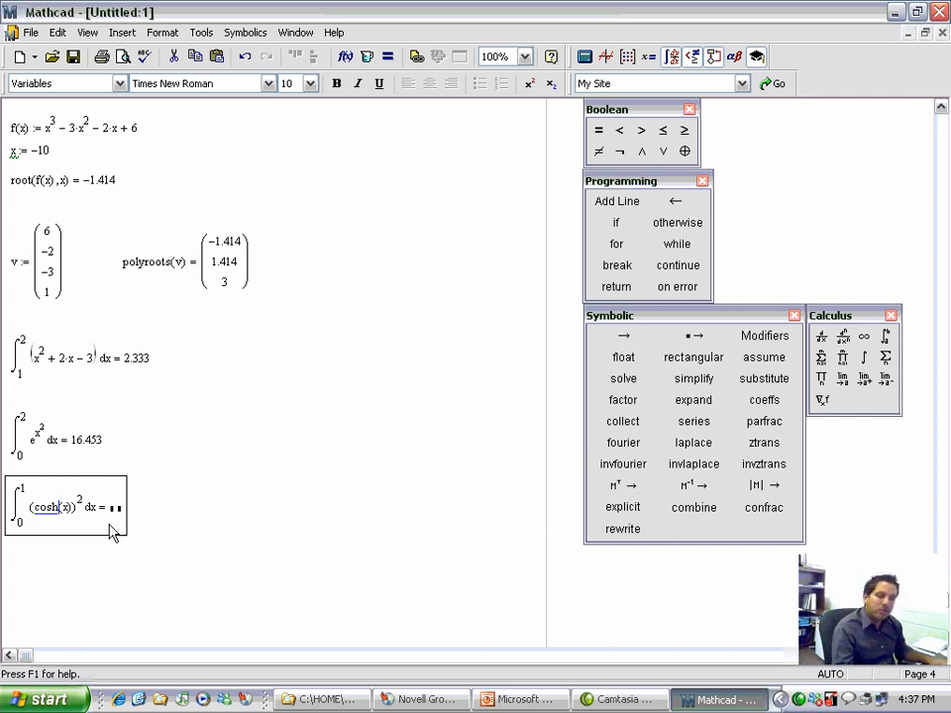
left_click(92, 587)
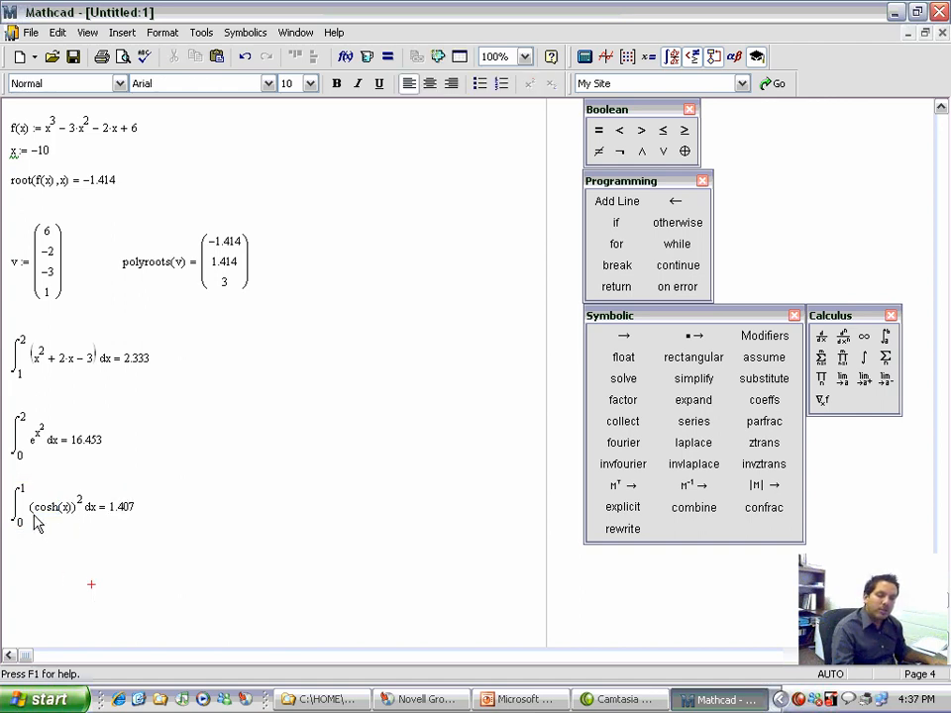
Insert an indefinite integral of e raised to x^2 with respect to x below the cosh integral.
scroll(33, 528, "down", 3)
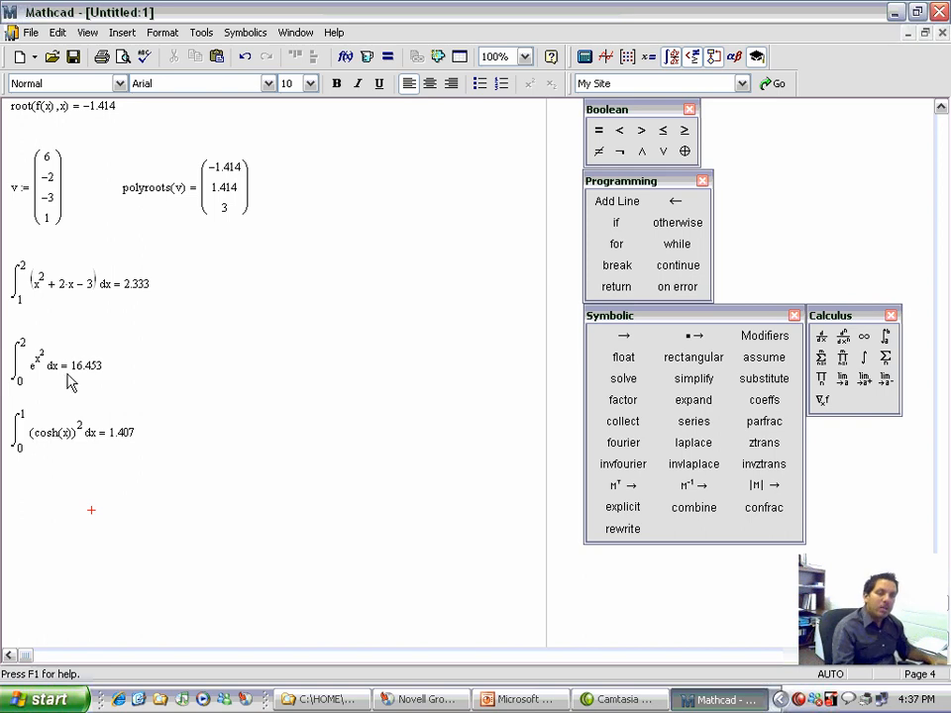
left_click(17, 488)
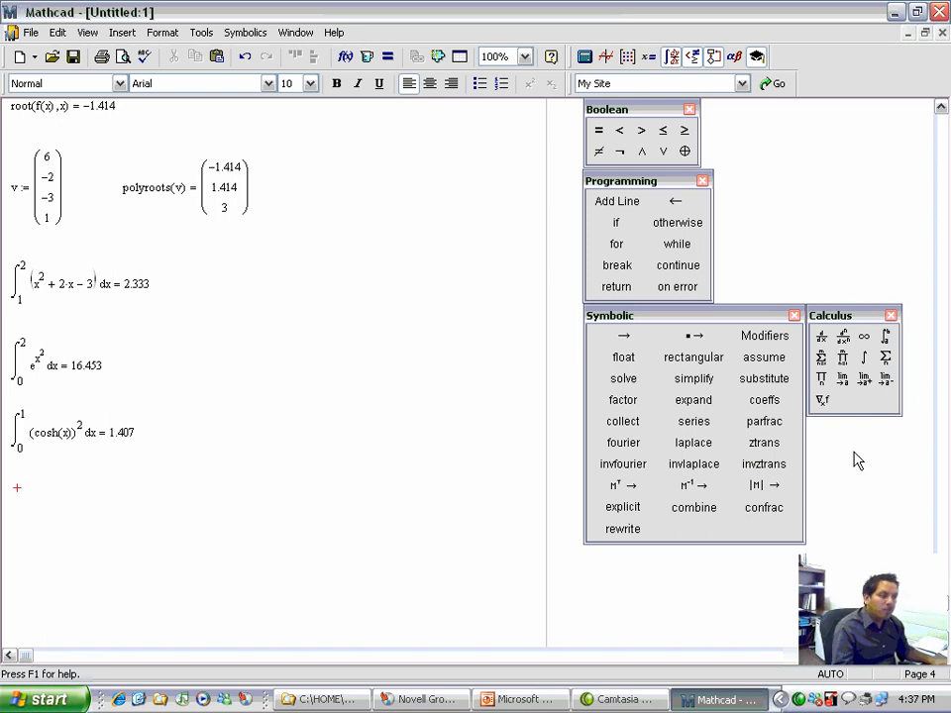
left_click(864, 357)
type("e^x^2 d")
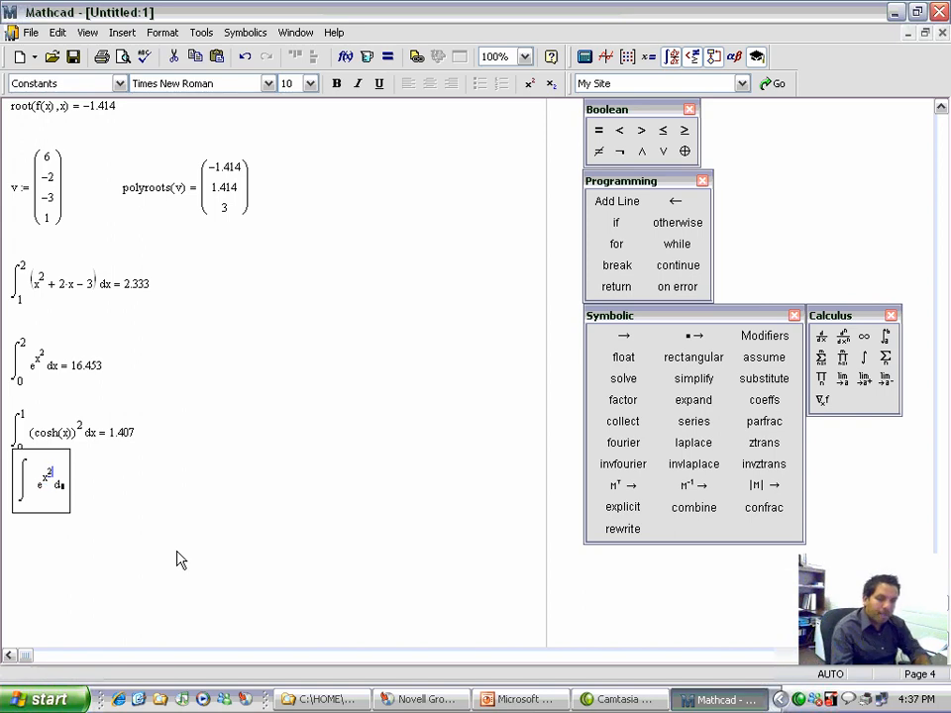
left_click(61, 486)
type("x")
Move the indefinite integral down, clear of the cosh integral, and evaluate it symbolically.
left_click_drag(121, 487, 53, 506)
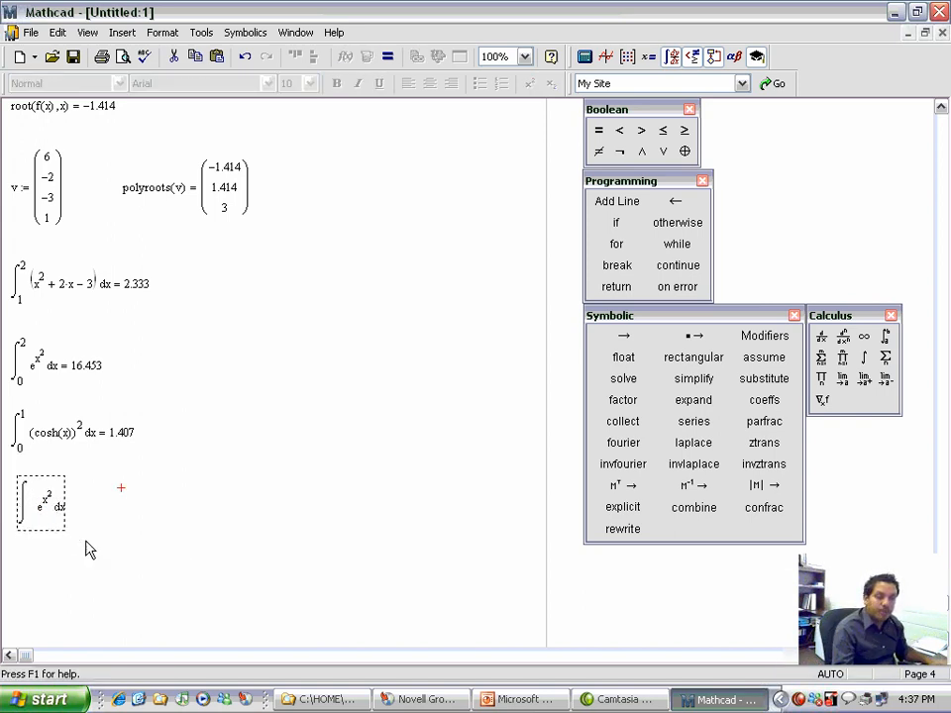
left_click(70, 583)
left_click(62, 517)
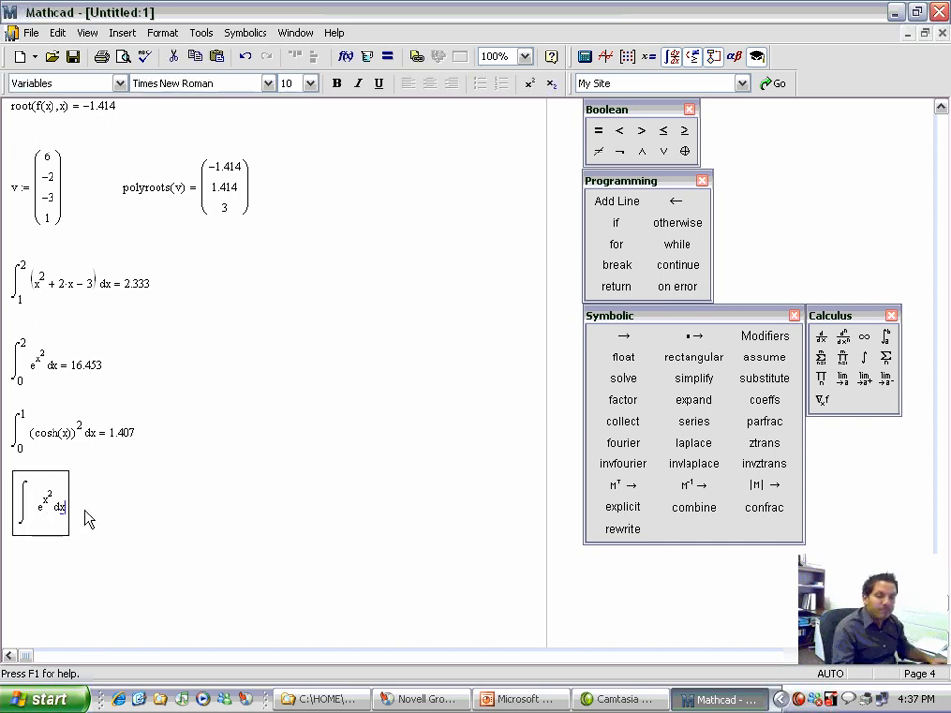
left_click(624, 336)
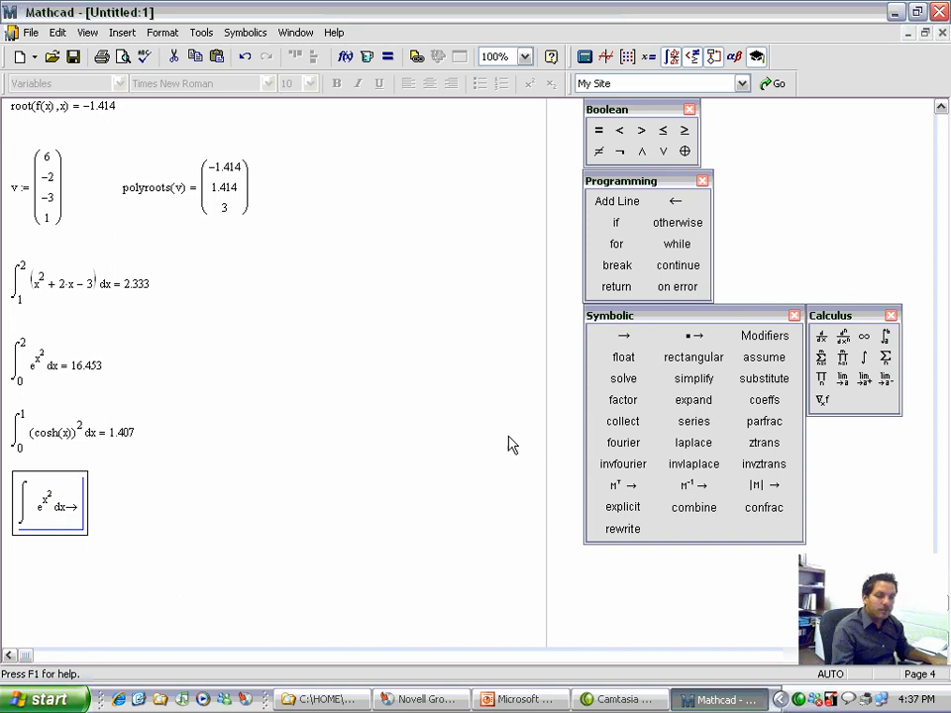
left_click(277, 532)
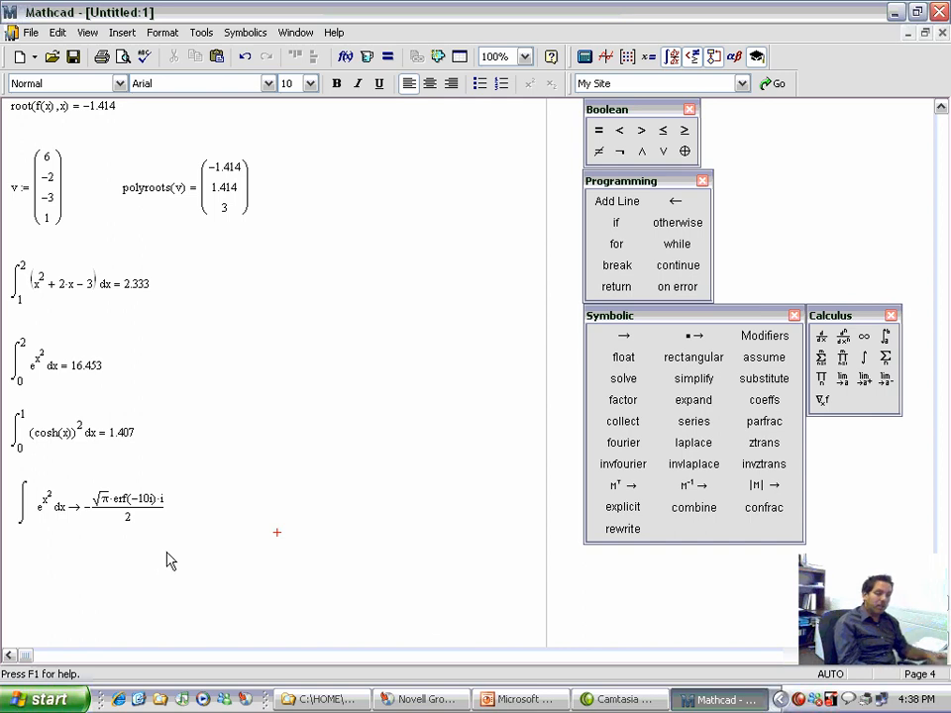
Switch to the PowerPoint presentation MathCAD_04.ppt and show the final Numerical Techniques slide full screen.
key("alt+Tab")
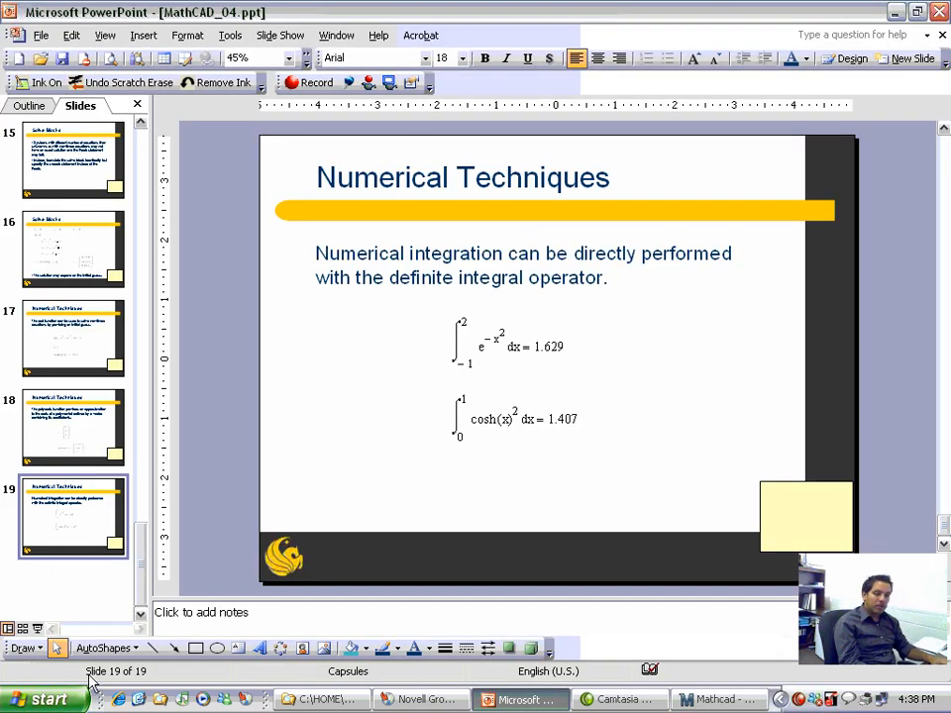
left_click(38, 628)
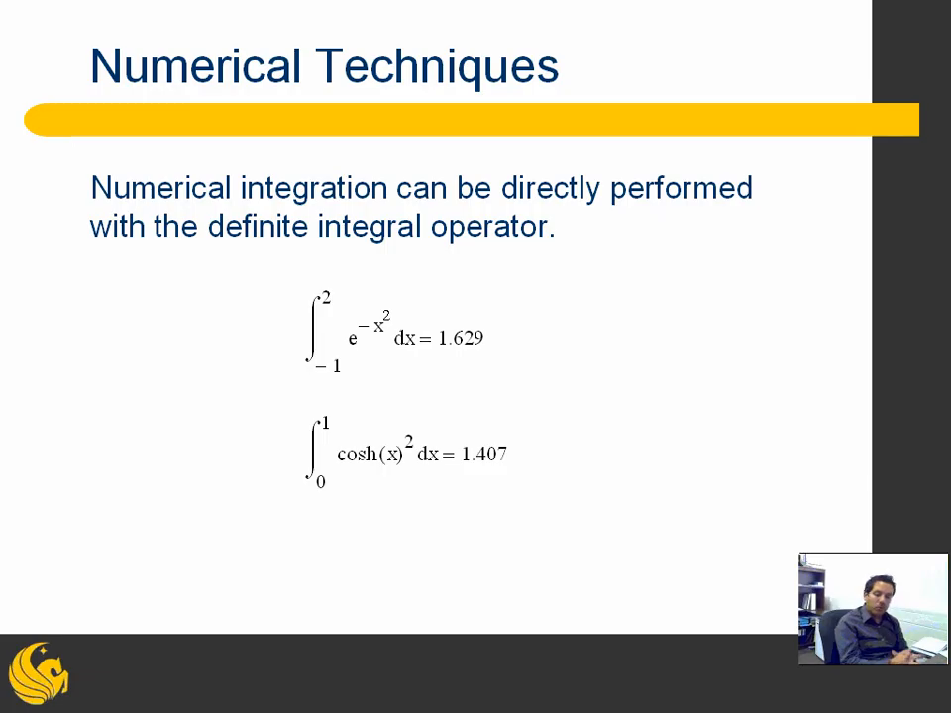